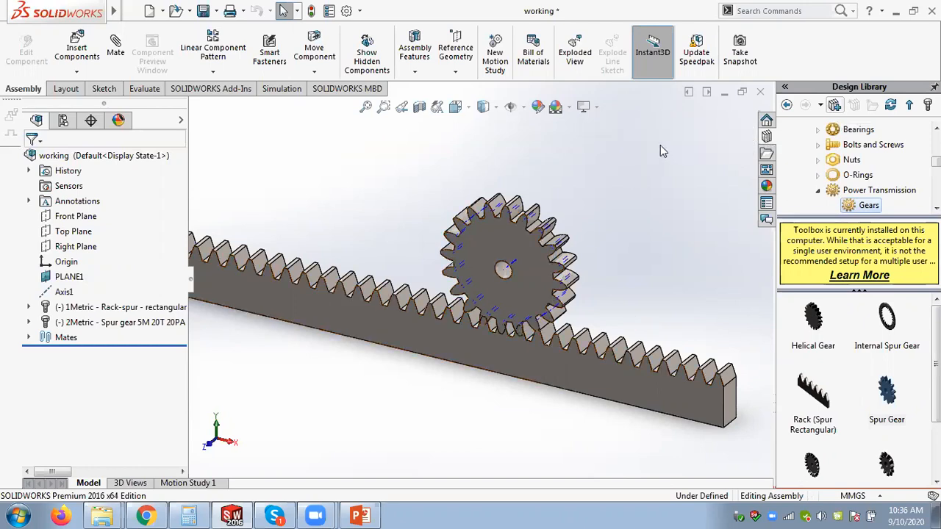
- Close the rack and pinion assembly named working without saving its changes
left_click(761, 94)
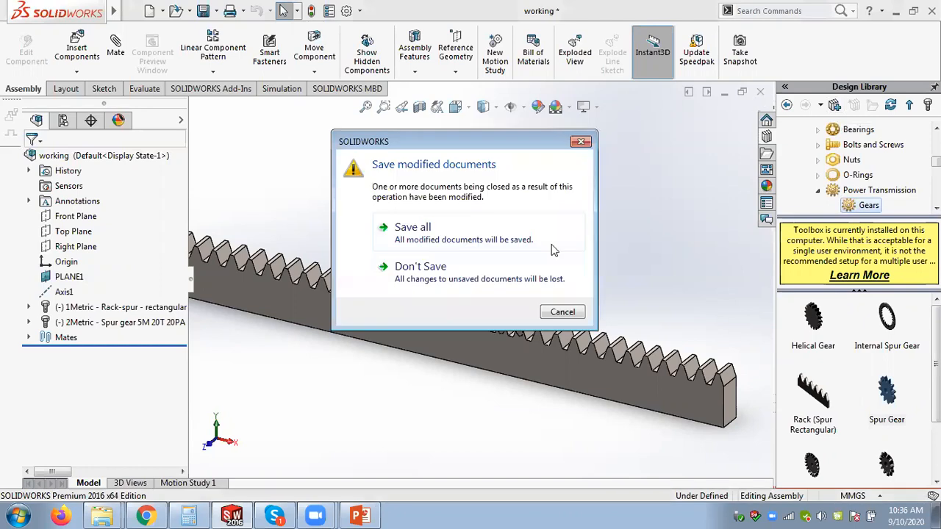
left_click(488, 273)
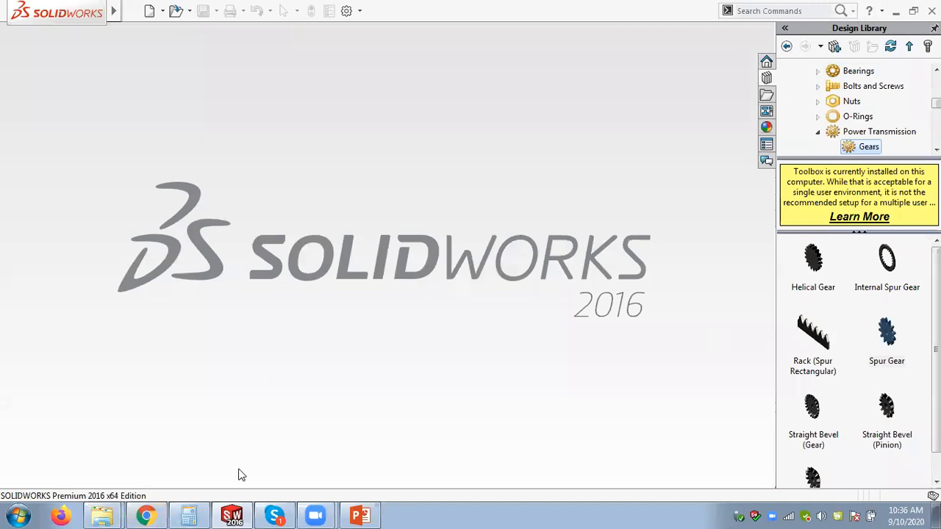
- Switch to Windows Explorer and open the Chap 13 folder inside Part files under SW notes
mouse_move(108, 514)
left_click(103, 460)
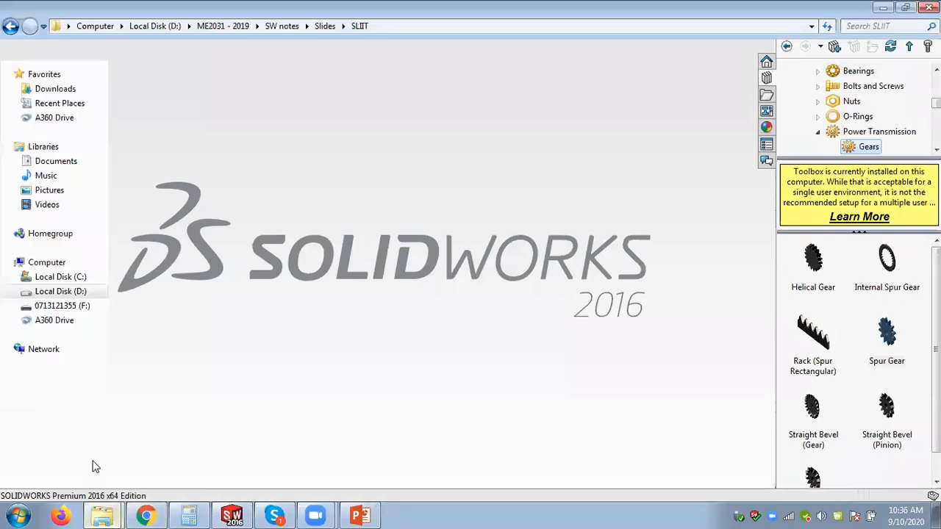
left_click(325, 26)
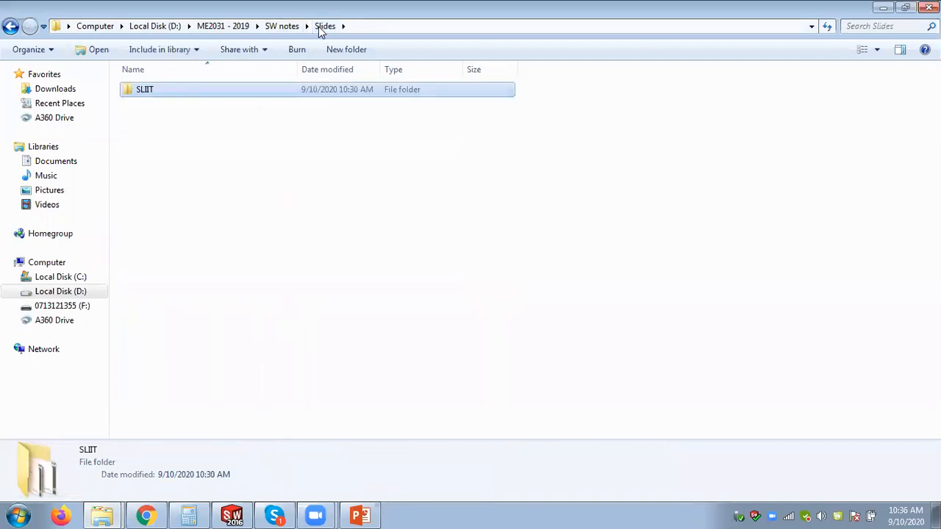
left_click(291, 28)
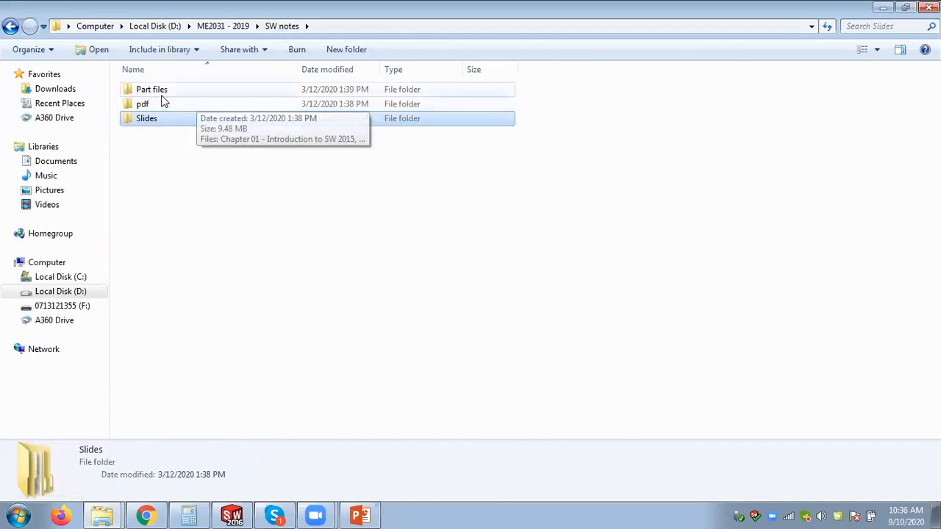
double_click(164, 92)
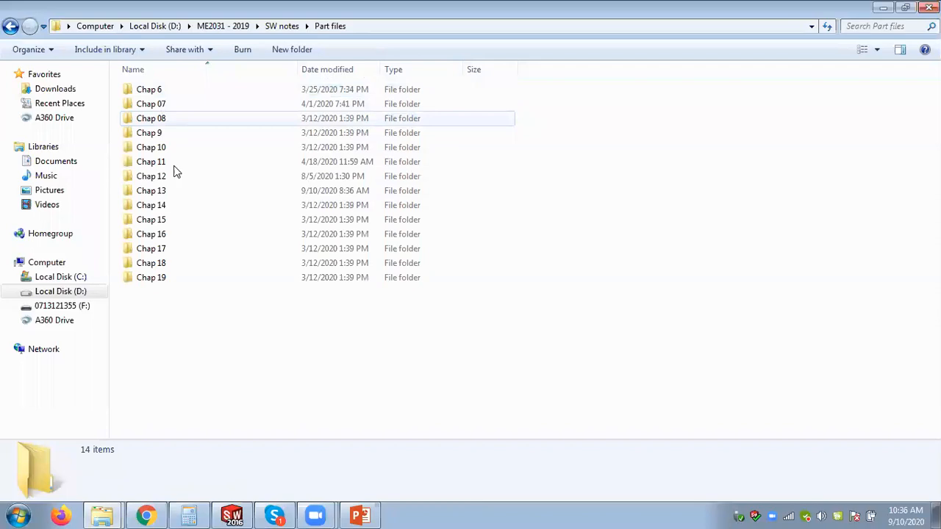
left_click(161, 194)
double_click(161, 194)
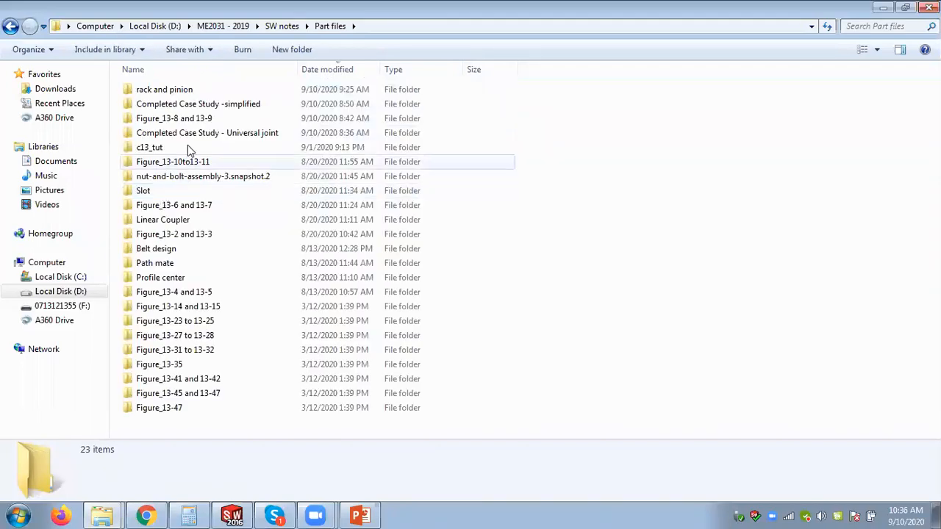
- Check the contents of the rack and pinion and Completed Case Study -simplified folders, returning to Chap 13
left_click(188, 91)
double_click(187, 91)
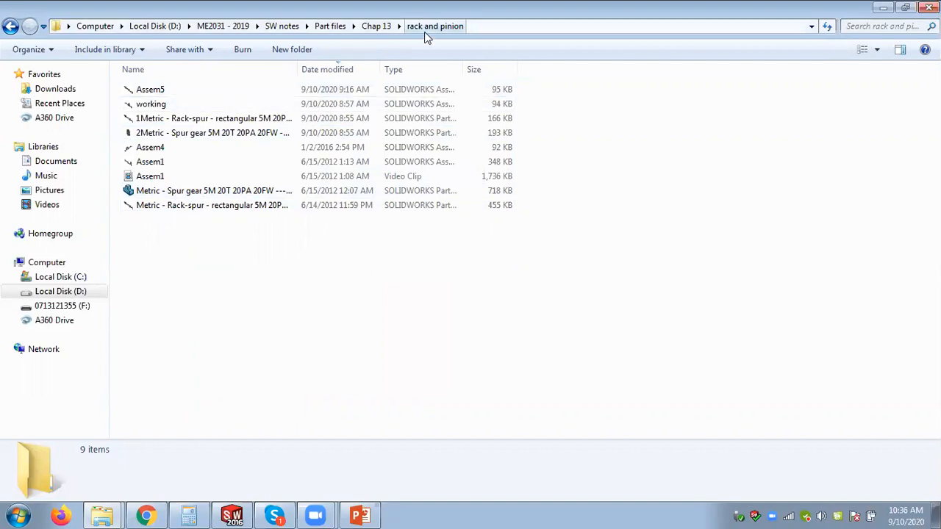
left_click(378, 27)
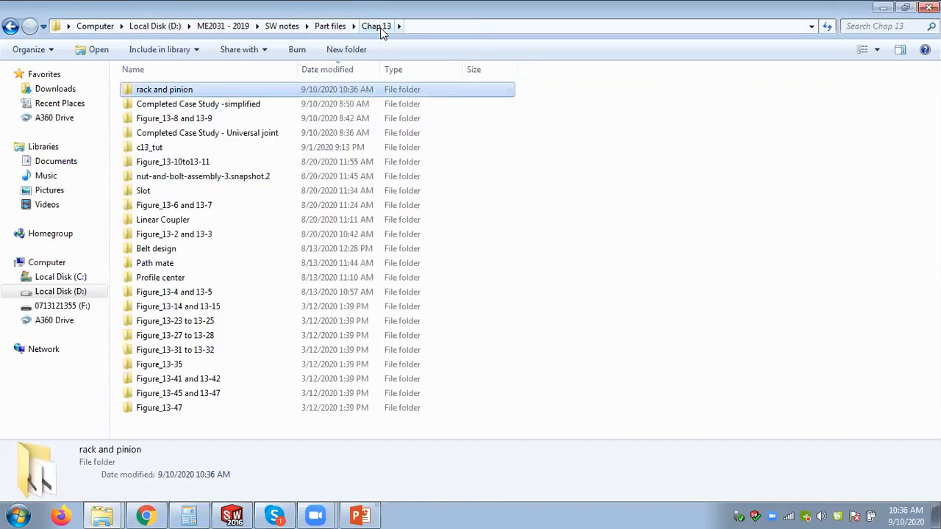
double_click(235, 103)
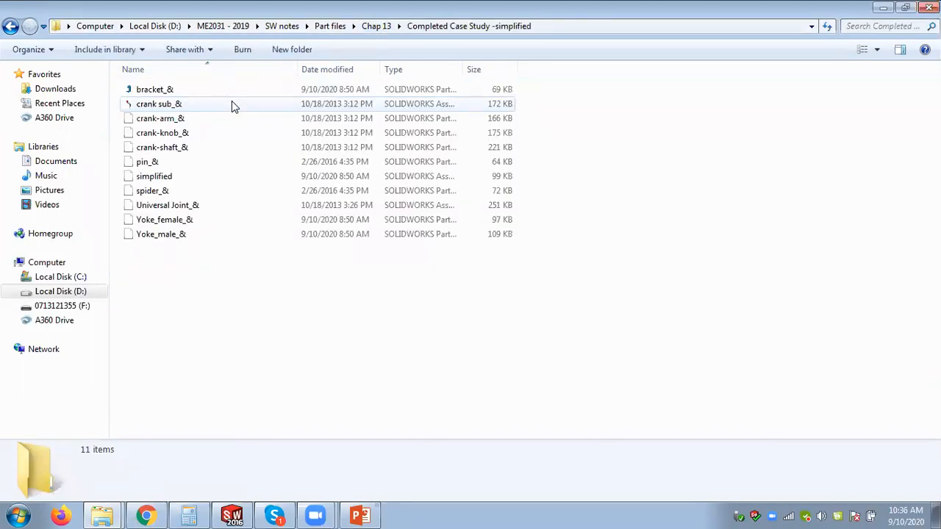
left_click(372, 25)
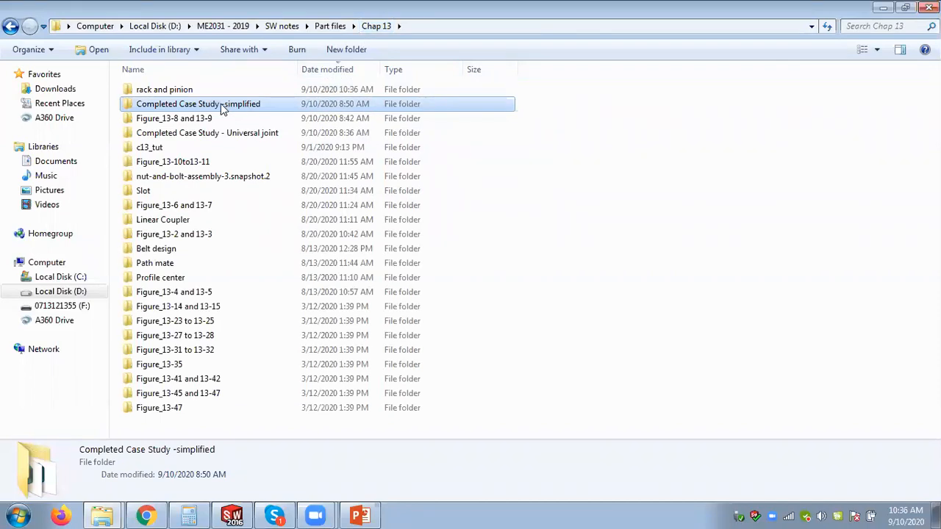
- Compress the Completed Case Study -simplified folder into a RAR archive of the same name and select the archive
right_click(223, 107)
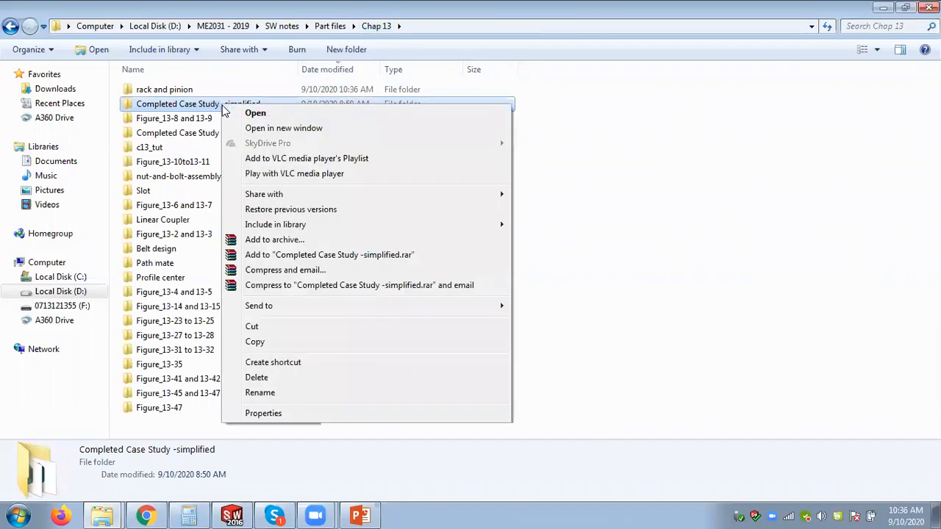
left_click(437, 257)
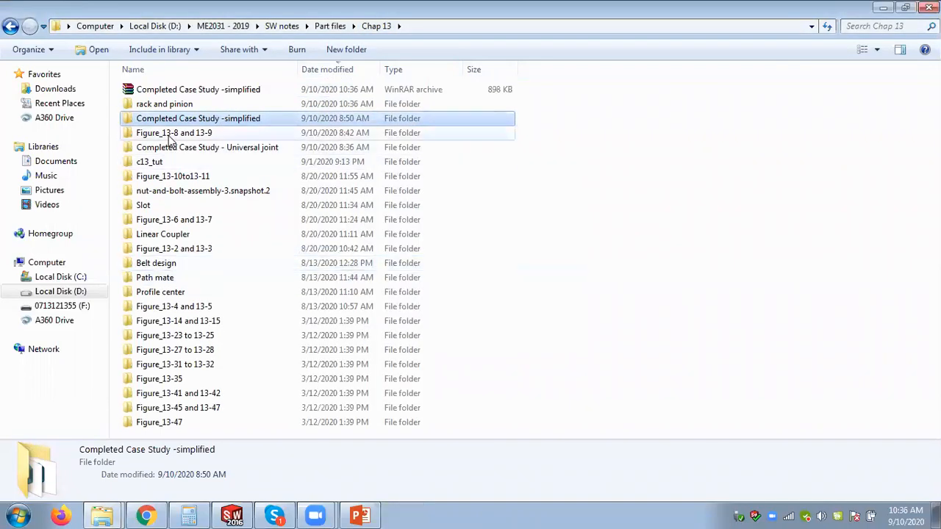
left_click(163, 90)
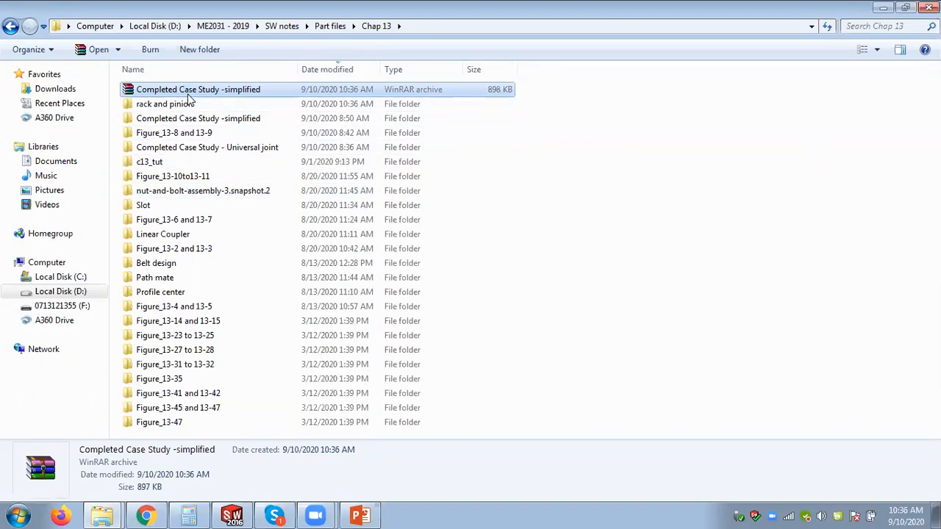
left_click(591, 219)
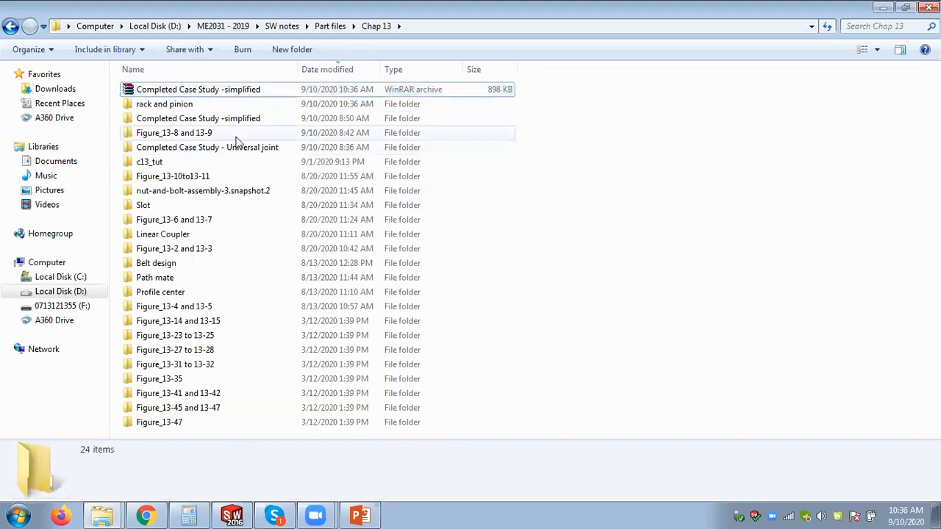
left_click(165, 93)
- Switch to Chrome, open a new Outlook message and add the three students' e-mail addresses as recipients
left_click(146, 516)
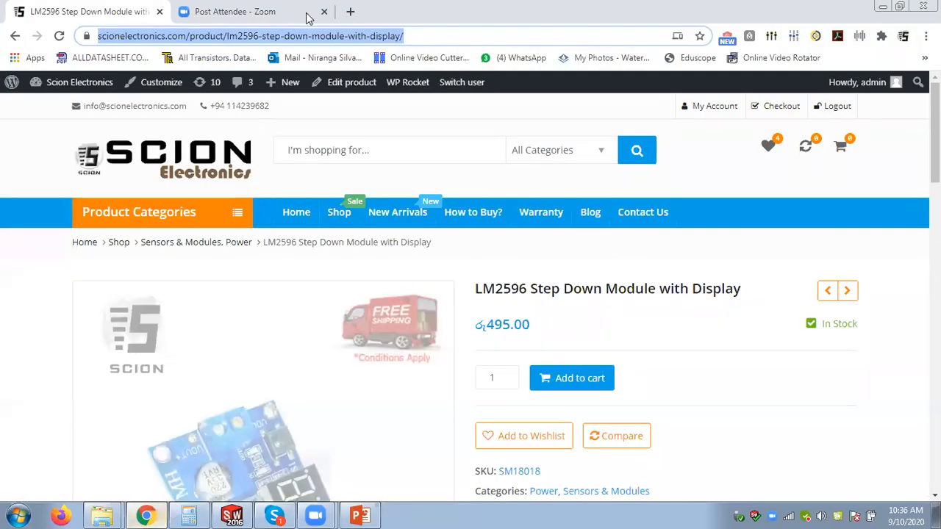
left_click(317, 57)
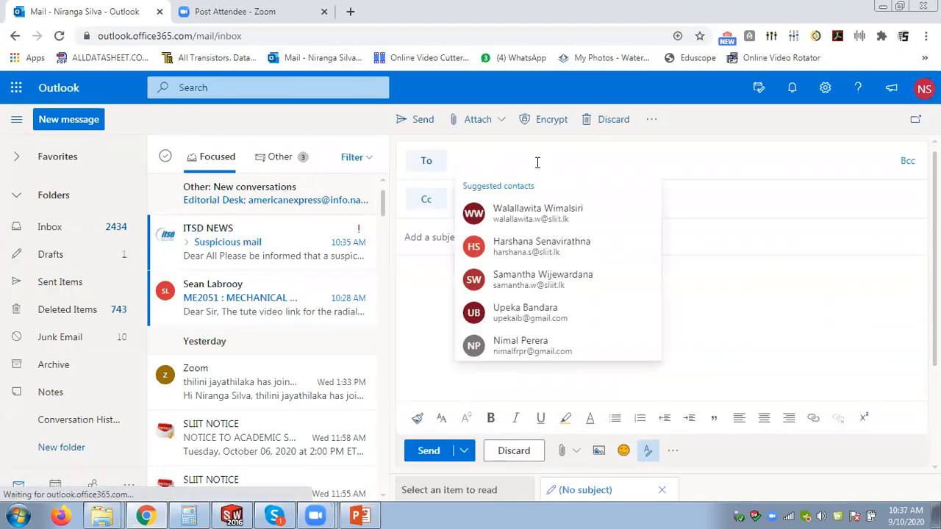
type("prave")
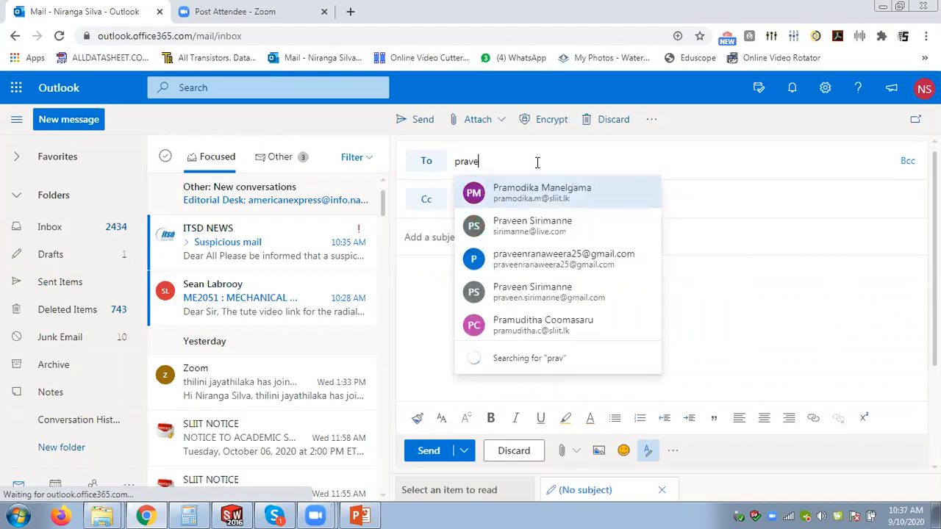
left_click(518, 196)
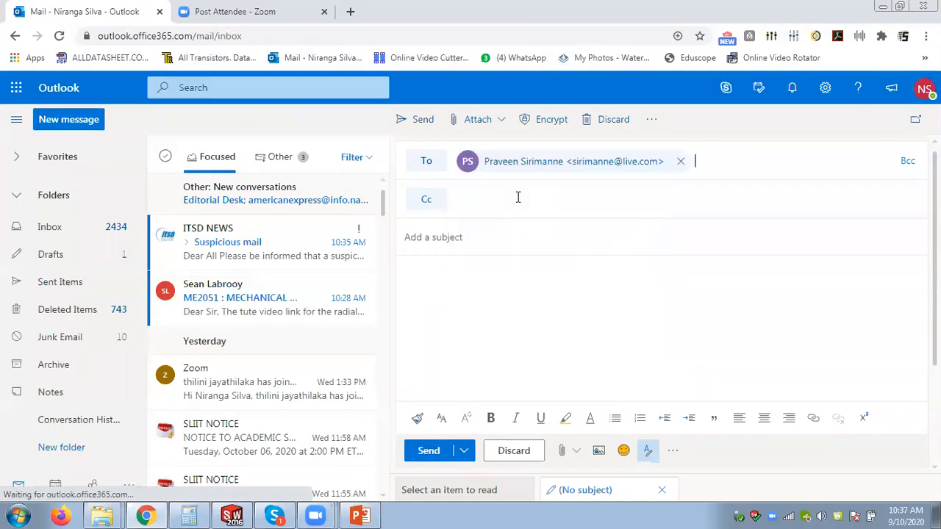
type("gima")
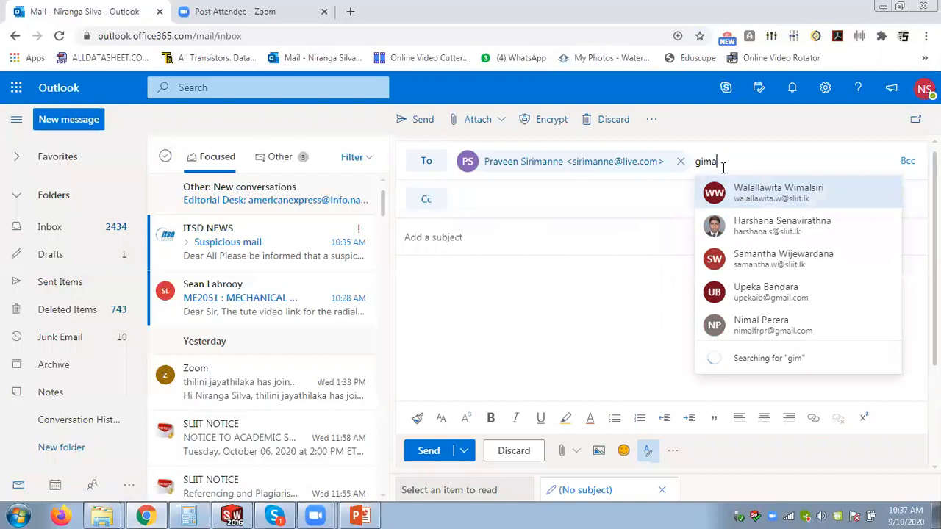
left_click(751, 196)
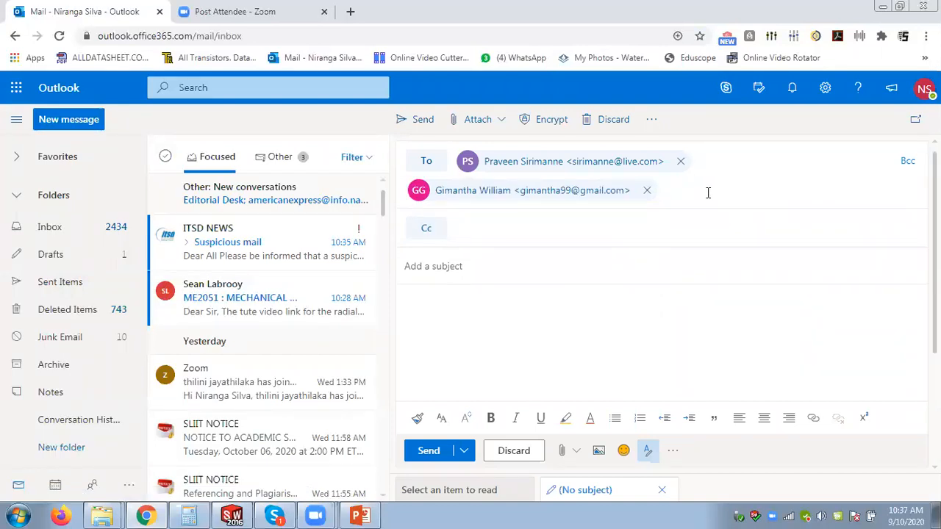
type("jayan")
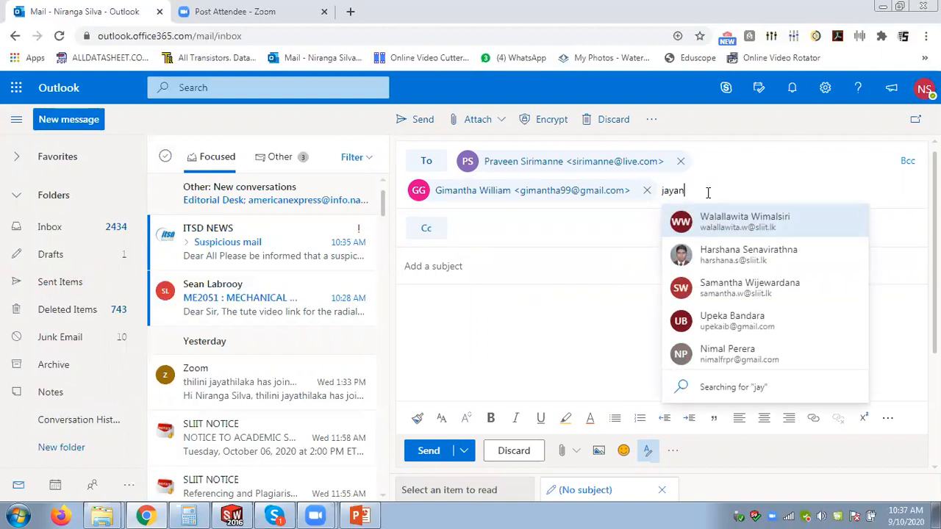
left_click(679, 220)
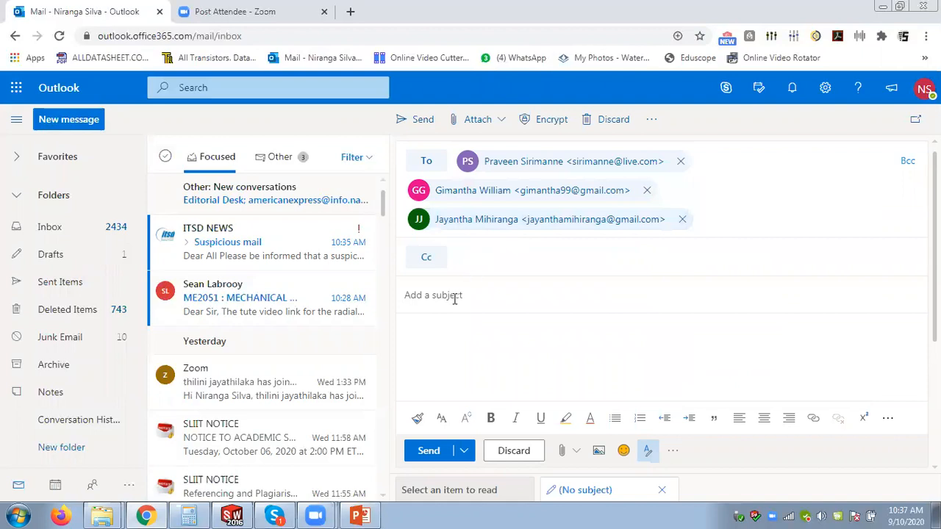
- Enter the e-mail subject "SW Part files - Universal joint" and write FYI as the message body
type("SW Part files")
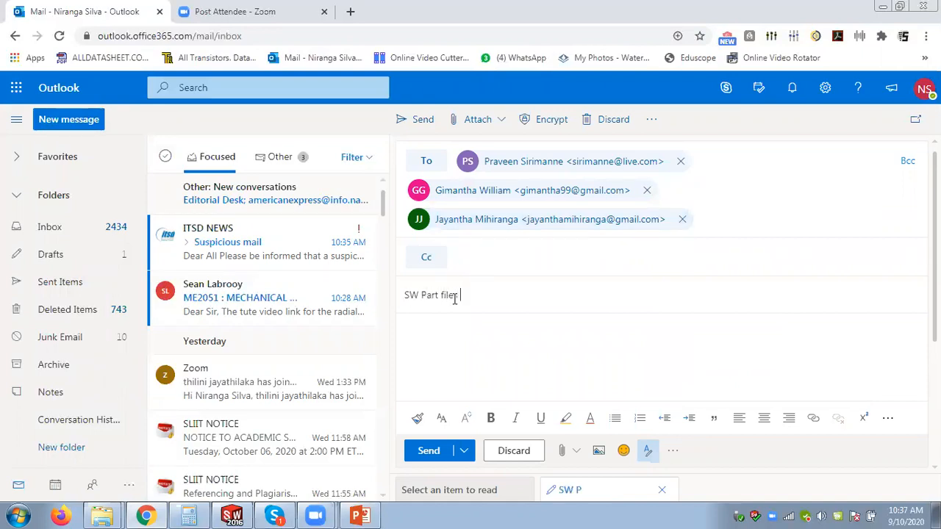
type(" - Universal joint")
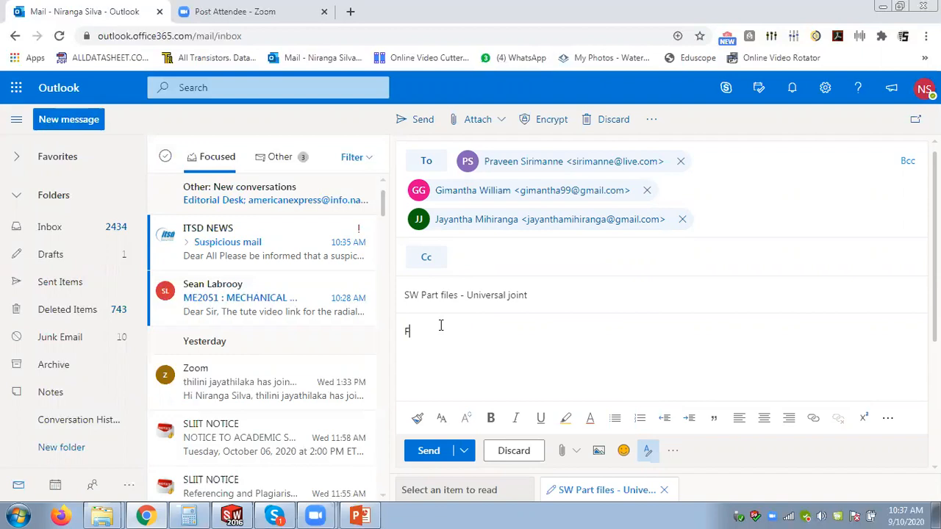
- Attach the Completed Case Study -simplified archive from the Chap 13 folder to the e-mail
mouse_move(102, 516)
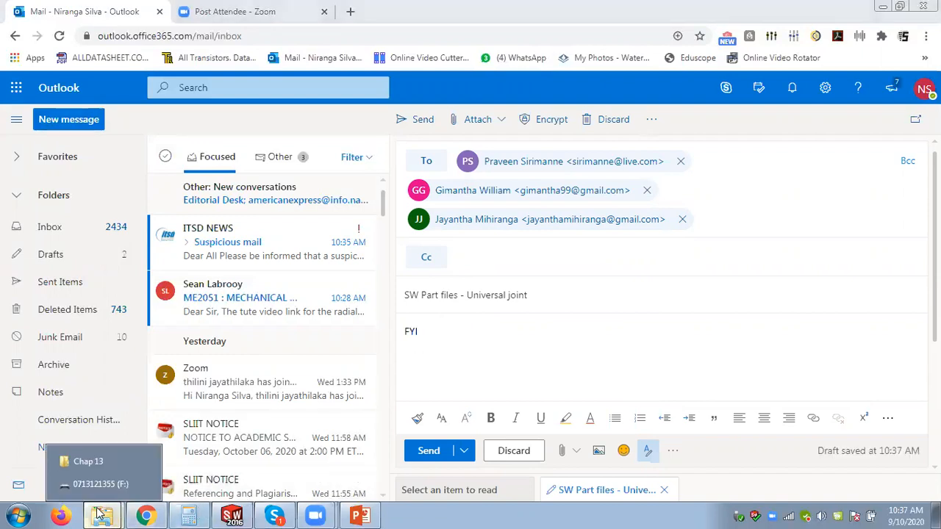
left_click(101, 473)
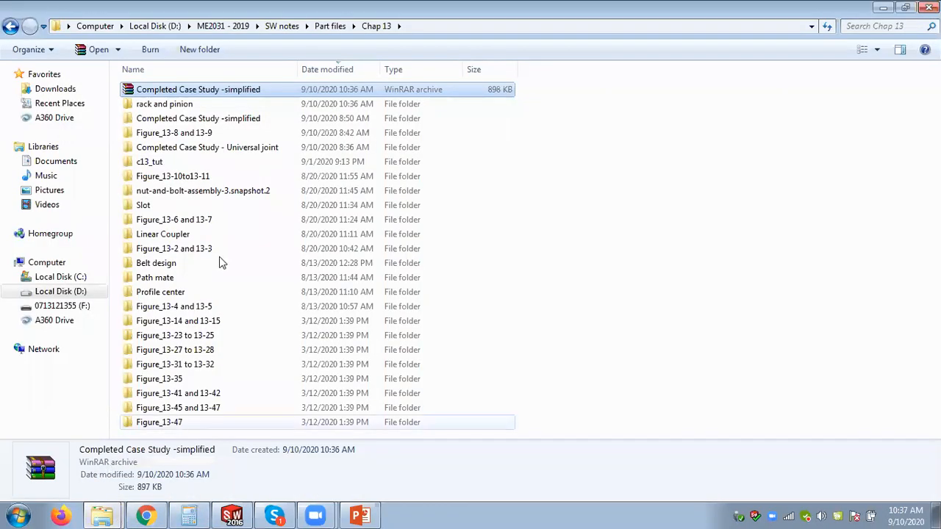
left_click_drag(205, 97, 659, 351)
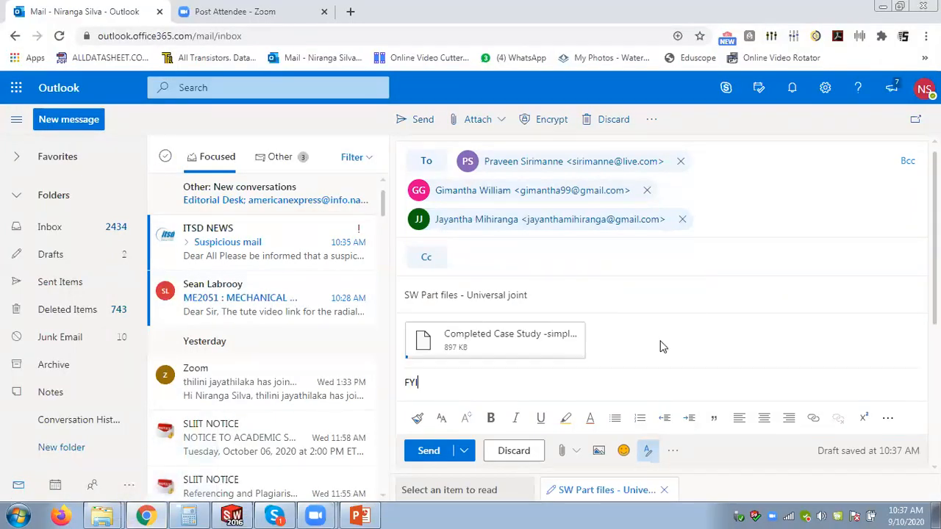
- Examine the part previews in the Completed Case Study -simplified folder as extra large icons and return to Chap 13
mouse_move(101, 516)
left_click(106, 461)
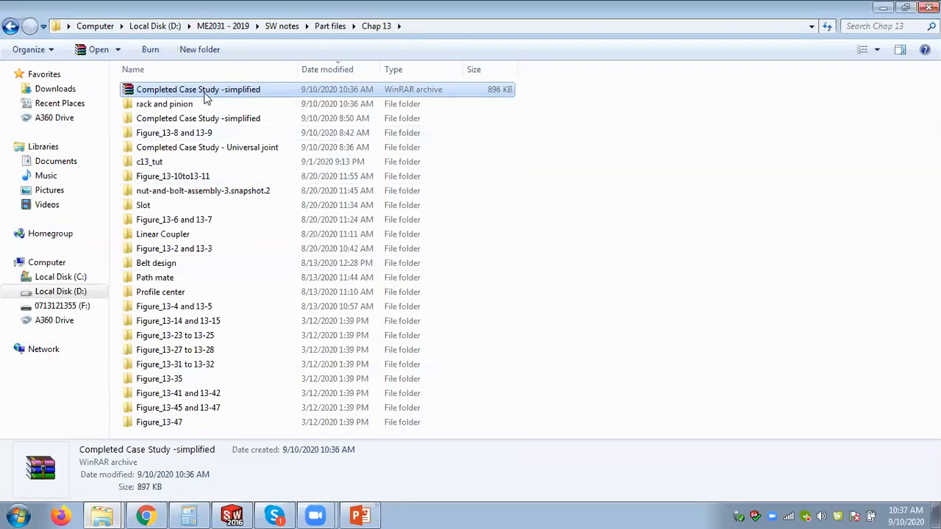
double_click(193, 118)
left_click(878, 50)
left_click(880, 39)
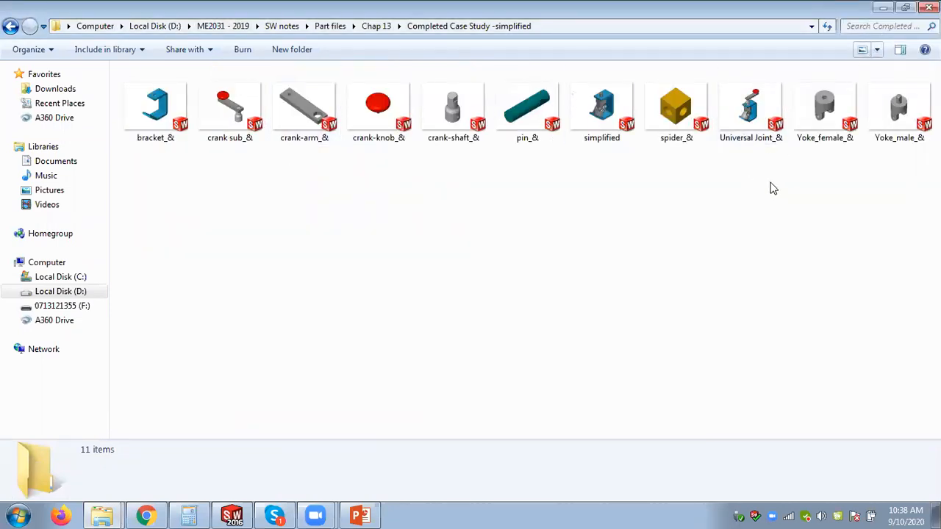
left_click(876, 50)
left_click(885, 26)
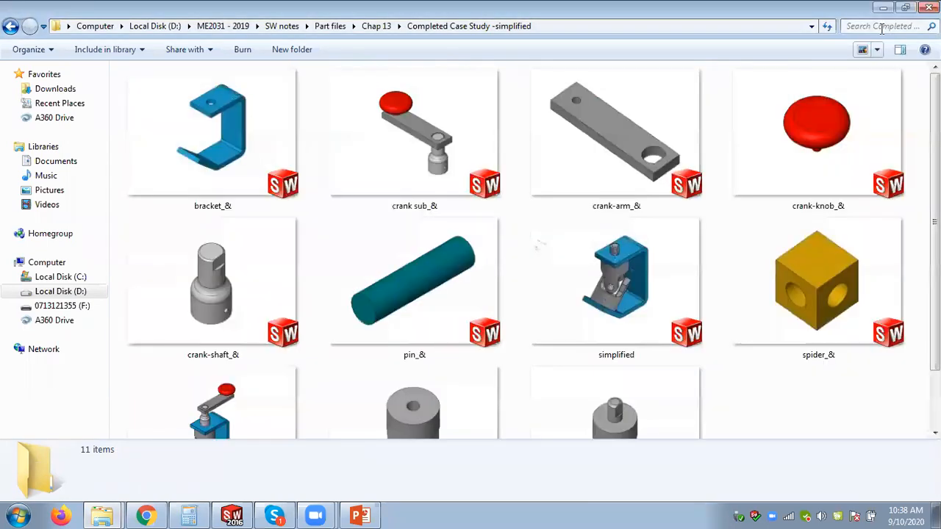
left_click(377, 26)
left_click(179, 106)
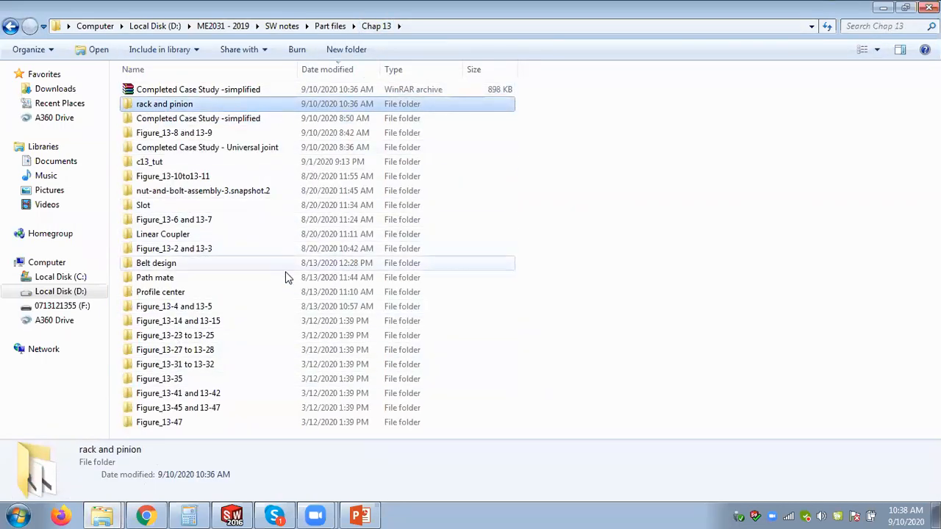
- Check the e-mail draft in Chrome, and switch to the Windows Explorer window showing the F: drive
left_click(146, 515)
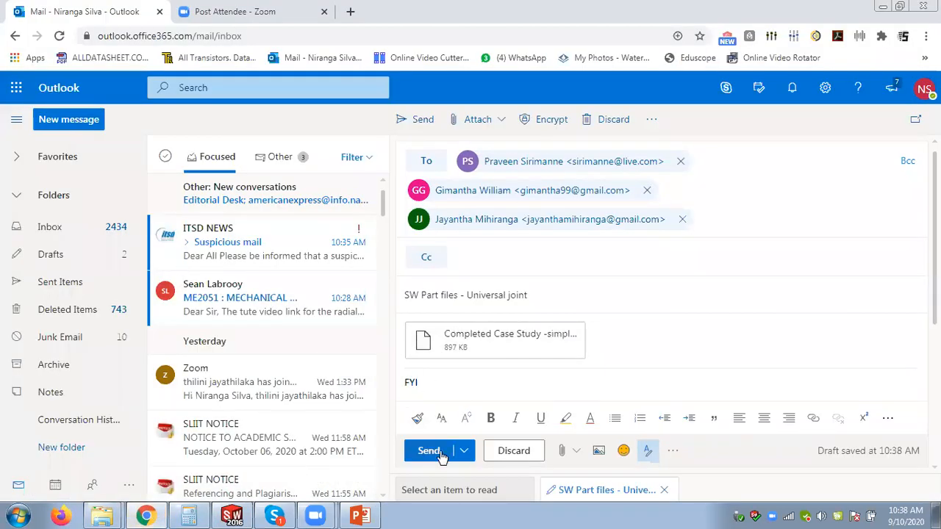
mouse_move(103, 514)
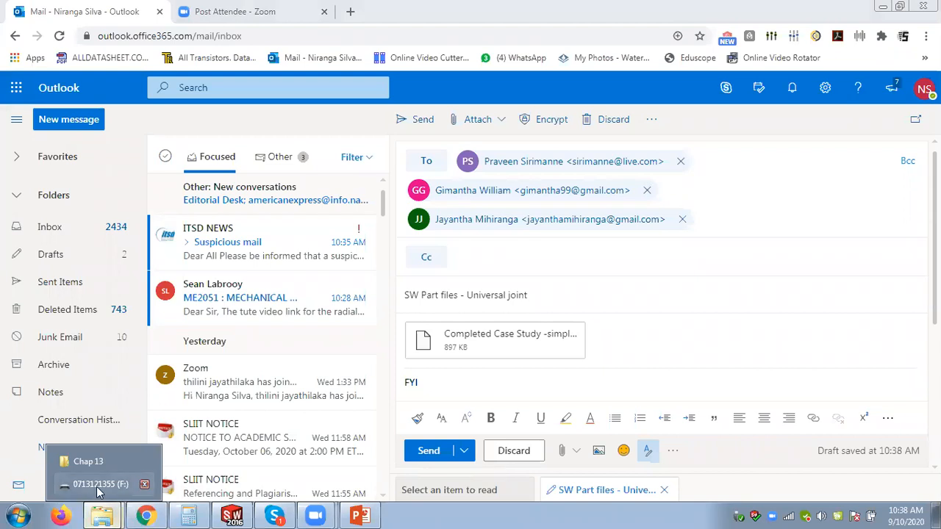
left_click(99, 484)
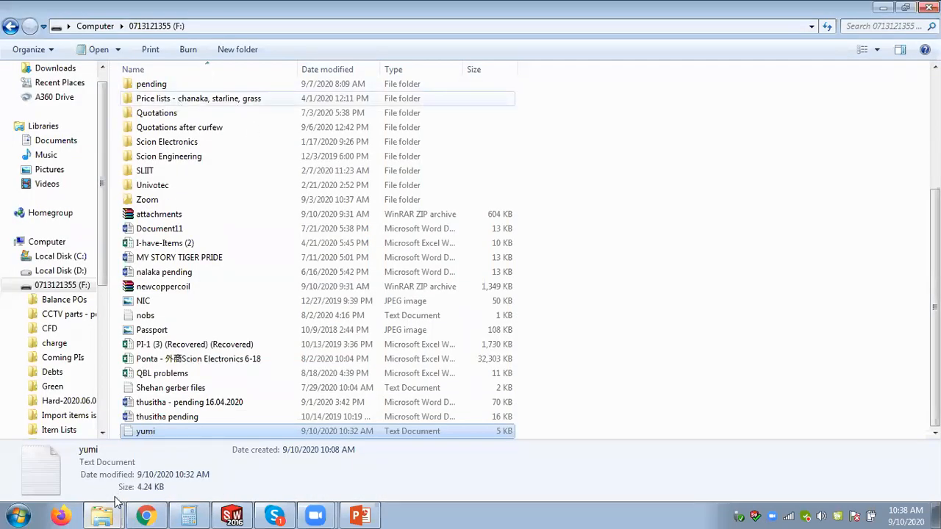
- Bring up the Chap 13 folder window, and return to Chrome to send the e-mail with the part files
left_click(102, 515)
left_click(82, 461)
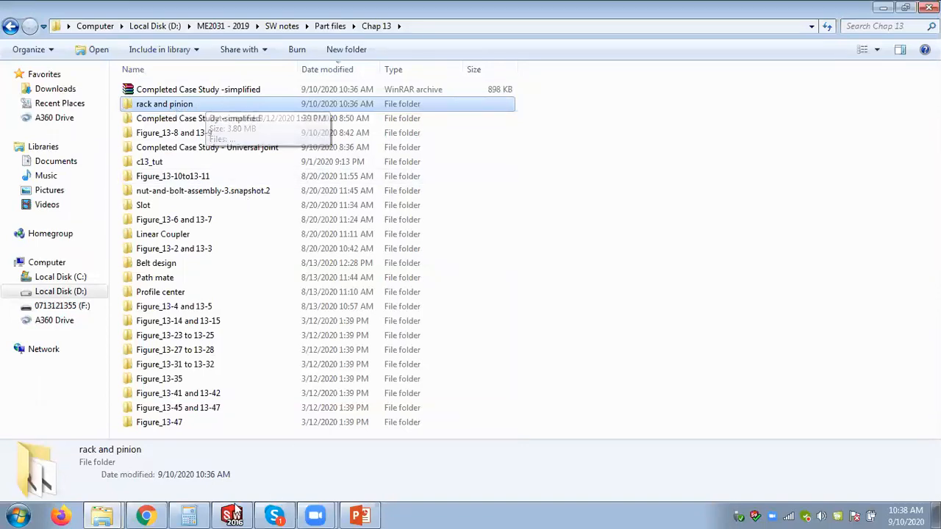
left_click(162, 515)
left_click(429, 452)
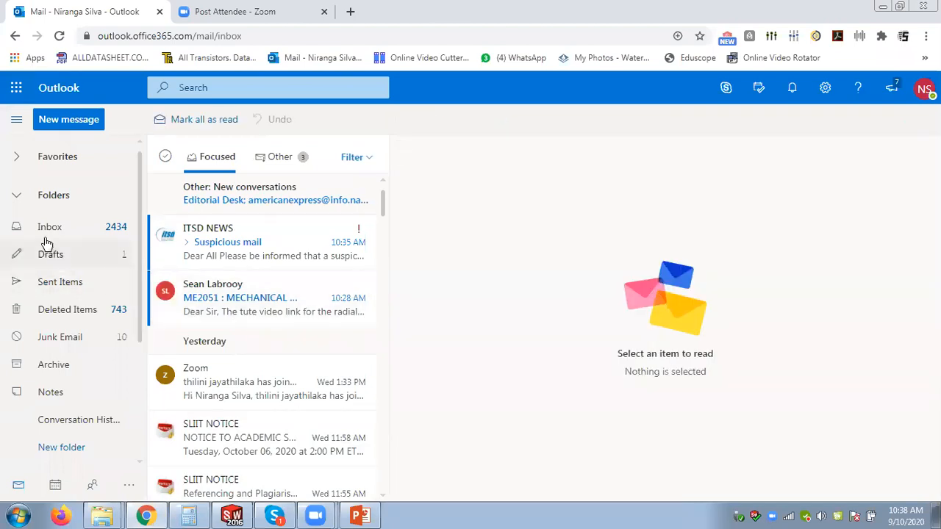
- Open the sent message "SW Part files - Universal joint" in Sent Items to check it, and minimize the browser
left_click(50, 282)
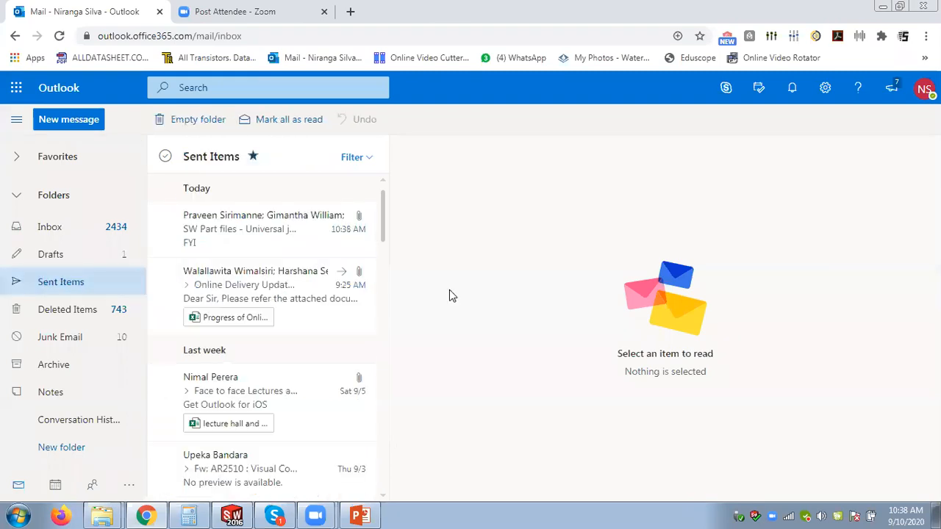
left_click(213, 221)
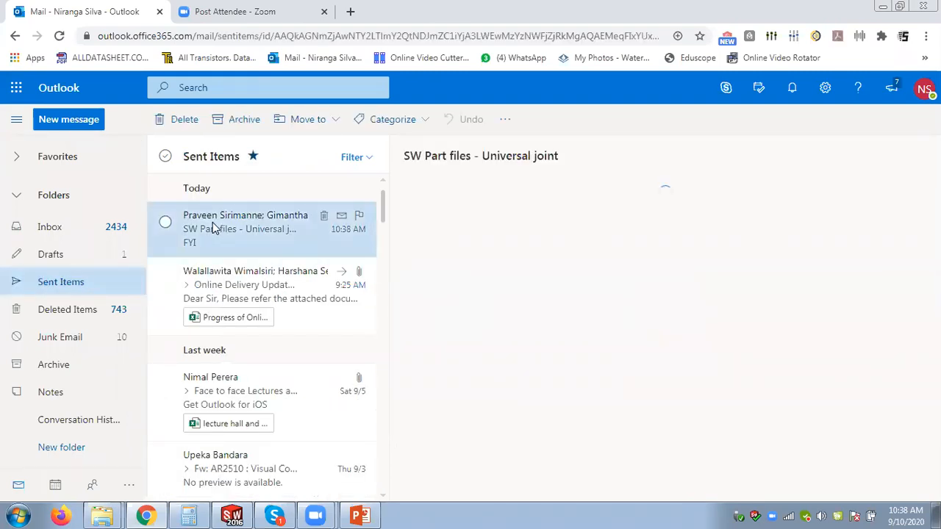
left_click(883, 6)
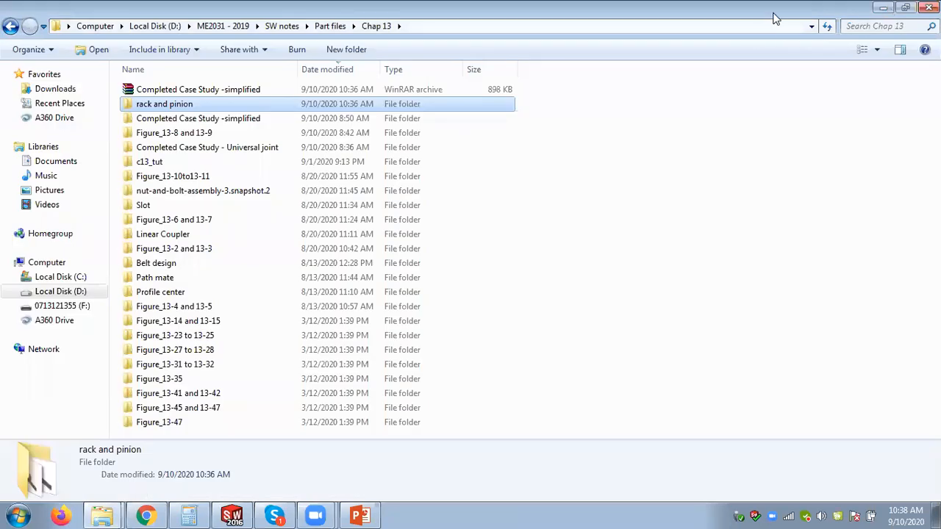
- Switch to SOLIDWORKS and show the top-level folders of the Design Library
left_click(232, 514)
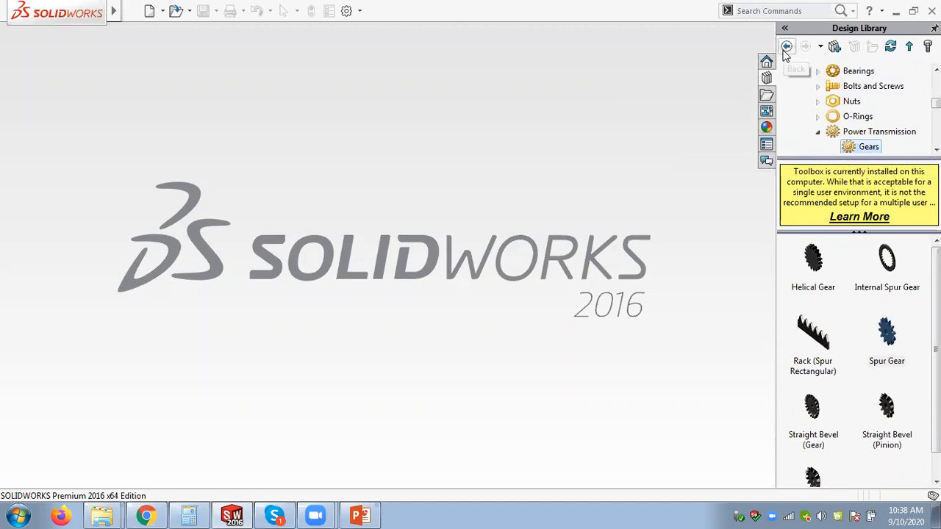
left_click_drag(935, 103, 935, 80)
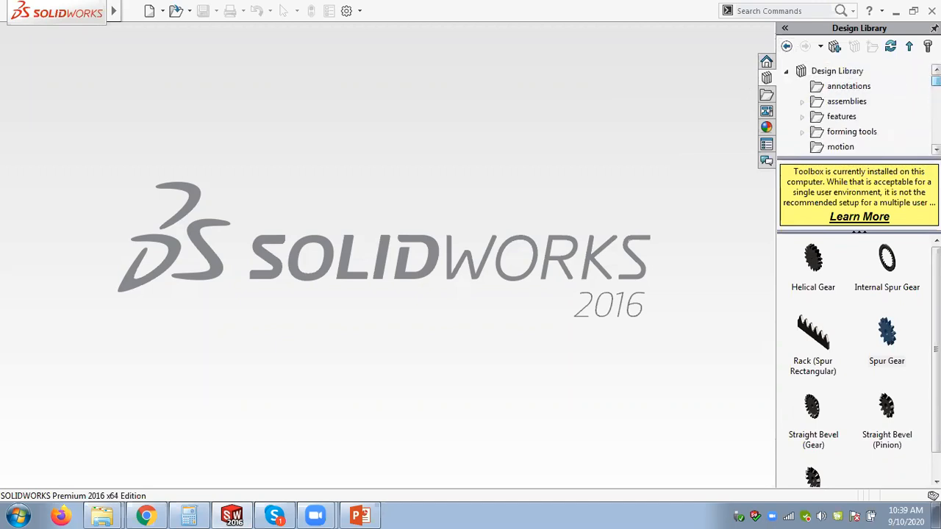
left_click(836, 71)
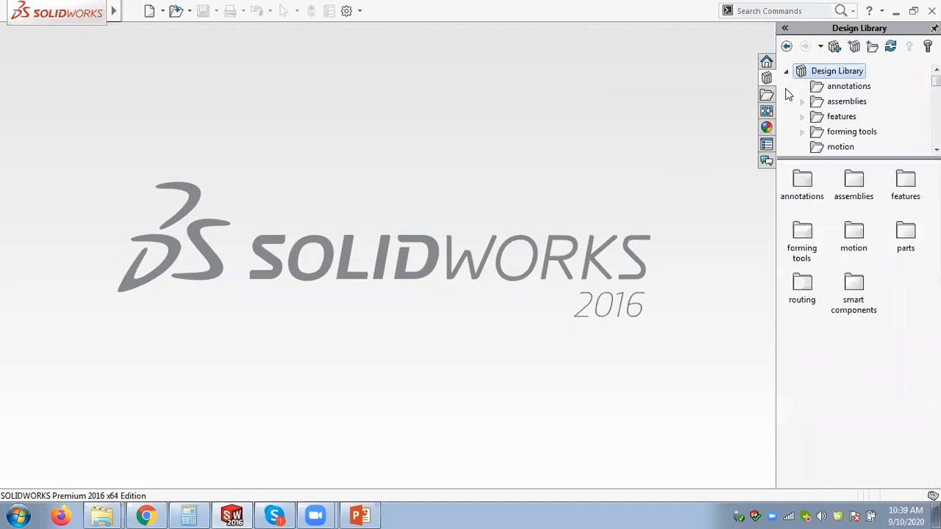
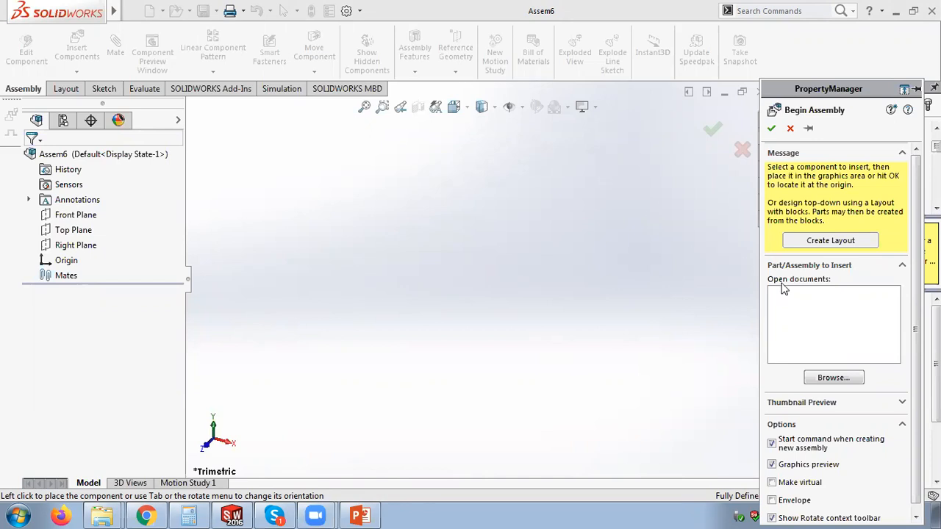
- Cancel the Begin Assembly prompt and insert a Spur Gear from the ANSI Metric gears into the new assembly
left_click(790, 129)
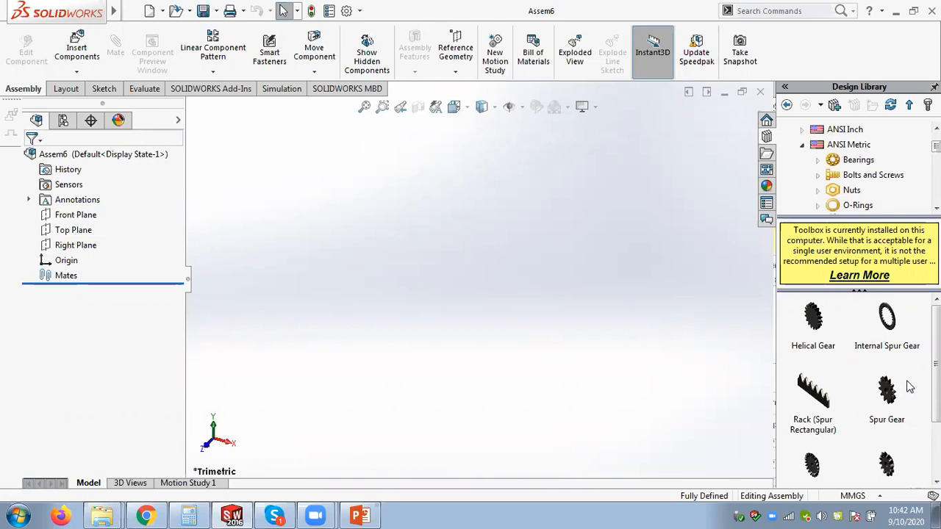
scroll(856, 382, "down", 1)
scroll(856, 382, "up", 1)
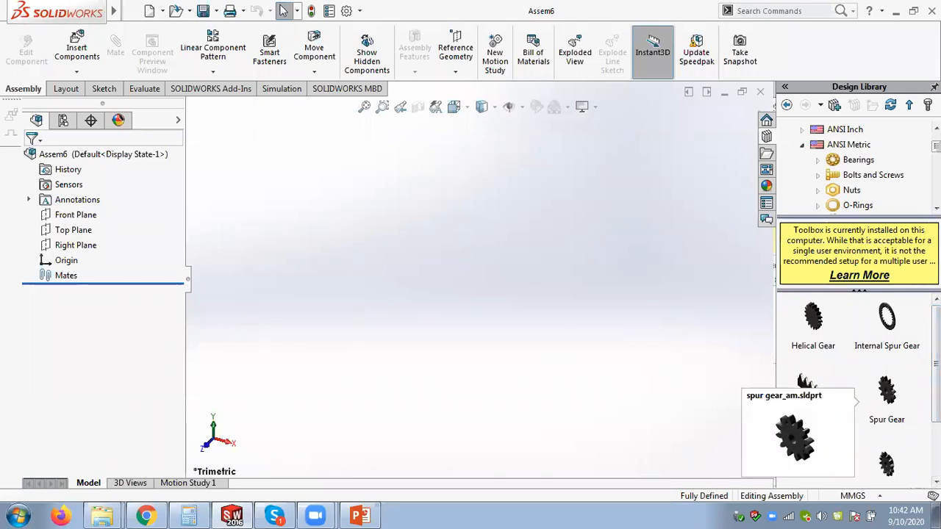
left_click_drag(887, 391, 513, 296)
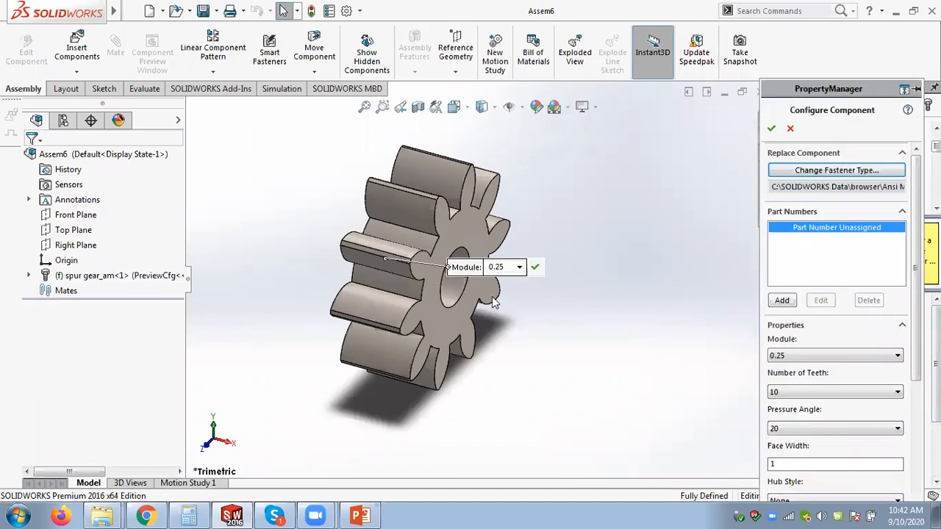
- Review the available number-of-teeth and module options for the inserted spur gear
left_click_drag(915, 261, 914, 309)
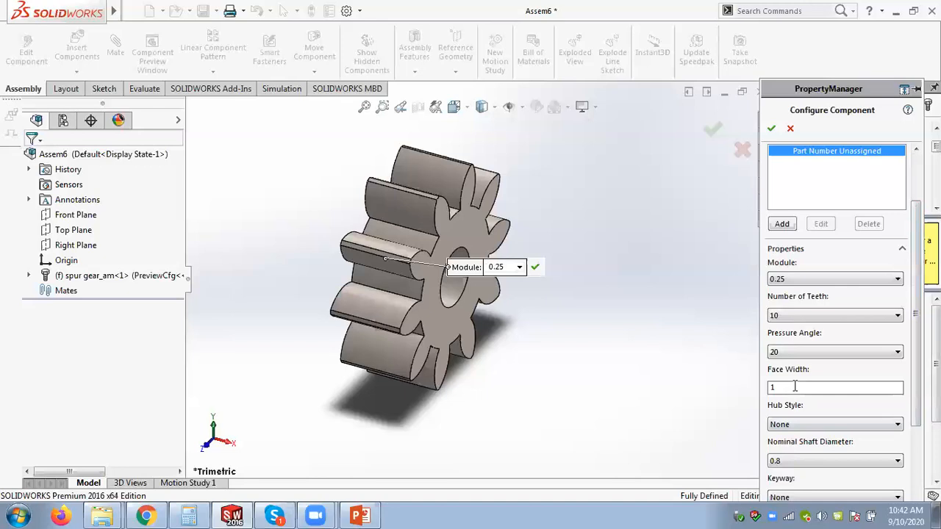
left_click(782, 318)
left_click(782, 316)
left_click(785, 283)
left_click(783, 281)
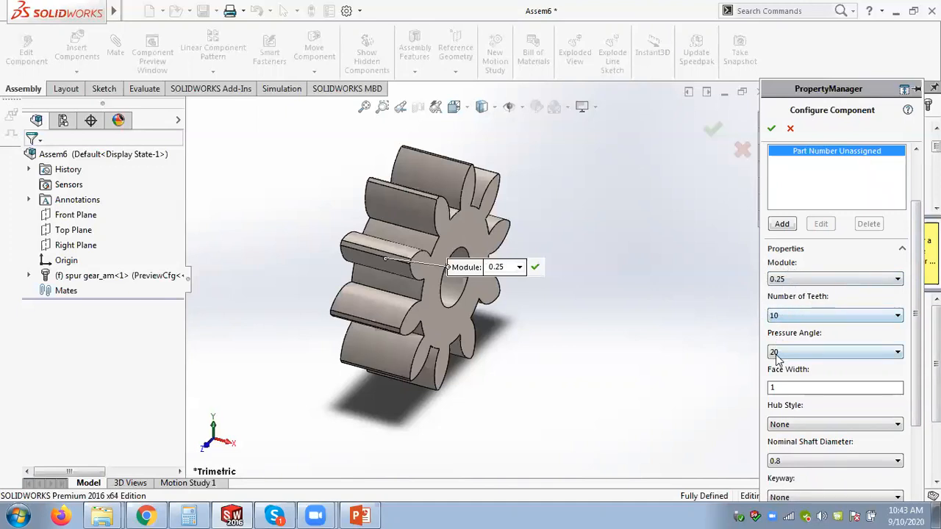
- Try a face width of 5 for the spur gear and set it back to 1
double_click(777, 387)
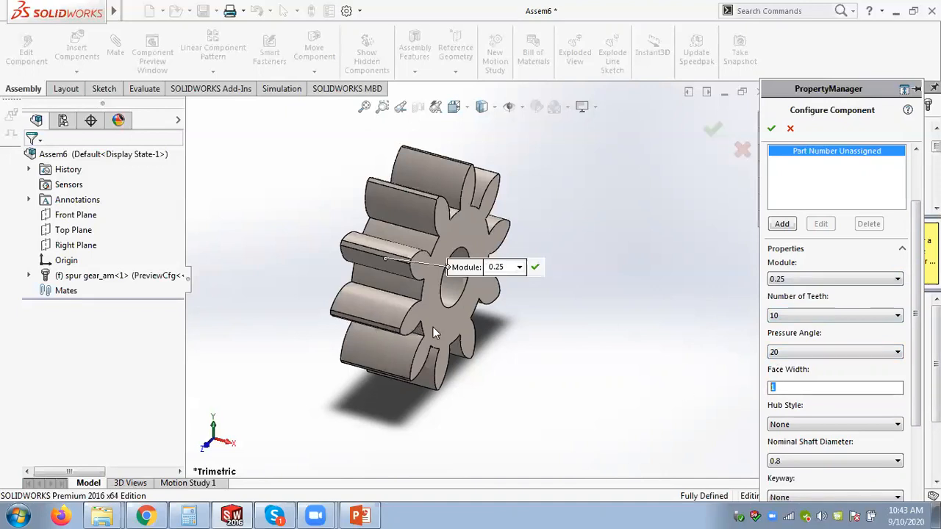
type("5")
left_click_drag(789, 387, 765, 391)
type("1")
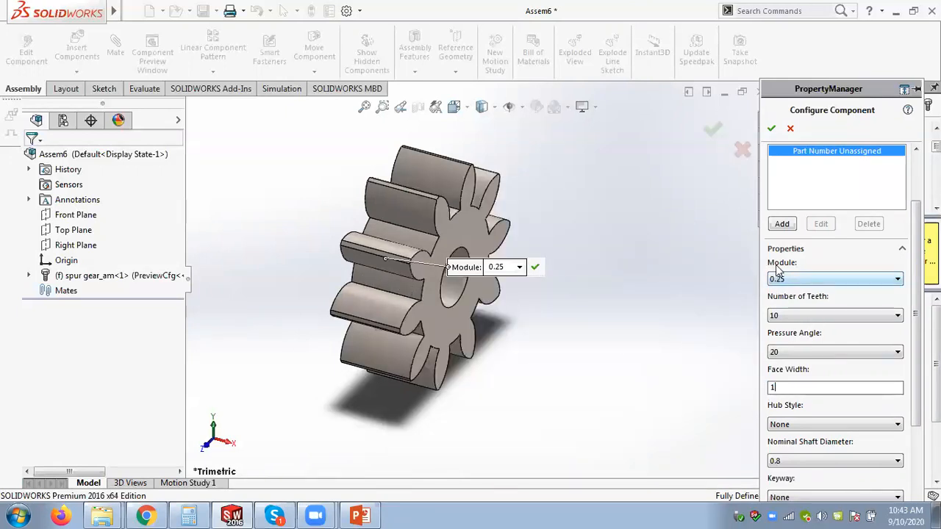
- Search Google in a new Chrome tab for "module of a gear formula" and highlight the reference diameter definition
left_click(147, 515)
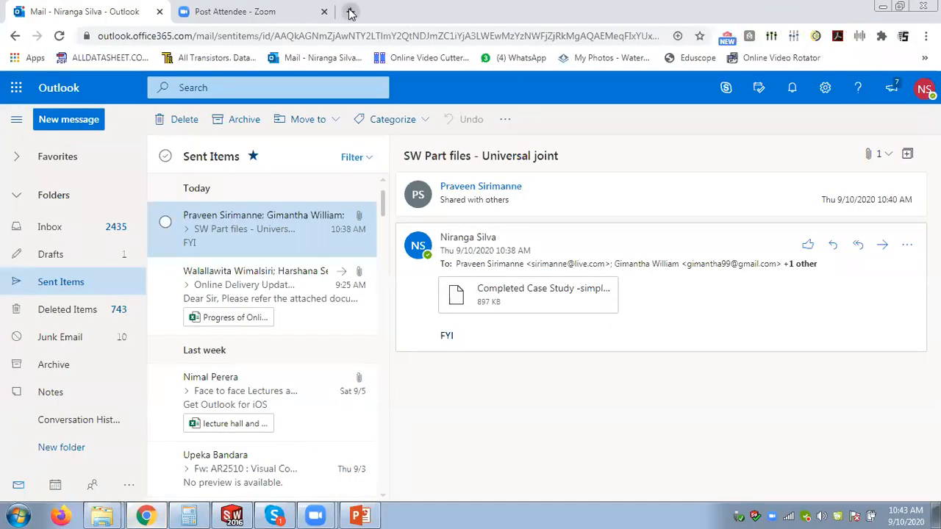
left_click(350, 11)
left_click(352, 291)
type("module")
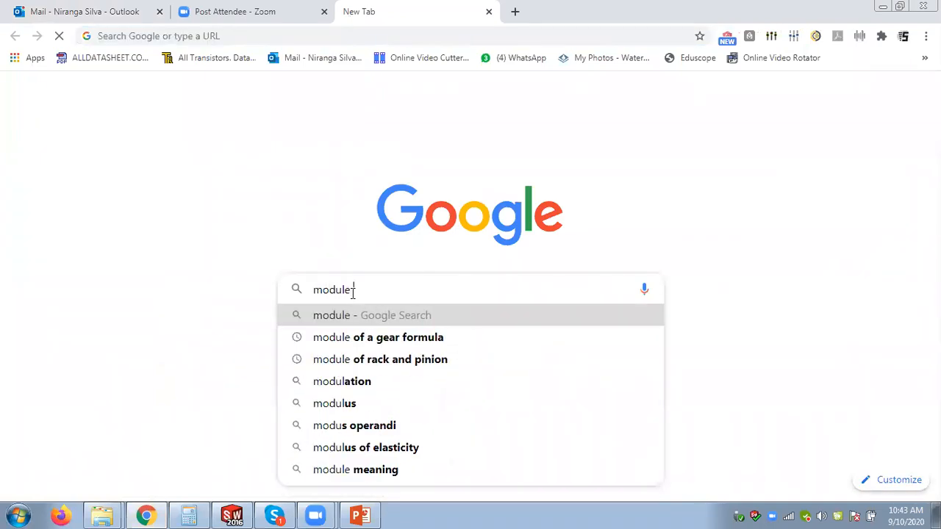
key("Down")
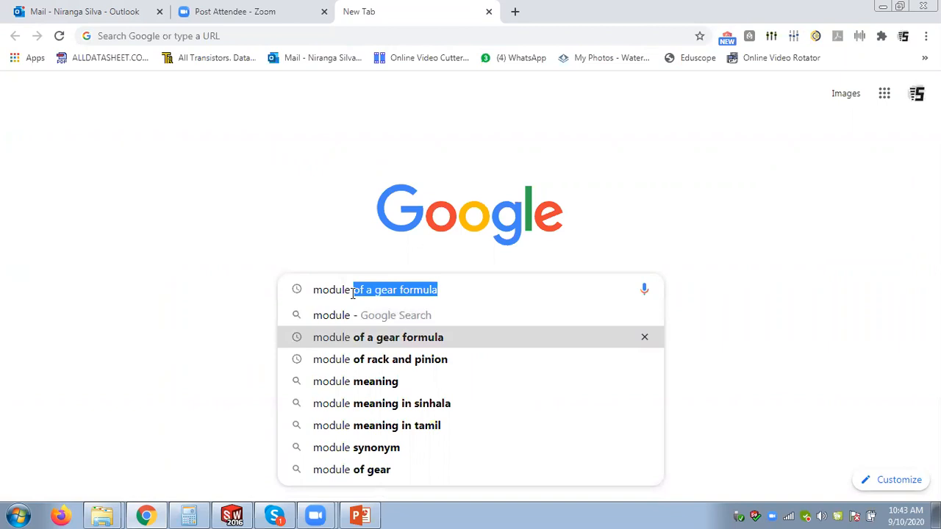
key("Return")
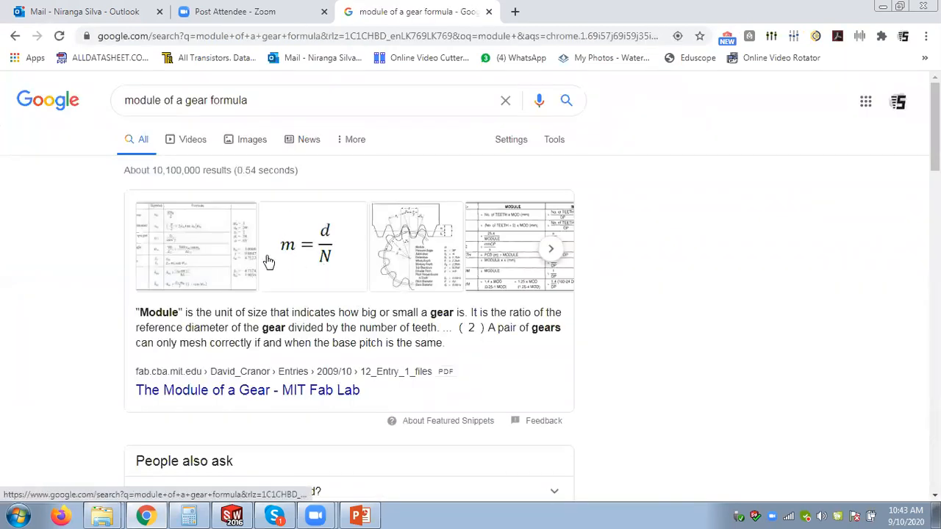
left_click(321, 255)
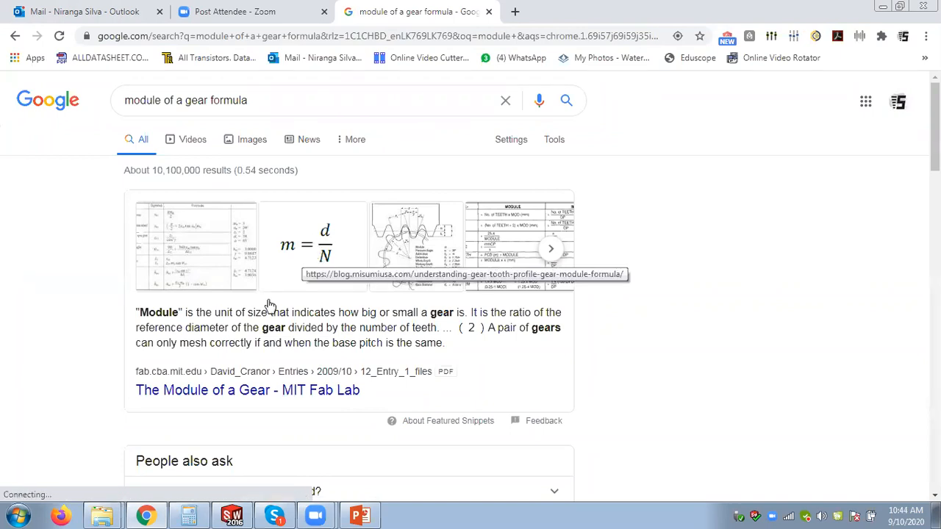
left_click_drag(138, 327, 371, 328)
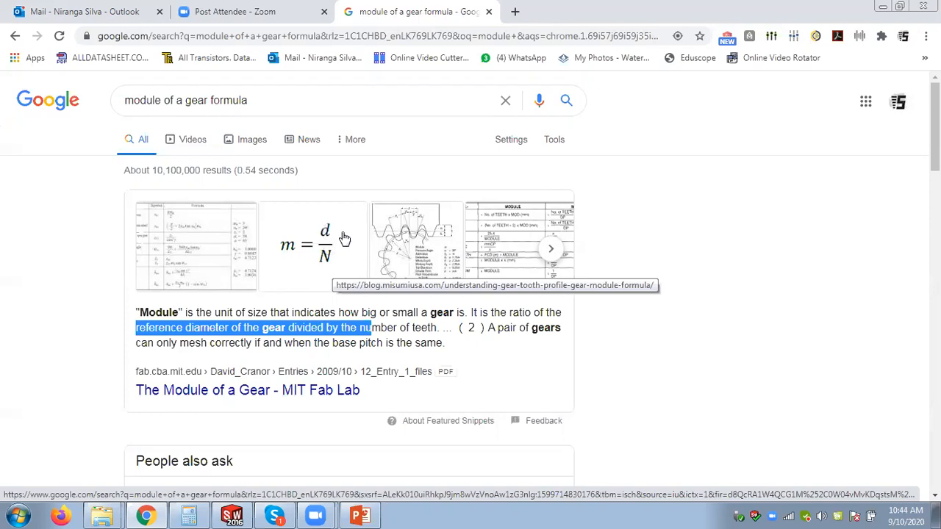
- Return to SOLIDWORKS and look through the module list again without changing the gear's value
left_click(233, 517)
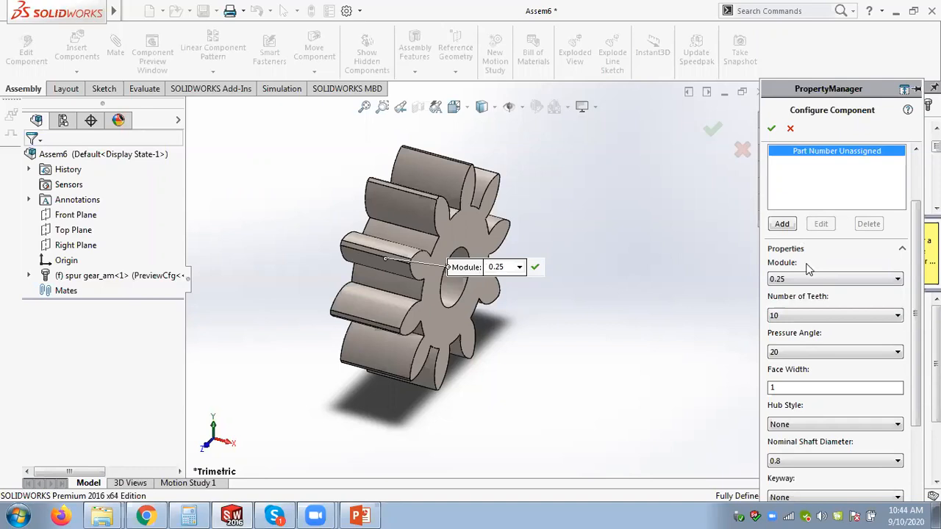
left_click(777, 282)
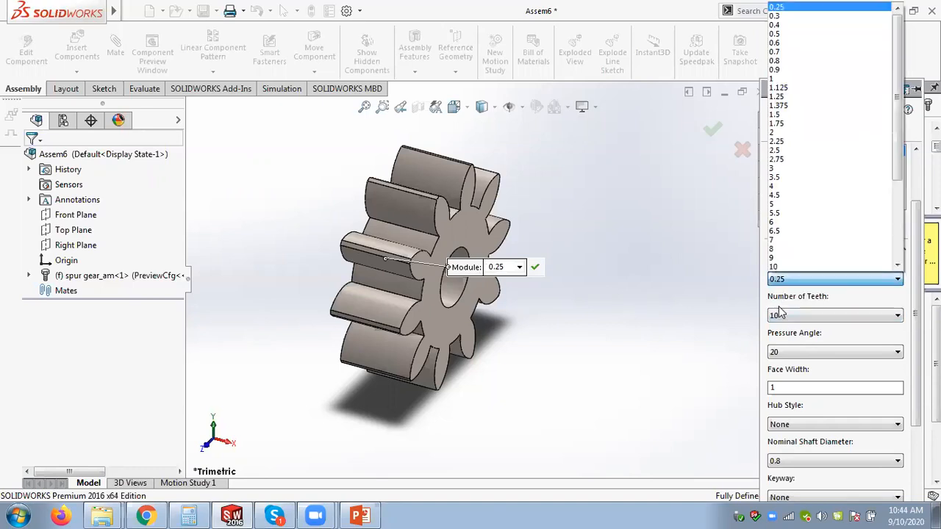
left_click(779, 308)
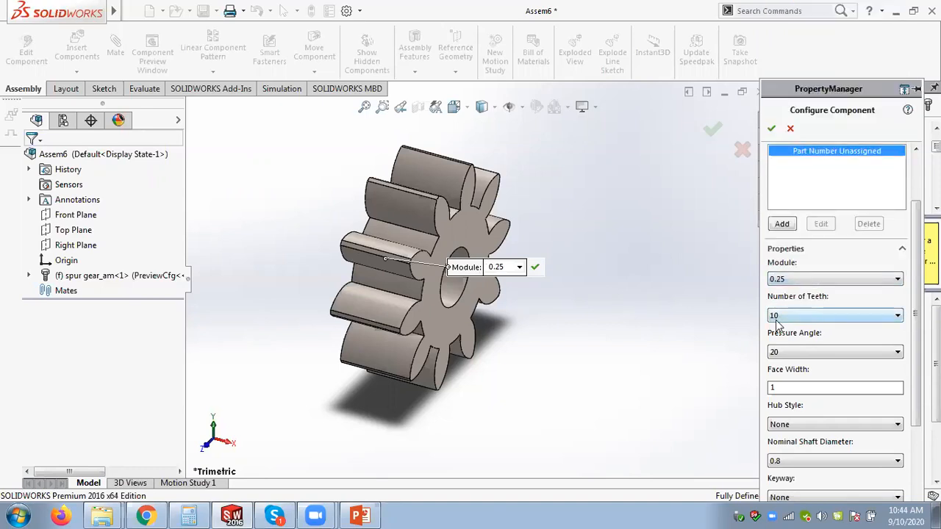
- Open Calculator, enter 2.5, and return to the spur gear configuration
left_click(20, 514)
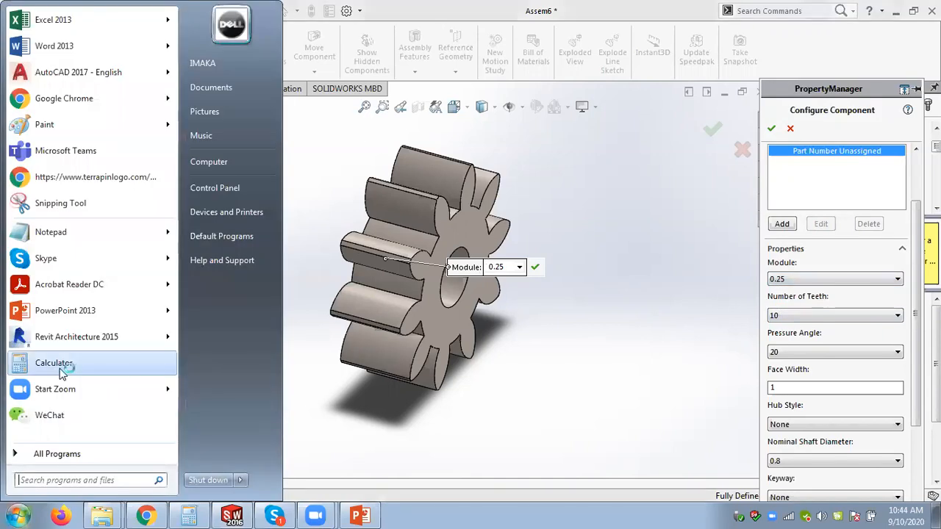
left_click(64, 366)
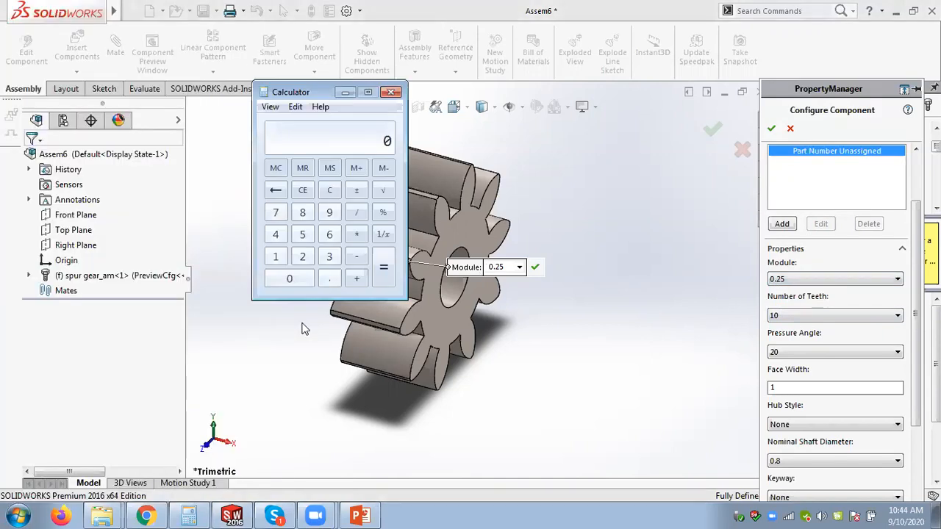
type("2.5")
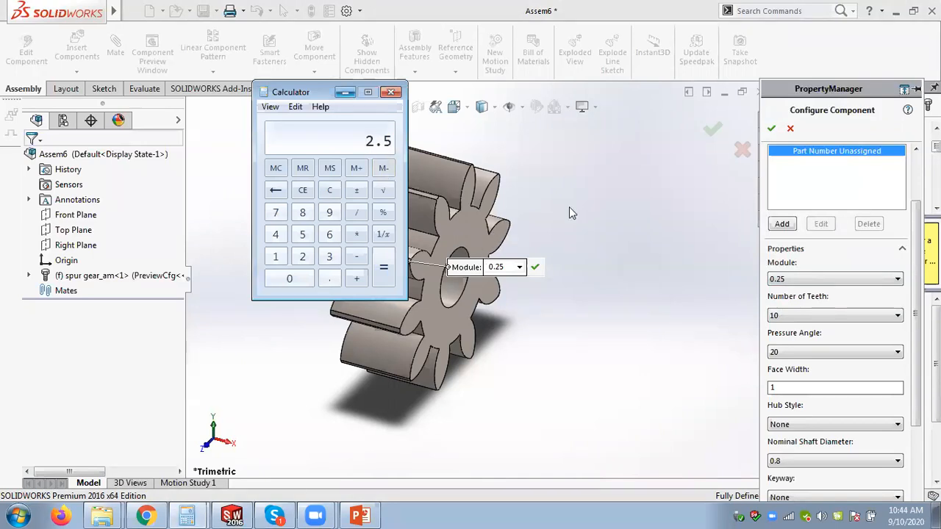
left_click(597, 230)
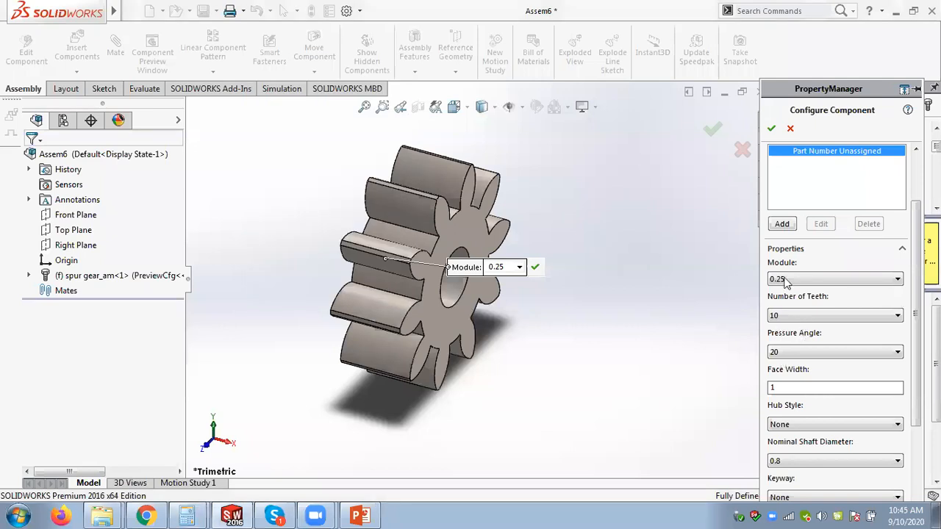
- Accept the spur gear with module 0.25, 10 teeth and face width 1, and place a second copy beside it
left_click(772, 130)
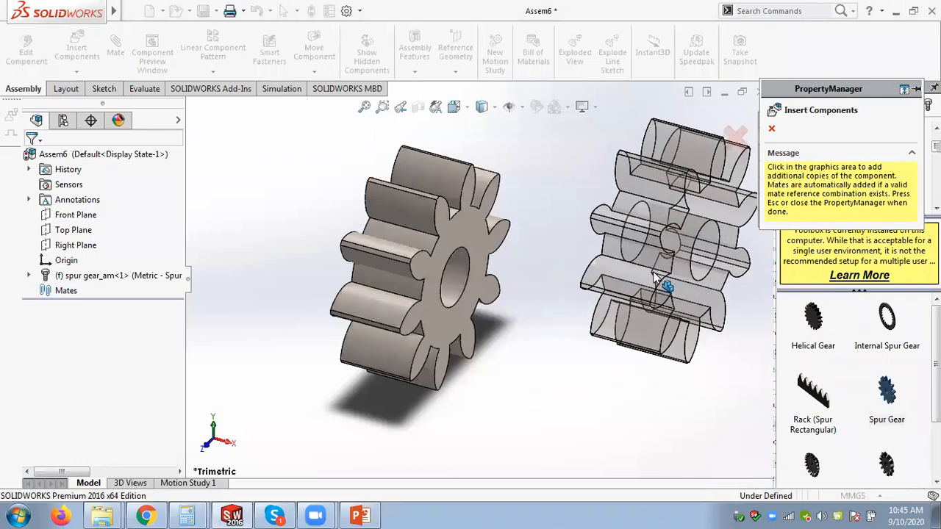
left_click(654, 273)
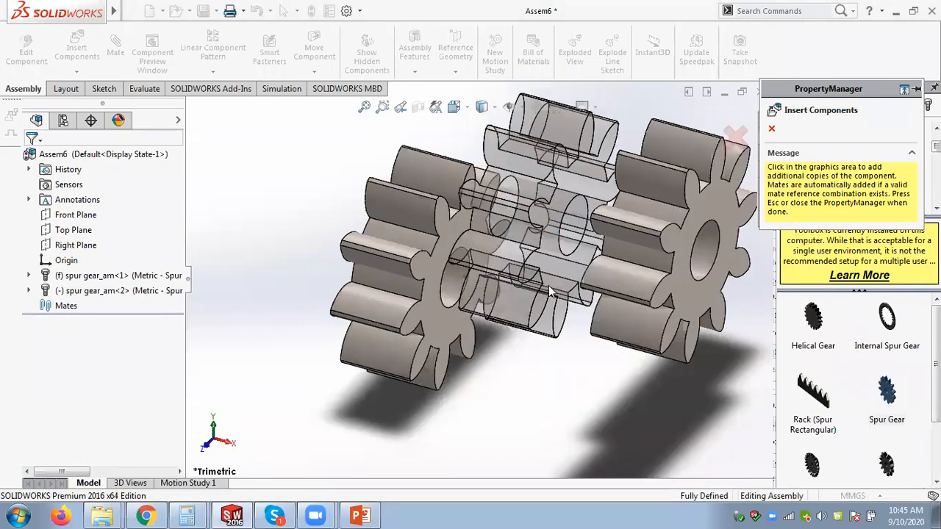
key("Escape")
middle_click_drag(534, 317, 526, 294)
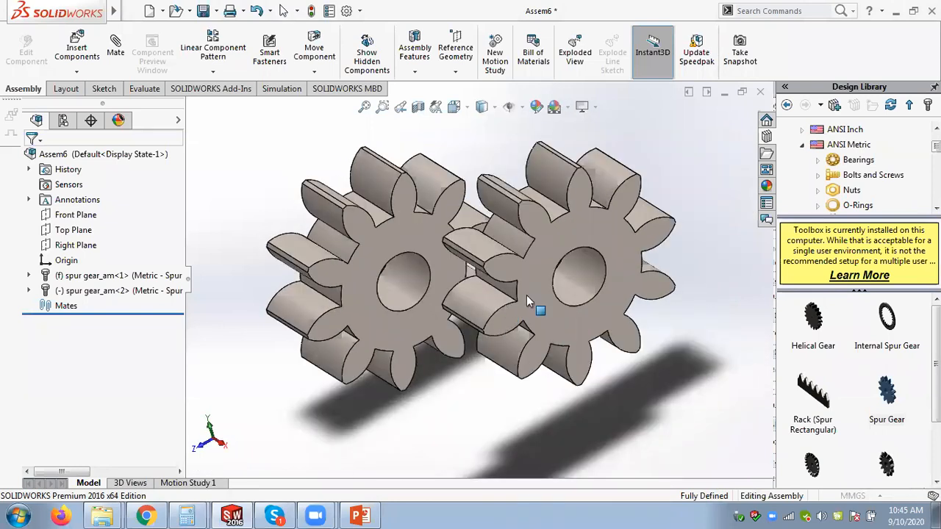
- Float the first spur gear so that it is no longer fixed in the assembly
left_click(73, 277)
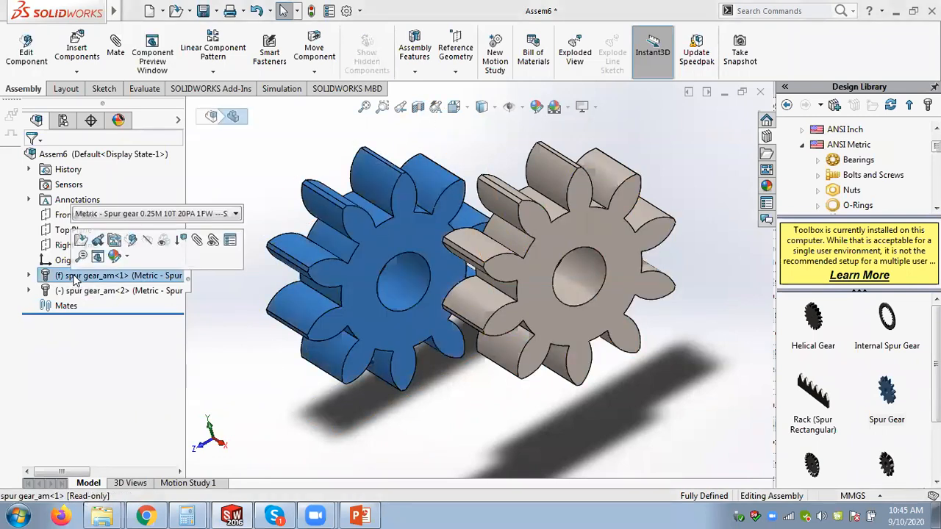
right_click(92, 272)
left_click(108, 252)
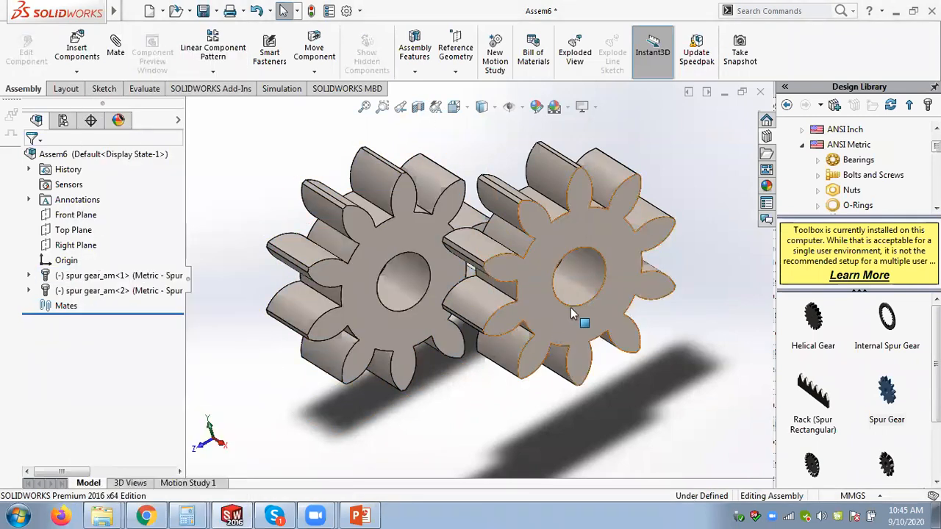
- Move the second spur gear away from the first one to separate the two
left_click_drag(570, 307, 768, 150)
scroll(532, 330, "up", 3)
scroll(369, 300, "down", 4)
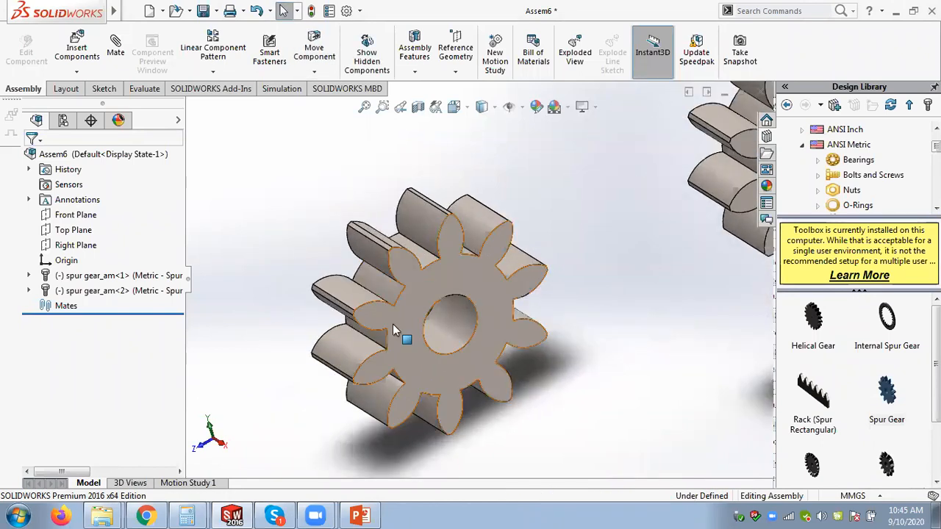
- Create a reference axis at the intersection of the Front and Top planes
scroll(398, 324, "up", 2)
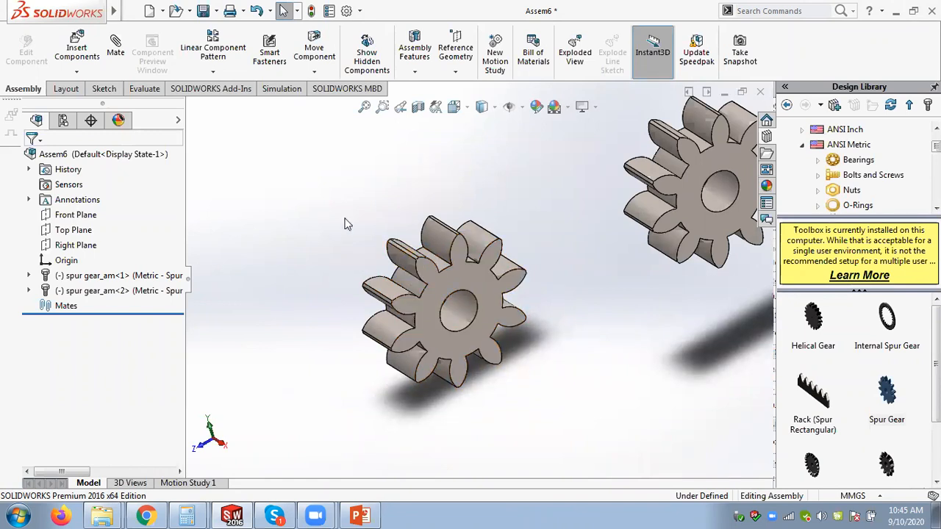
left_click(85, 218)
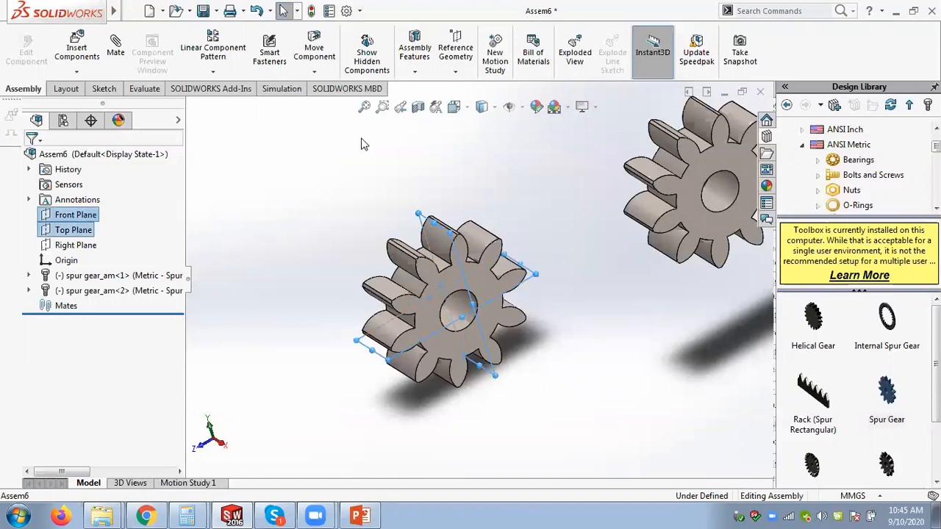
left_click(456, 55)
left_click(463, 104)
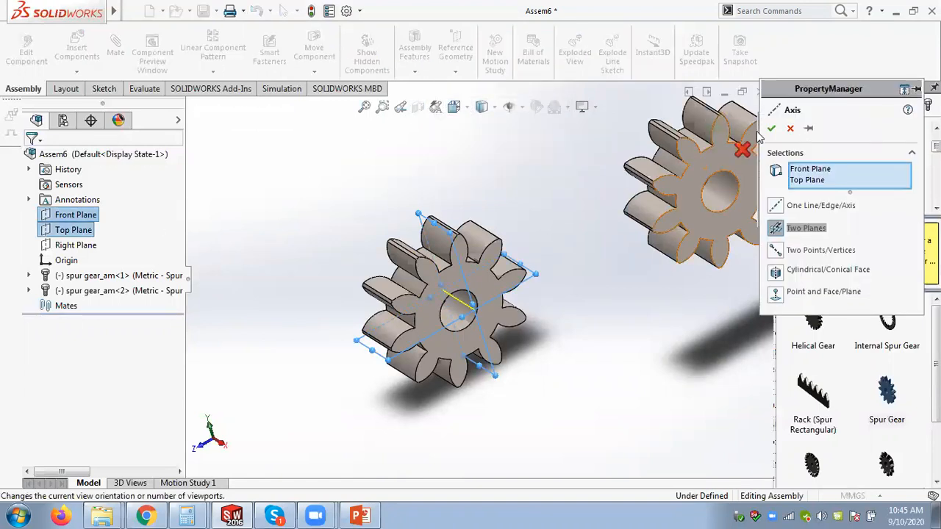
key("Return")
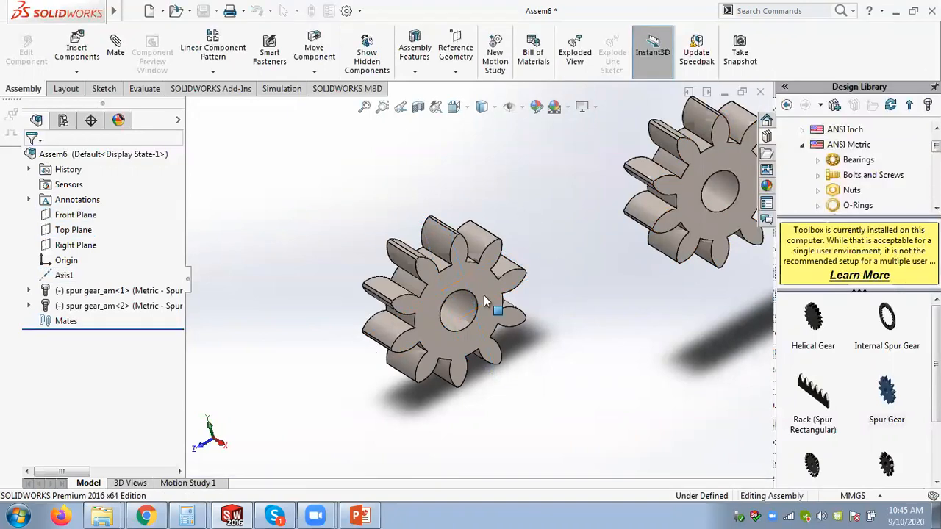
- Select the new reference axis and turn on the display of temporary axes
scroll(477, 323, "down", 3)
left_click(63, 274)
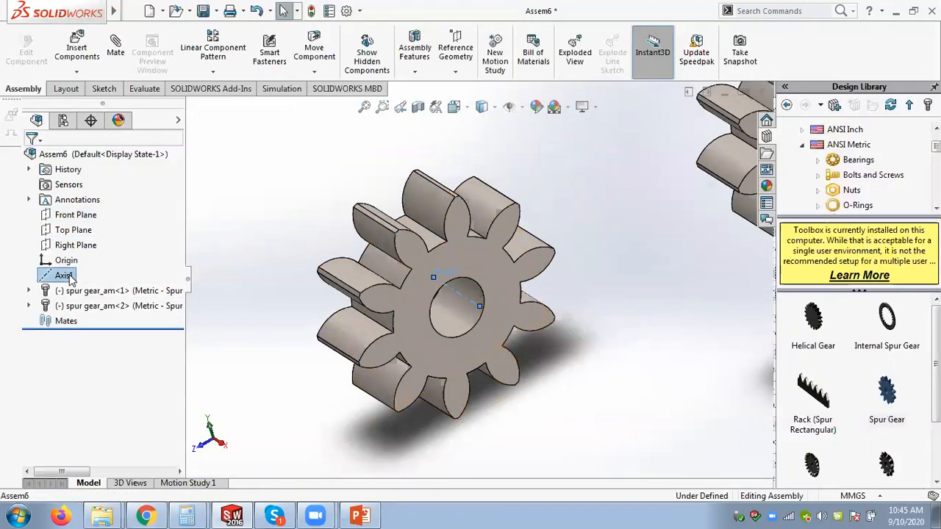
left_click(515, 107)
left_click(527, 147)
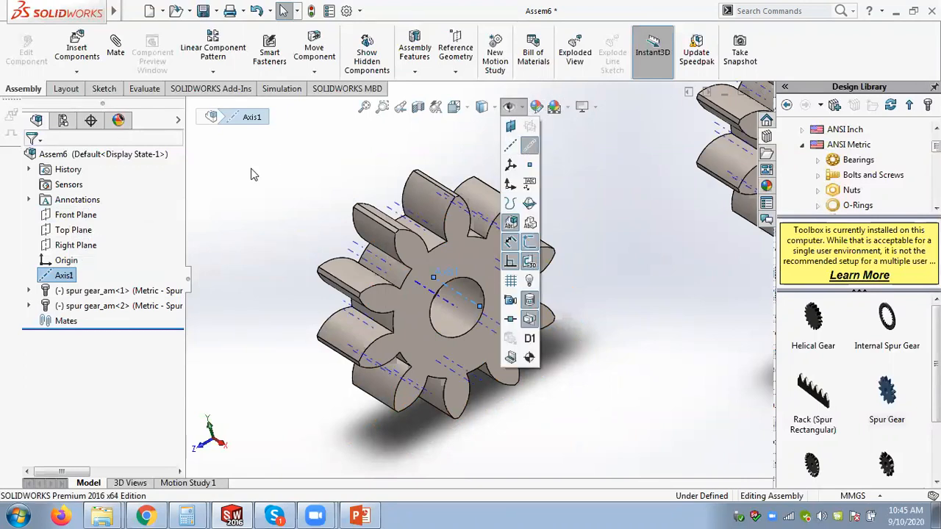
- Add a coincident mate between the reference axis and the first spur gear's central temporary axis, and leave the Mate command
left_click(114, 59)
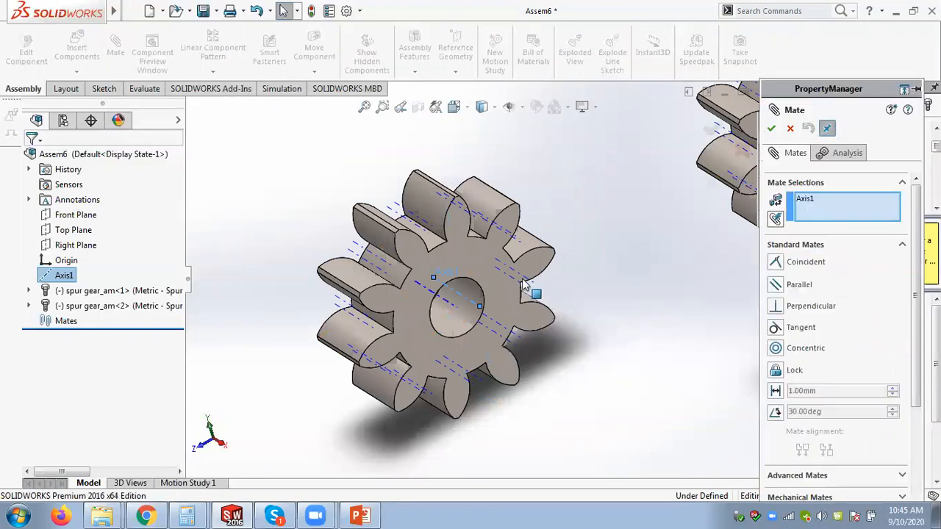
left_click(450, 307)
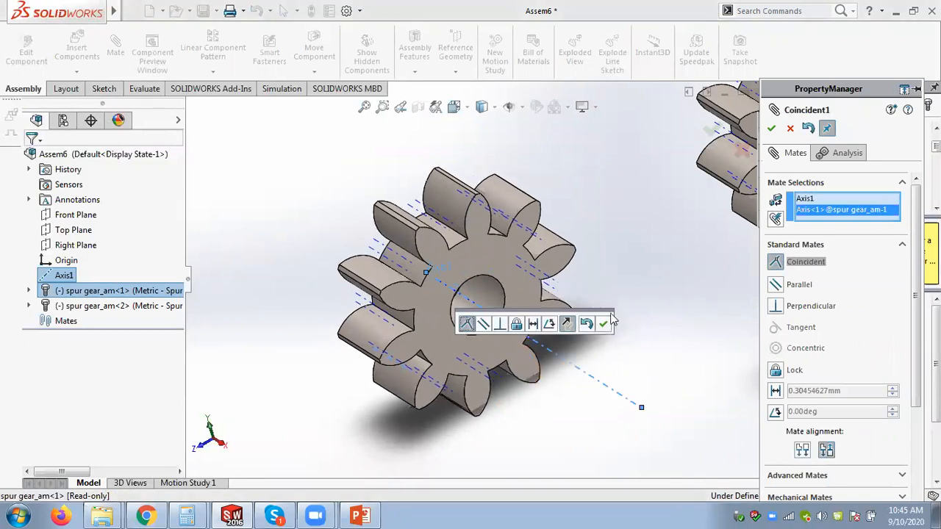
left_click(814, 202)
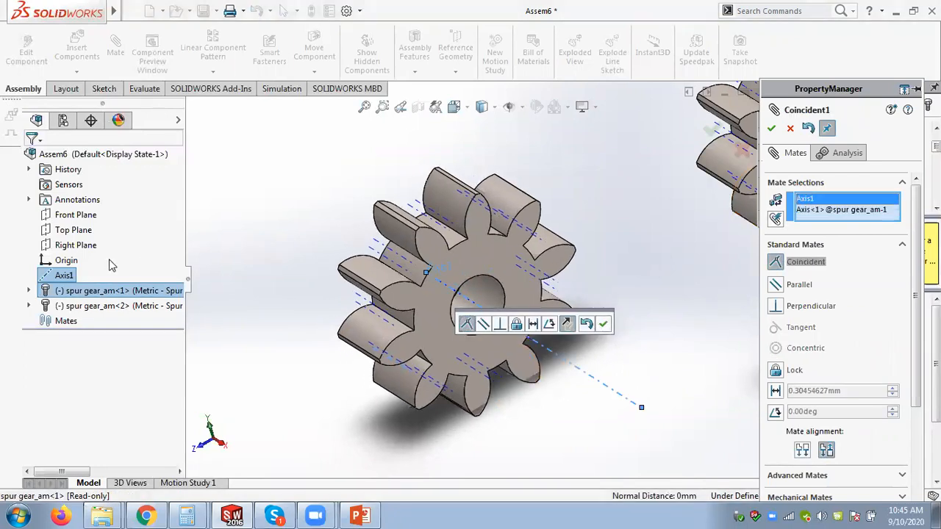
left_click(838, 214)
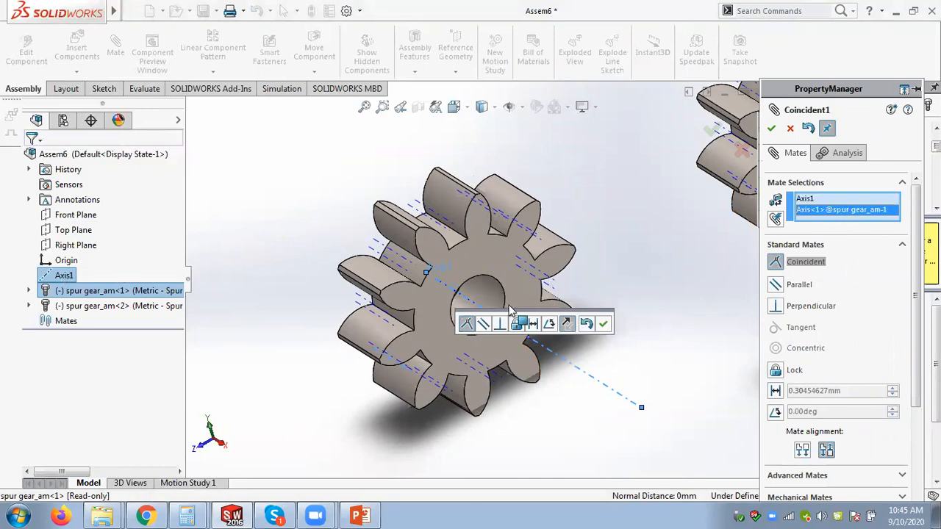
left_click(603, 324)
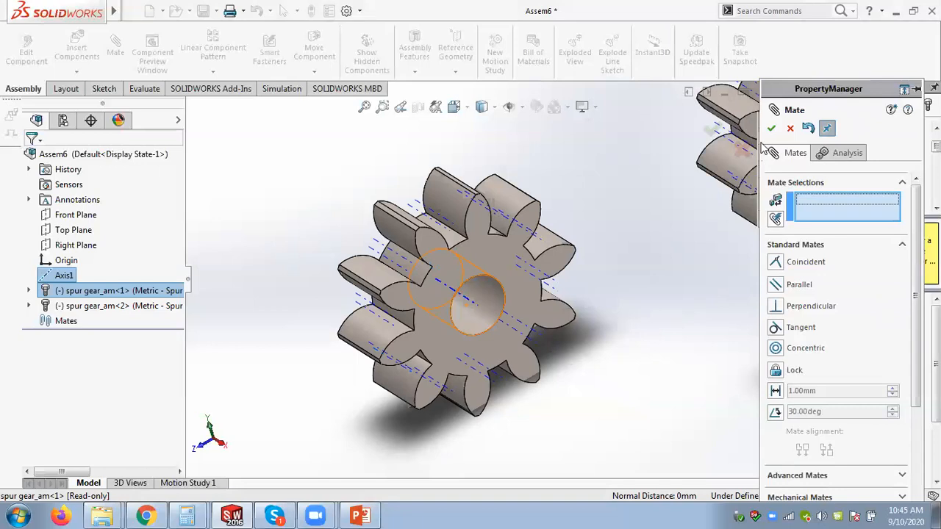
scroll(578, 292, "up", 1)
scroll(576, 291, "up", 1)
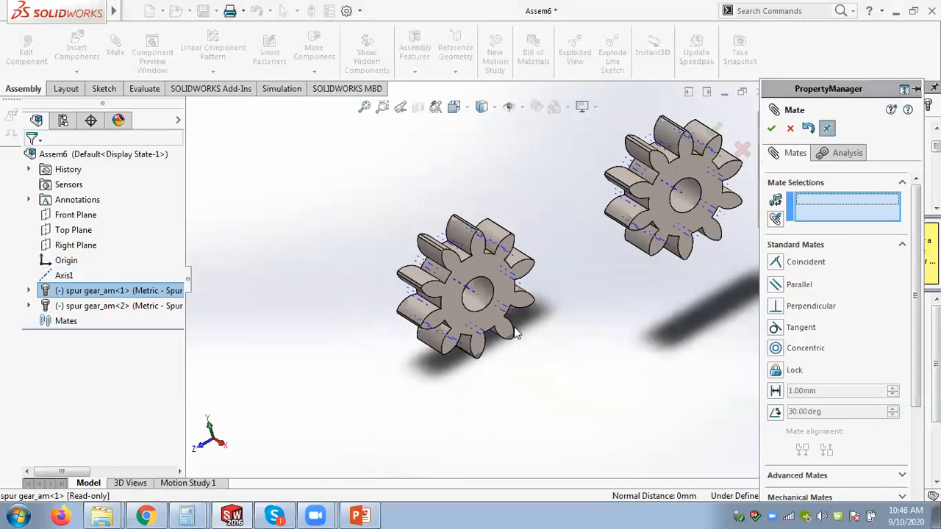
left_click(510, 324)
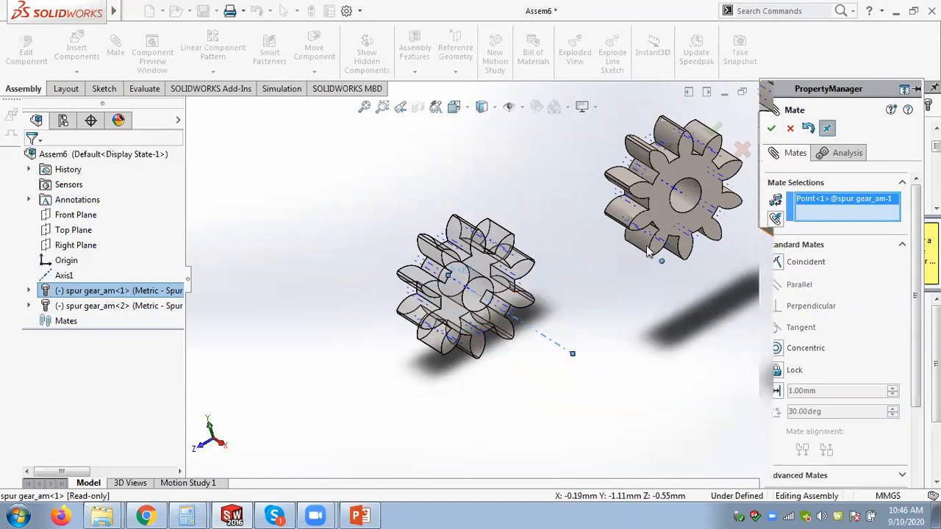
key("Escape")
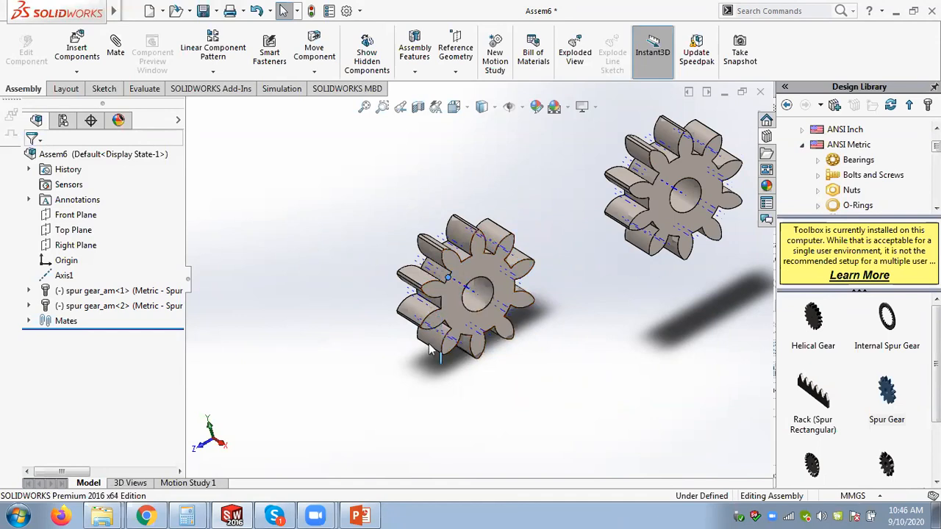
- Move the first spur gear along the mated axis to test its remaining freedom
scroll(456, 309, "down", 5)
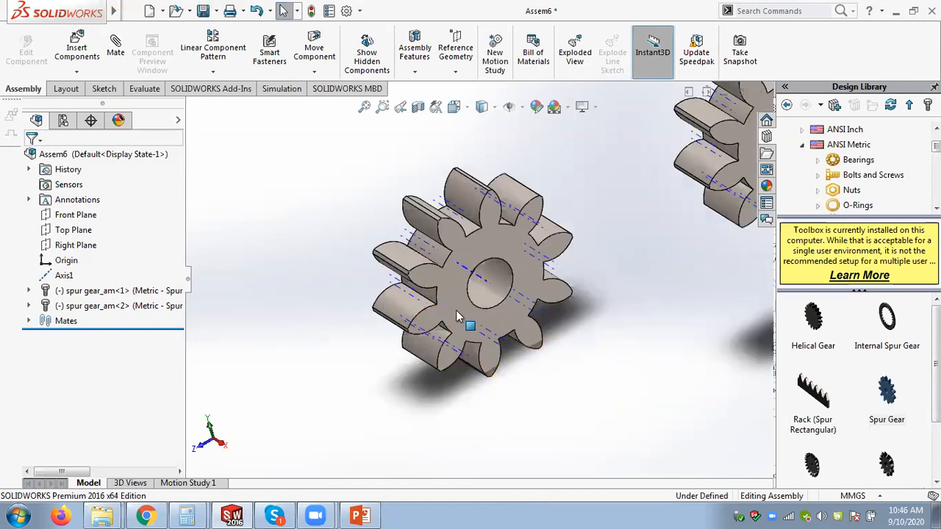
left_click(474, 294)
left_click_drag(474, 294, 337, 219)
scroll(338, 224, "up", 2)
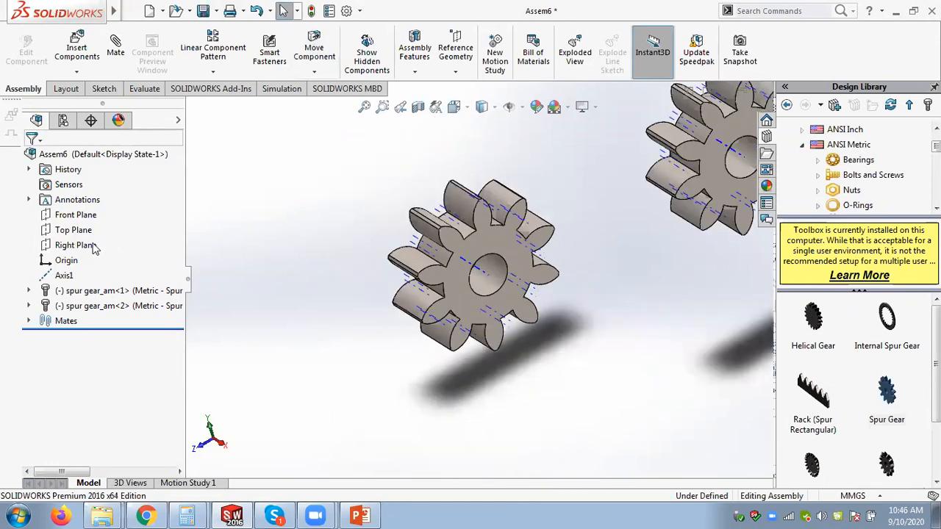
- Add a coincident mate between the Right Plane and the front face of the first spur gear
left_click(96, 247)
middle_click_drag(309, 203, 277, 215)
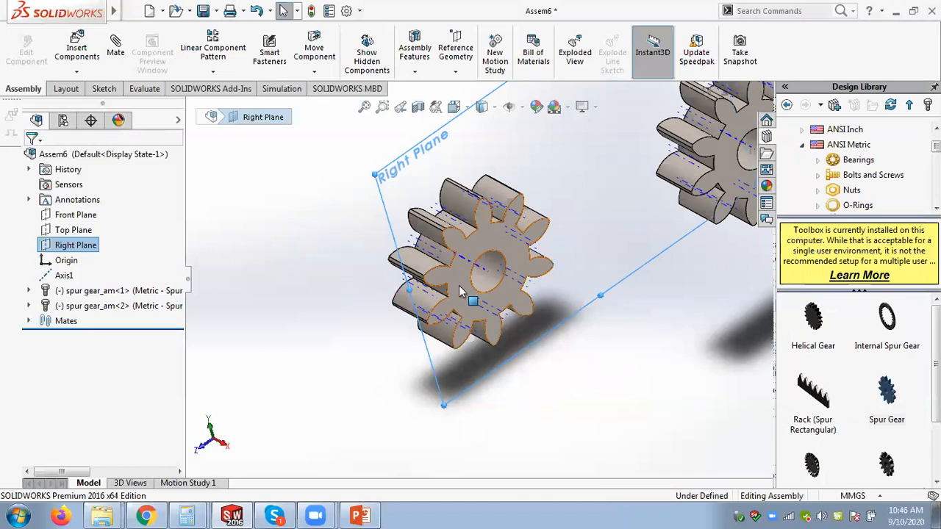
left_click(119, 53)
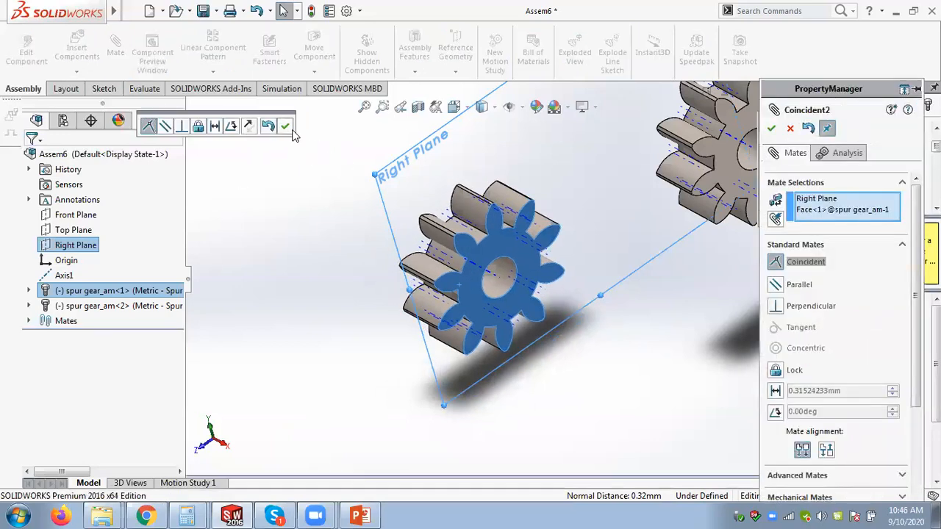
left_click(285, 127)
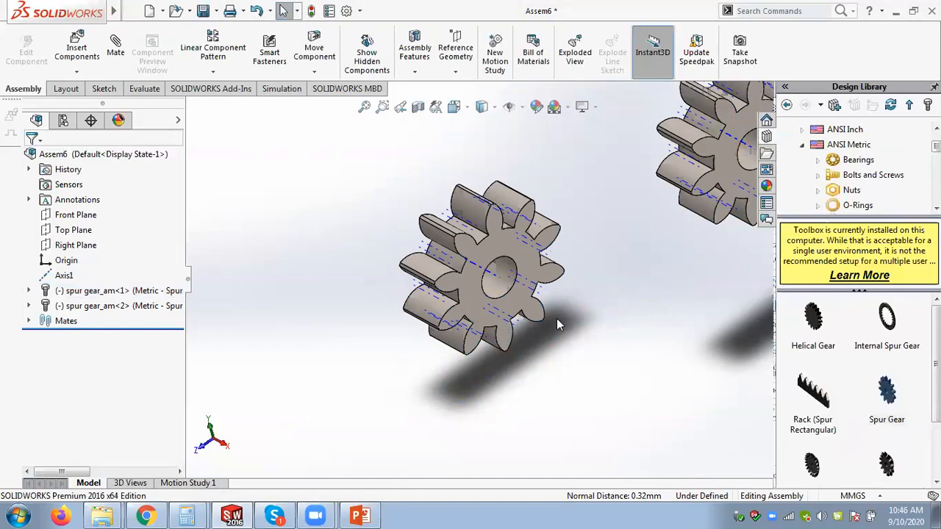
- Test the first spur gear's rotation about its axis and inspect the positions of both gears
left_click_drag(510, 296, 572, 332)
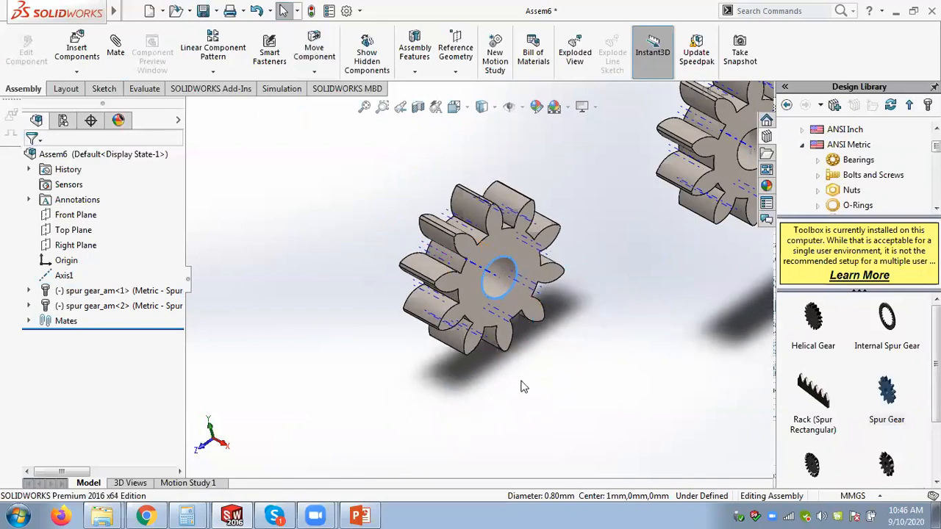
scroll(539, 352, "down", 2)
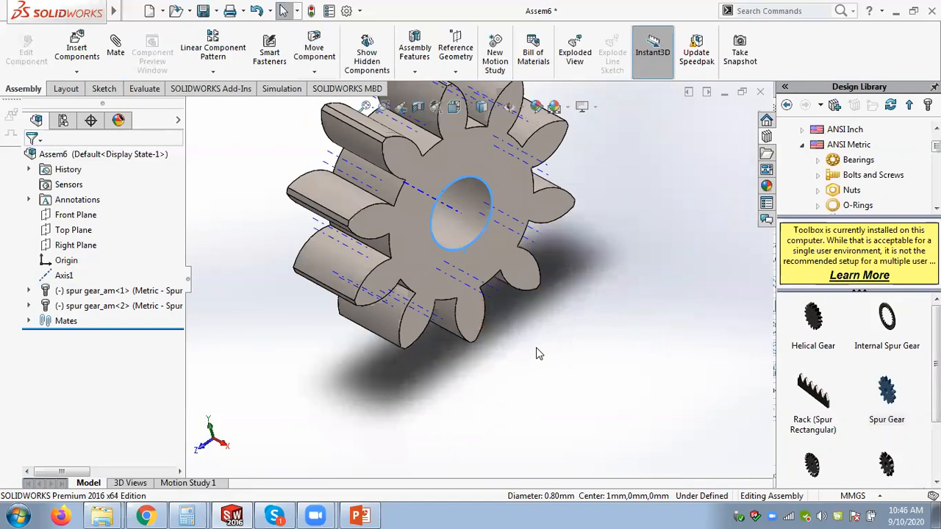
scroll(514, 309, "up", 1)
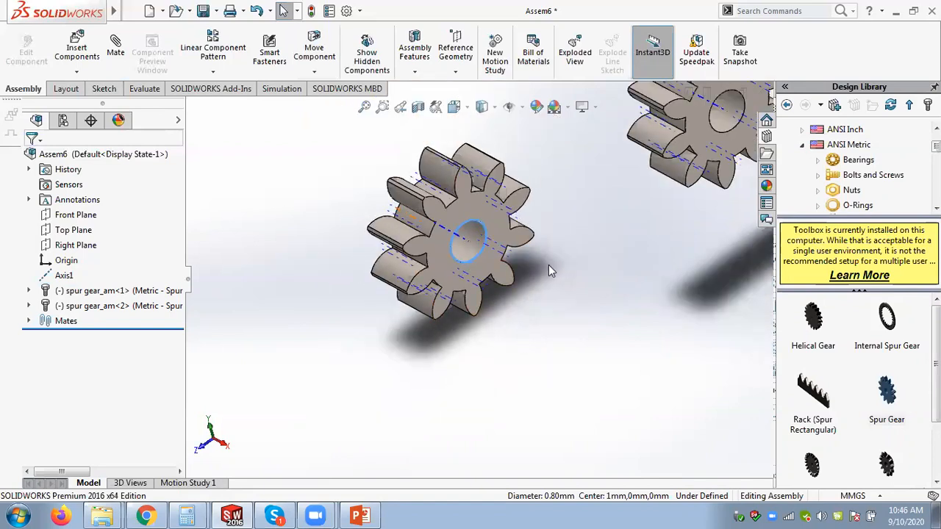
scroll(490, 277, "up", 3)
scroll(491, 239, "down", 2)
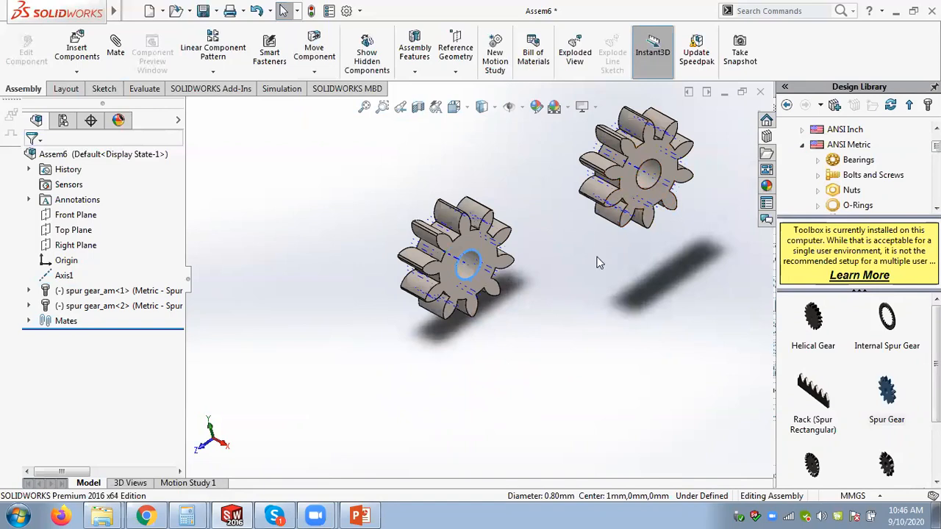
scroll(572, 221, "up", 2)
scroll(474, 250, "down", 2)
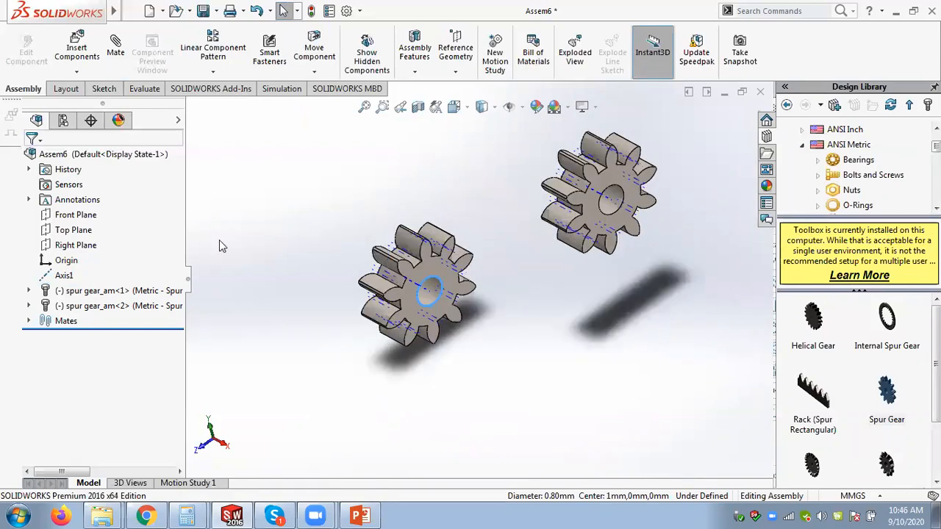
- Create a reference plane offset 2.5 mm from the Front Plane, flipped toward the second spur gear, checking the distance in Calculator
left_click(77, 214)
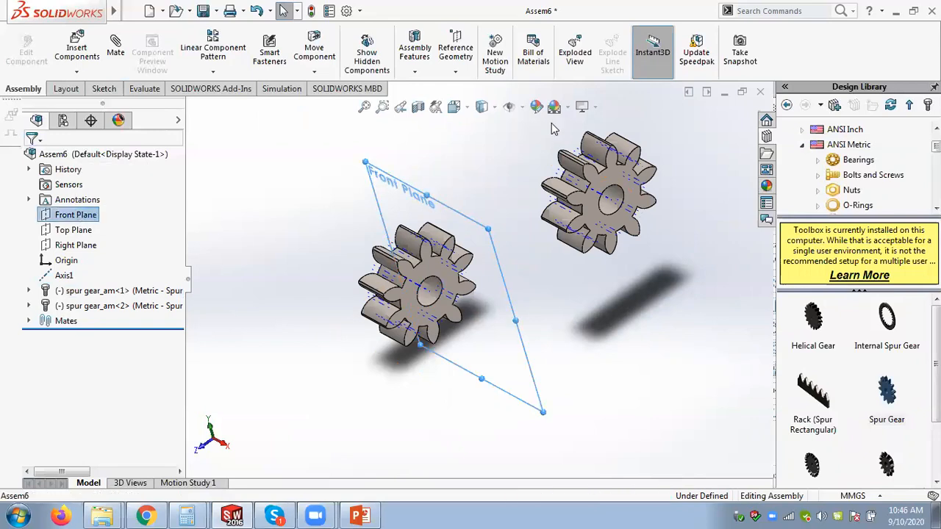
left_click(456, 72)
left_click(466, 88)
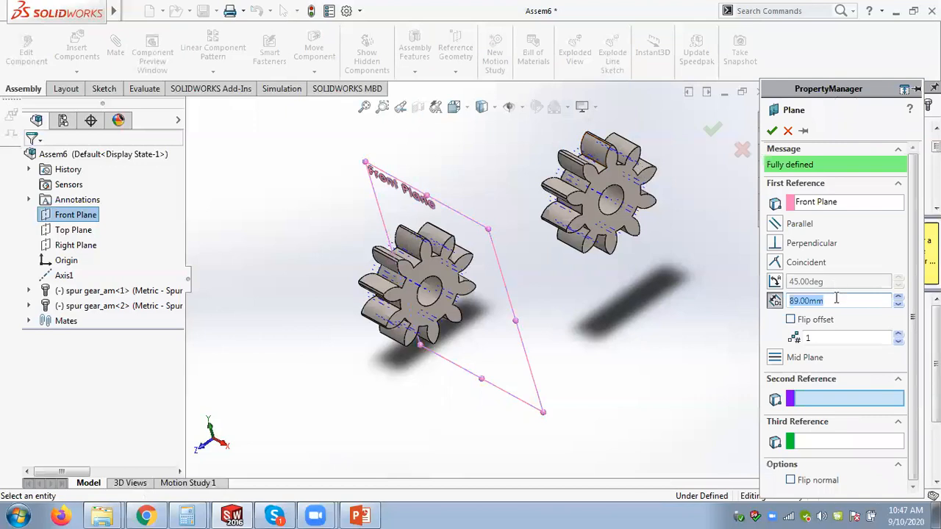
left_click(190, 514)
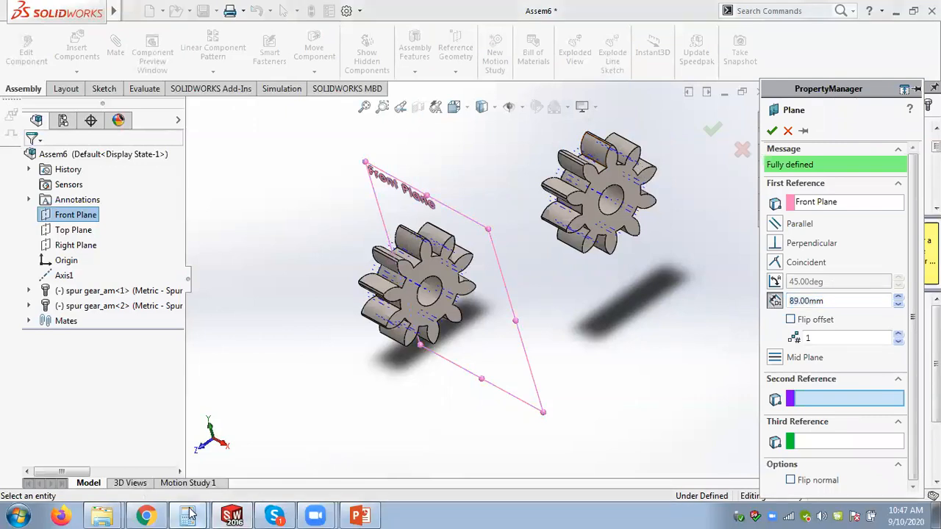
left_click(196, 466)
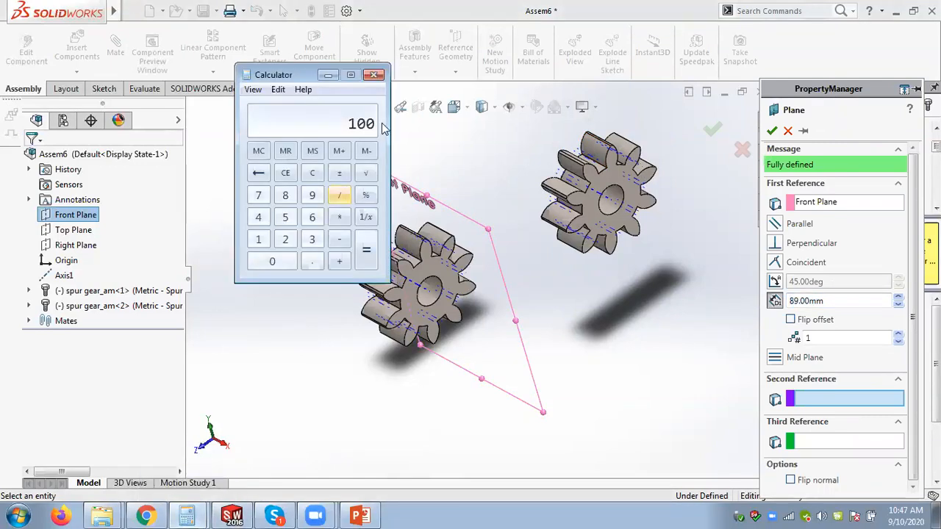
left_click(379, 71)
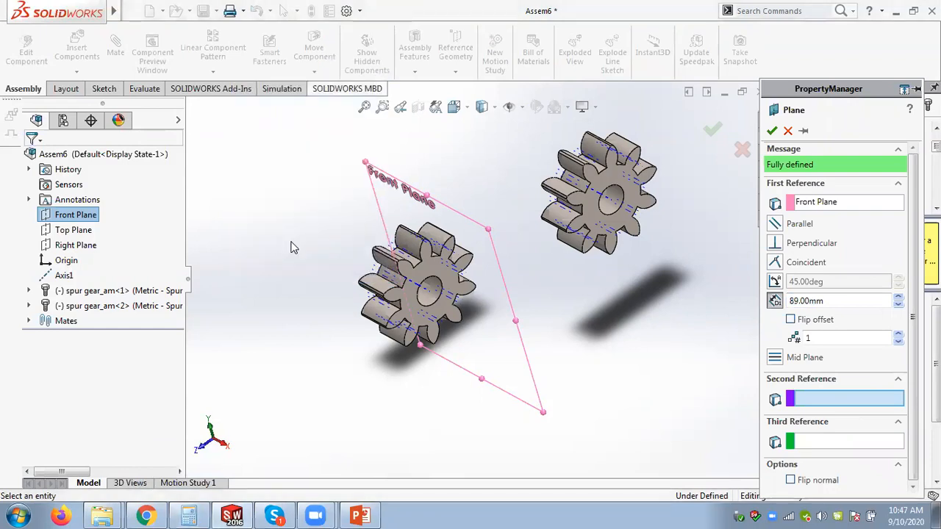
left_click(190, 514)
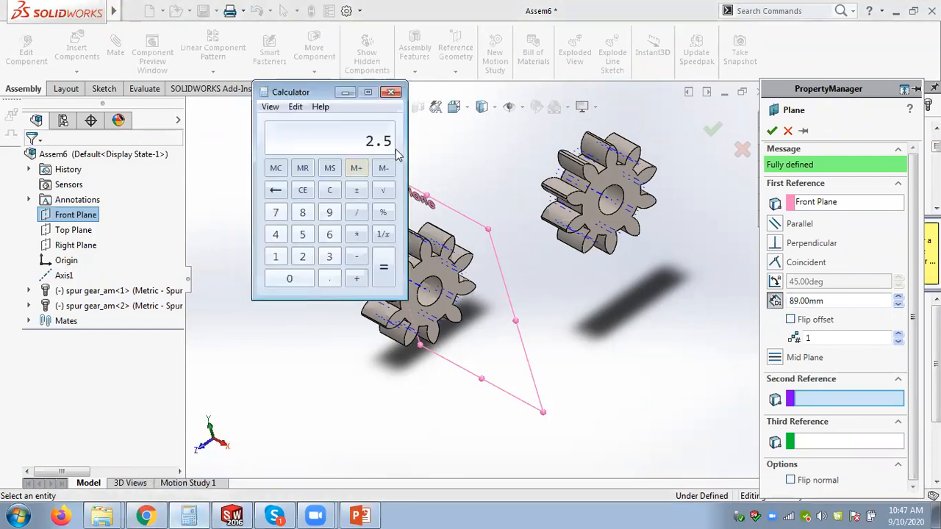
left_click(825, 301)
type("2.5")
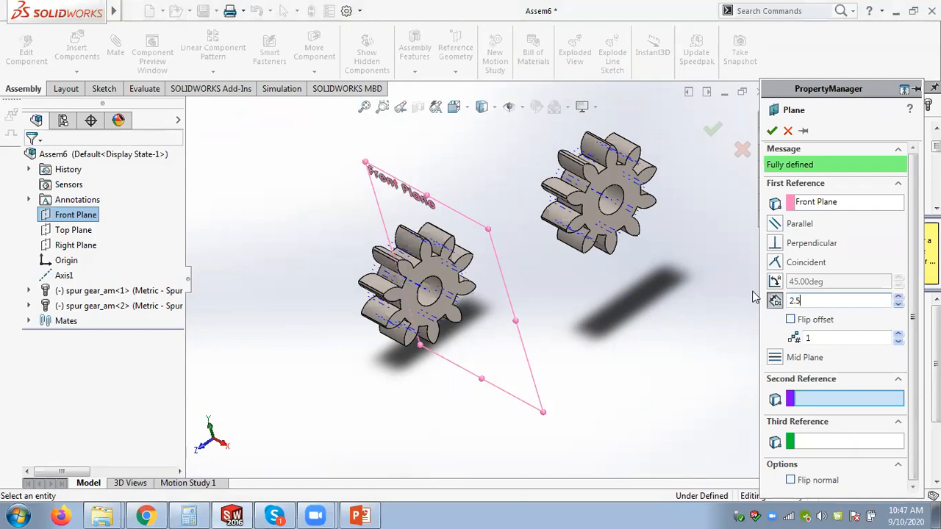
key("Return")
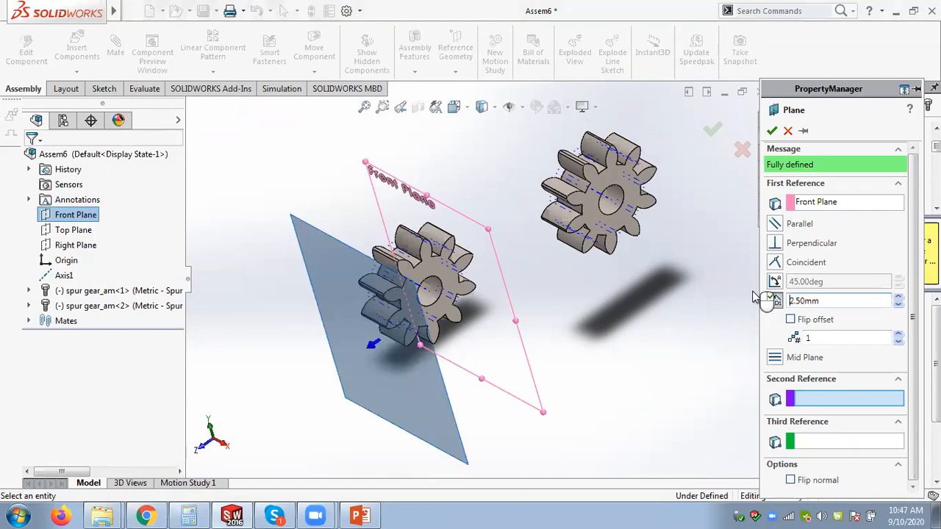
left_click(790, 320)
left_click(772, 130)
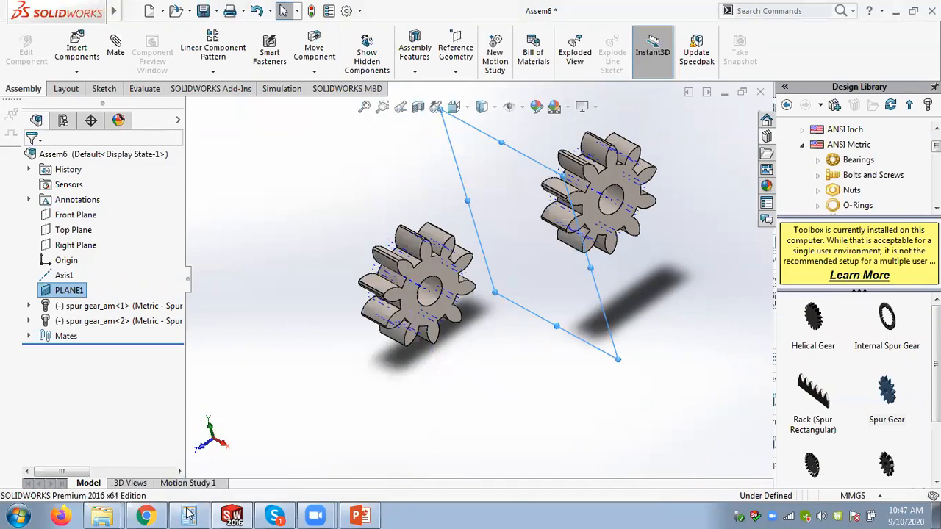
- Switch to Chrome to check the gear module formula, and return to SOLIDWORKS
left_click(146, 515)
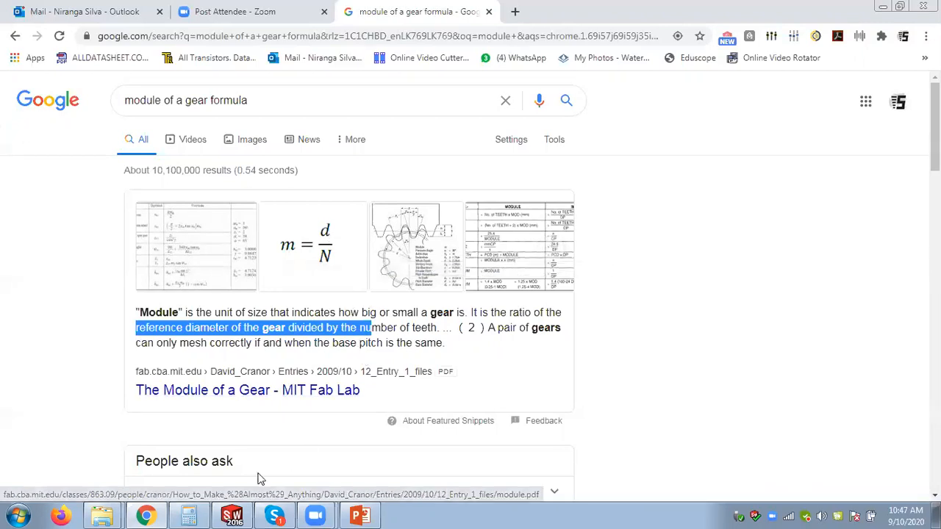
left_click(231, 516)
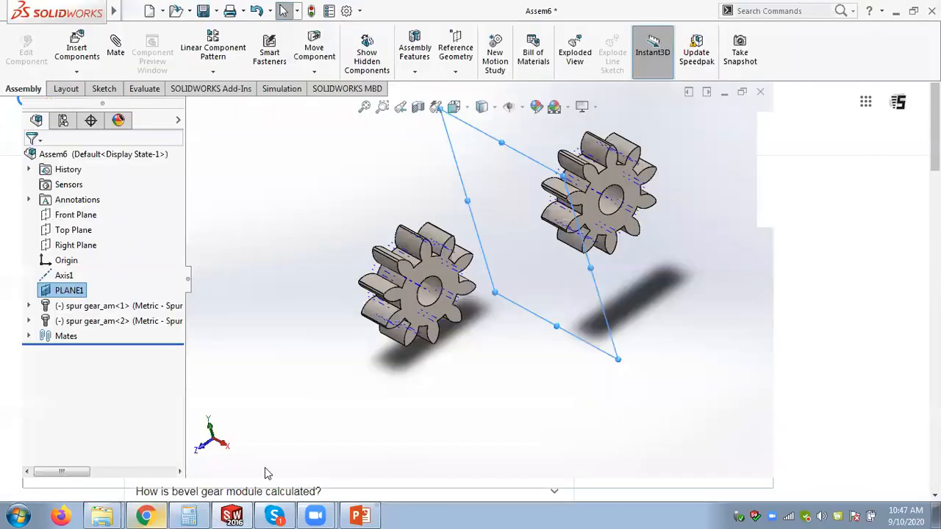
- Create a reference axis at the intersection of the 2.5 mm offset plane and the Top Plane
left_click(417, 194)
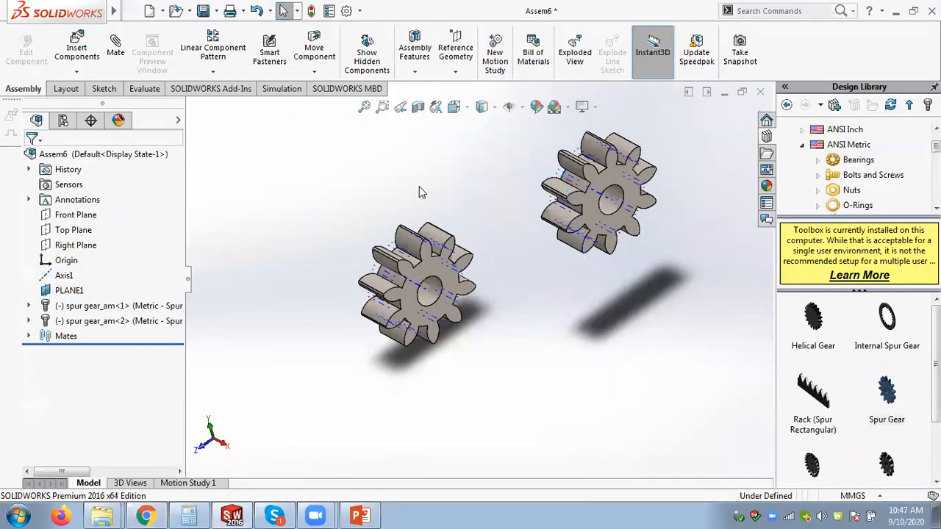
left_click(72, 291)
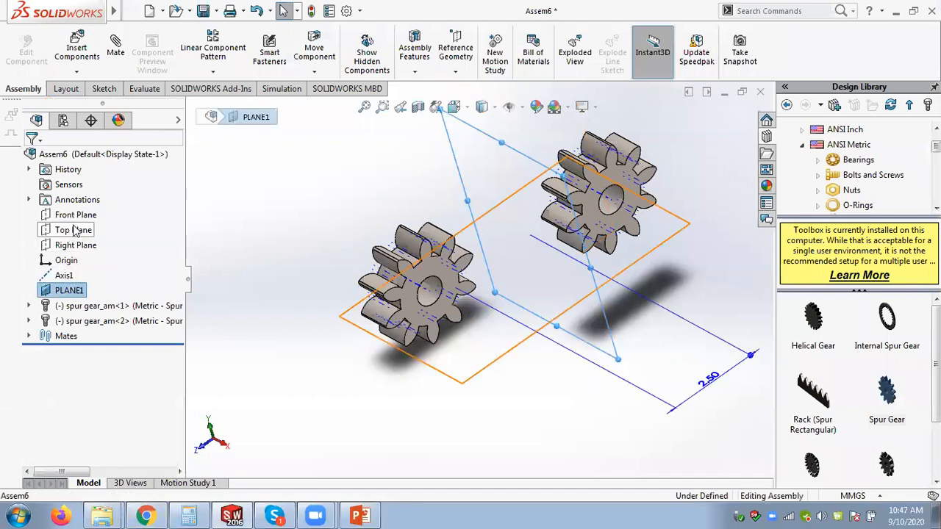
left_click(75, 230, "ctrl")
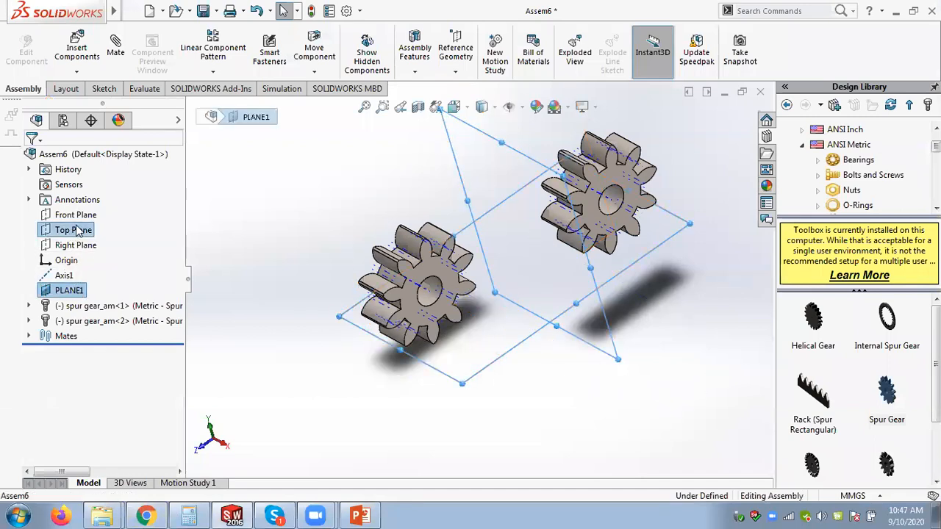
left_click(456, 71)
left_click(465, 103)
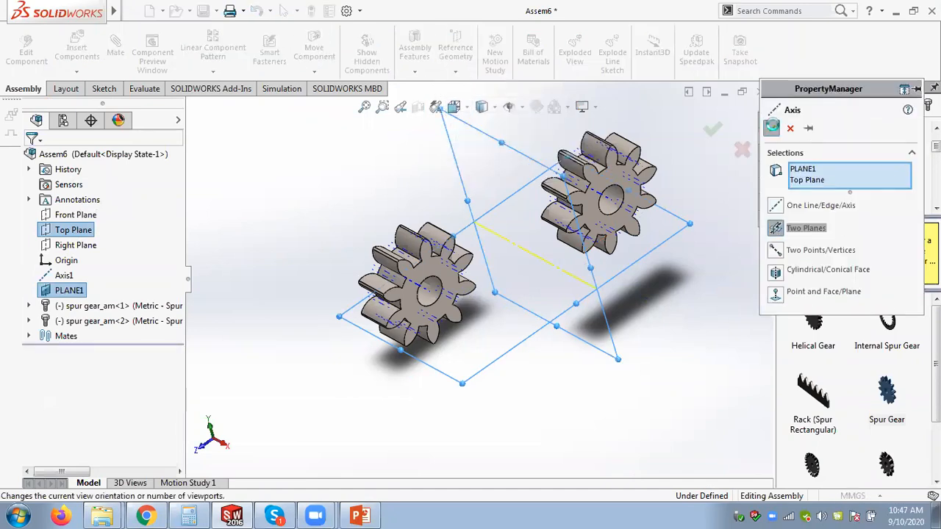
left_click(773, 129)
scroll(543, 248, "down", 3)
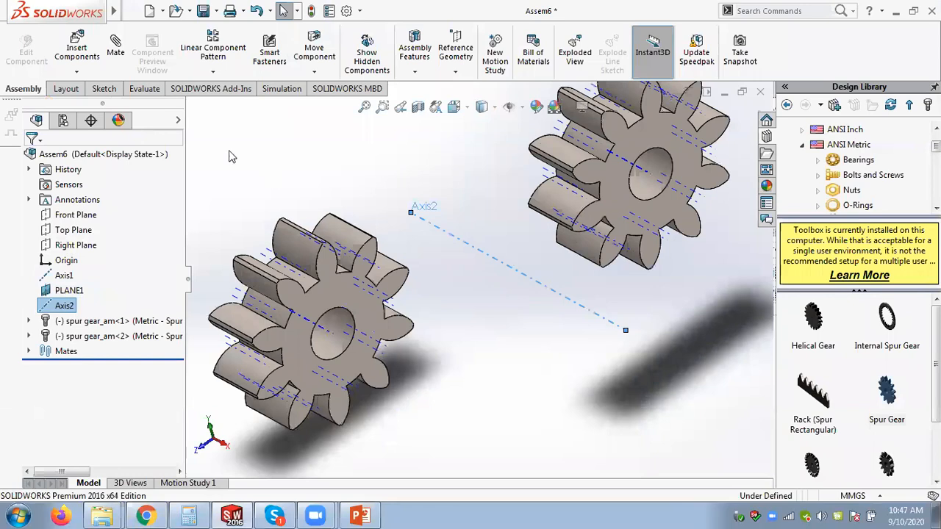
- Add a coincident mate between the new reference axis and the second spur gear's central axis
left_click(118, 52)
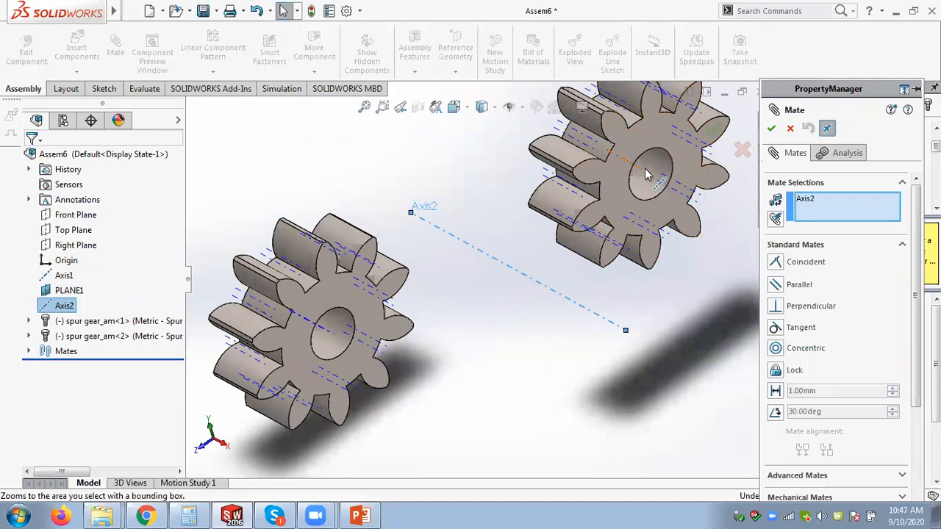
left_click(645, 169)
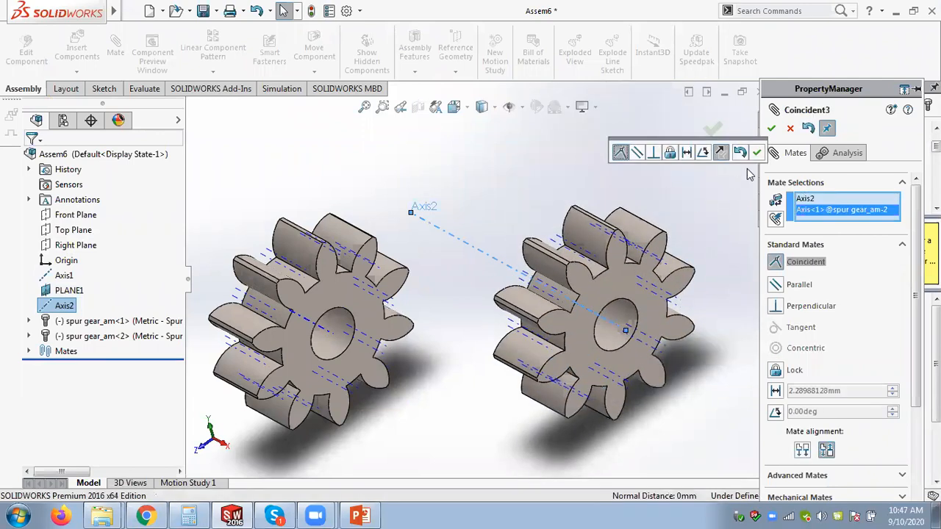
left_click(757, 153)
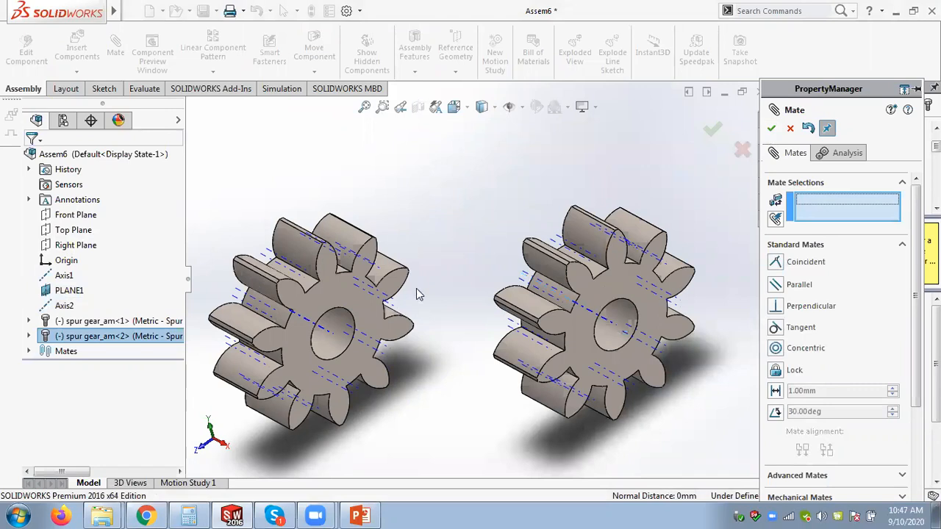
- Add a coincident mate between the Right Plane and the front face of the second spur gear, and finish mating
left_click(70, 248)
left_click(582, 335)
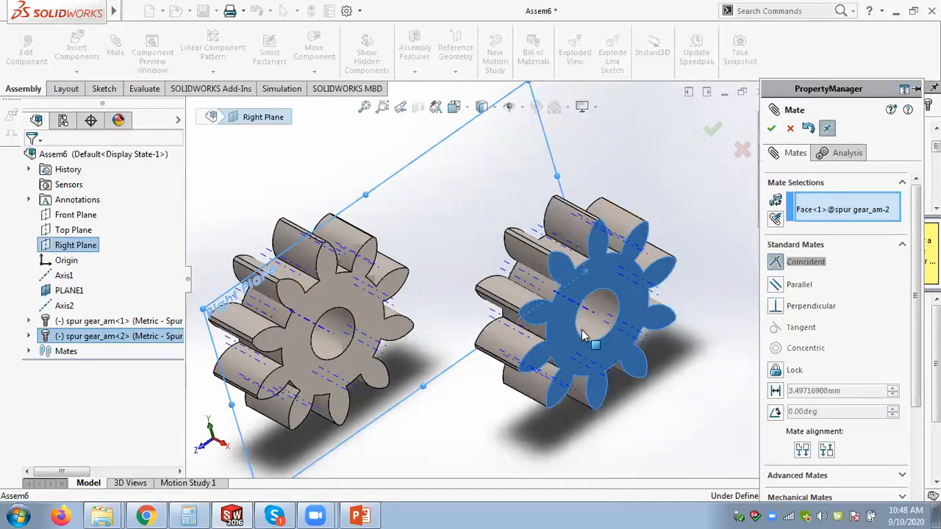
left_click(738, 354)
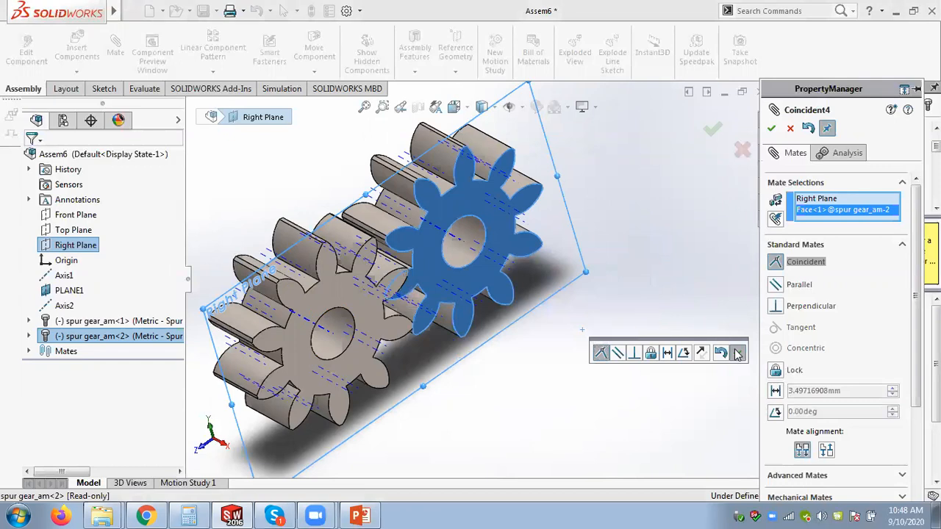
left_click(771, 128)
- Rotate the two gears about their axes and, in the Right view, align their teeth so they mesh without overlapping
middle_click_drag(647, 245, 593, 190)
left_click_drag(451, 304, 419, 297)
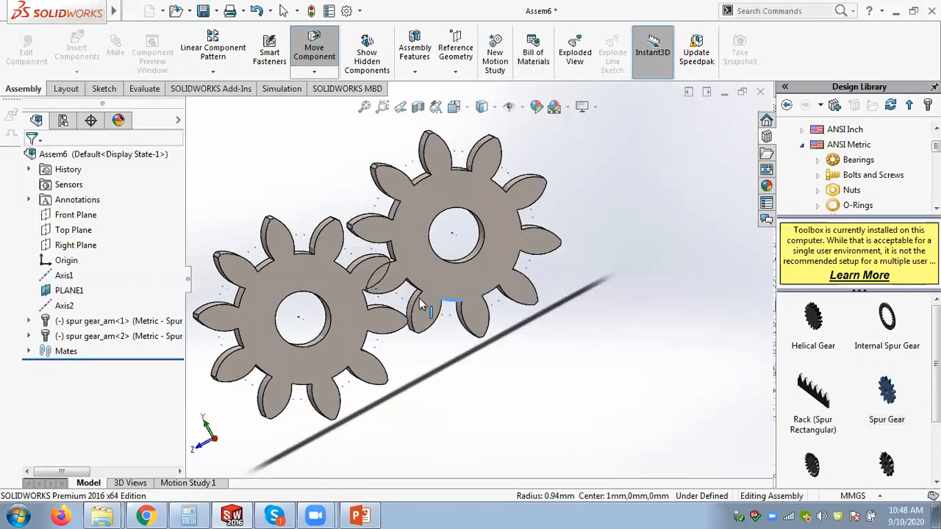
scroll(298, 260, "down", 2)
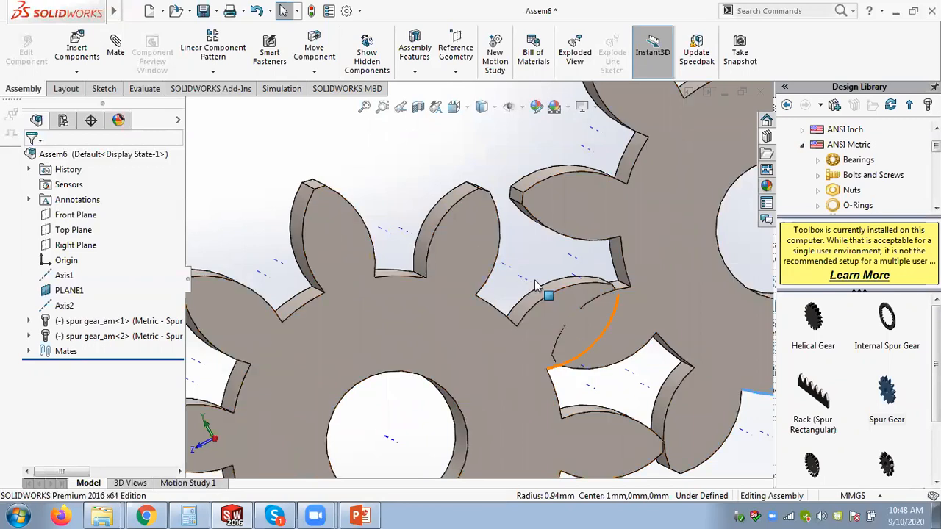
scroll(391, 243, "up", 4)
middle_click_drag(406, 246, 512, 315)
left_click_drag(580, 306, 593, 312)
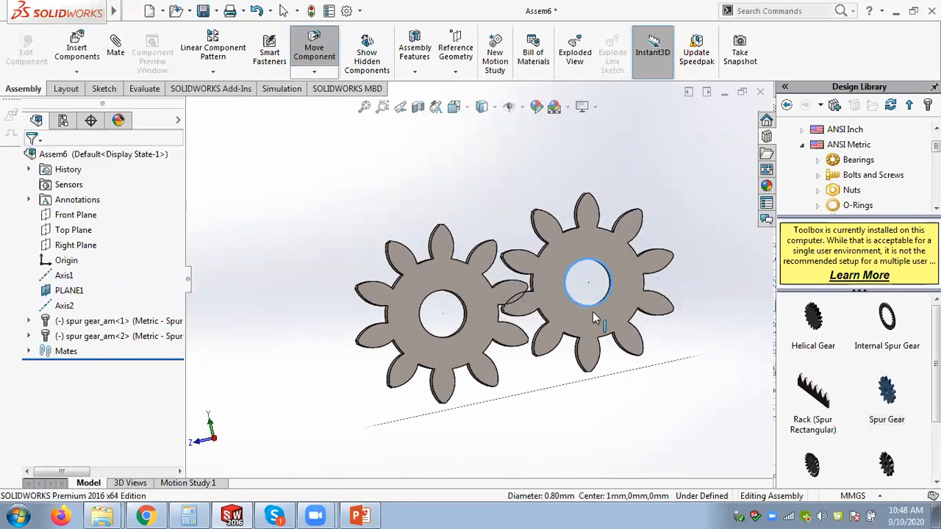
left_click(466, 108)
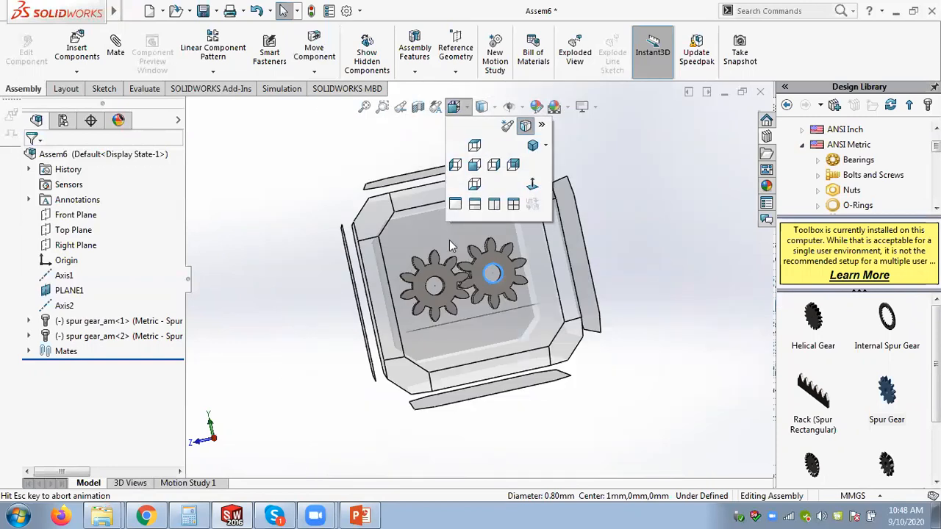
left_click(449, 239)
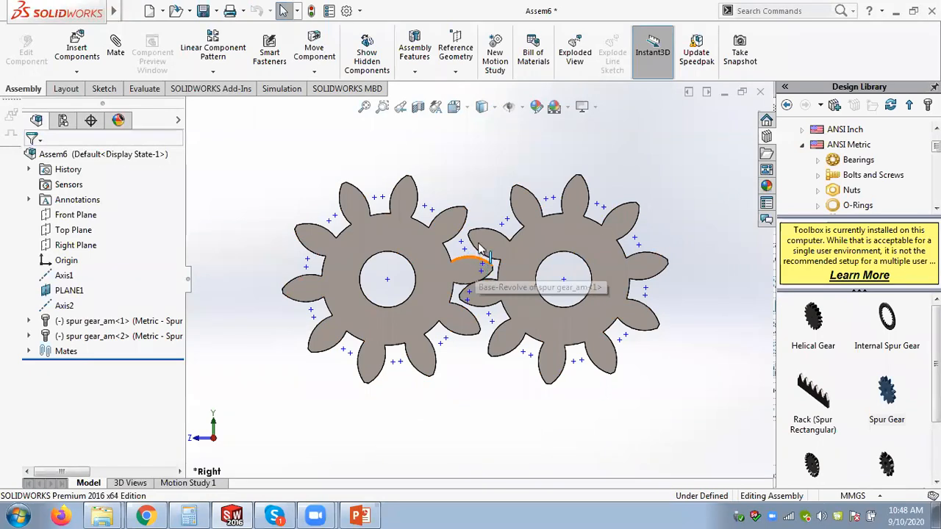
left_click_drag(453, 265, 484, 183)
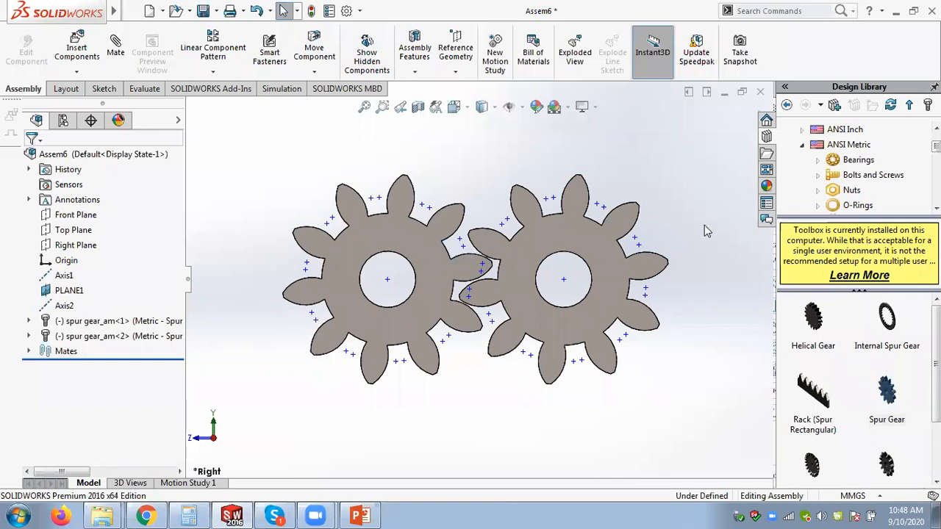
- Review the Toolbox spur gear properties on a trial third gear and on the first gear, cancelling both without changes
left_click_drag(886, 389, 709, 223)
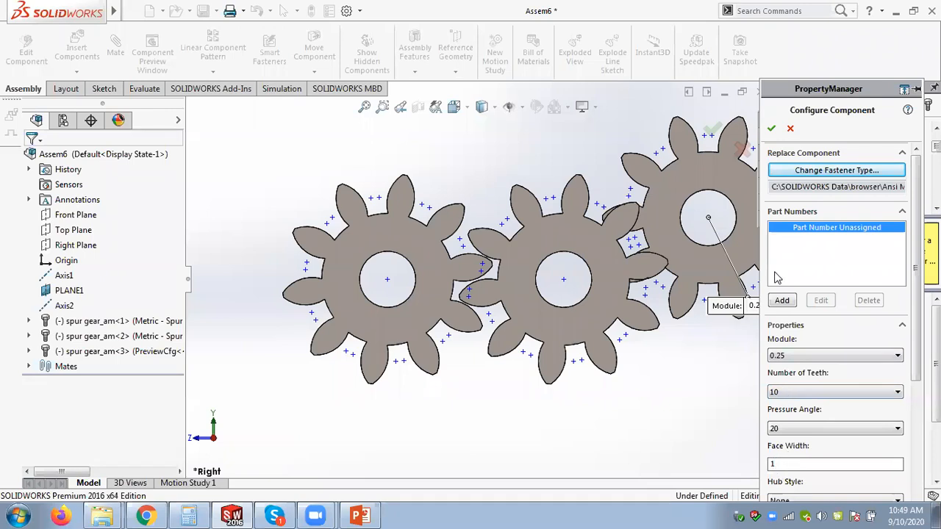
left_click(790, 128)
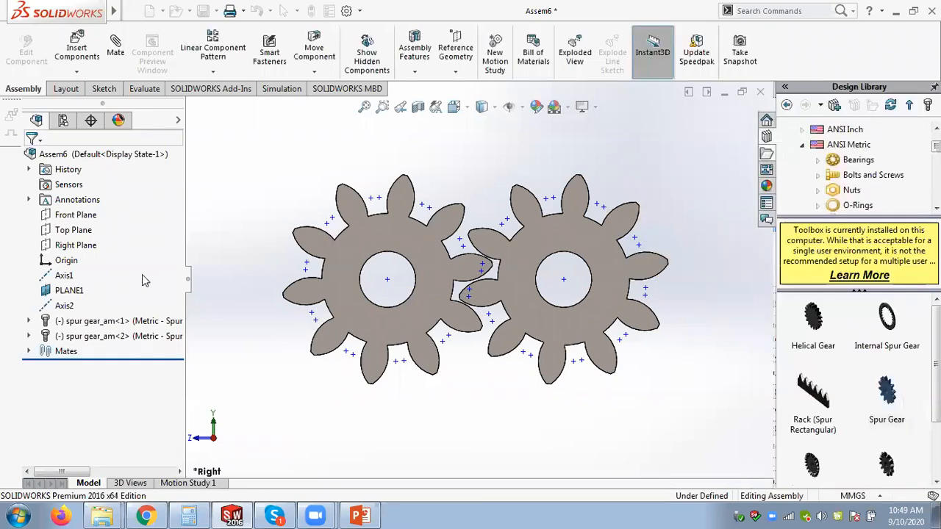
left_click(106, 323)
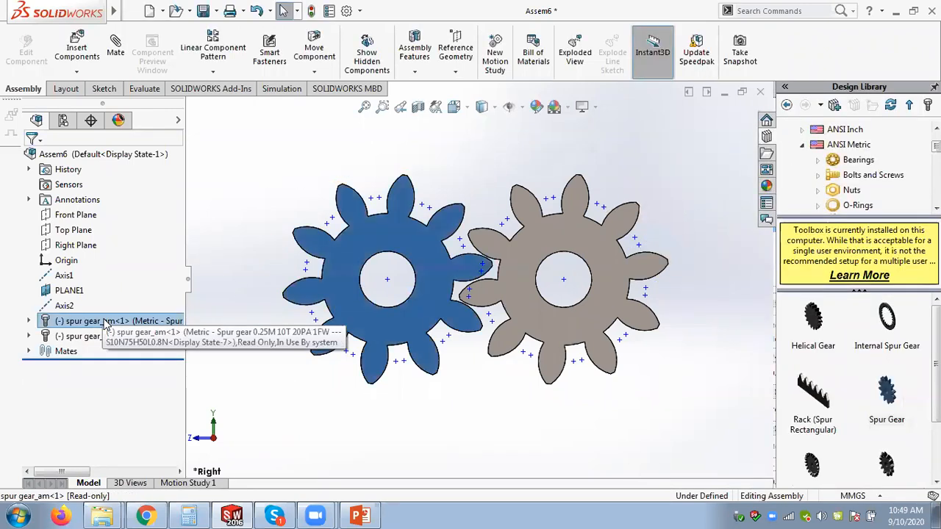
right_click(107, 324)
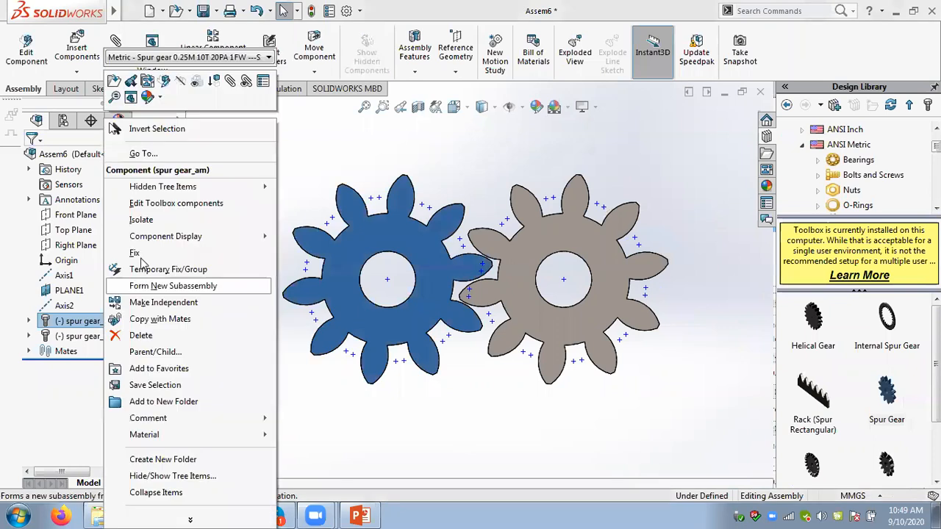
left_click(186, 210)
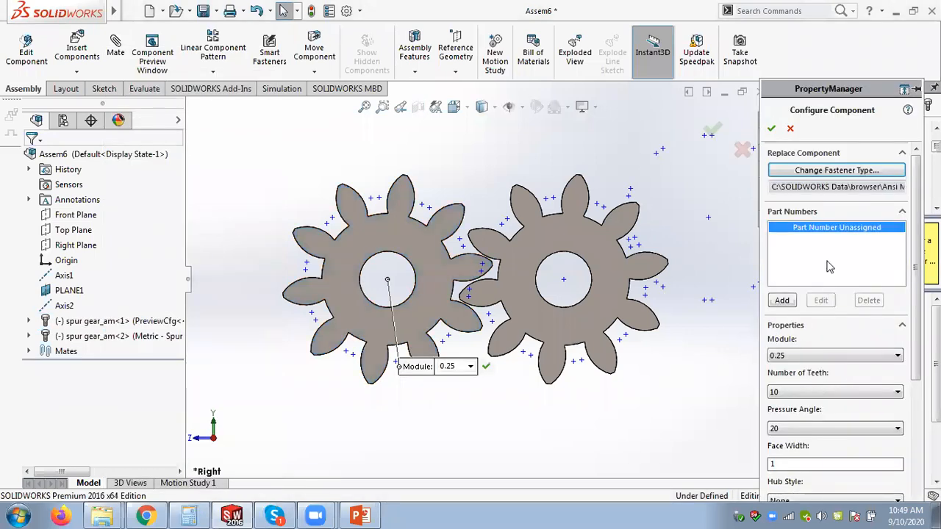
left_click(790, 129)
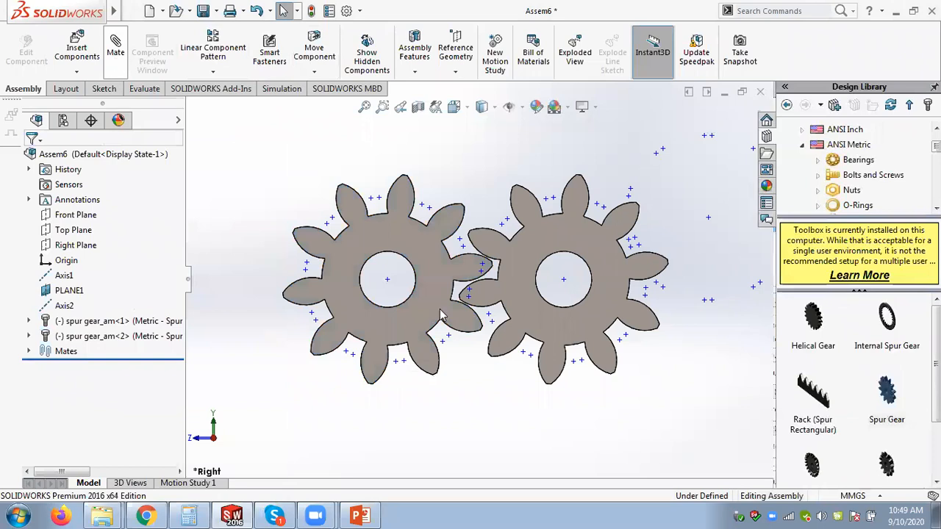
- Add a mechanical gear mate between the bore edges of the two spur gears with a 0.8 mm : 0.8 mm ratio
left_click(120, 60)
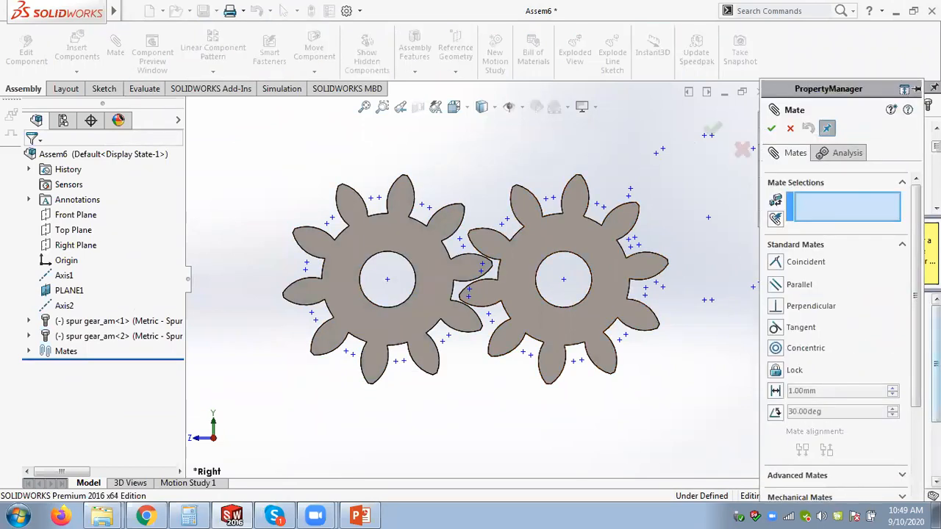
scroll(838, 331, "down", 5)
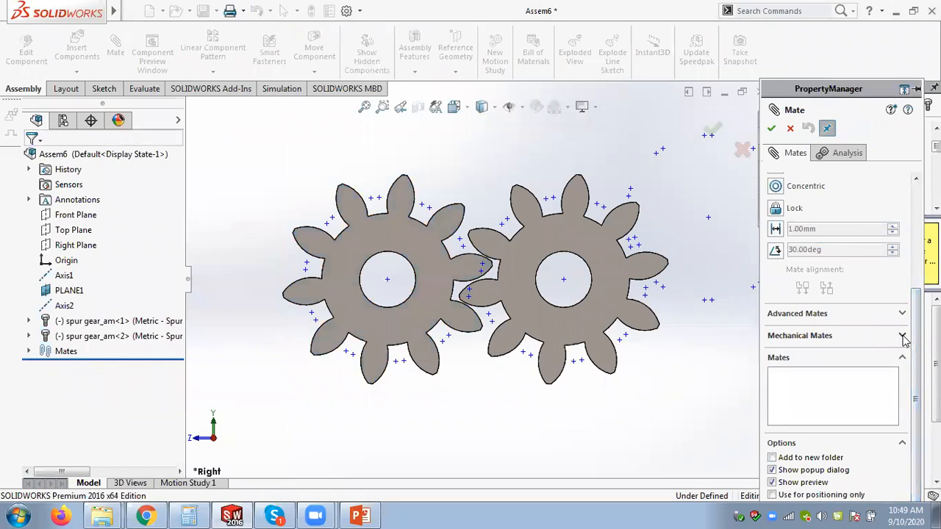
left_click(902, 336)
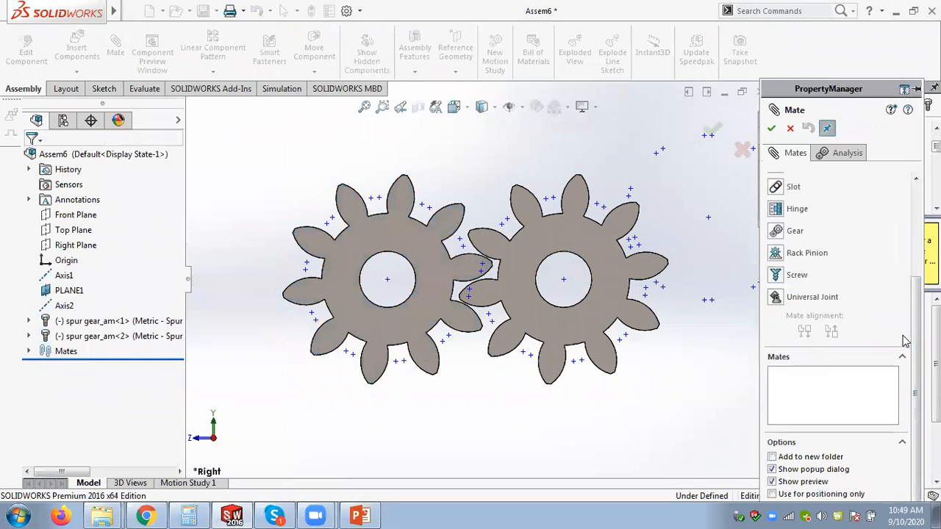
left_click(780, 232)
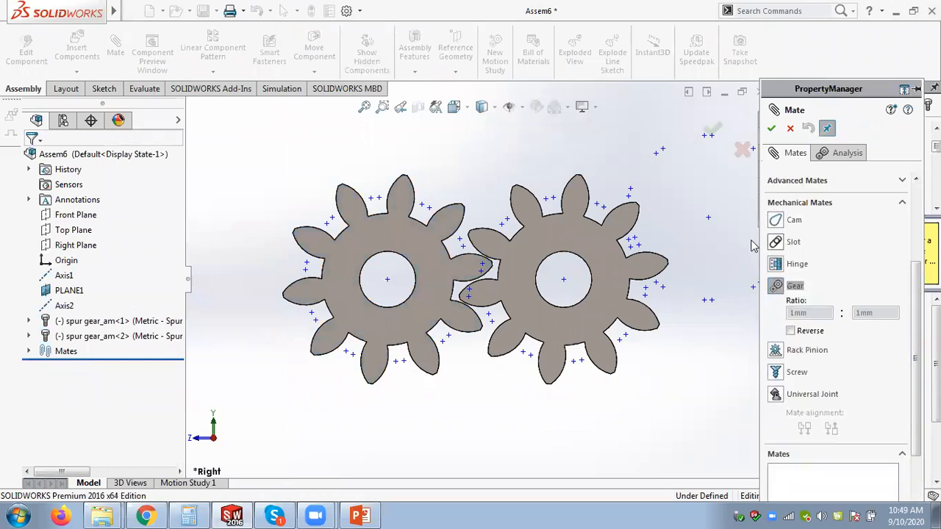
left_click(412, 302)
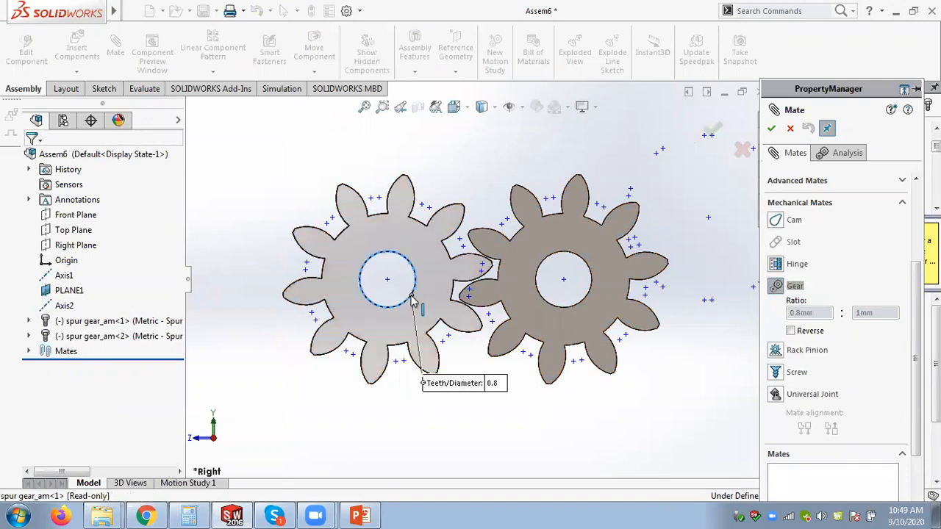
left_click(545, 305)
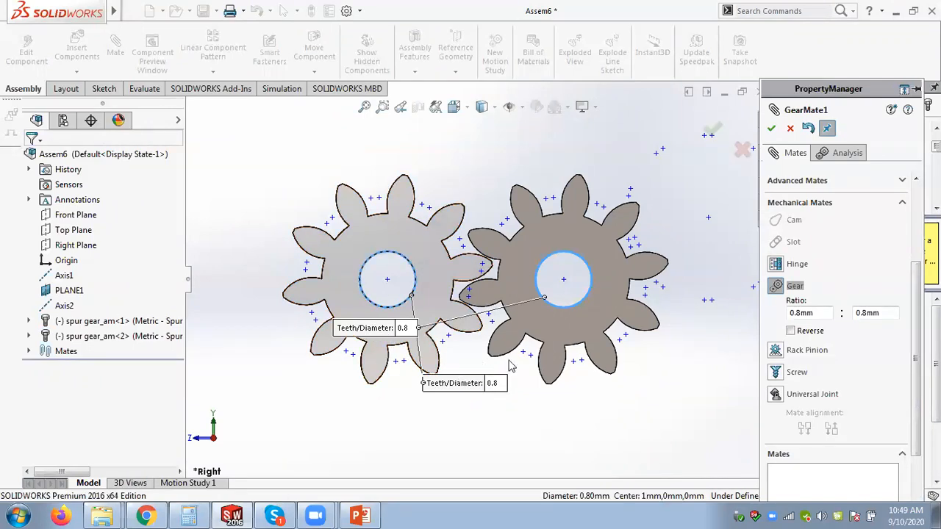
left_click(771, 128)
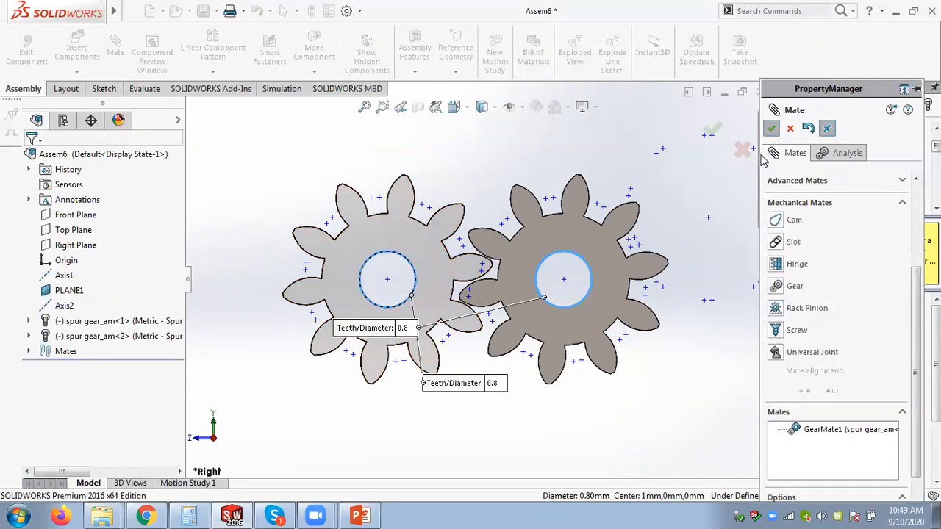
left_click(771, 128)
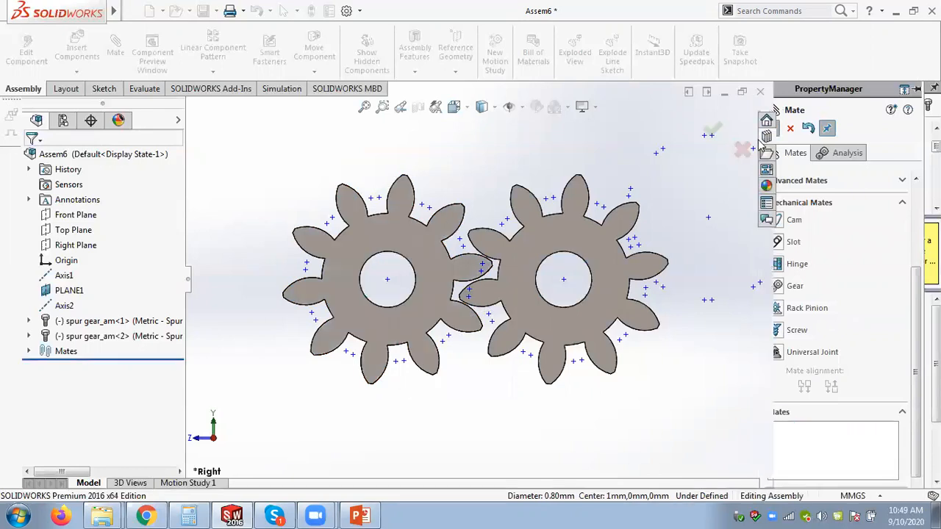
- Test the gear mate by turning the gears in the Right view and in the isometric view
left_click_drag(665, 316, 592, 210)
left_click_drag(625, 241, 468, 303)
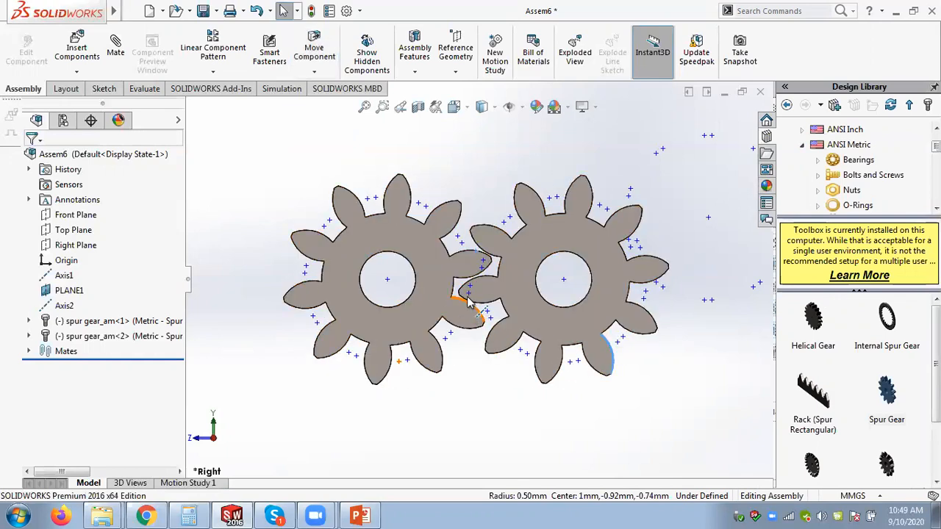
left_click_drag(487, 266, 474, 246)
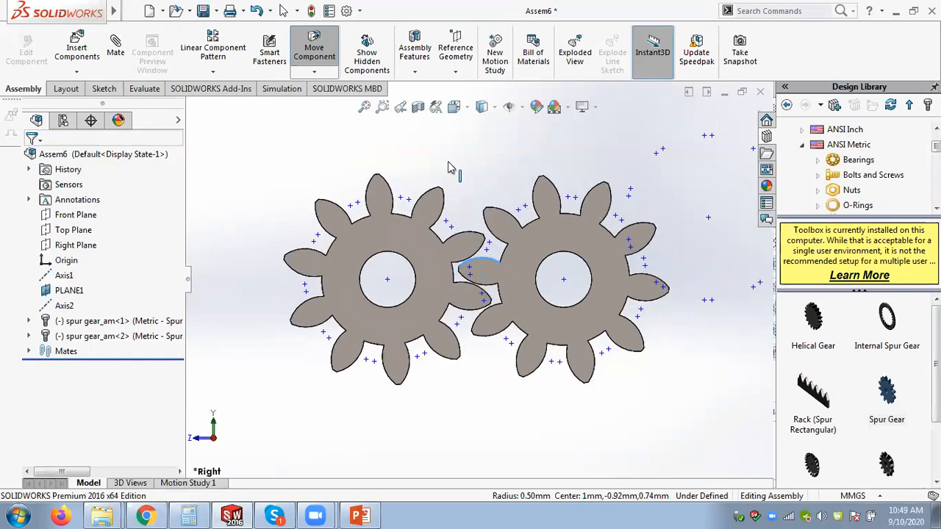
key("ctrl+7")
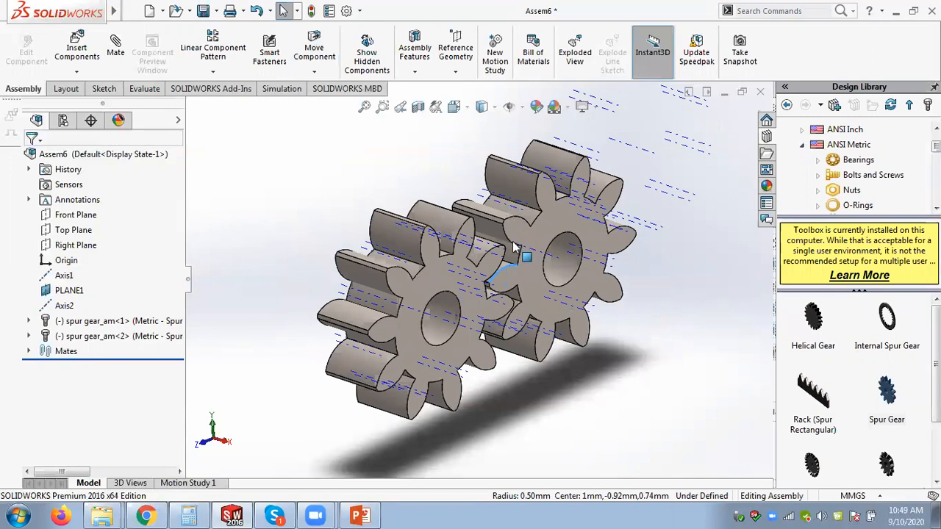
left_click_drag(524, 225, 608, 152)
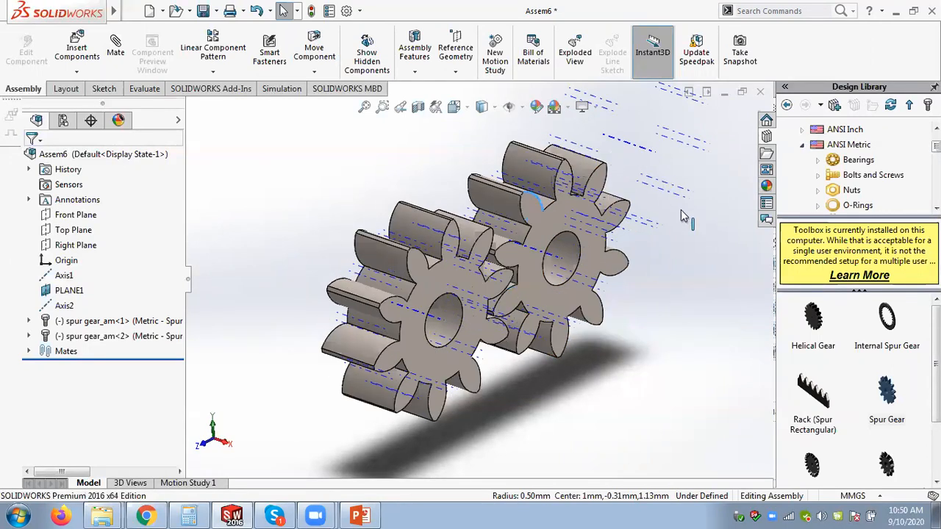
left_click_drag(502, 309, 396, 164)
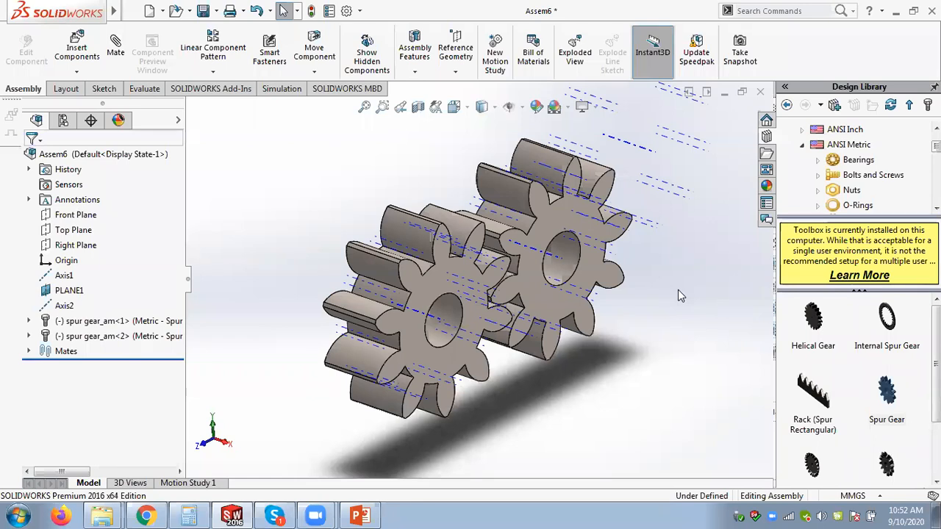
- Turn the mated gears back and forth in a close-up side view to check how their teeth mesh
scroll(489, 307, "down", 2)
scroll(436, 253, "down", 2)
middle_click_drag(436, 254, 453, 269)
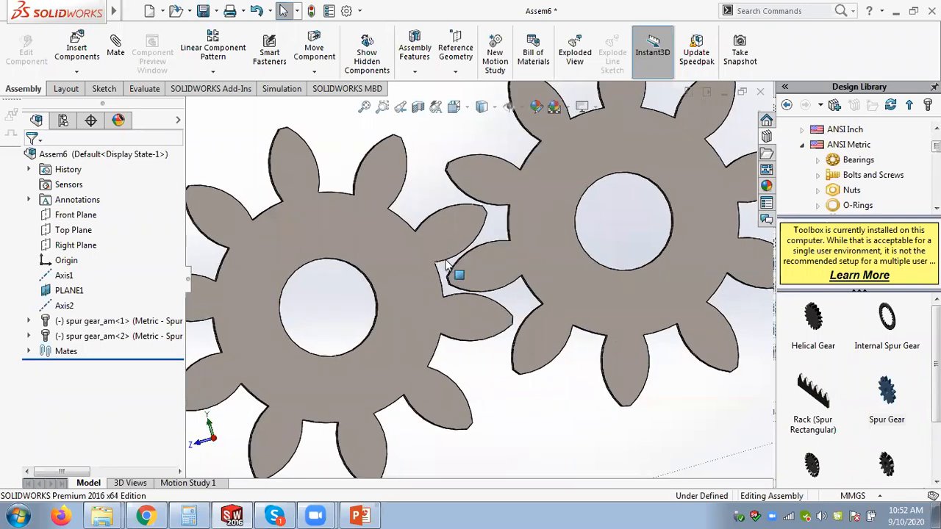
left_click_drag(457, 257, 500, 221)
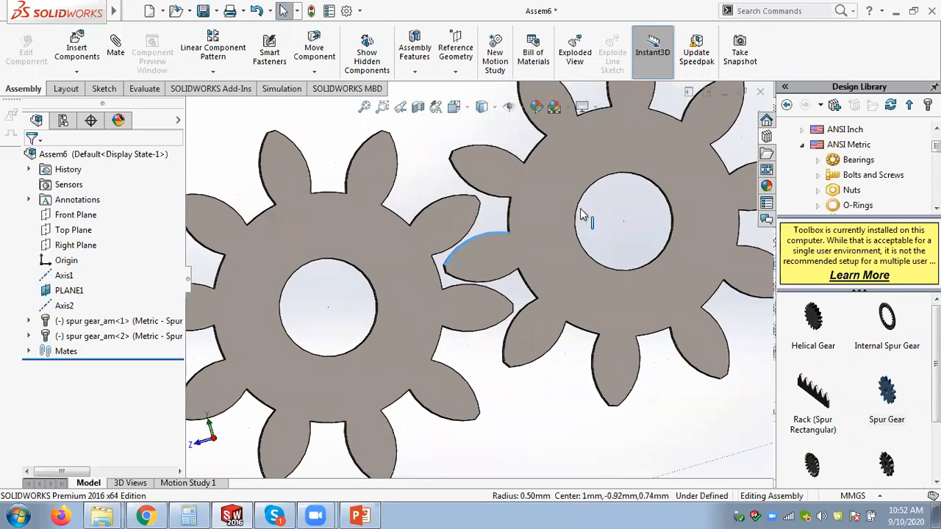
left_click_drag(676, 304, 464, 322)
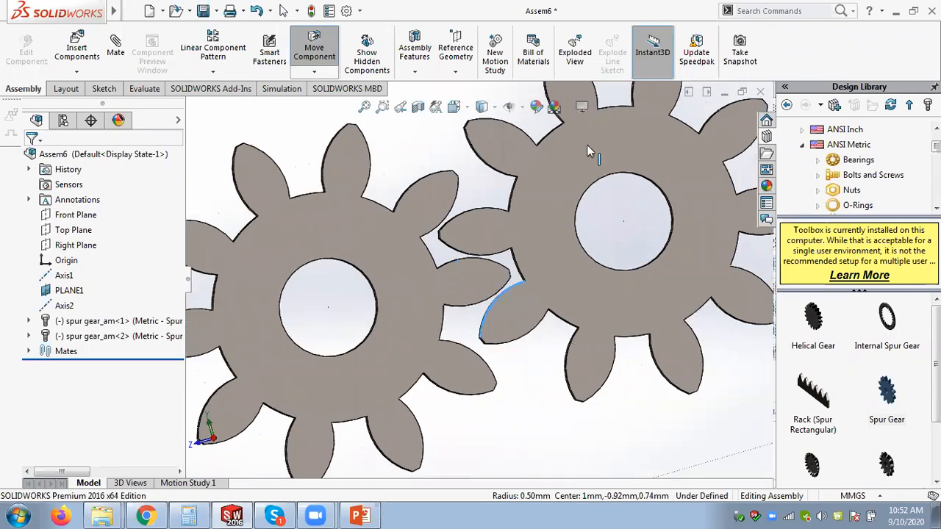
left_click(404, 142)
scroll(404, 144, "up", 4)
middle_click_drag(407, 145, 422, 163)
- Review the module formula in the Chrome browser and the first gear's Toolbox properties in SOLIDWORKS, cancelling without changes
right_click(113, 326)
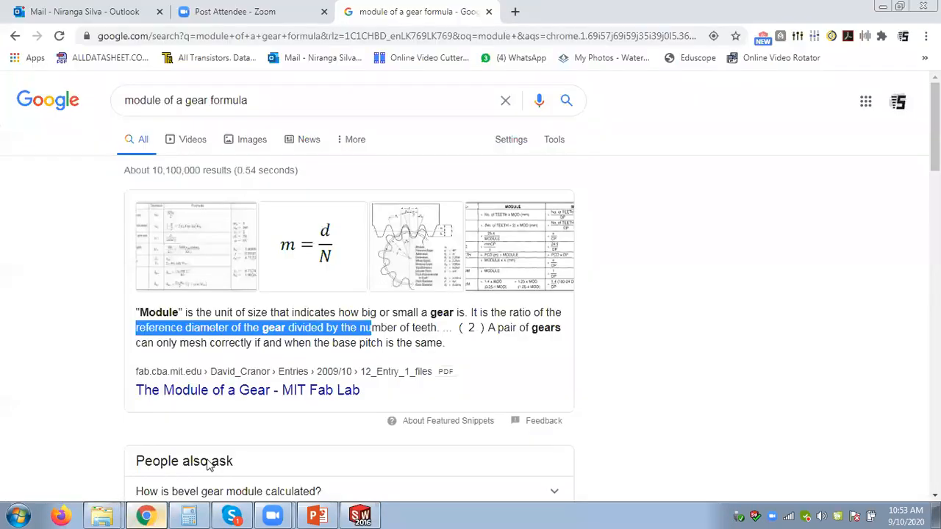
left_click(146, 515)
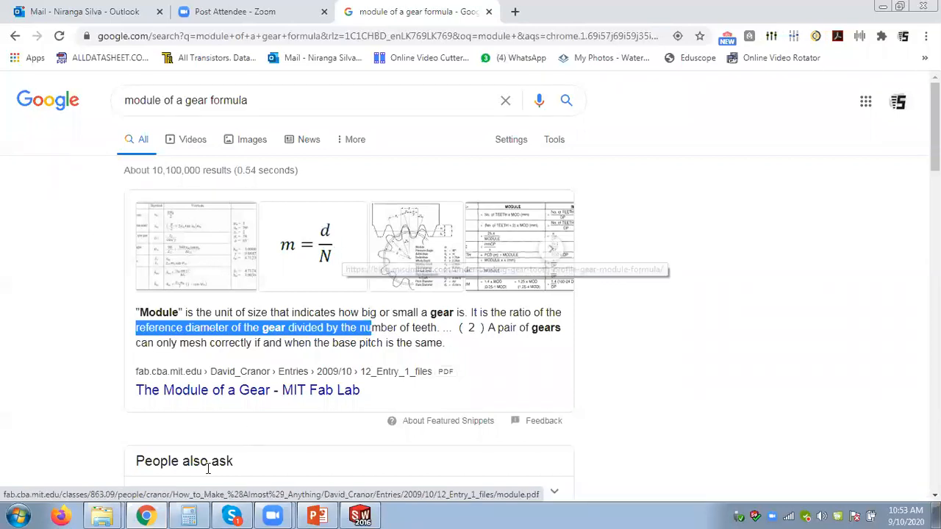
left_click(146, 516)
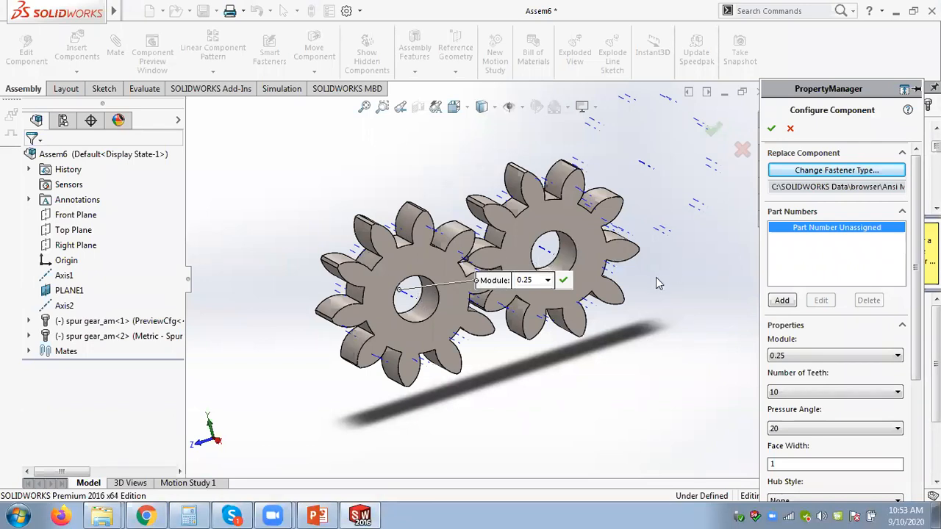
left_click(790, 129)
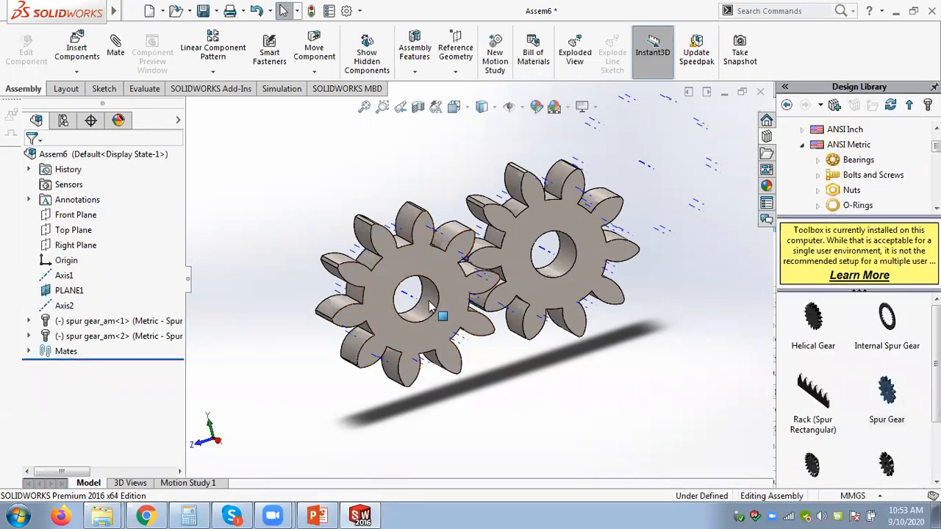
- Close the gear assembly without saving its changes
scroll(456, 296, "down", 1)
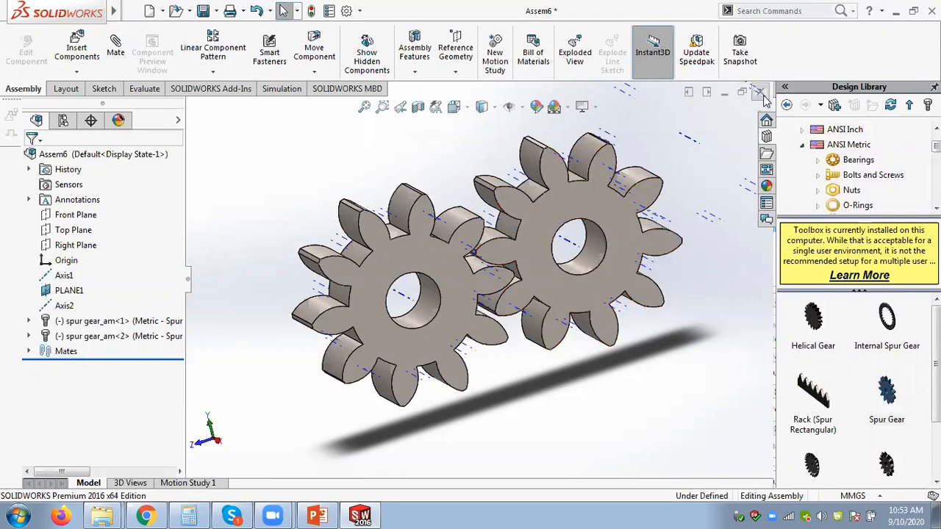
left_click(761, 94)
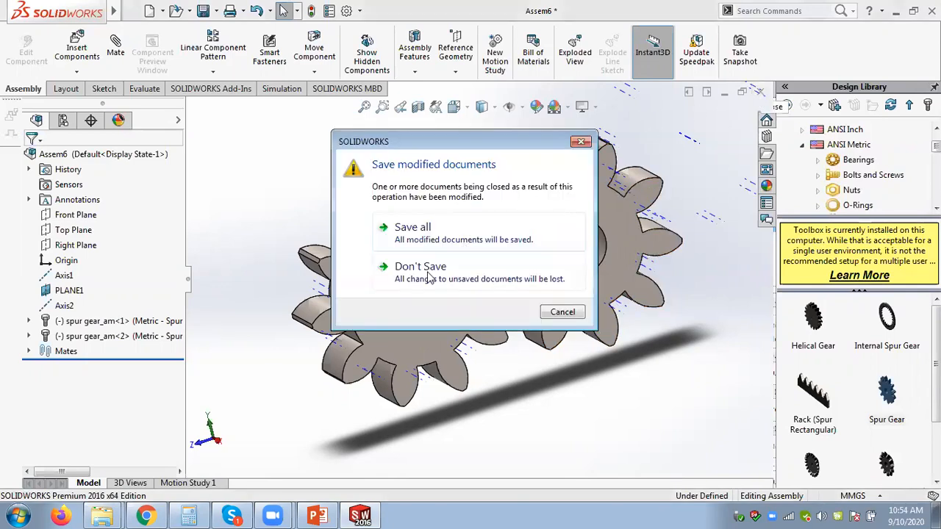
left_click(424, 286)
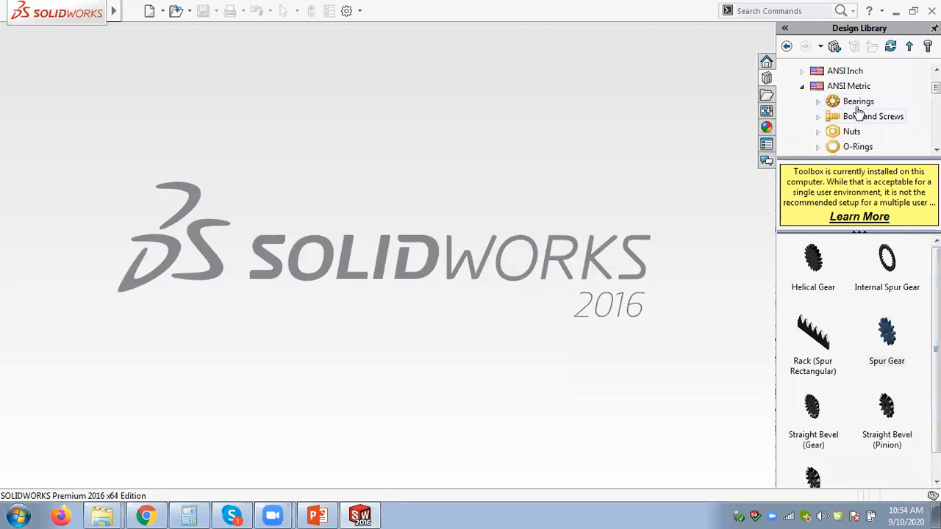
- Browse the Toolbox library to the ANSI Metric Power Transmission gears
scroll(856, 117, "up", 2)
scroll(845, 111, "up", 1)
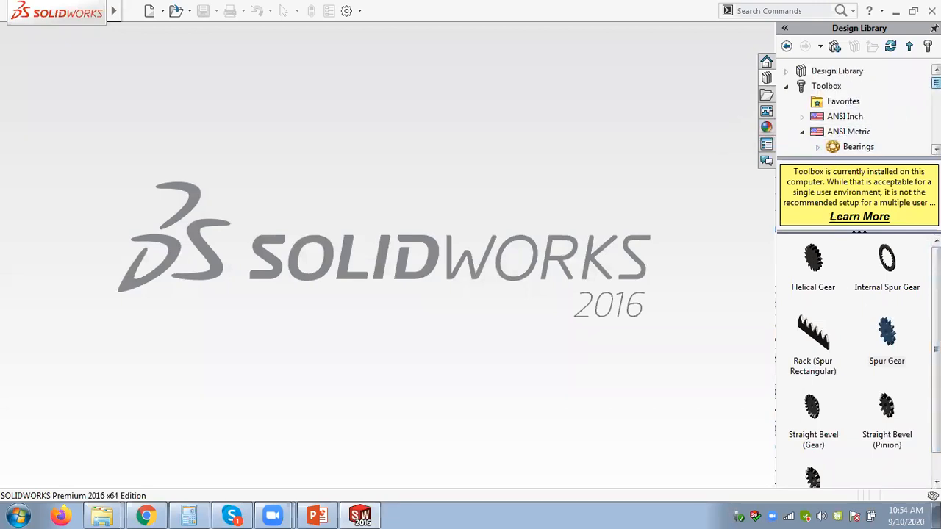
left_click(824, 88)
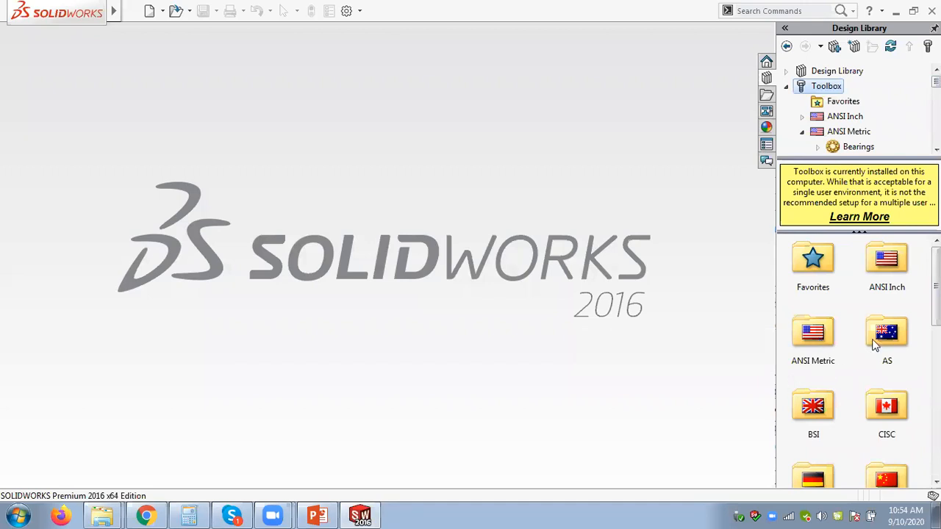
double_click(815, 335)
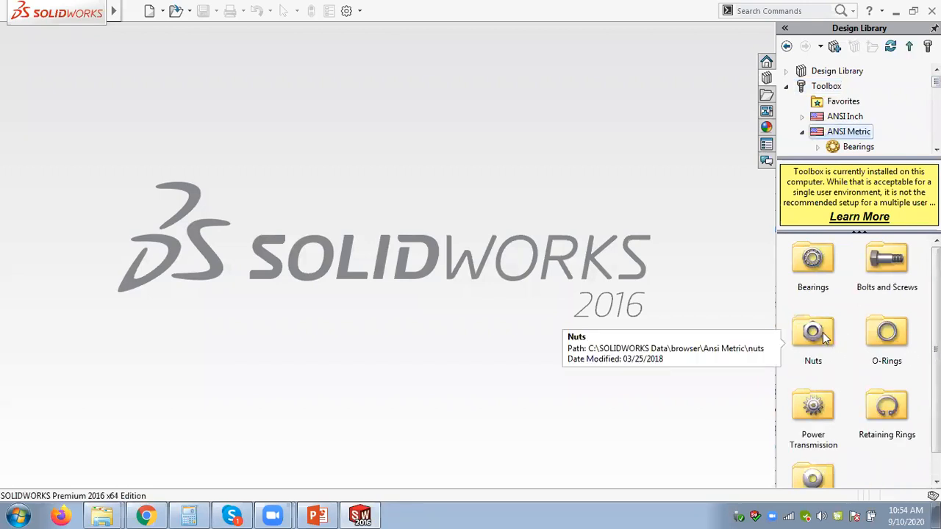
scroll(835, 470, "down", 2)
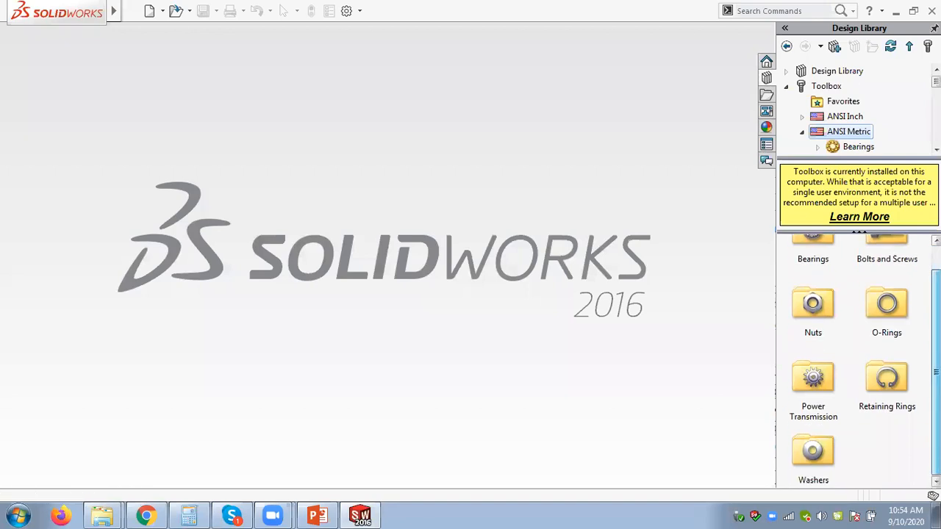
double_click(801, 388)
double_click(814, 289)
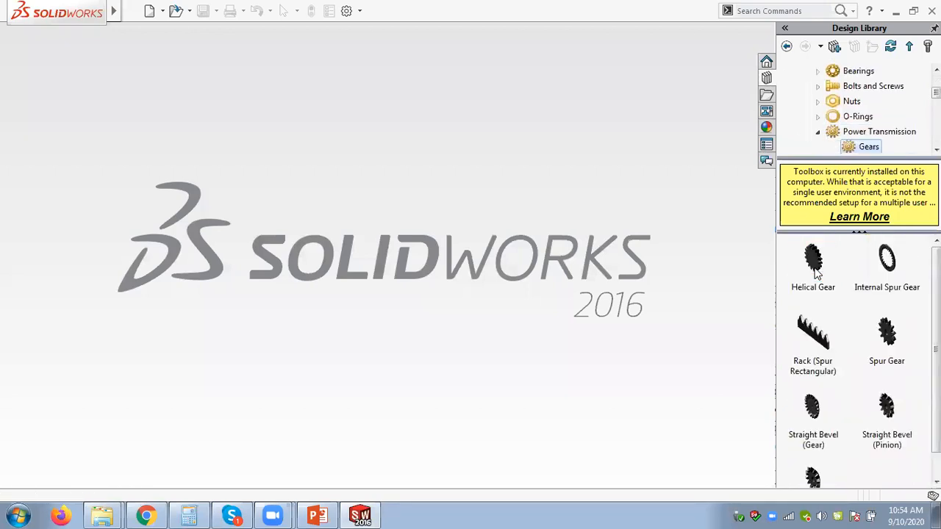
- Create a new assembly and insert two Toolbox spur gears with module 0.25, 10 teeth, 20 pressure angle and face width 1
left_click(164, 11)
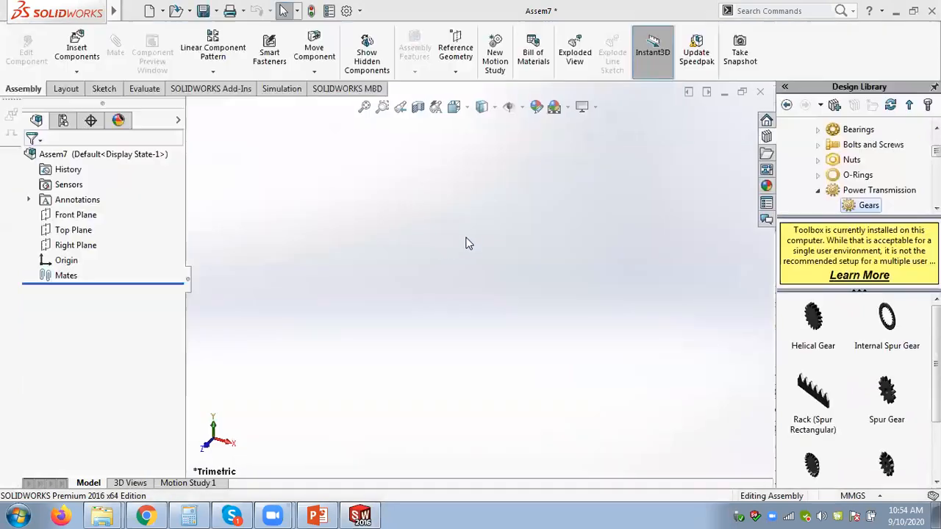
left_click(790, 129)
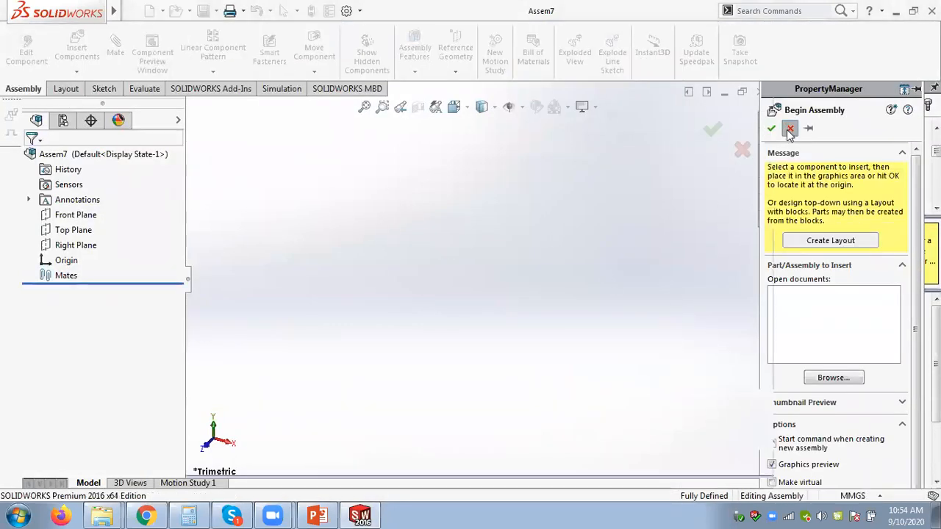
left_click_drag(887, 391, 383, 305)
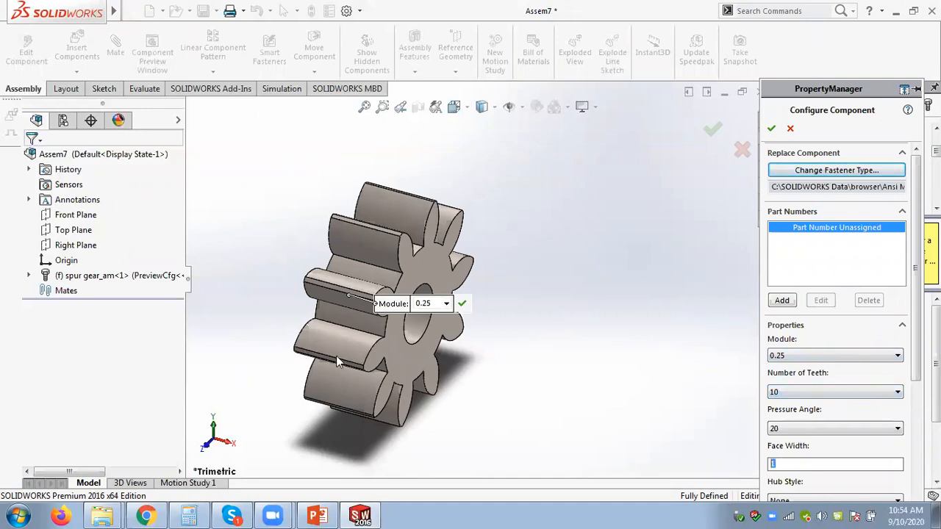
scroll(914, 464, "down", 5)
scroll(913, 464, "down", 3)
scroll(838, 312, "up", 7)
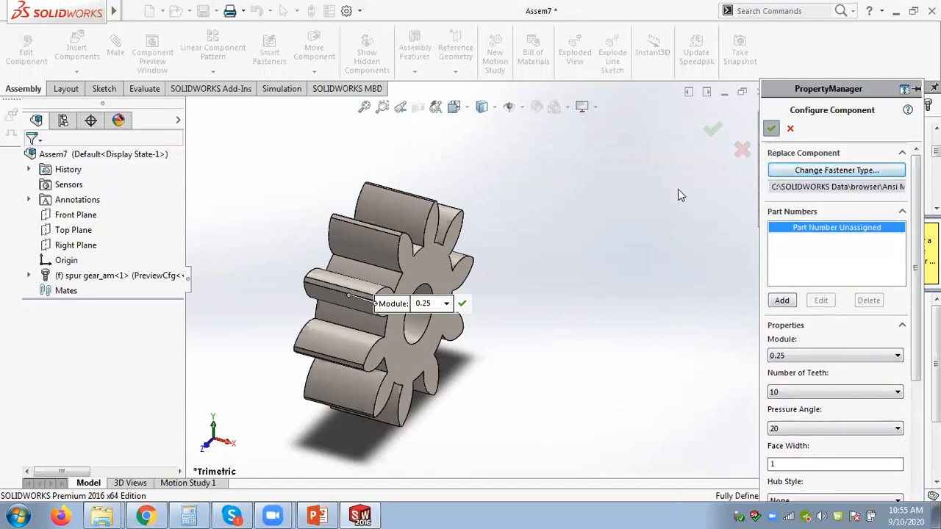
left_click(667, 255)
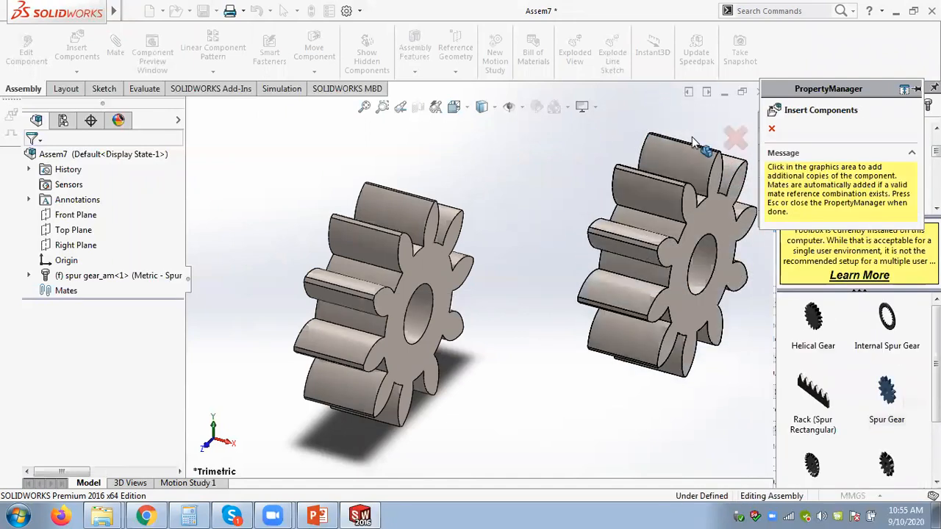
key("Escape")
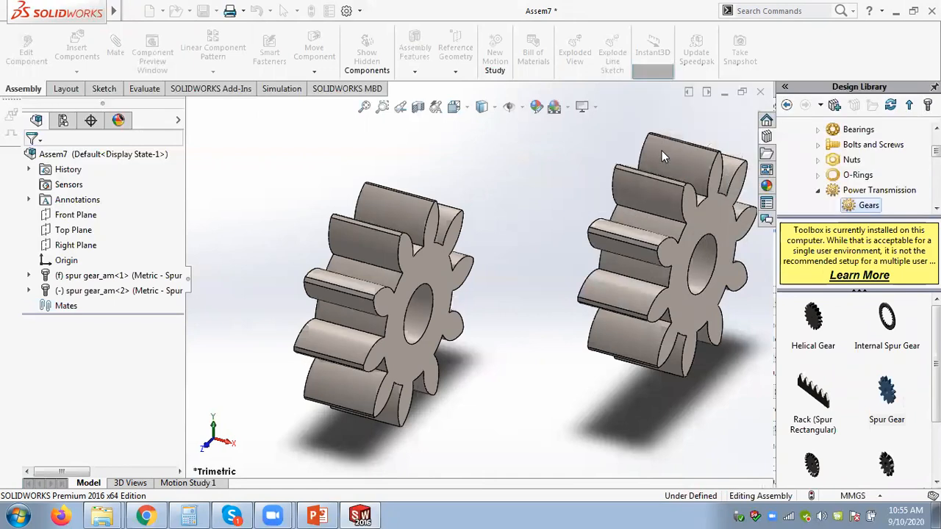
- Create a reference axis at the intersection of the assembly's Front Plane and Top Plane
middle_click_drag(497, 260, 463, 252)
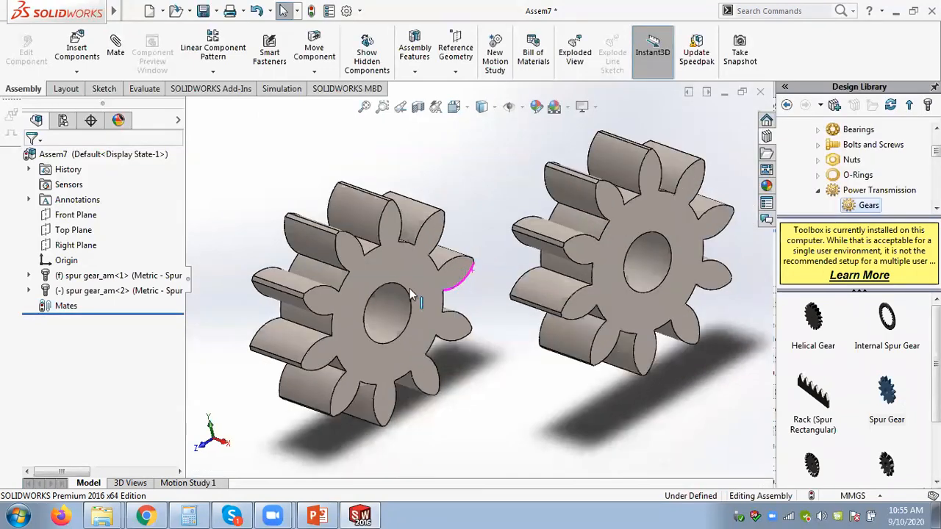
middle_click_drag(409, 288, 422, 303)
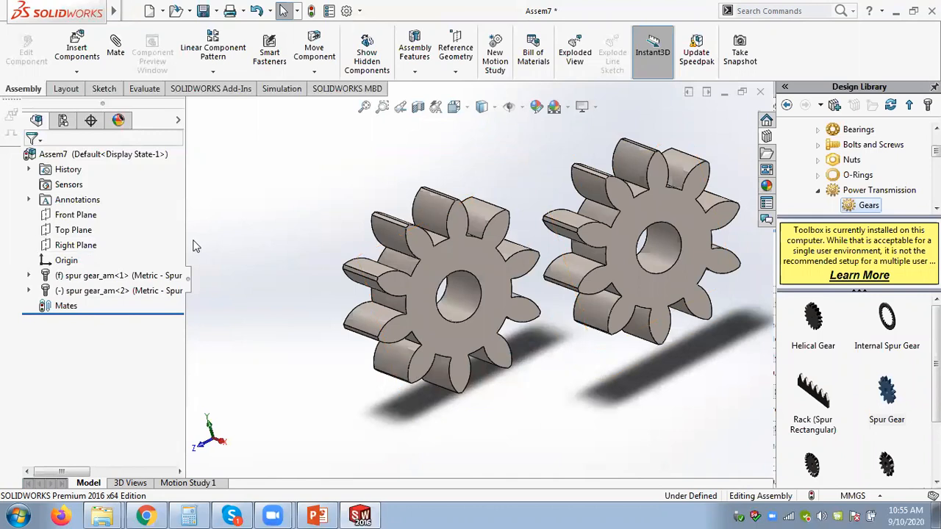
left_click(76, 215)
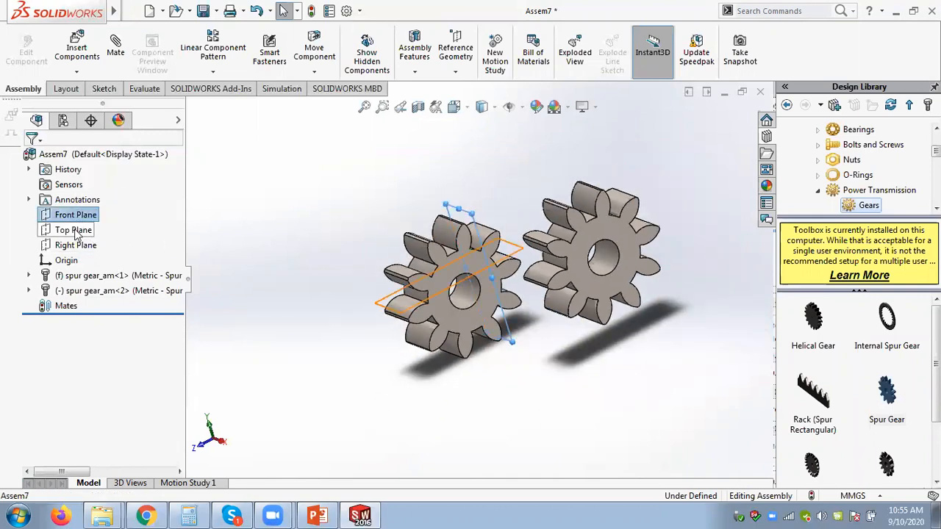
left_click(75, 231, "ctrl")
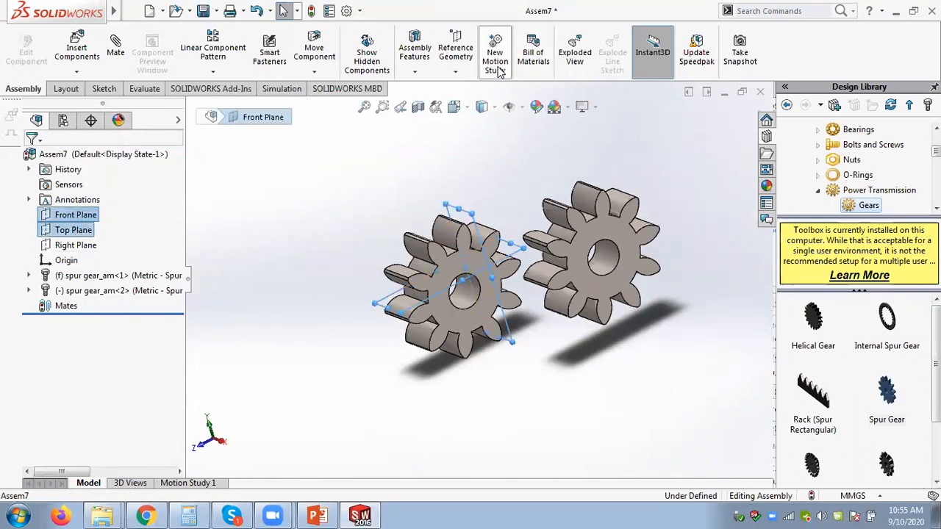
left_click(456, 71)
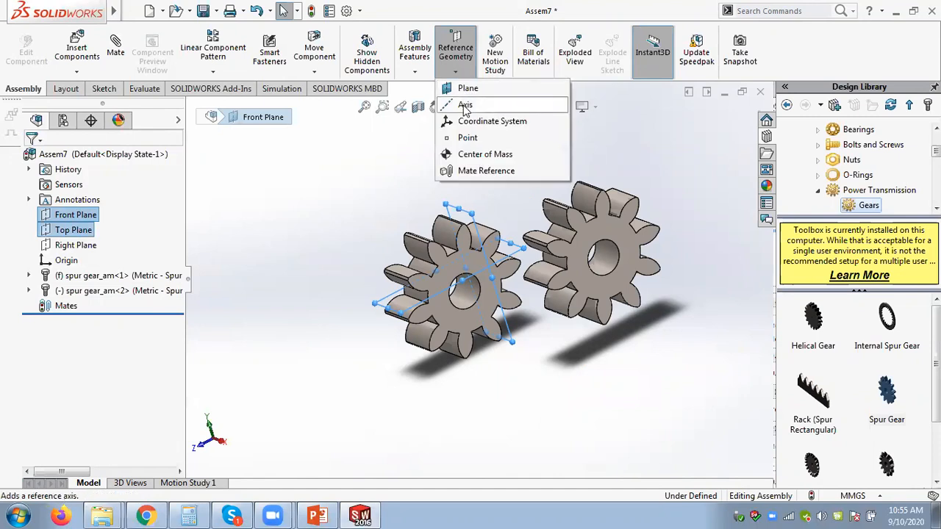
left_click(465, 106)
left_click(771, 130)
- Show the temporary axes of the gears in the graphics area
scroll(507, 243, "down", 4)
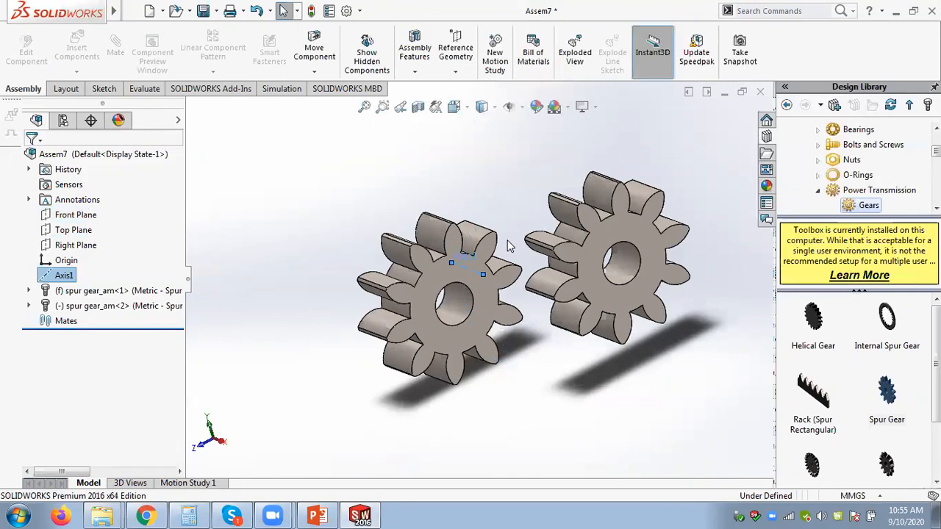
left_click(521, 108)
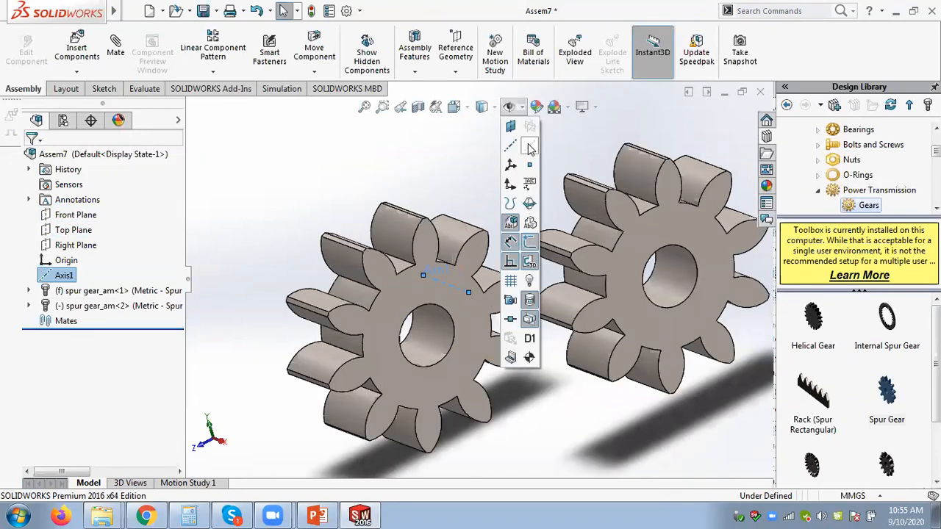
left_click(530, 148)
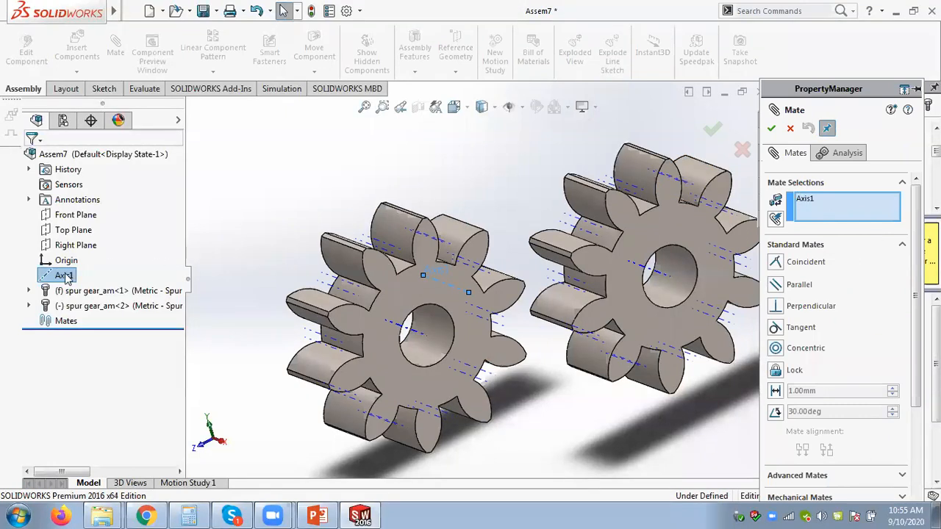
- Abandon the mate started between Axis1 and the first gear's bore axis, and set the first gear to float
left_click(417, 336)
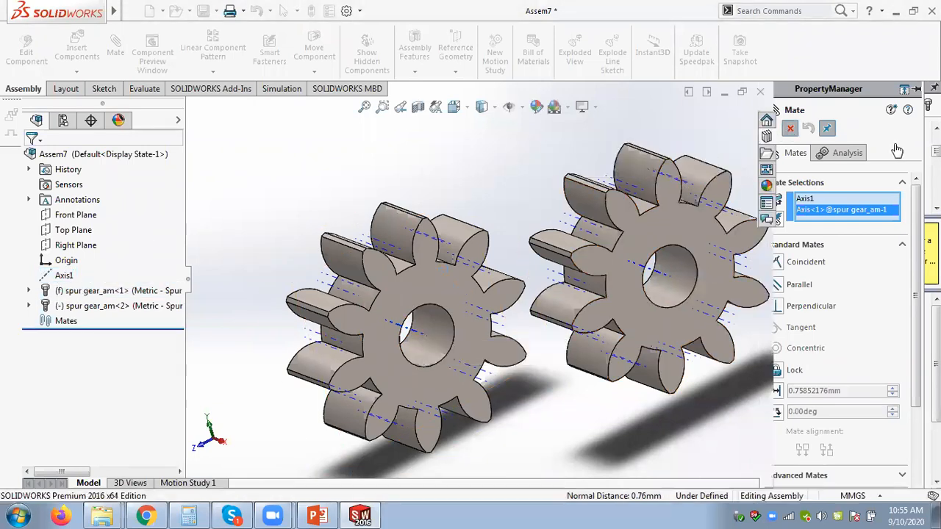
key("Escape")
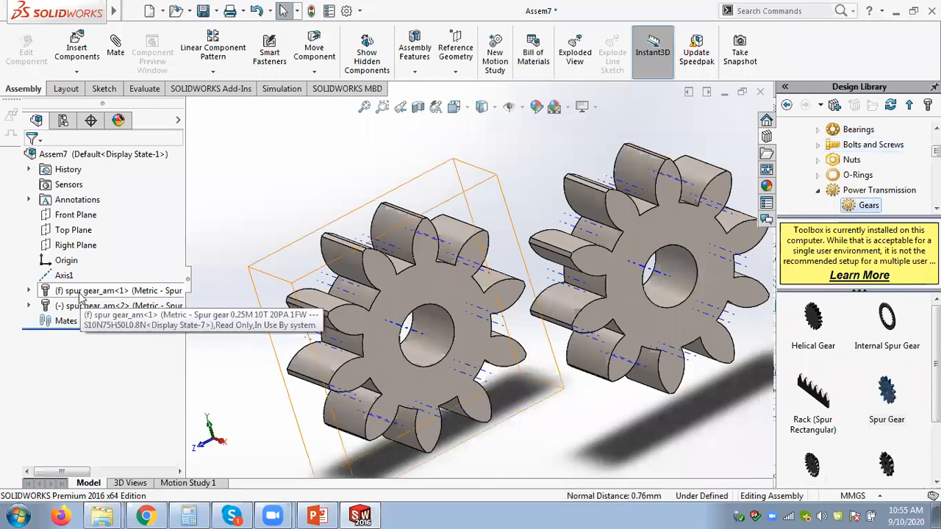
right_click(82, 293)
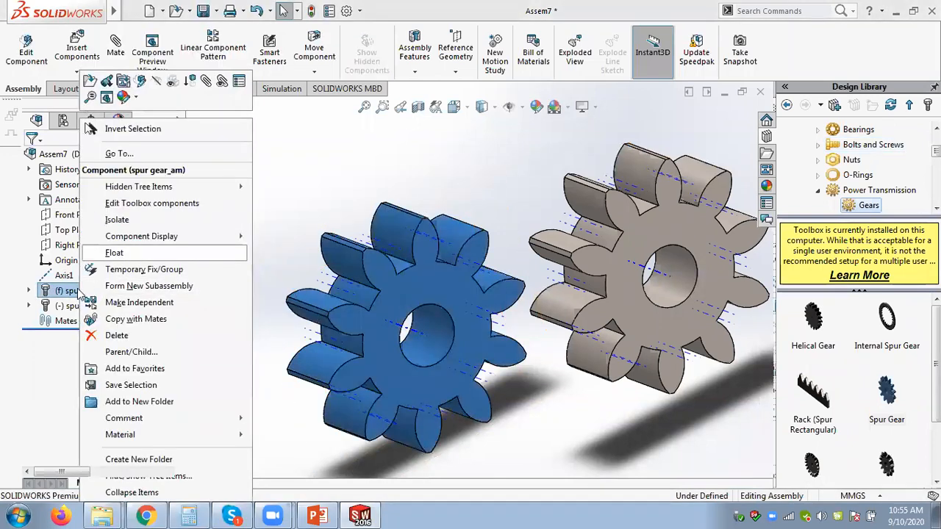
left_click(113, 252)
- Add a coincident mate between Axis1 and the first gear's central temporary axis
left_click(120, 57)
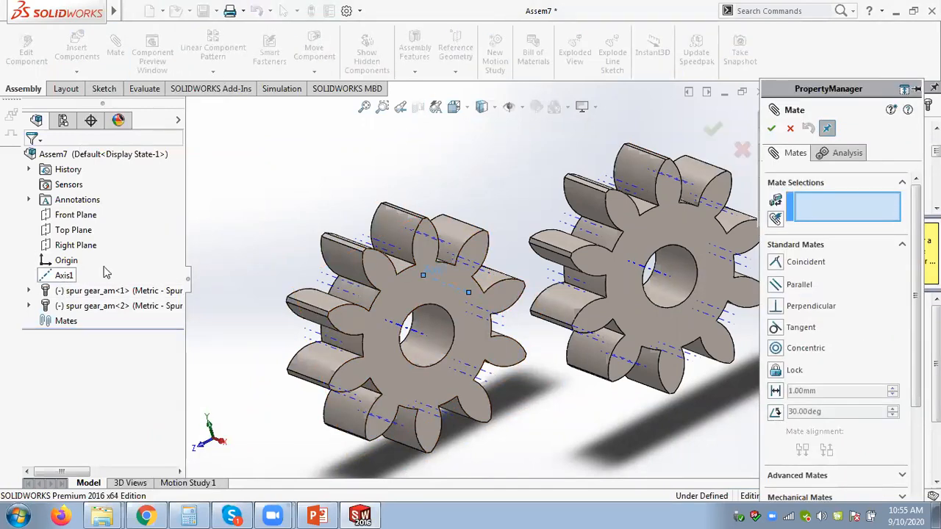
left_click(63, 276)
left_click(417, 338)
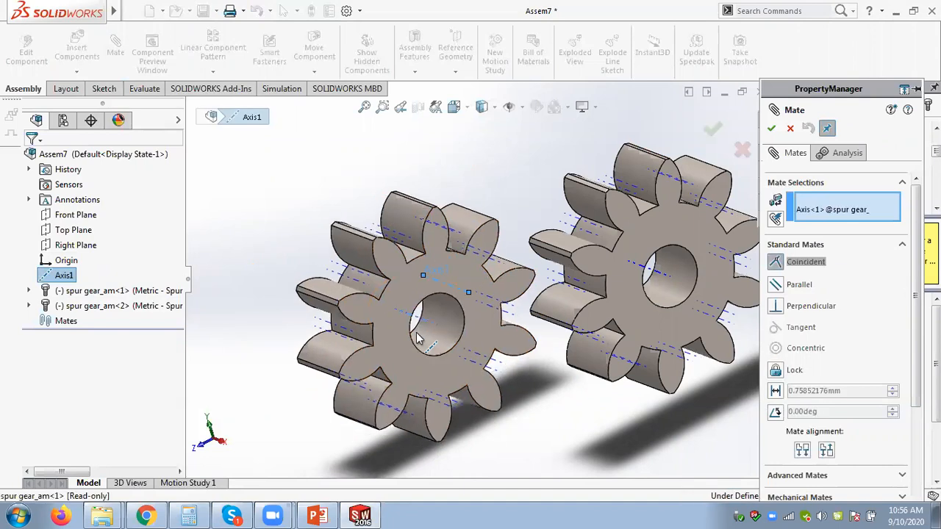
left_click(571, 356)
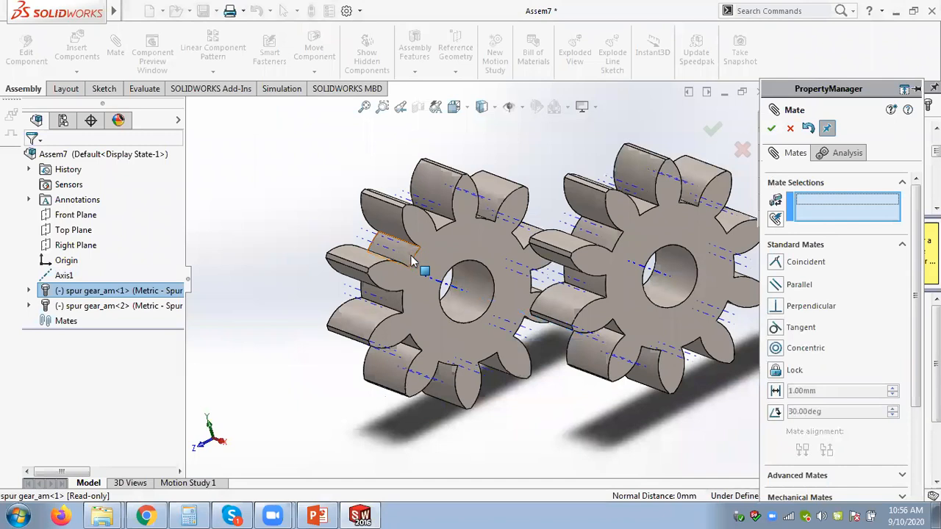
- Add a coincident mate between the assembly's Right Plane and the first gear's front face
left_click_drag(417, 249, 429, 311)
left_click_drag(378, 293, 280, 208)
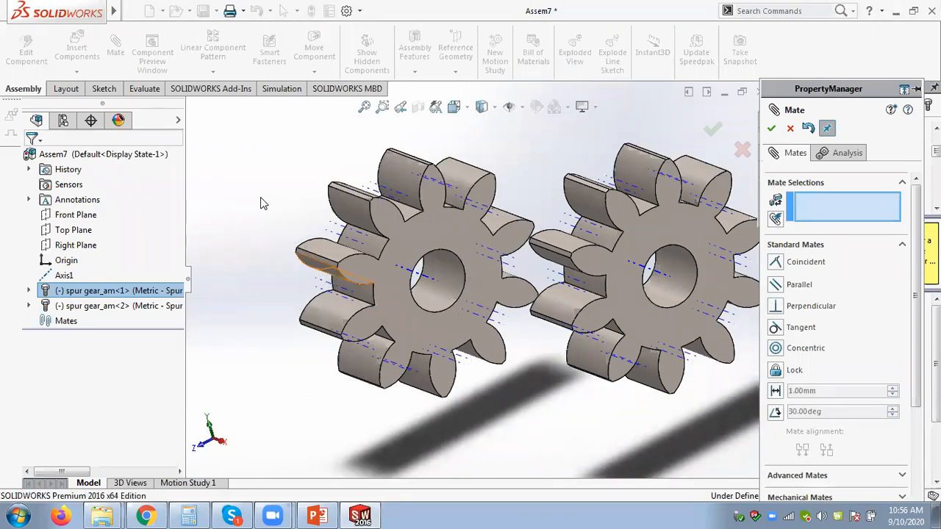
left_click(70, 245)
middle_click_drag(384, 147, 398, 131)
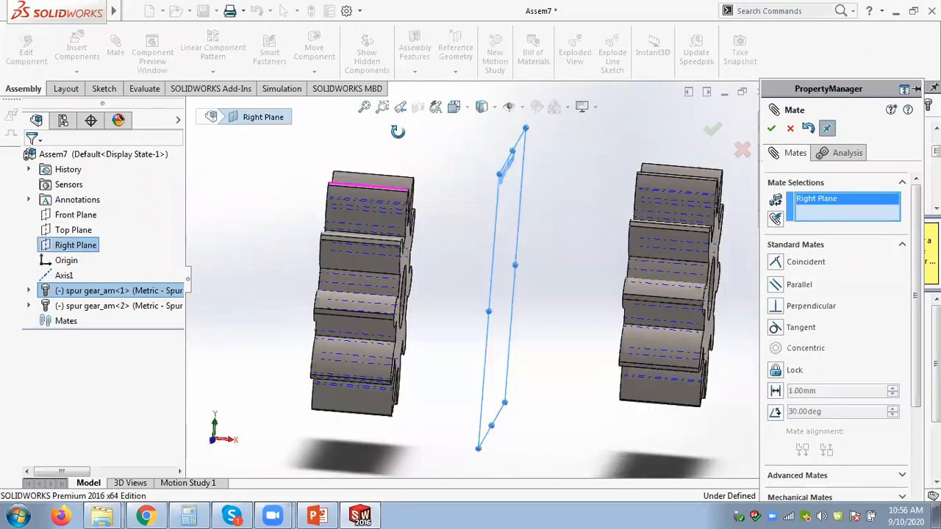
middle_click_drag(337, 182, 85, 201)
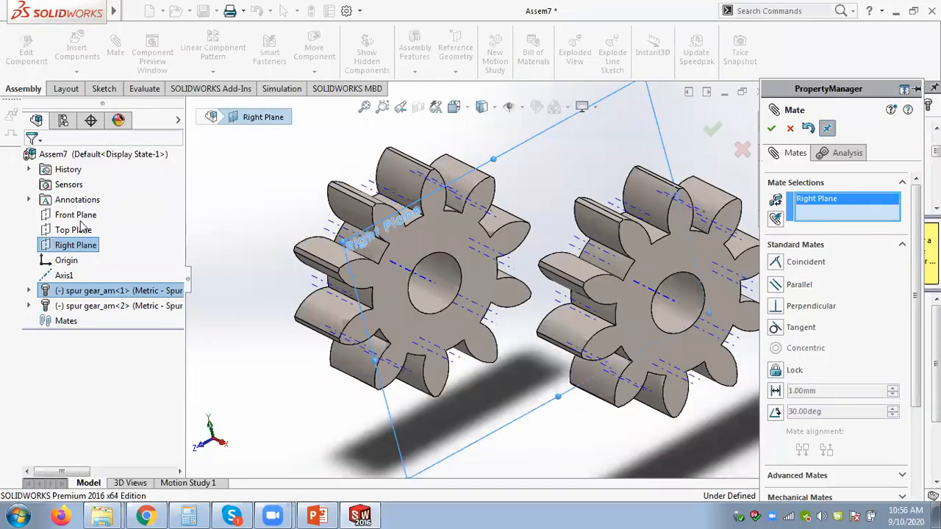
left_click(390, 324)
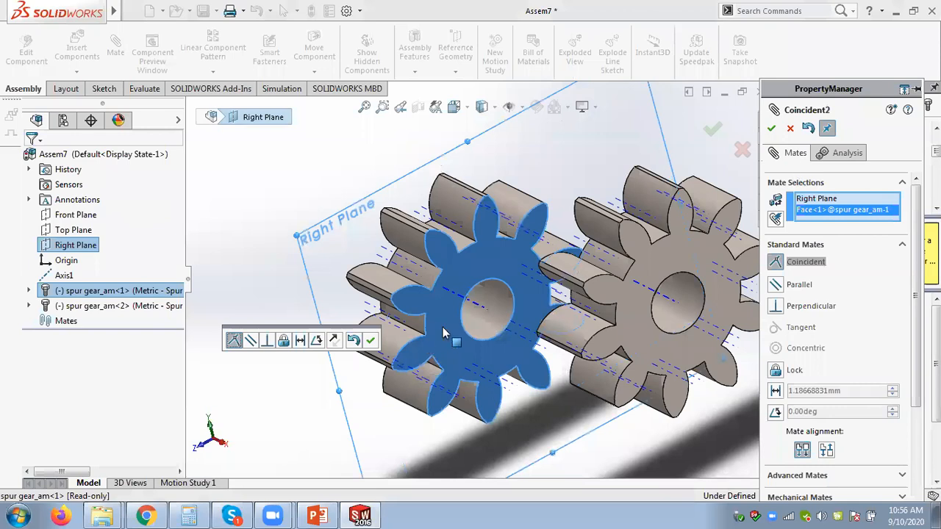
left_click(773, 129)
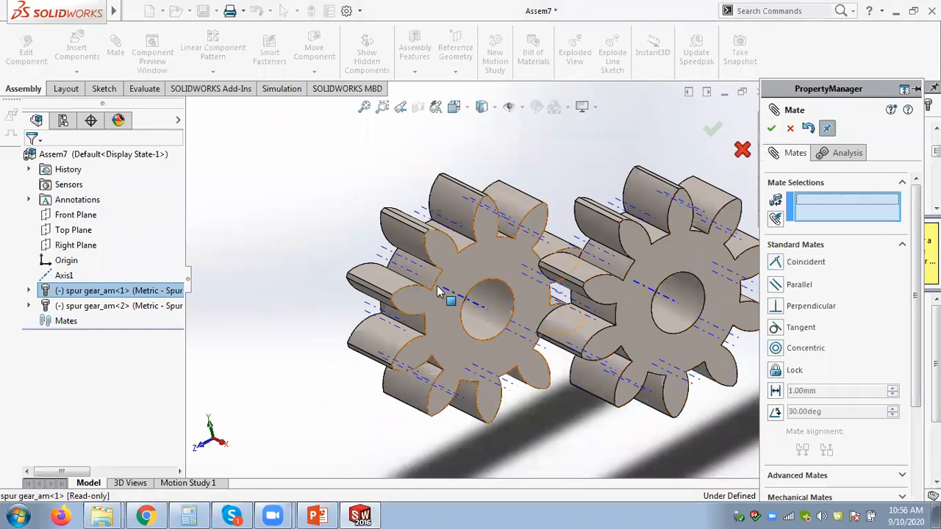
left_click_drag(438, 292, 479, 243)
scroll(535, 300, "up", 4)
scroll(574, 280, "down", 4)
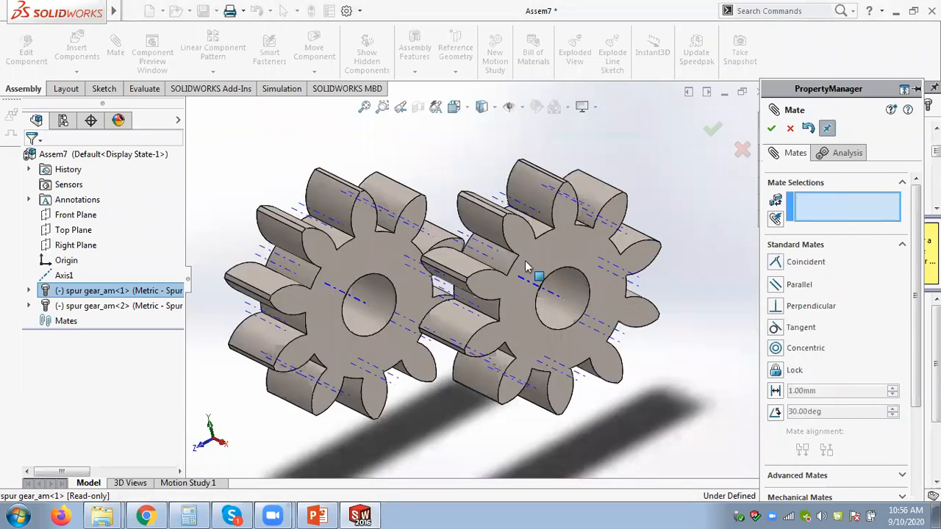
left_click(788, 129)
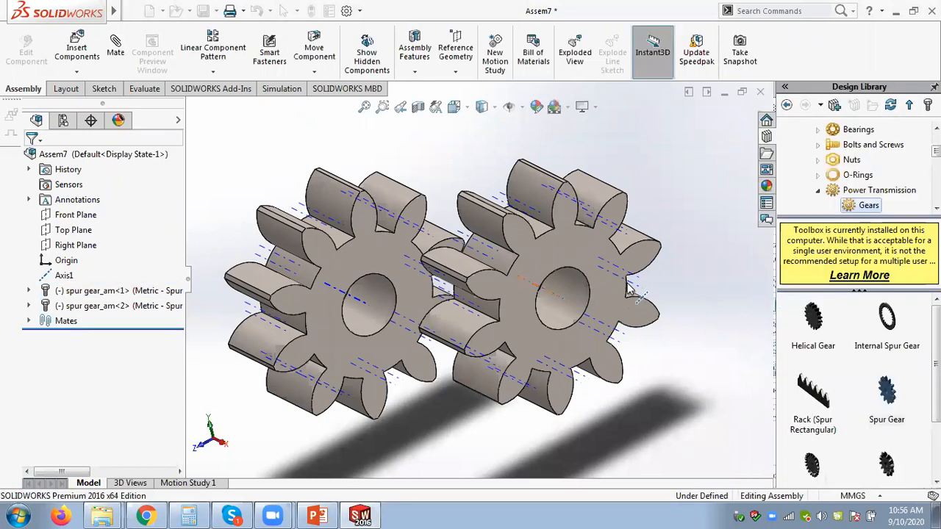
- Create a reference plane offset 2.50 mm from the Front Plane, with the offset flipped toward the second gear
key("f")
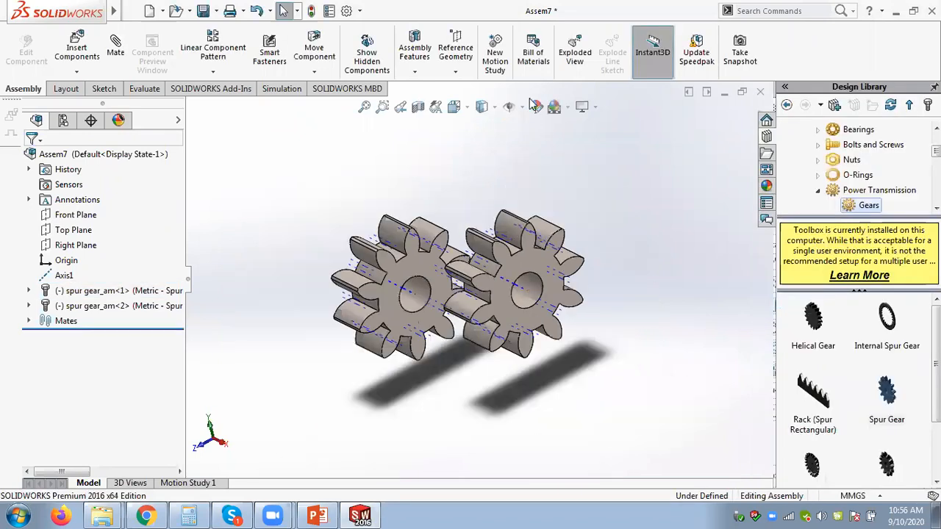
left_click(455, 72)
left_click(465, 90)
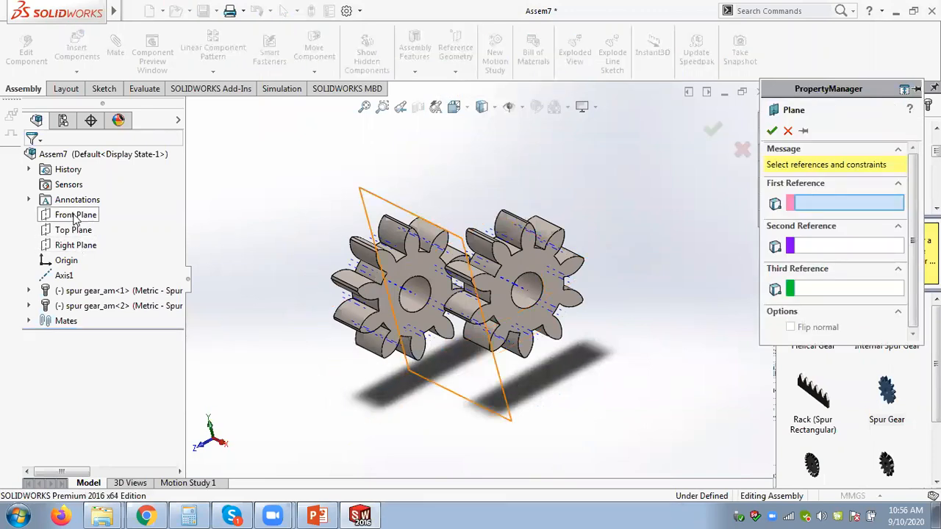
left_click(76, 215)
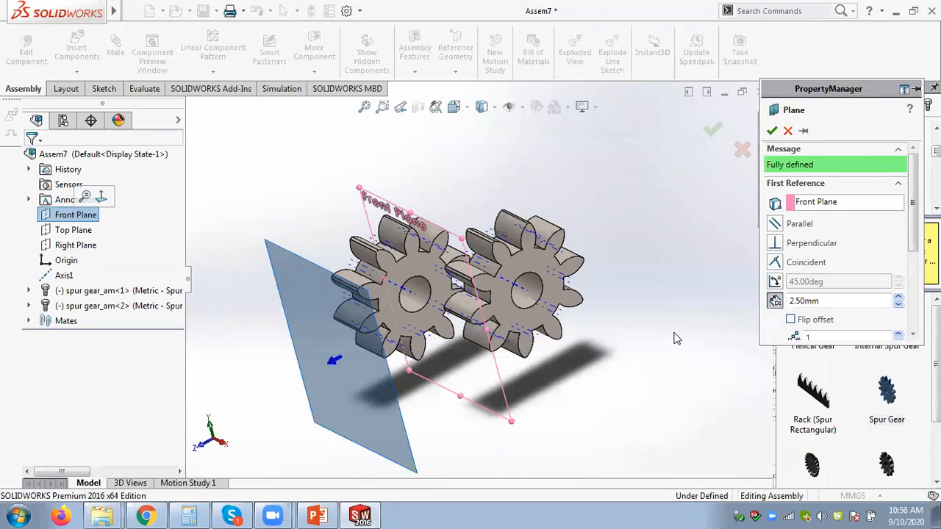
left_click(790, 319)
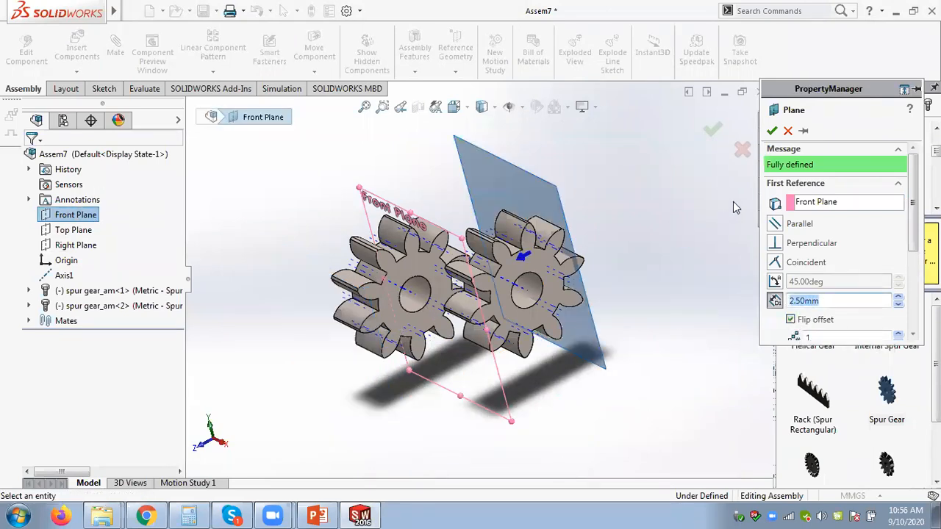
left_click(772, 130)
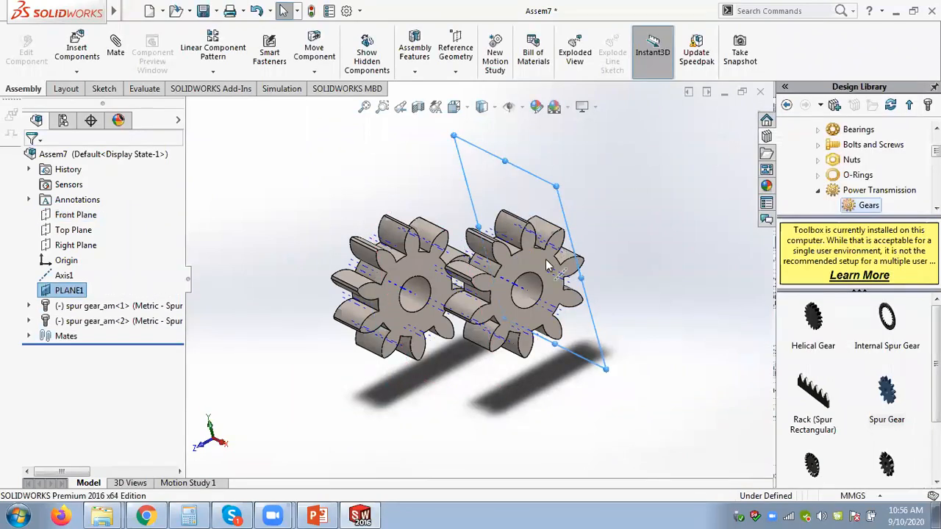
left_click(690, 205)
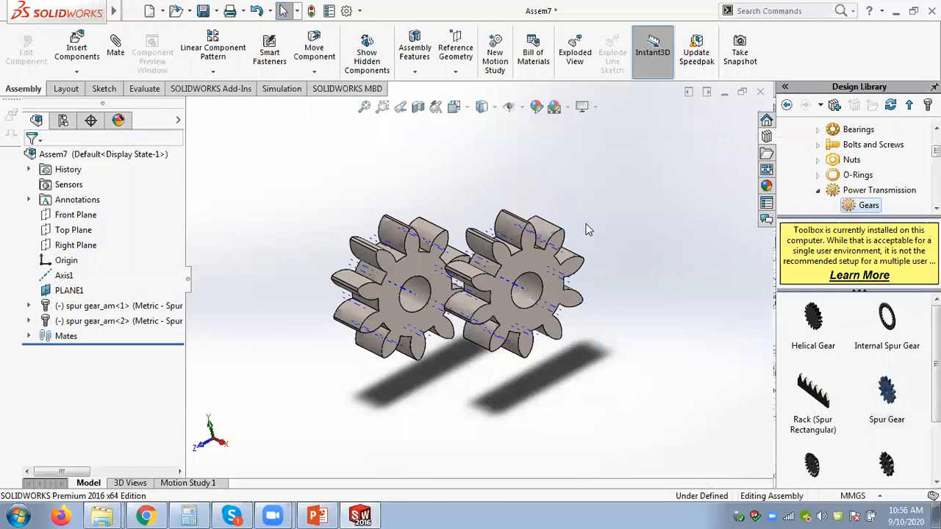
- Create a reference axis at the intersection of PLANE1 and the Top Plane
left_click(71, 291)
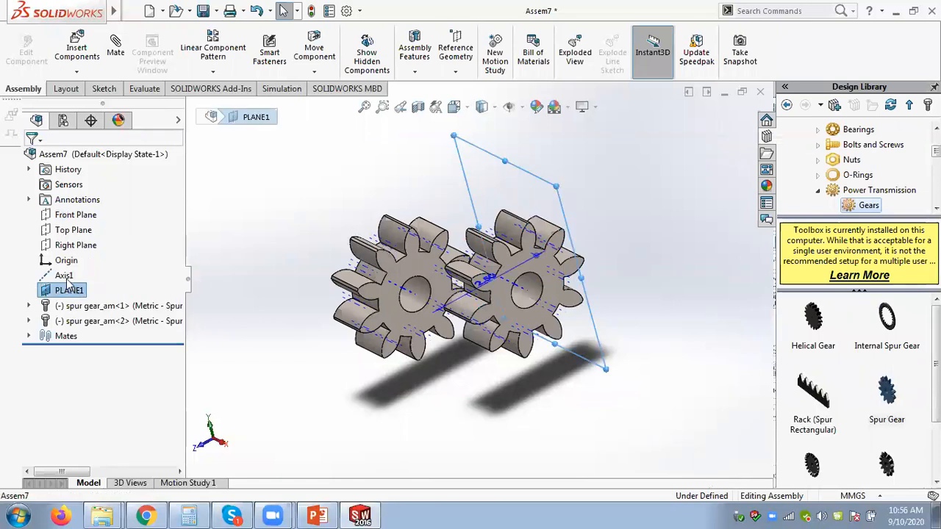
left_click(65, 231, "ctrl")
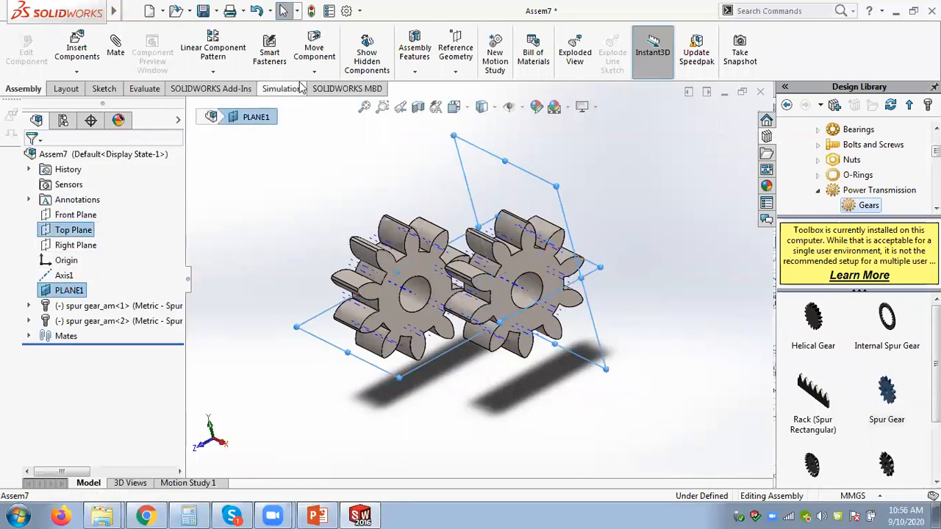
left_click(458, 67)
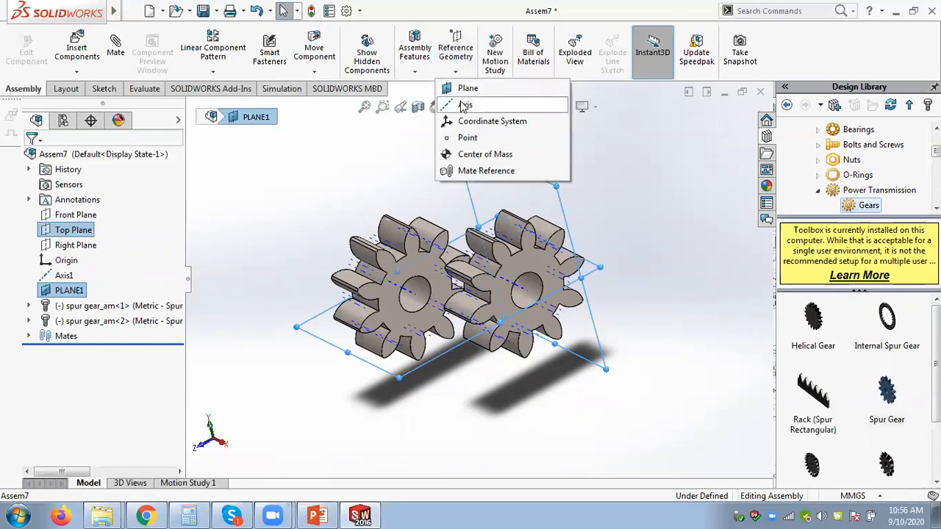
left_click(464, 102)
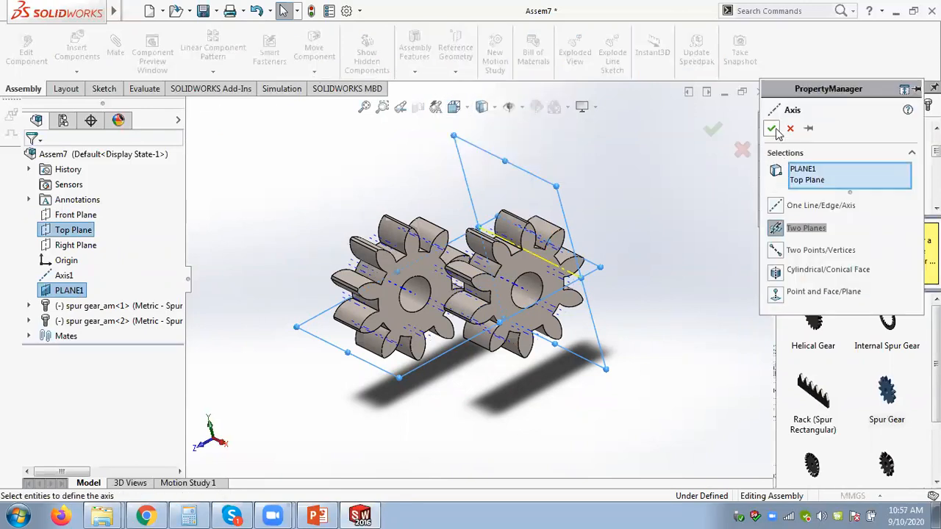
left_click(771, 128)
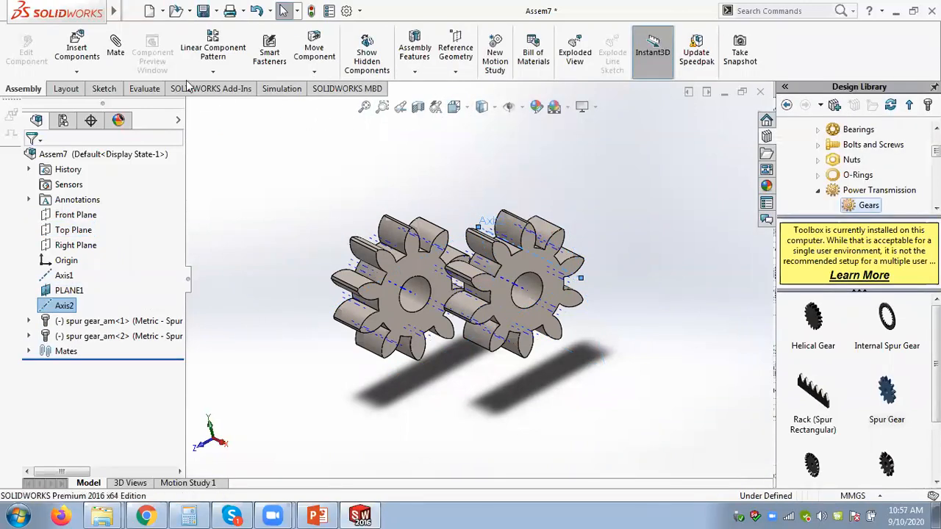
- Mate the second gear's central temporary axis coincident with Axis2 and its front face coincident with the Right Plane
left_click(520, 294)
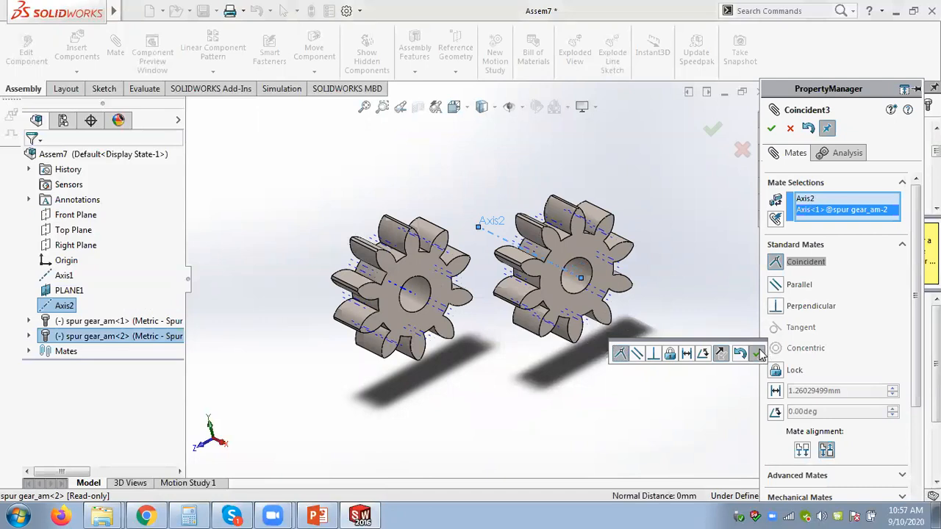
left_click(756, 354)
left_click(551, 296)
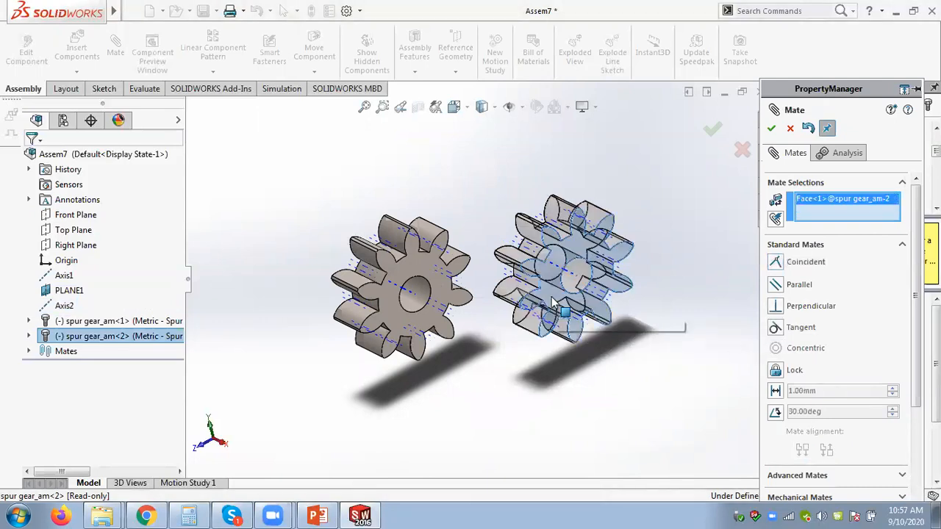
left_click(66, 248)
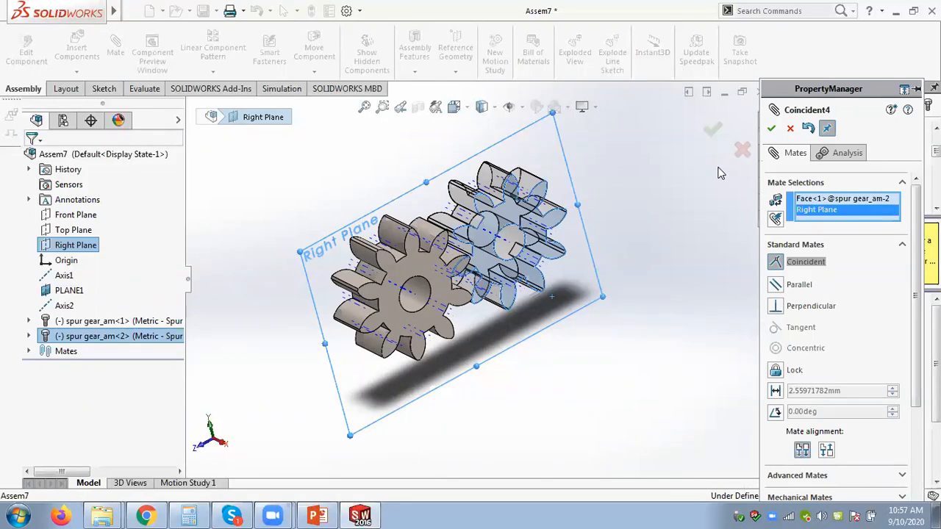
left_click(771, 128)
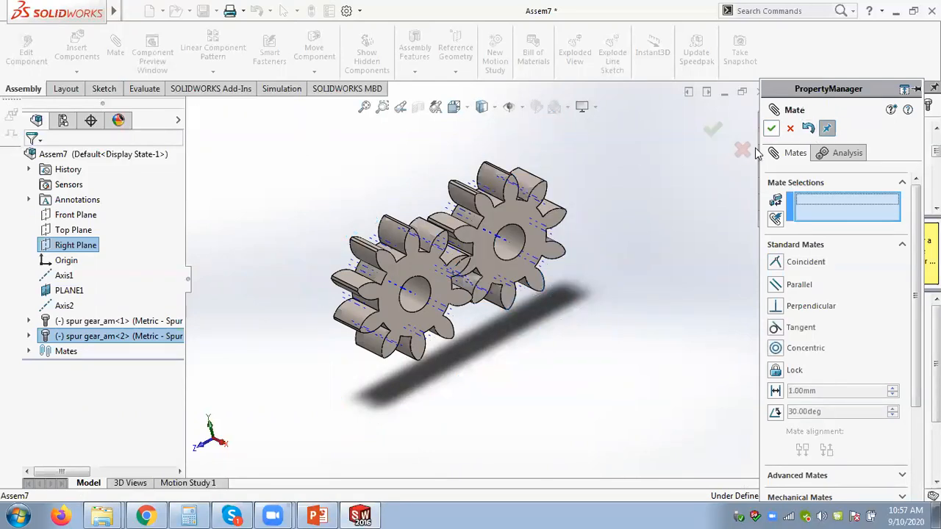
left_click(771, 128)
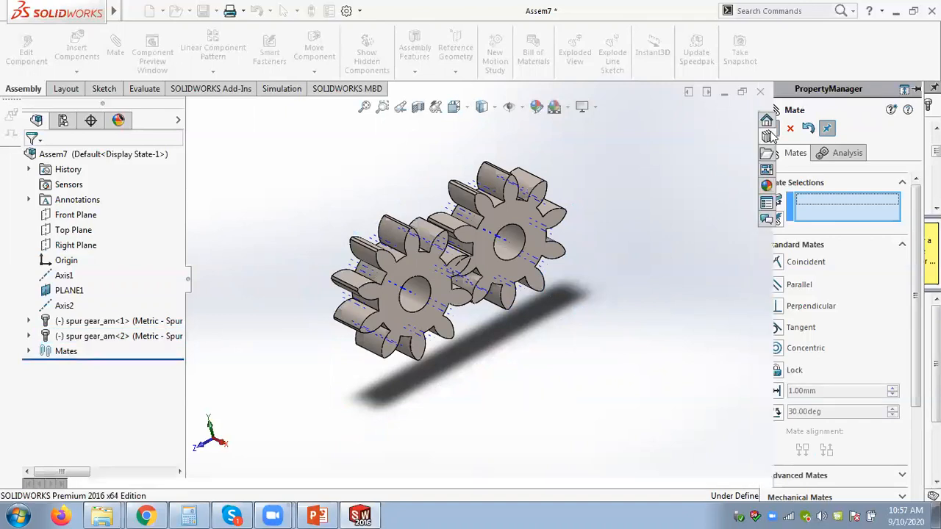
- Turn the first gear so its tooth sits in the gap between the second gear's teeth
middle_click_drag(628, 262, 590, 228)
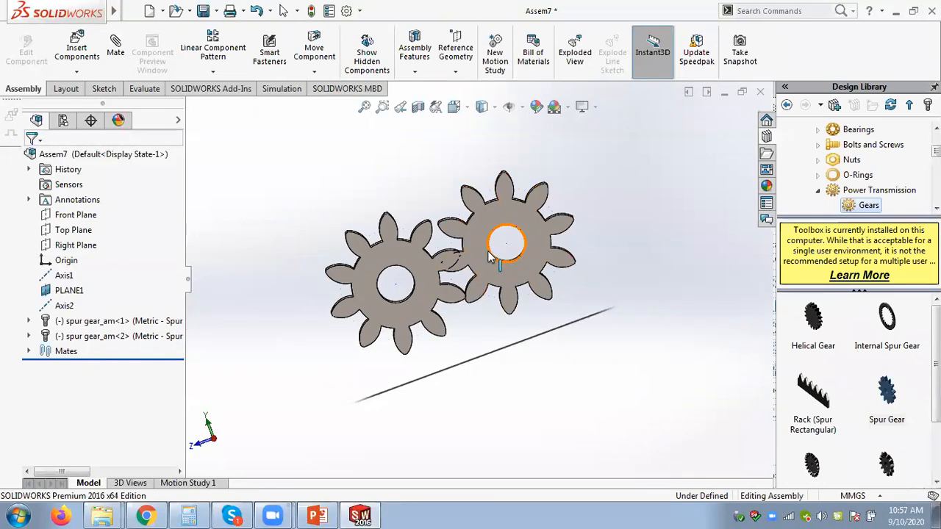
scroll(436, 311, "down", 5)
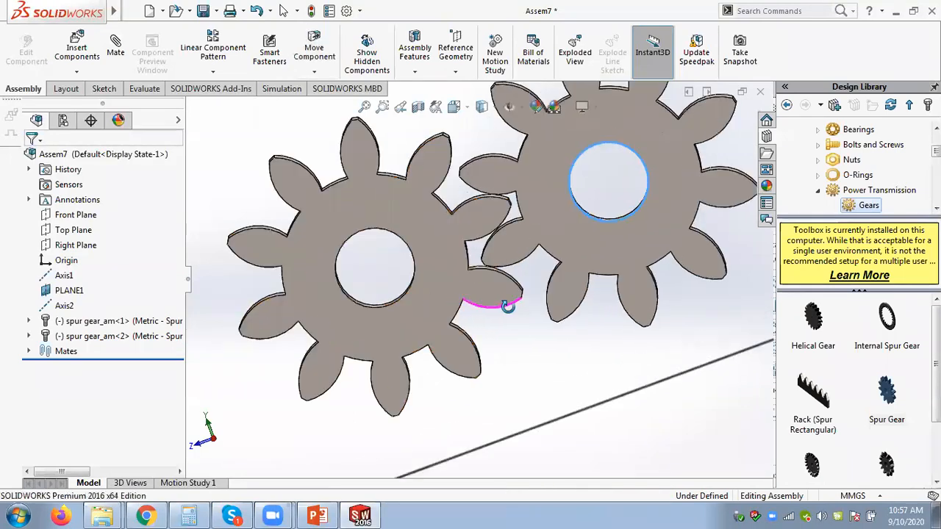
left_click_drag(509, 307, 481, 233)
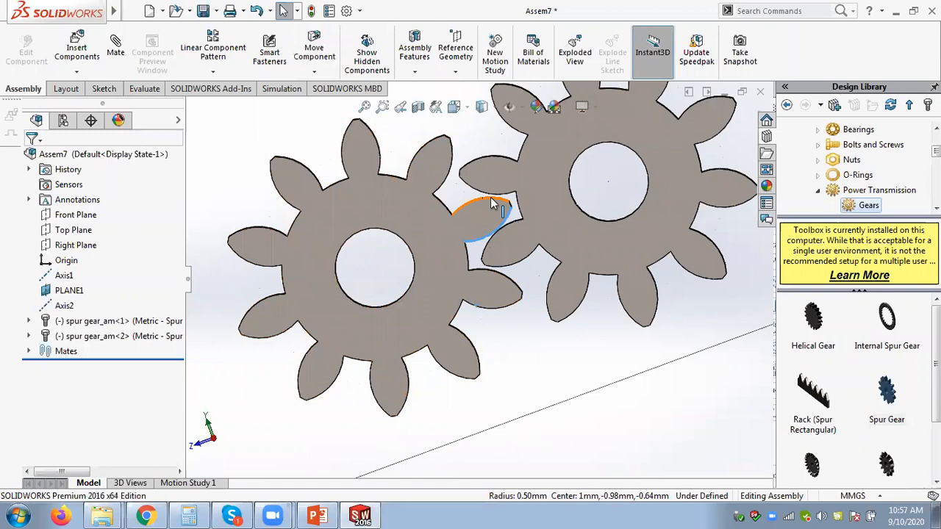
scroll(490, 209, "down", 1)
scroll(490, 213, "down", 1)
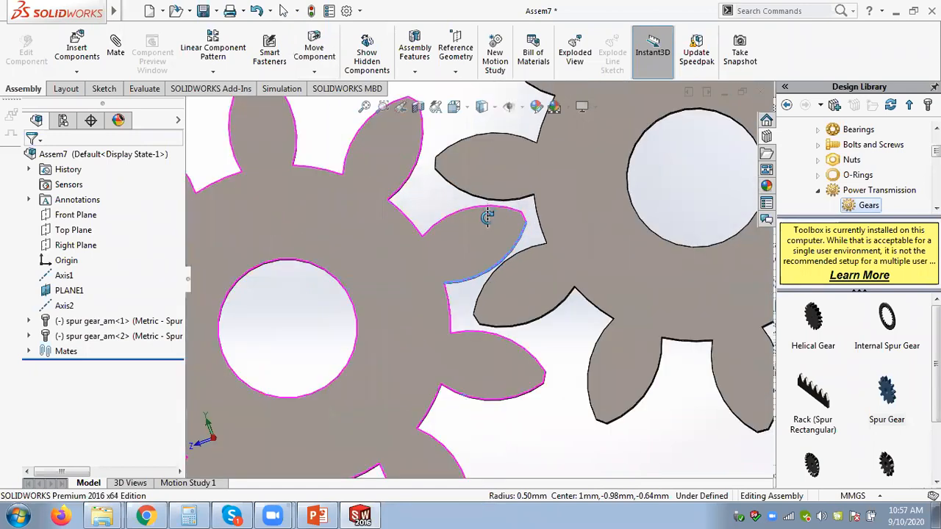
middle_click_drag(490, 213, 470, 236)
scroll(471, 235, "up", 5)
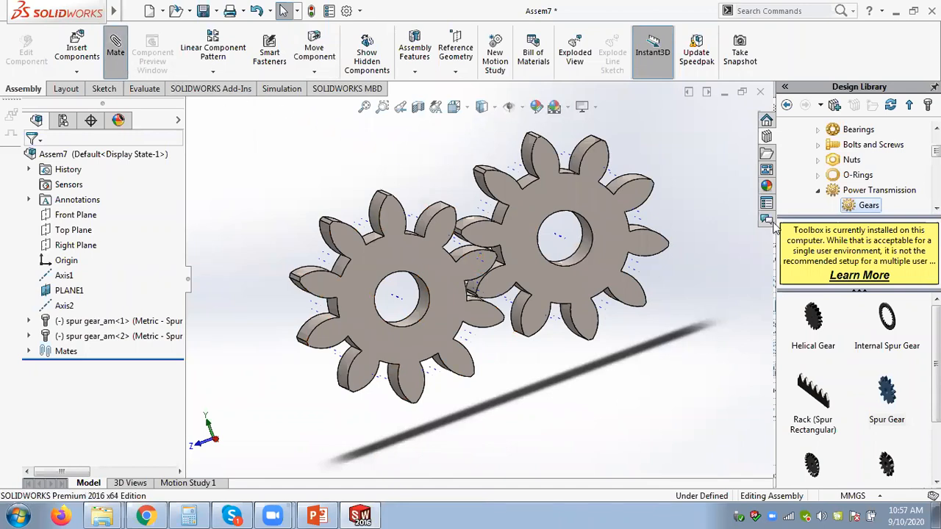
- Add a gear mate between the circular bore edges of the two gears with a 0.8 mm : 0.8 mm ratio
left_click_drag(913, 289, 913, 386)
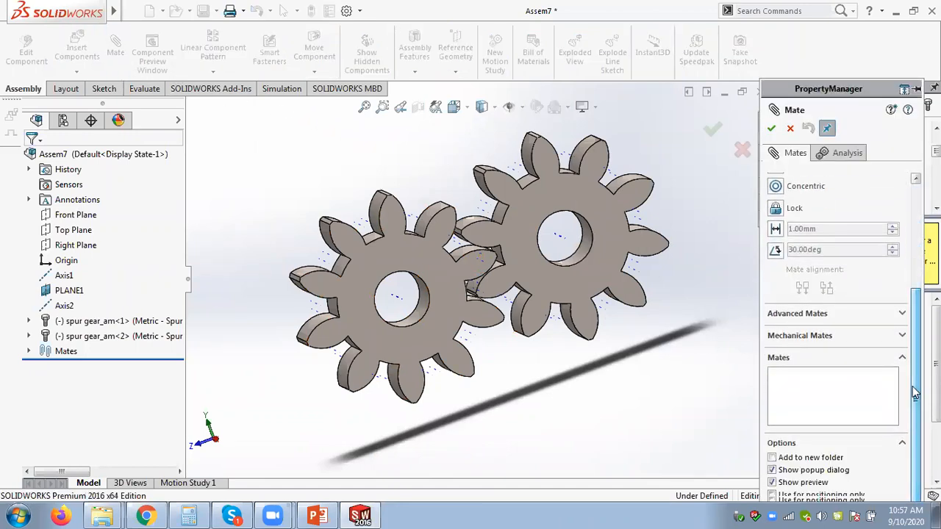
left_click(823, 336)
left_click(777, 231)
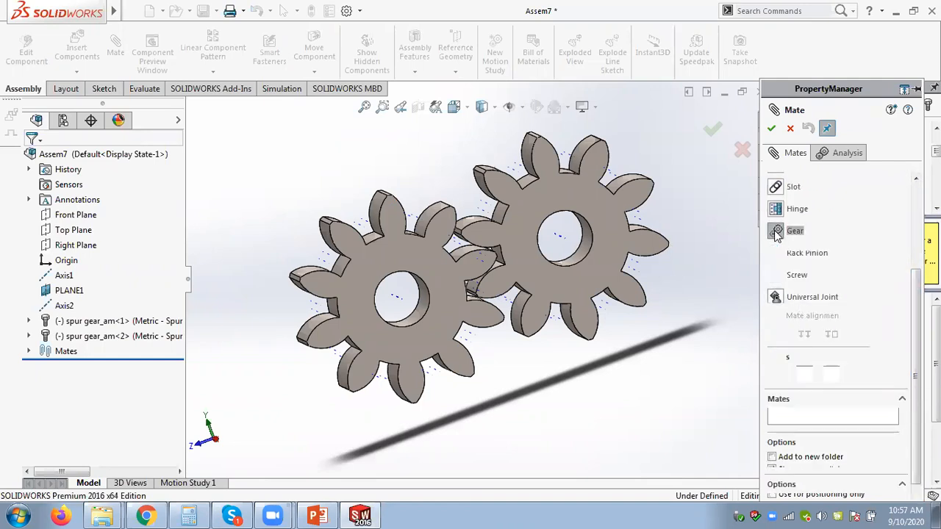
left_click(423, 320)
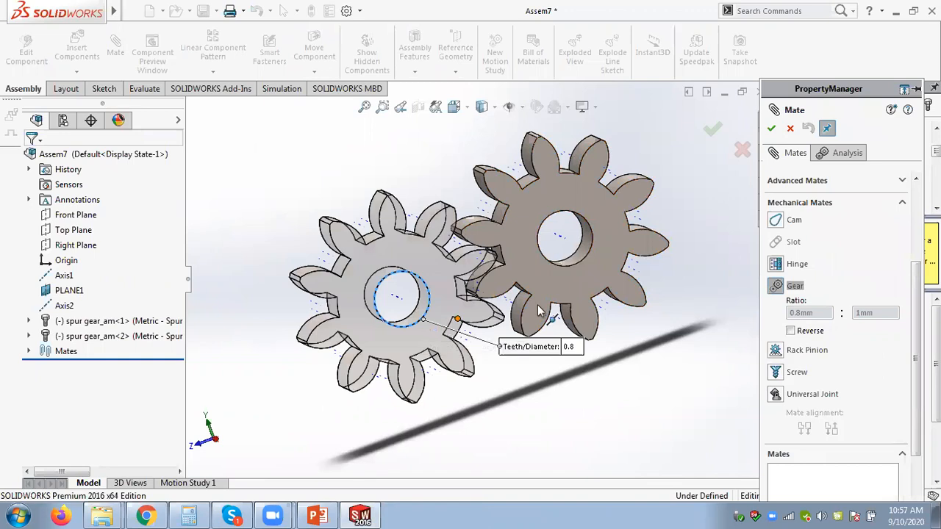
left_click(580, 262)
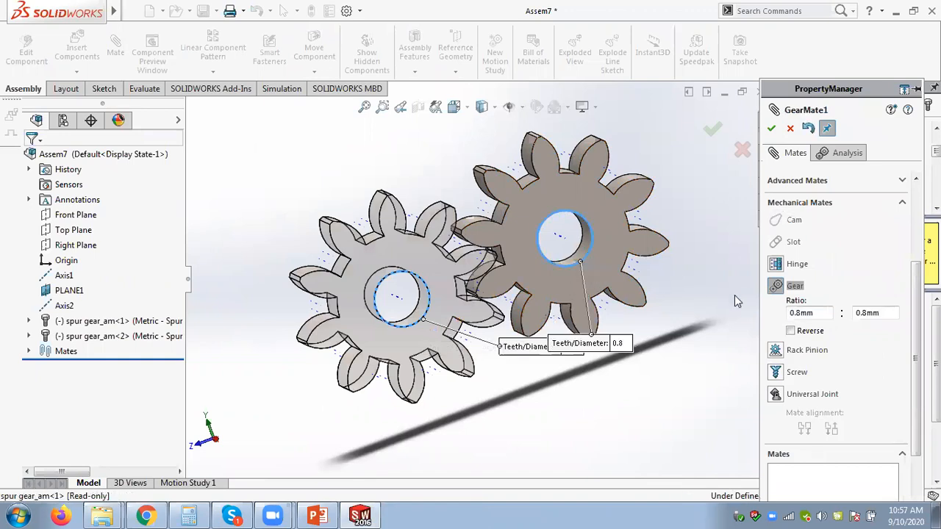
left_click(771, 129)
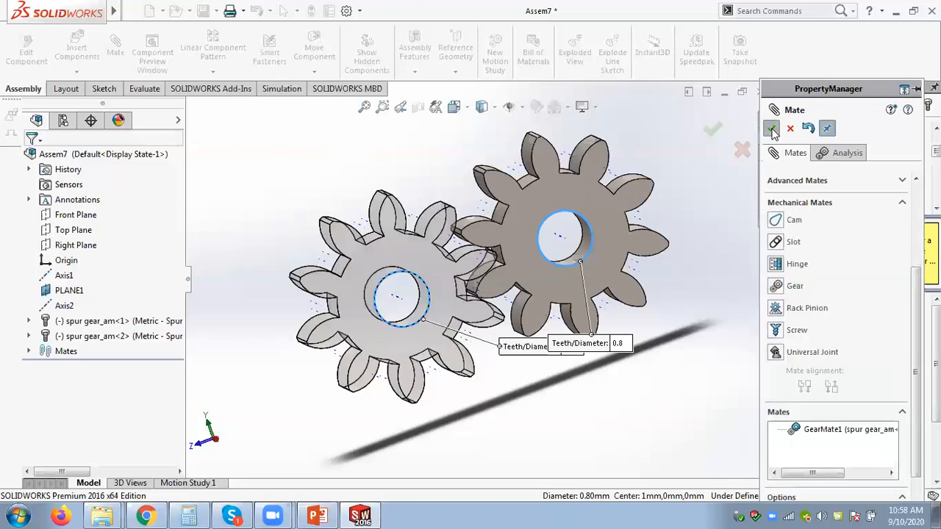
left_click(771, 129)
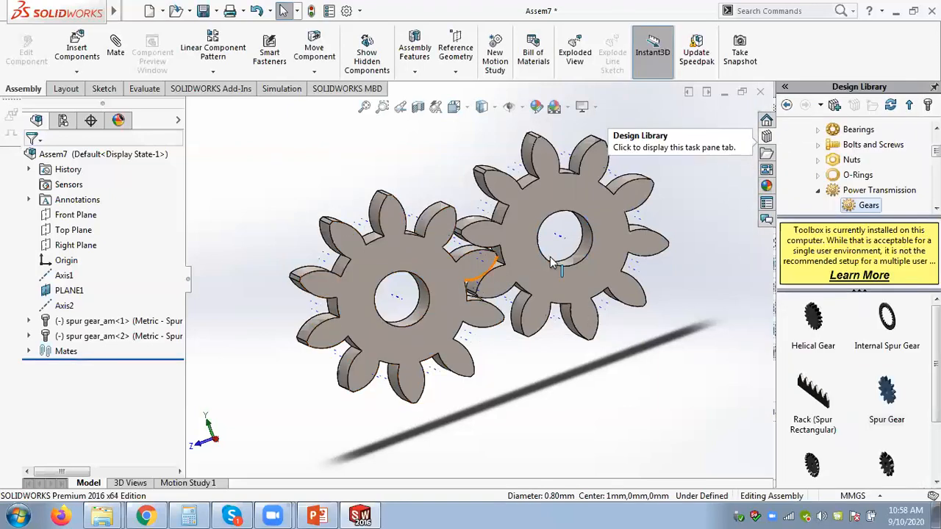
- Rotate the second gear by hand and view the pair face-on to check the gear meshing
left_click_drag(544, 258, 478, 294)
mouse_move(479, 294)
middle_mouse_down()
mouse_move(477, 279)
mouse_move(487, 293)
middle_mouse_up()
left_click(502, 215)
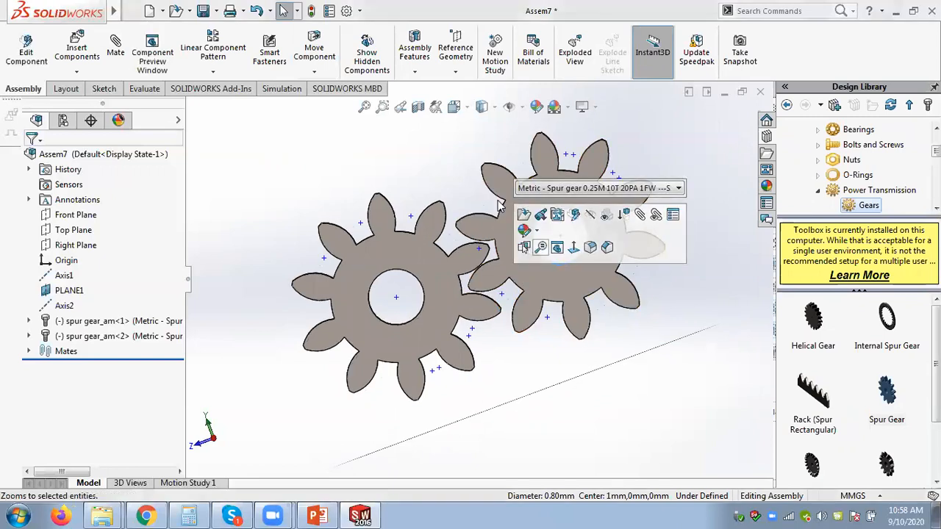
- In Motion Study 1, add a constant-speed 100 RPM rotary motor to the second gear's bore edge and play the animation
left_click_drag(494, 223, 583, 207)
left_click(381, 169)
middle_click_drag(381, 168, 396, 186)
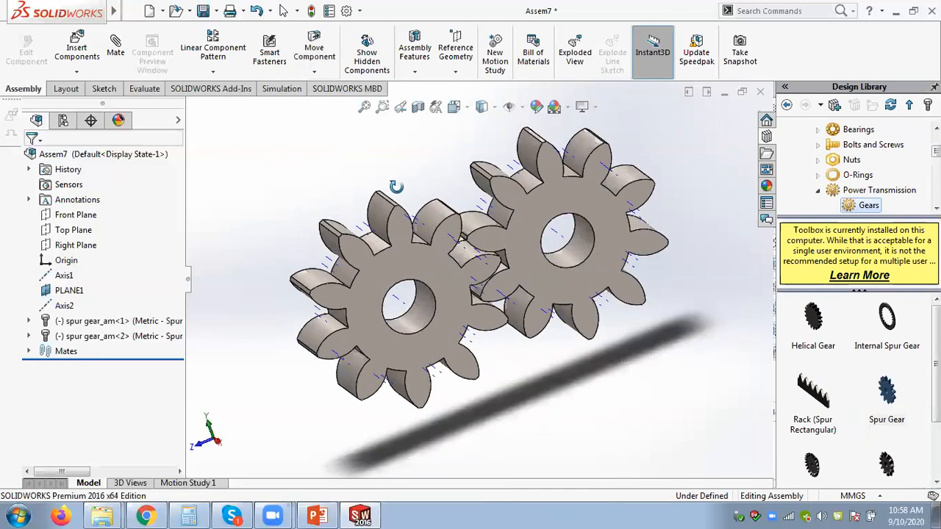
left_click(187, 483)
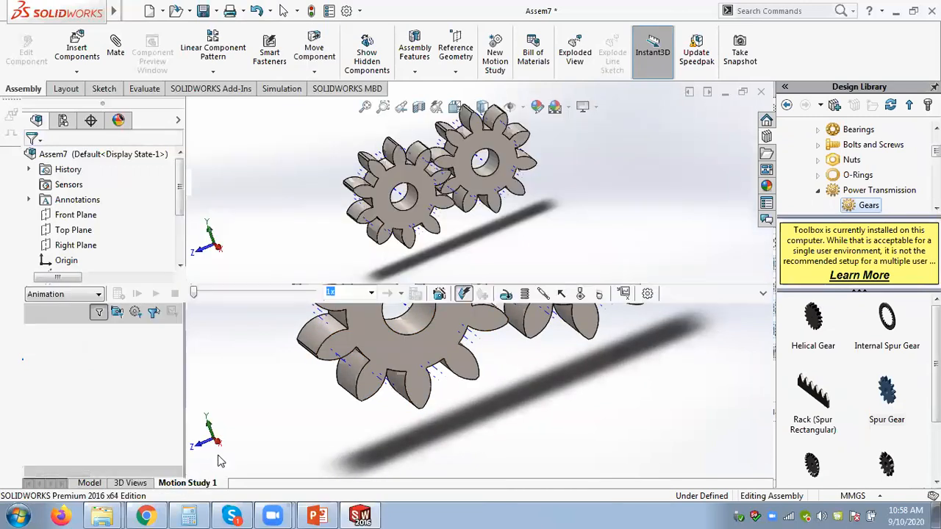
left_click(506, 294)
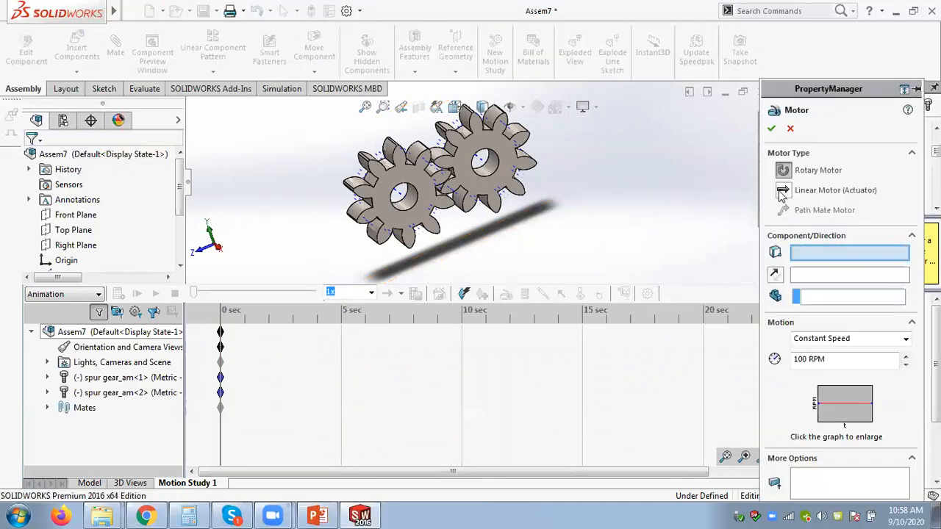
scroll(512, 178, "down", 3)
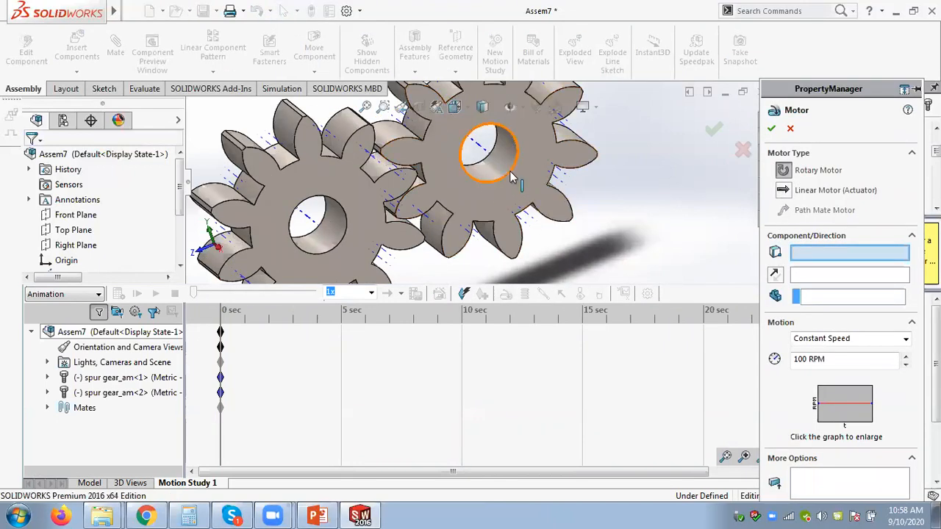
left_click(513, 177)
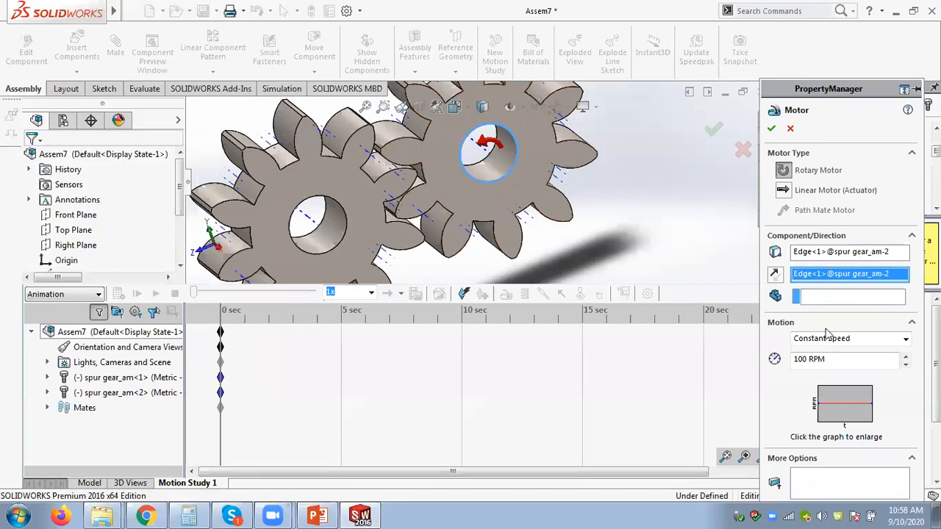
left_click(714, 130)
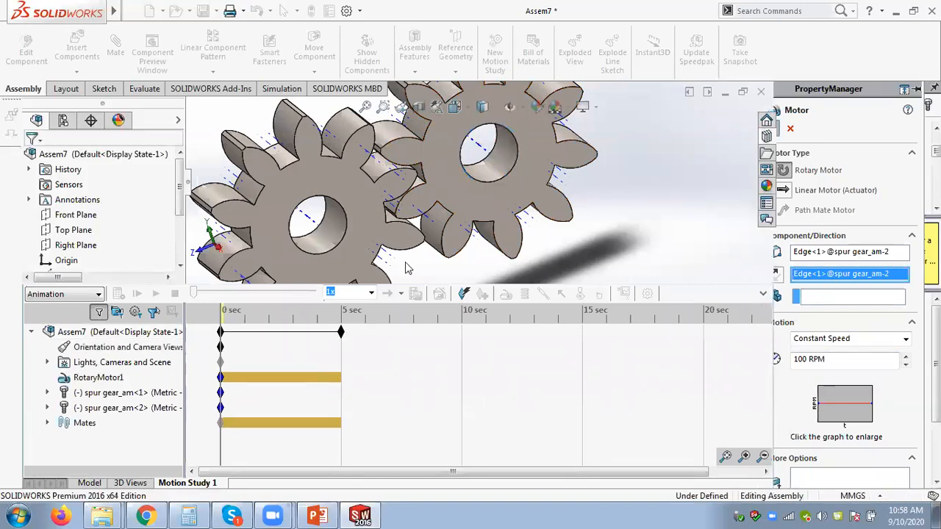
left_click(155, 293)
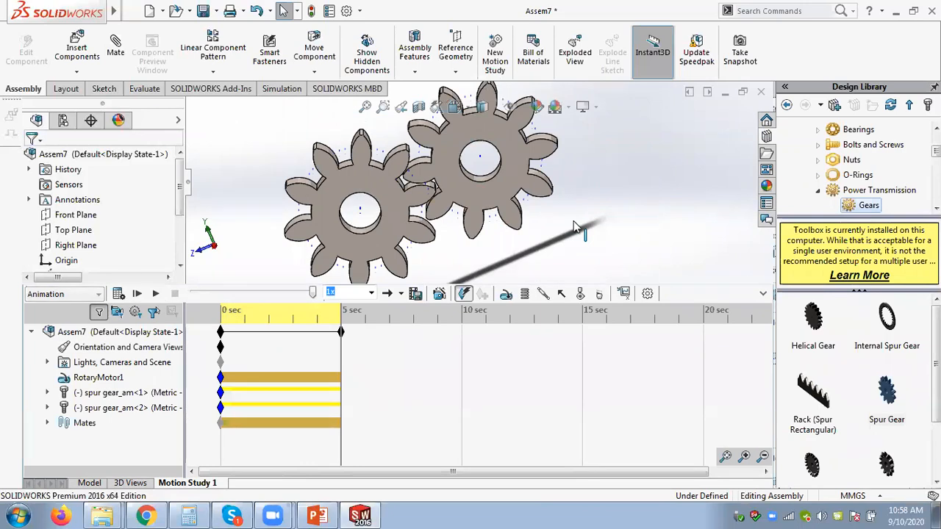
- Adjust the speaker volume and open YouTube in a new Chrome tab
left_click(820, 514)
left_click(818, 394)
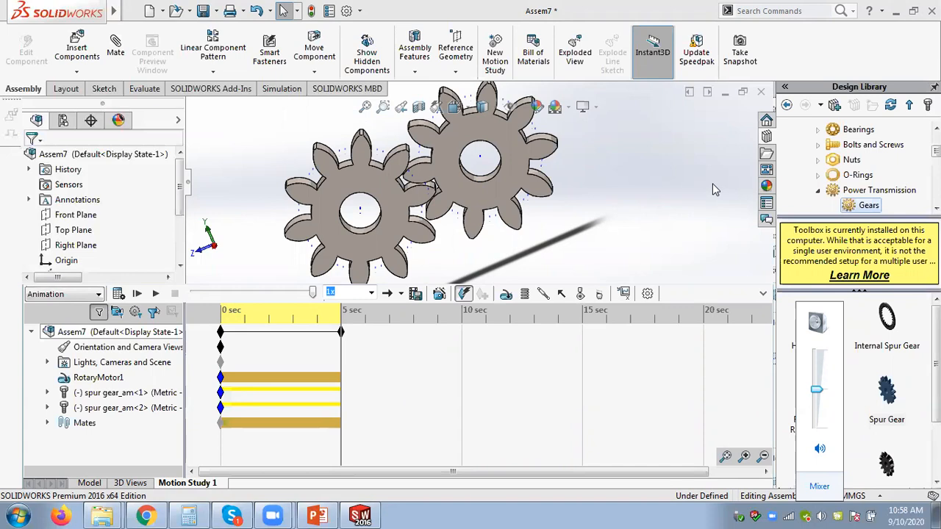
left_click(151, 514)
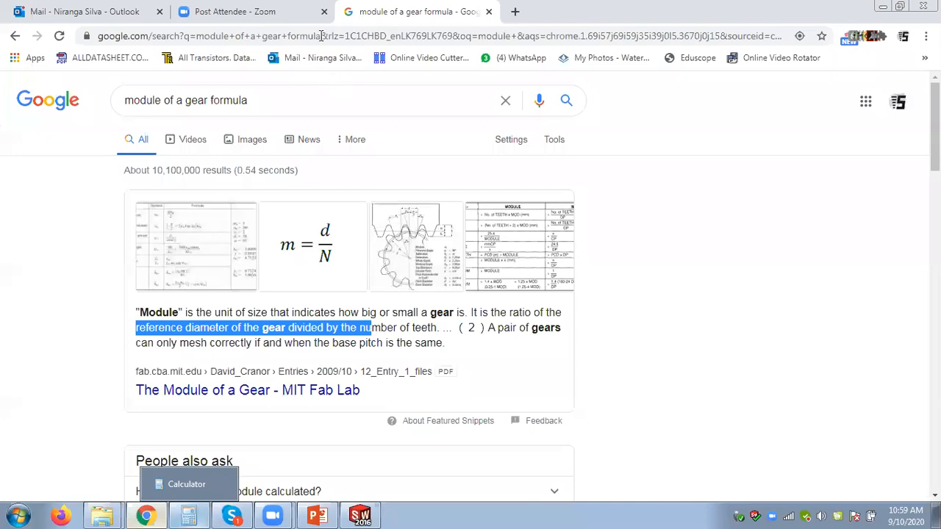
left_click(519, 11)
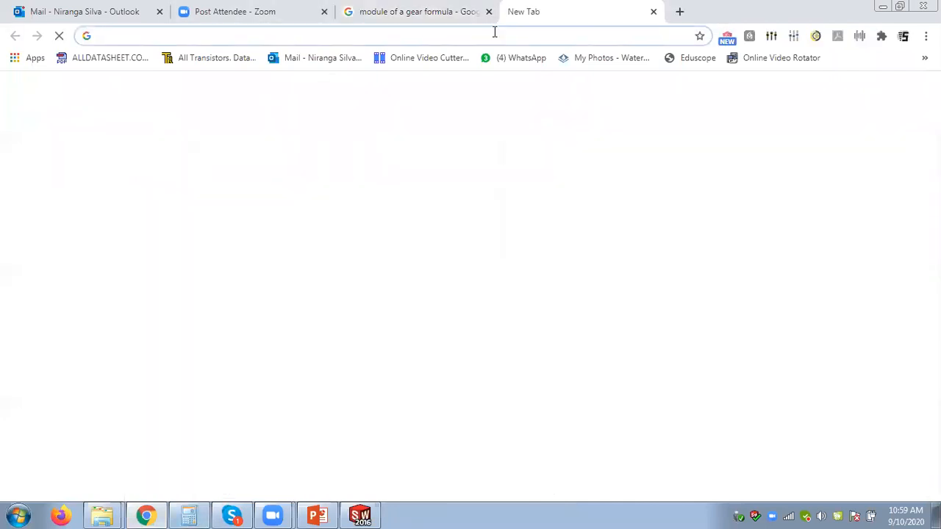
type("you")
key("Return")
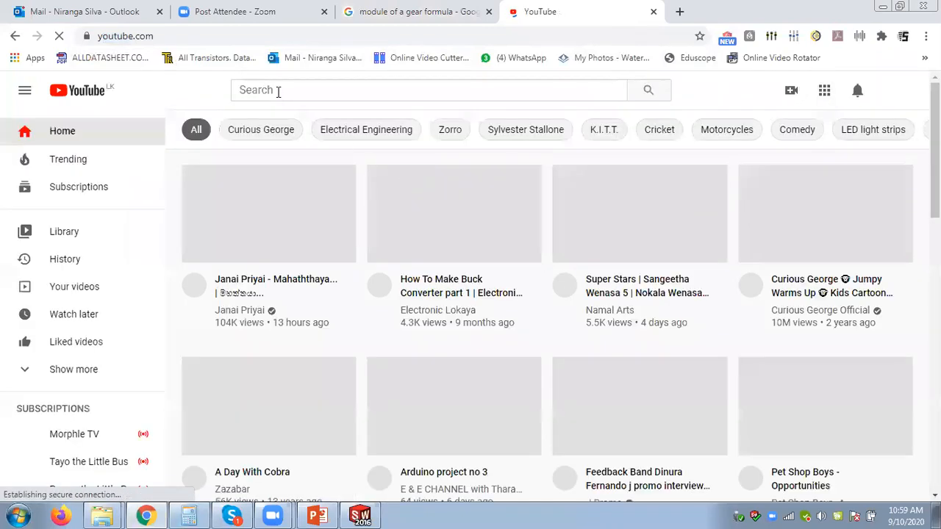
- Search YouTube for "scion electronics" and open the Scion Engineering, Scion Electronics channel
left_click(278, 91)
type("sc")
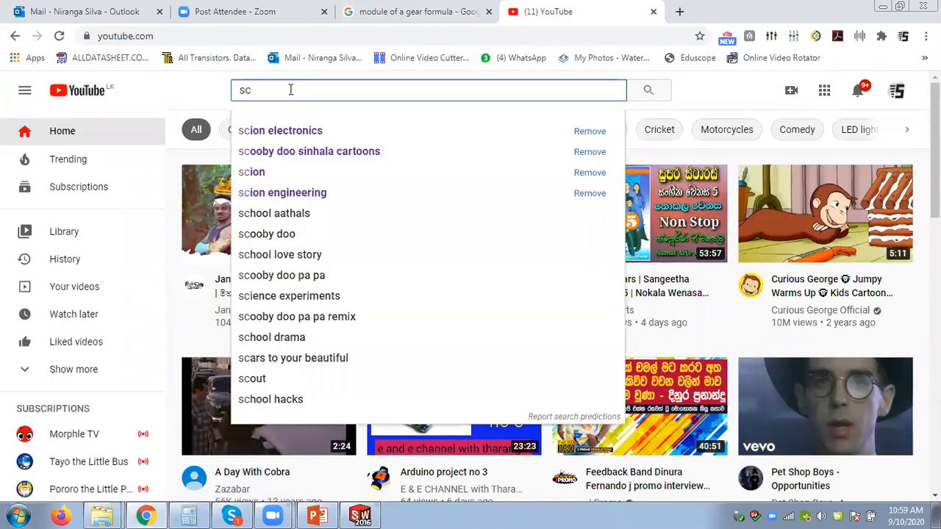
left_click(283, 131)
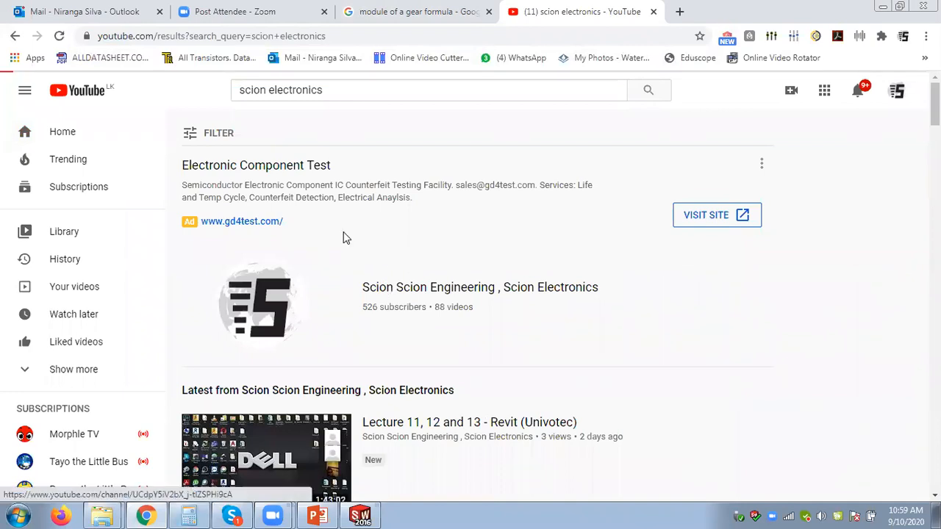
left_click(318, 190)
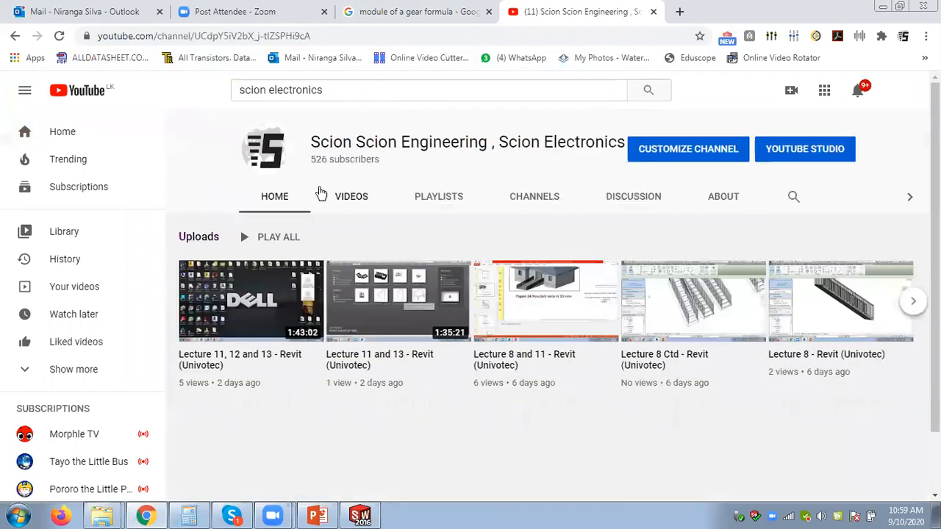
- Start the channel's SolidWorks playlist and pause its first video
left_click(433, 199)
scroll(745, 321, "down", 1)
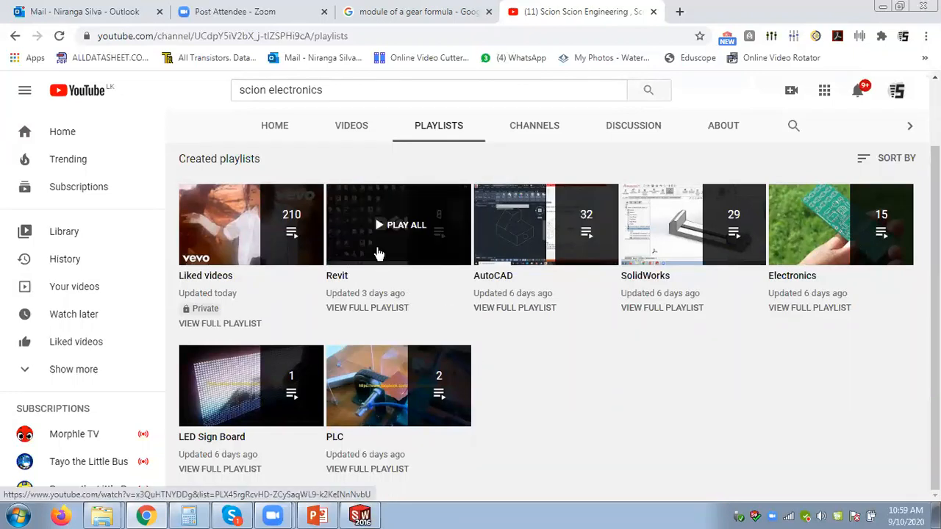
left_click(663, 258)
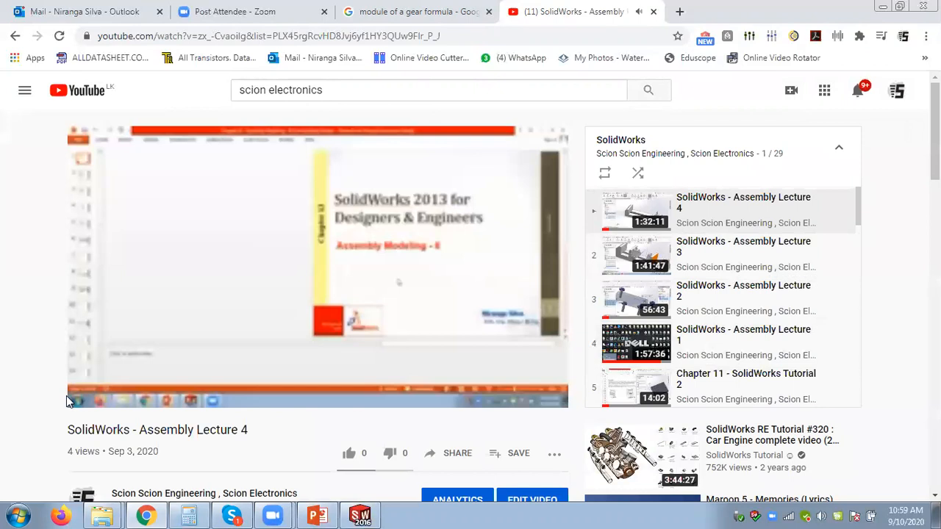
left_click(113, 397)
- Look through the lectures and tutorials in the SolidWorks playlist and return to SOLIDWORKS
scroll(766, 278, "down", 2)
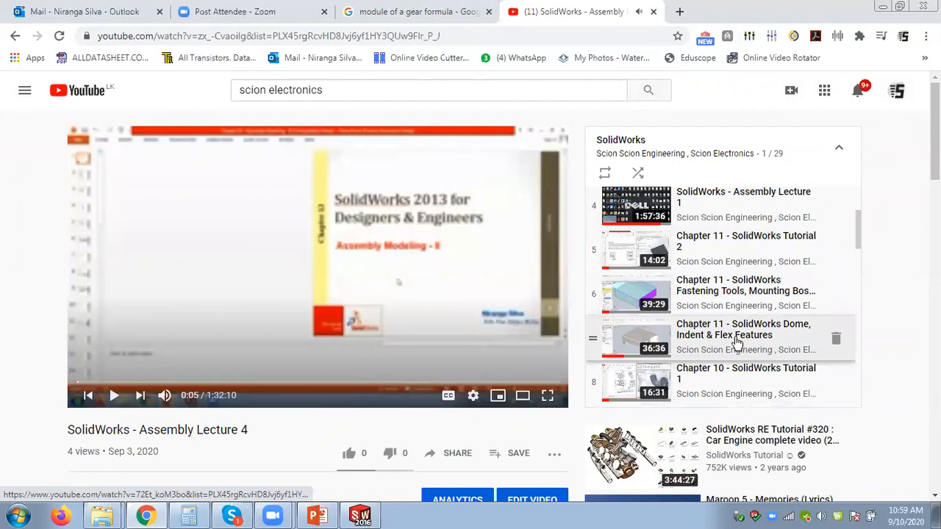
scroll(724, 343, "up", 3)
scroll(718, 345, "up", 1)
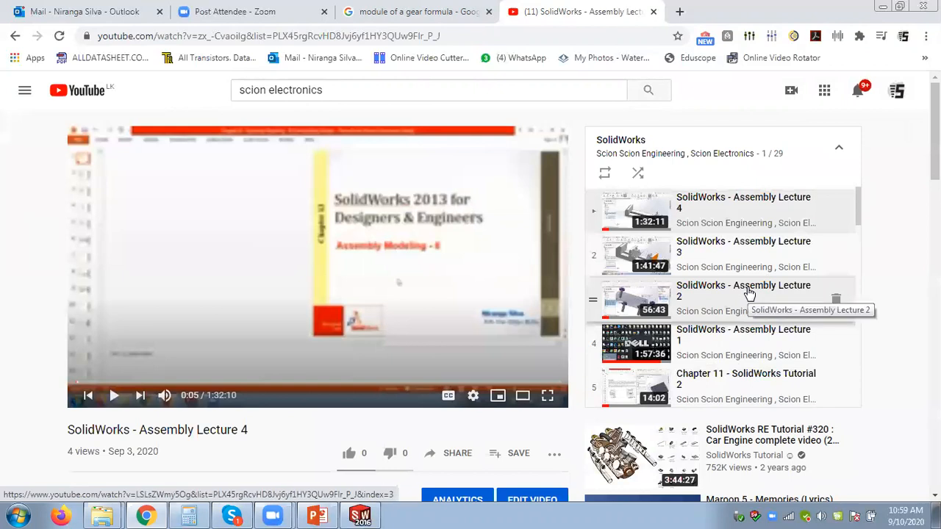
scroll(728, 276, "down", 3)
scroll(733, 343, "up", 2)
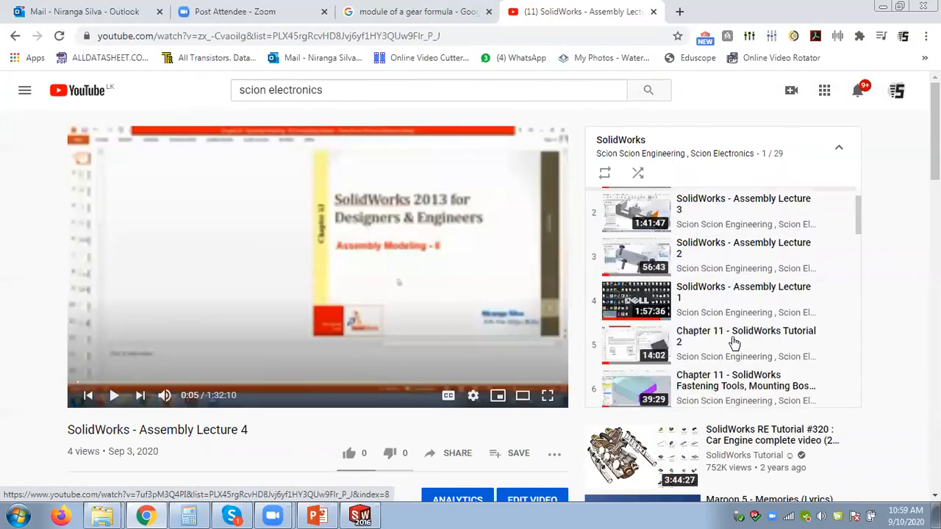
scroll(733, 324, "up", 1)
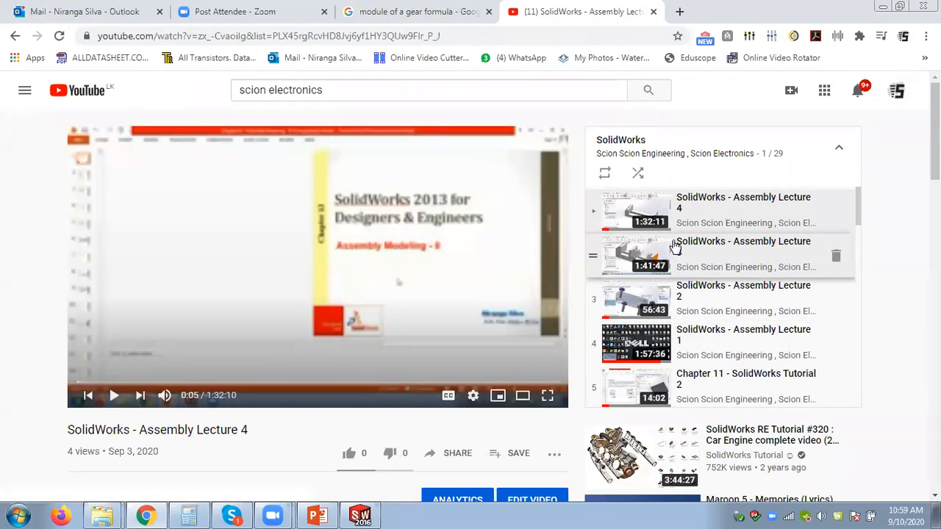
left_click(883, 8)
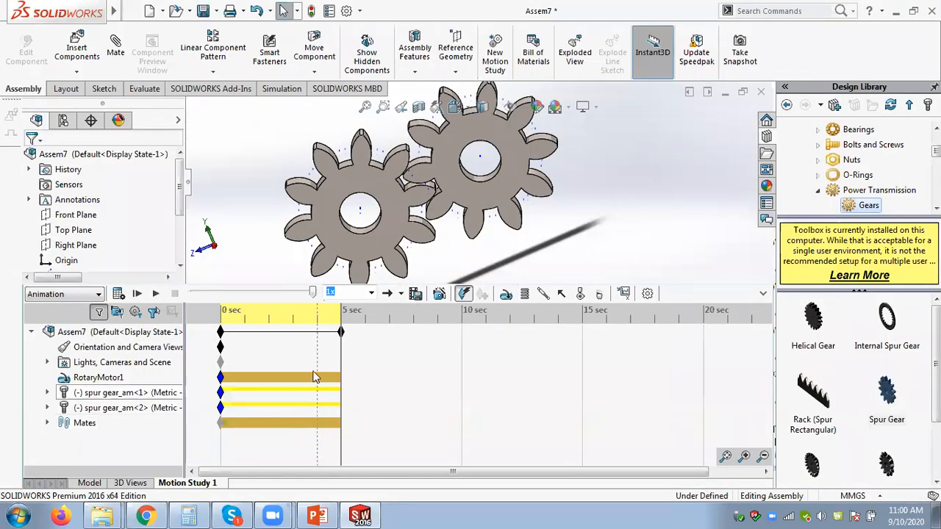
- Leave Motion Study 1 for the model view and close the Assem7 gear assembly
middle_click_drag(259, 227, 323, 229)
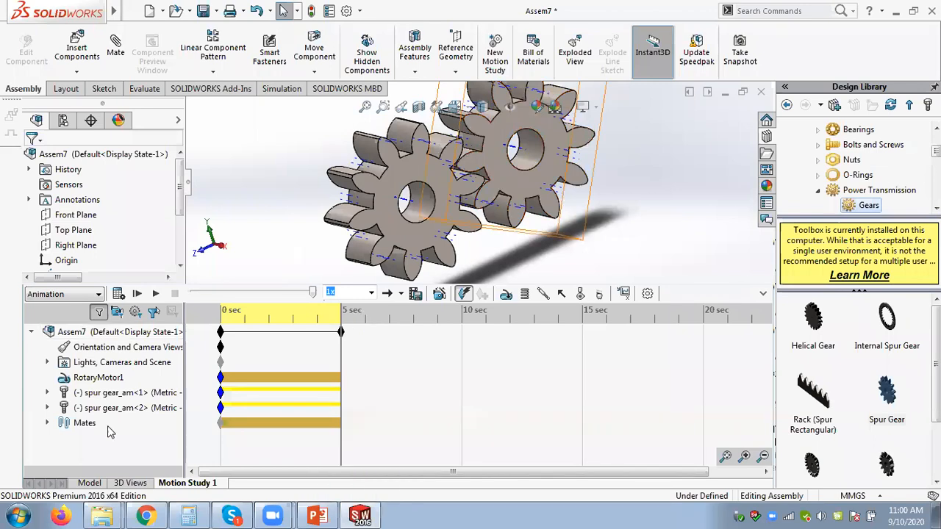
left_click(89, 482)
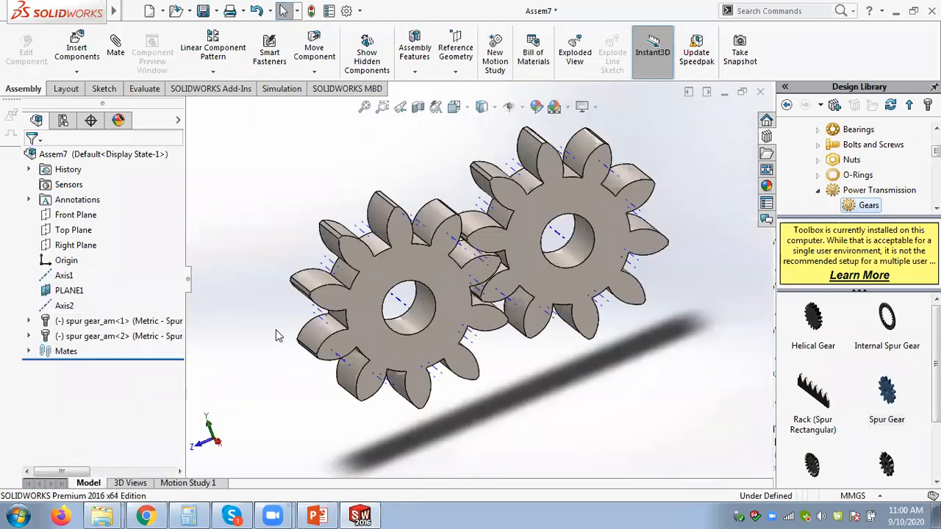
scroll(269, 315, "down", 3)
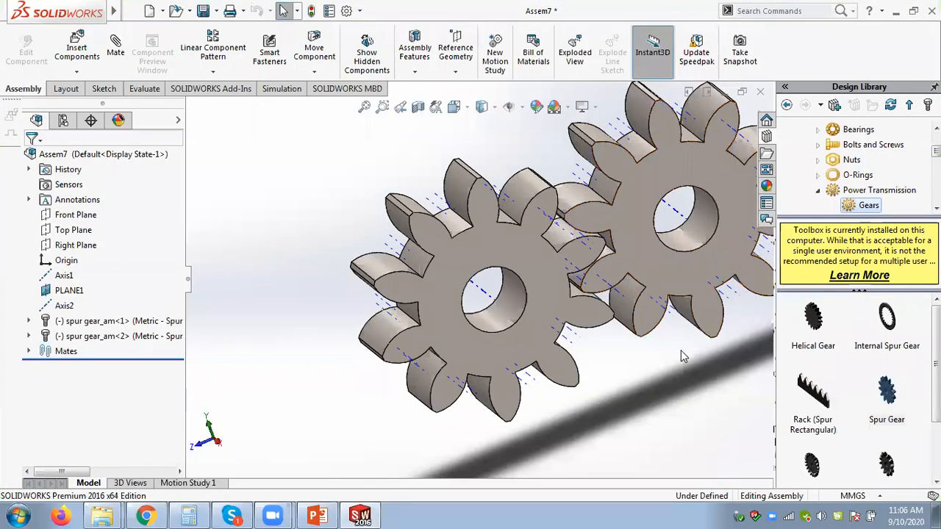
key("f")
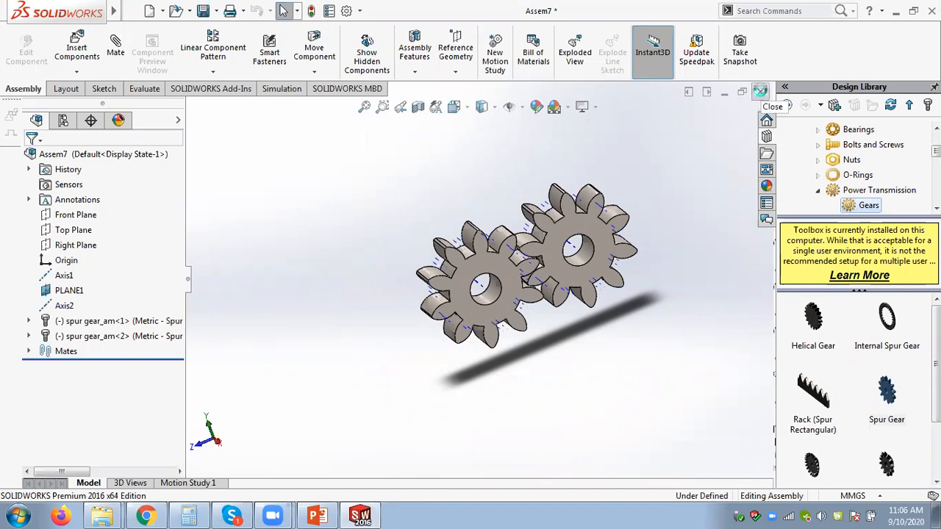
left_click(761, 92)
left_click(430, 270)
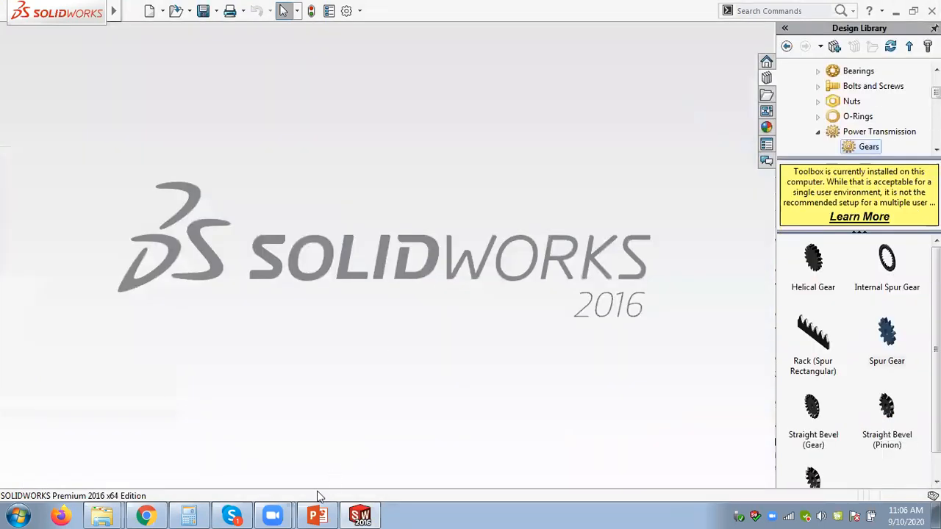
- Open the "rack and pinion" folder inside Chap 13 and display its files as large icons to inspect the parts
mouse_move(91, 514)
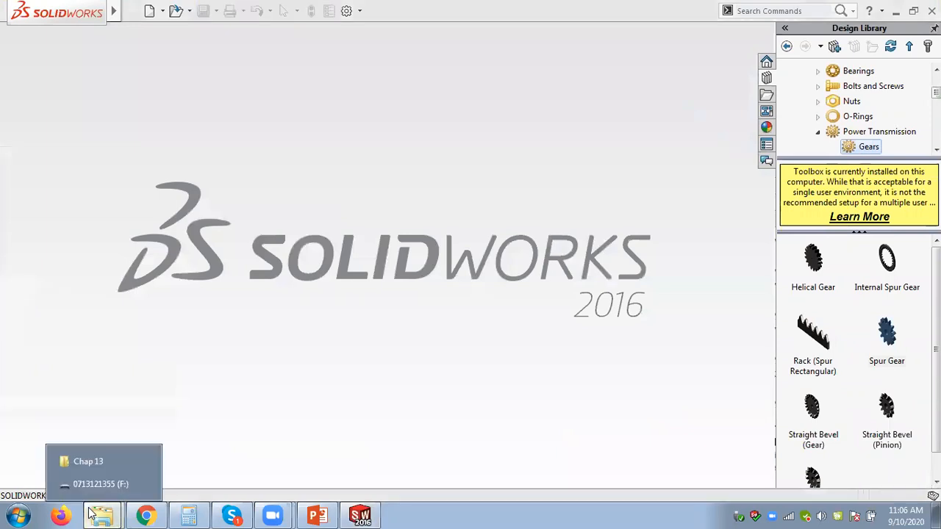
left_click(97, 463)
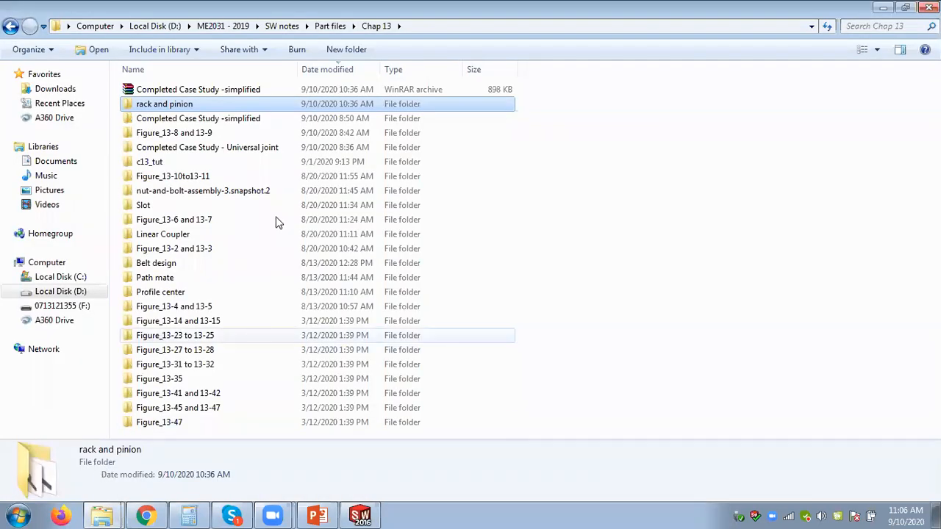
double_click(160, 107)
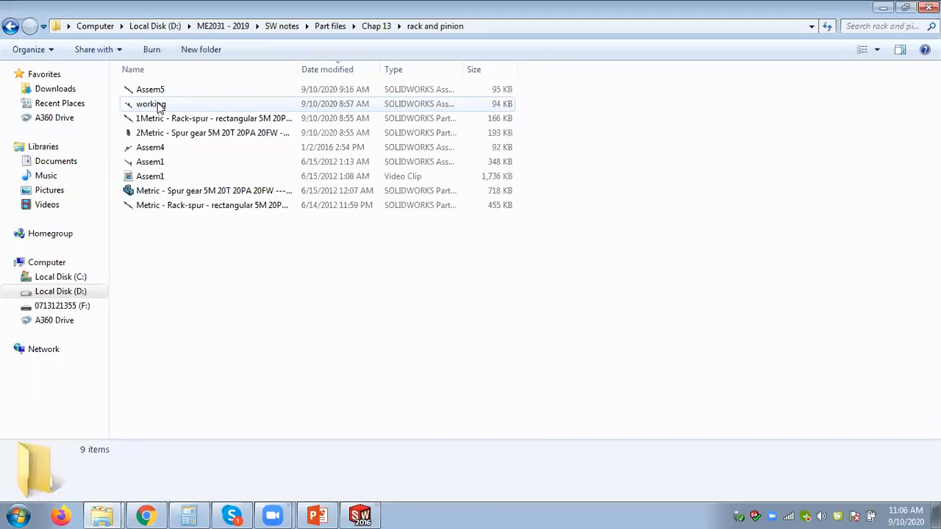
left_click(877, 50)
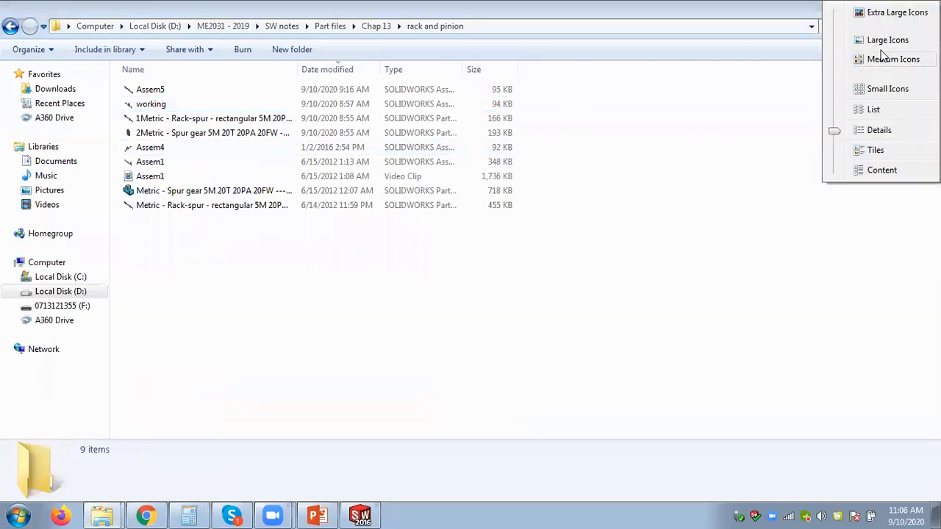
left_click(884, 36)
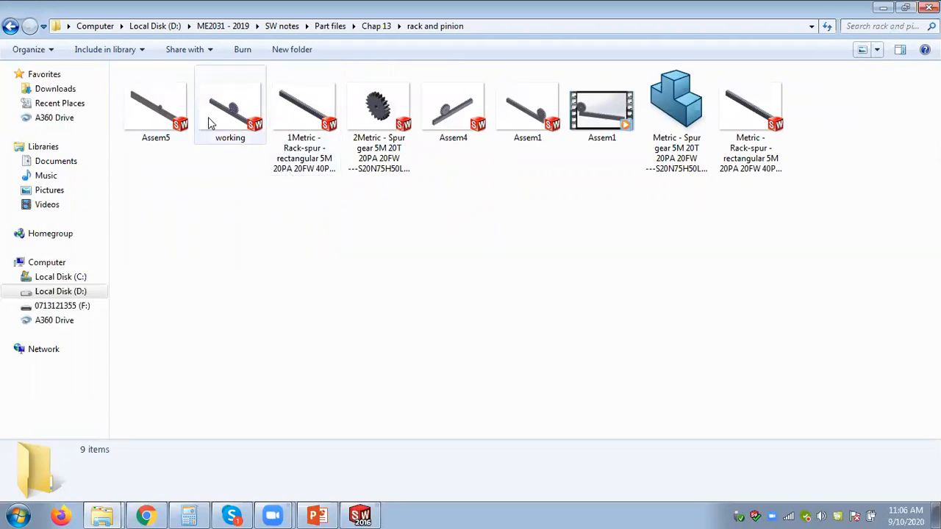
left_click(293, 120)
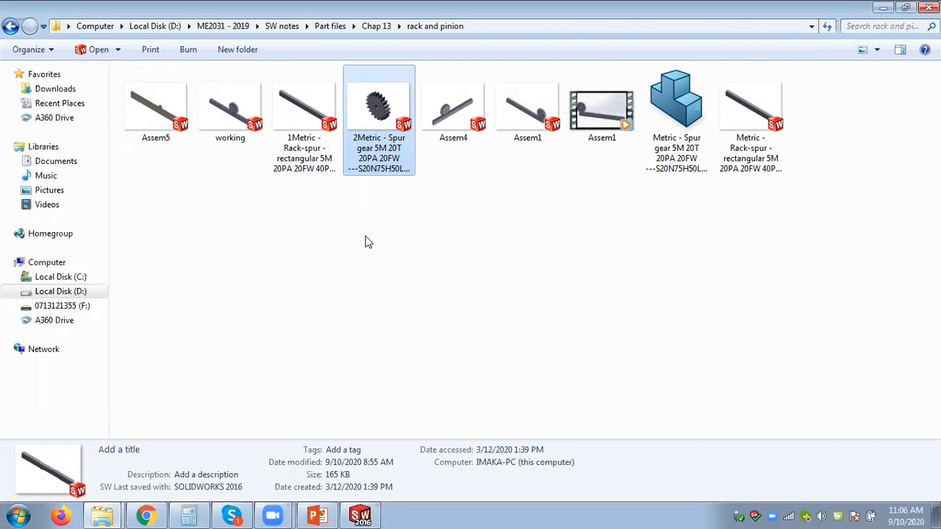
- Switch back to SOLIDWORKS and create a new assembly document
left_click(358, 515)
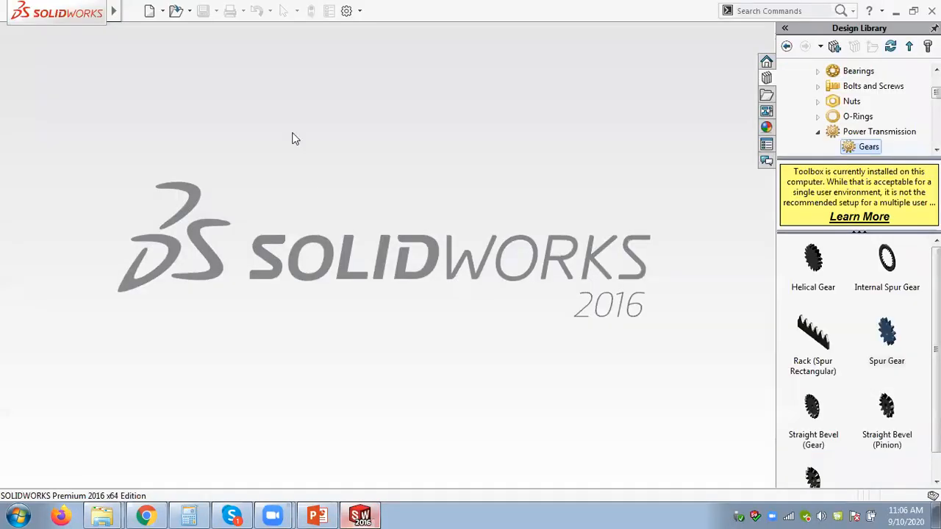
left_click(164, 13)
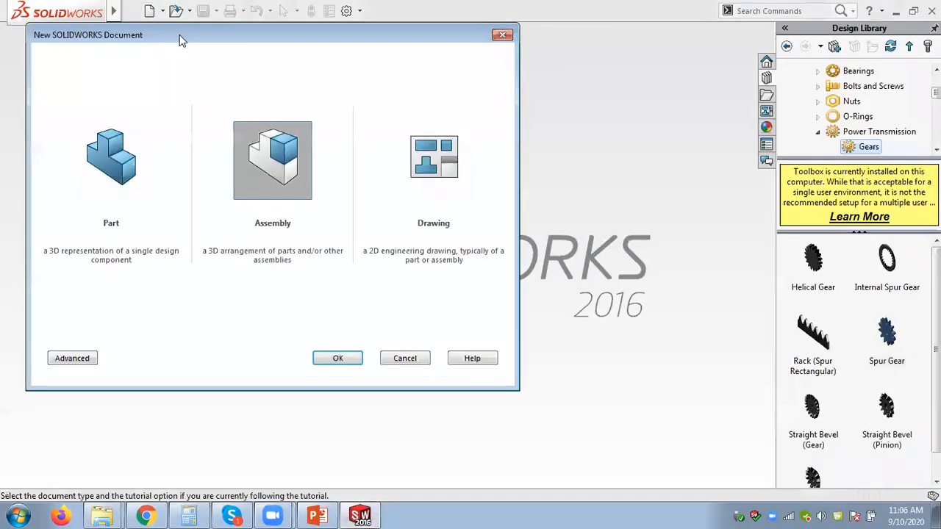
double_click(258, 146)
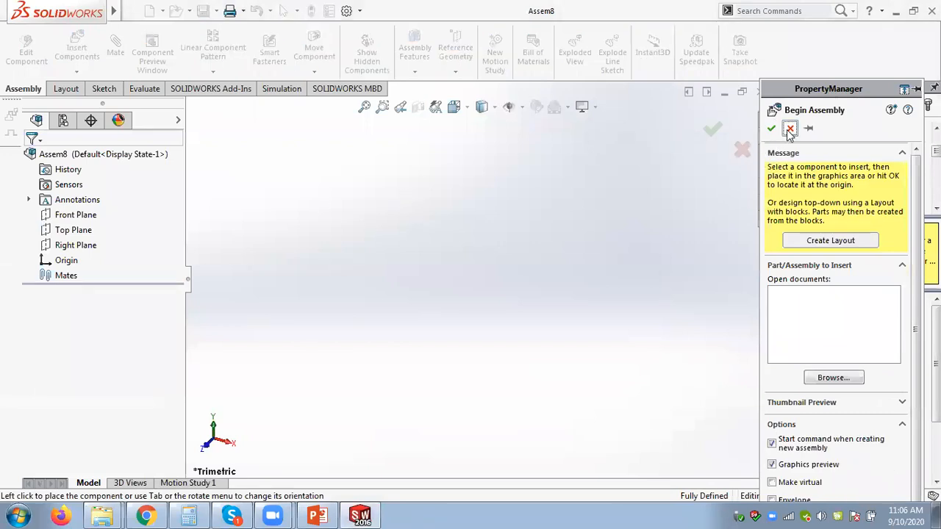
- Dismiss the Begin Assembly command and expand the "rack and pinion" folder under Chap 13 in the file browser
left_click(790, 128)
left_click(766, 153)
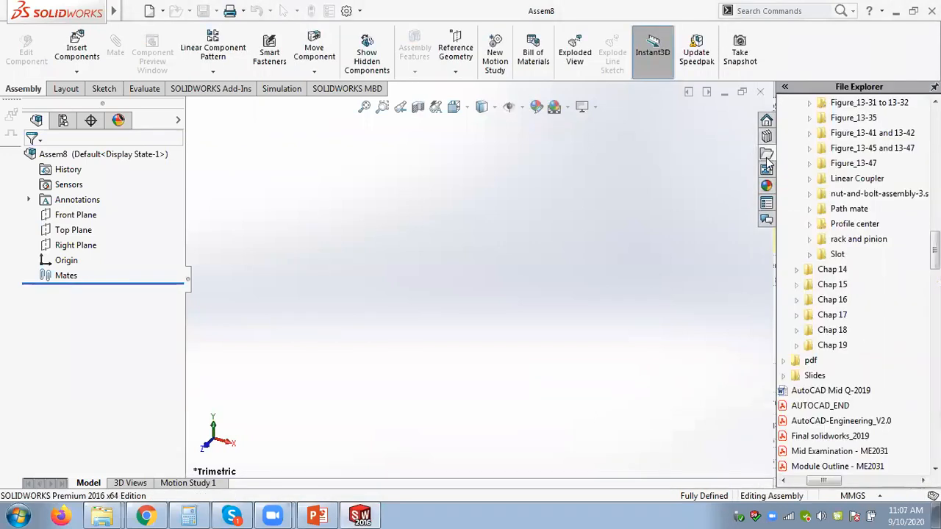
scroll(830, 213, "up", 5)
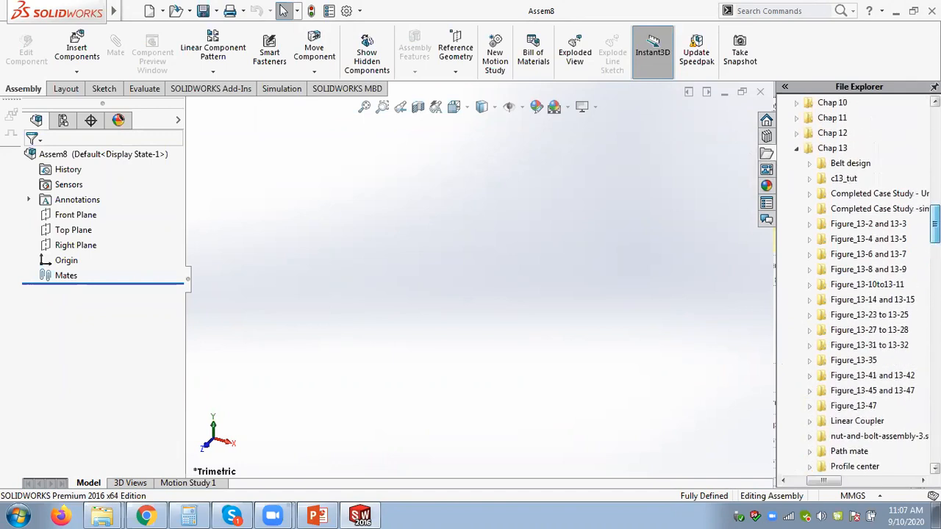
left_click(880, 360)
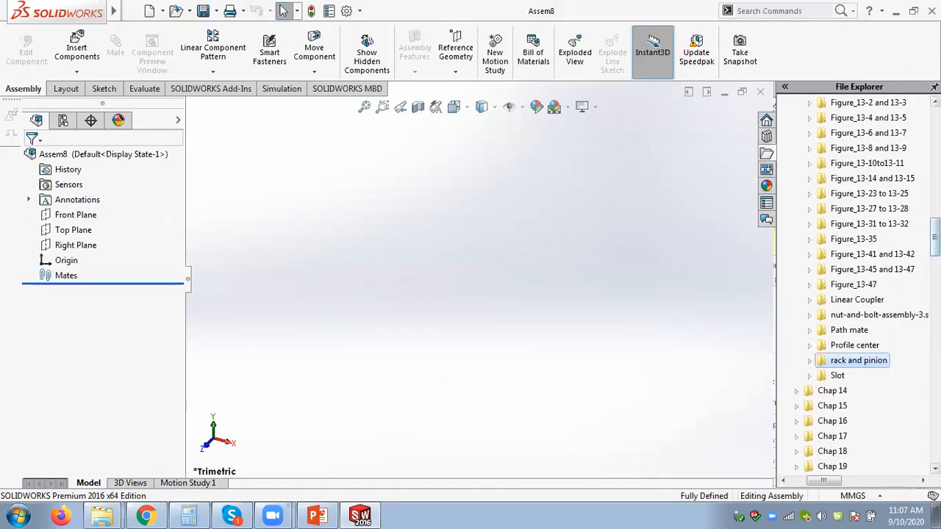
scroll(860, 346, "down", 4)
left_click(810, 163)
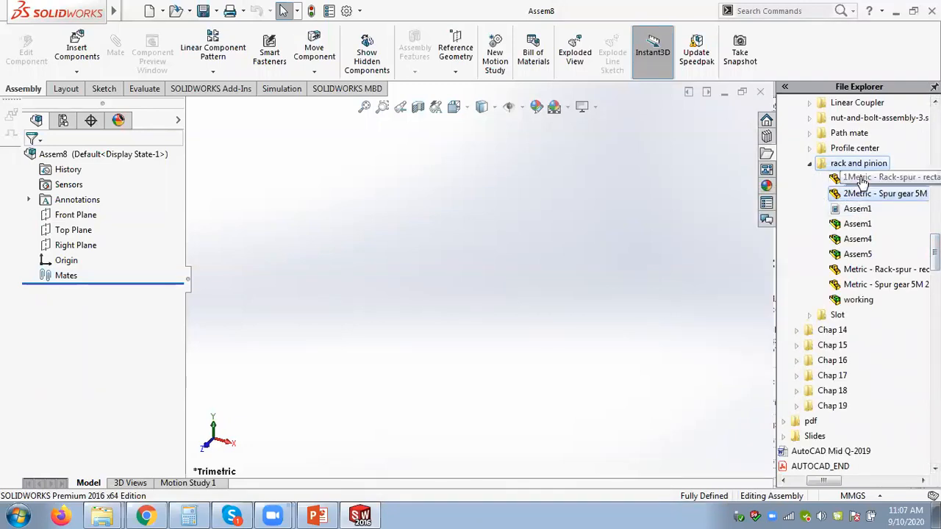
- Insert the "1Metric - Rack-spur" and "2Metric - Spur gear 5M 20T" parts into the assembly, placing the gear apart from the rack
mouse_move(861, 182)
left_click_drag(861, 182, 473, 277)
left_click(473, 277)
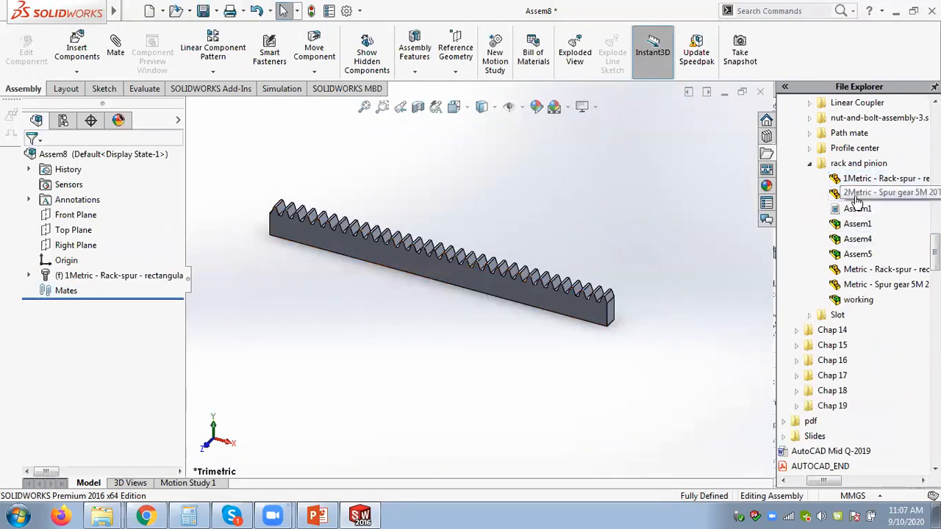
mouse_move(856, 197)
left_click_drag(855, 195, 506, 209)
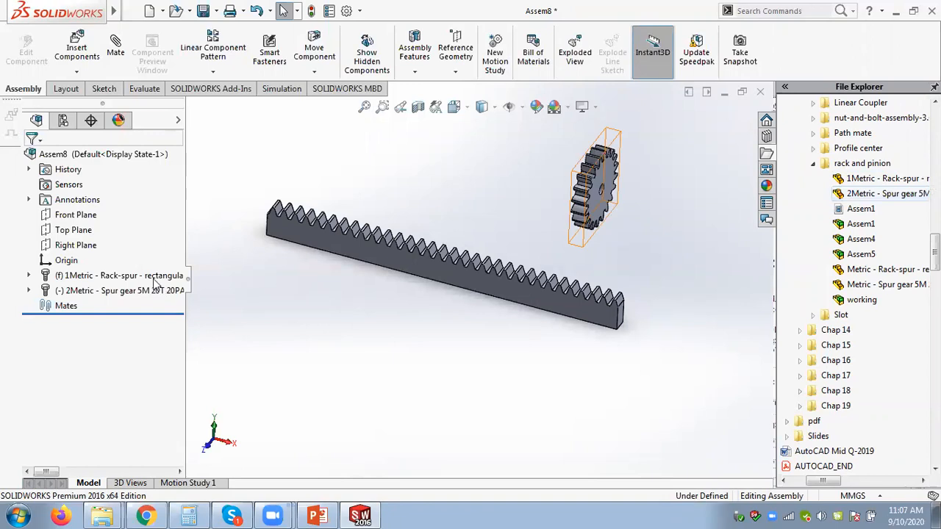
- Float the fixed rack component so that it can be positioned with mates
right_click(79, 277)
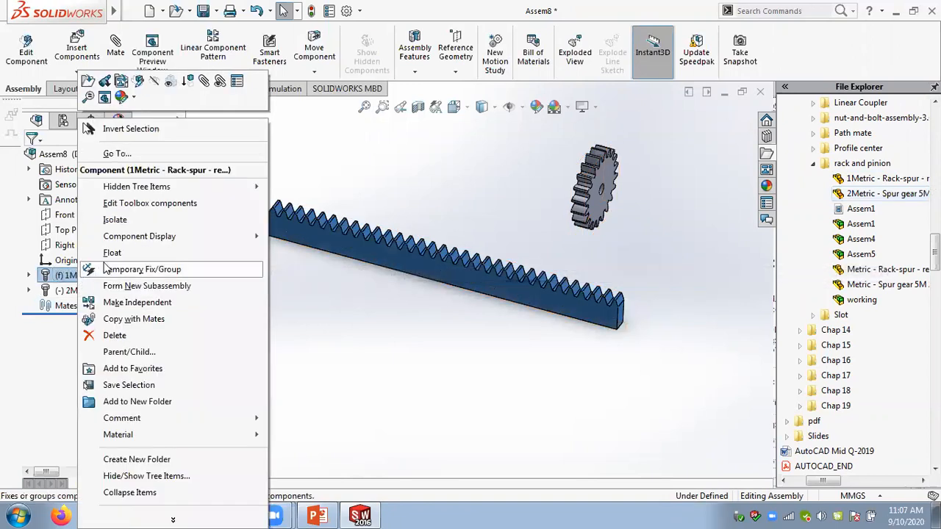
left_click(113, 253)
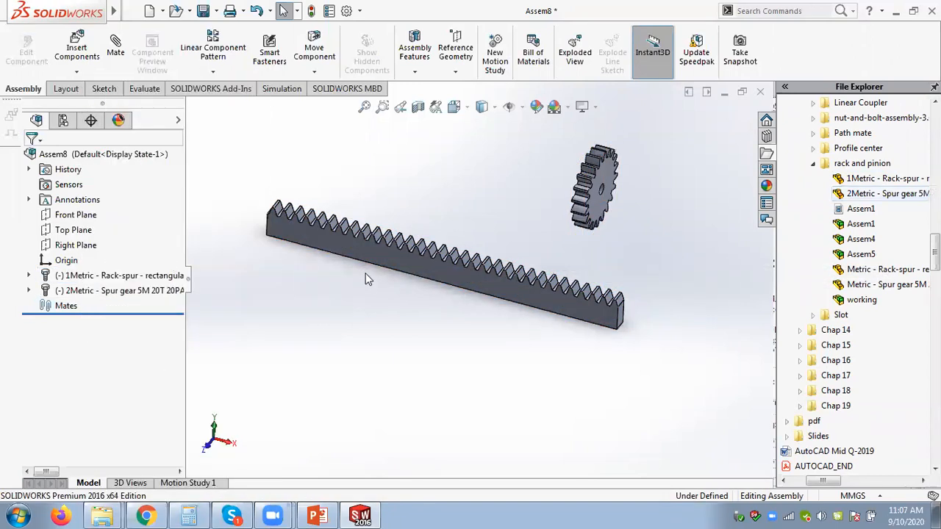
key("z")
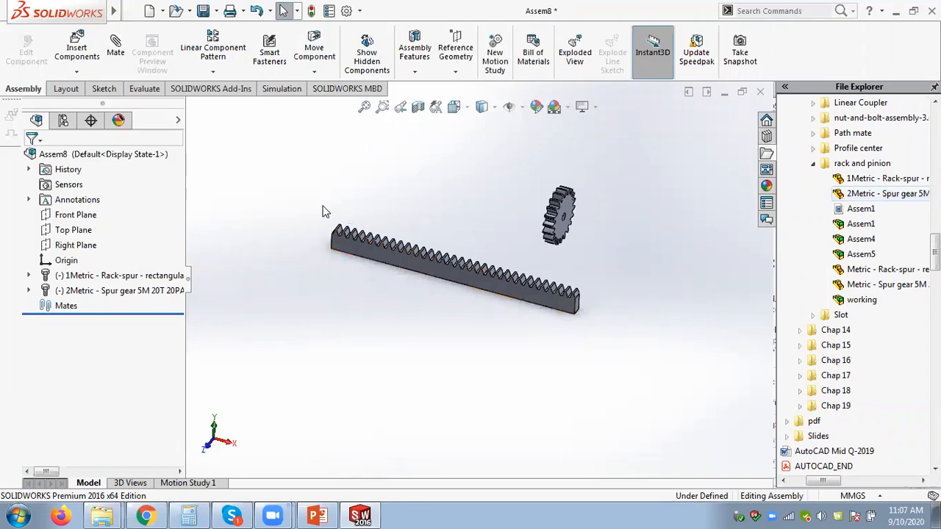
scroll(474, 223, "down", 1)
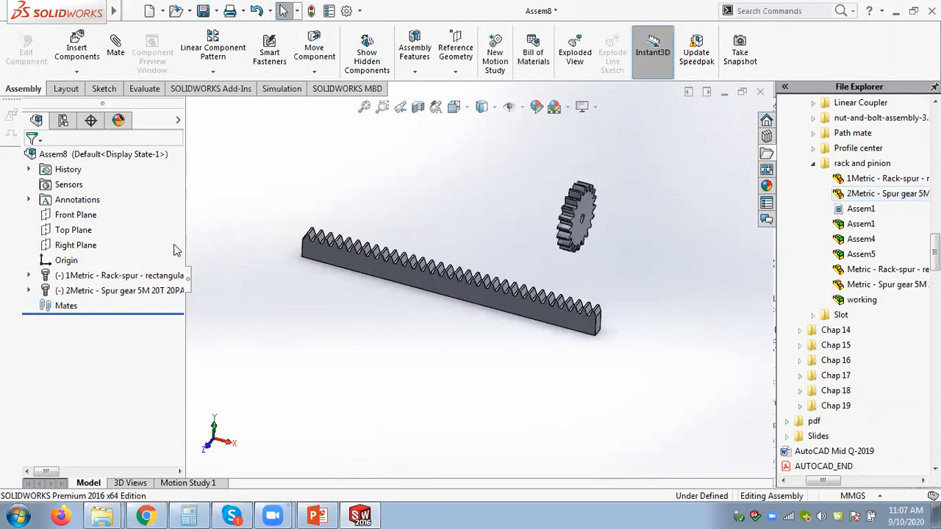
- Add a coincident mate between the assembly's Top Plane and the bottom face of the rack
left_click(83, 232)
key("ctrl+8")
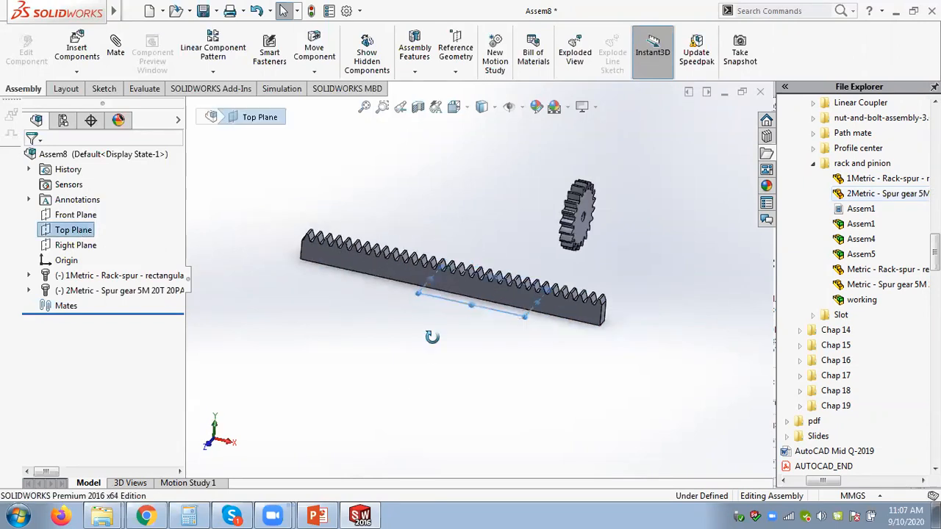
scroll(395, 193, "down", 4)
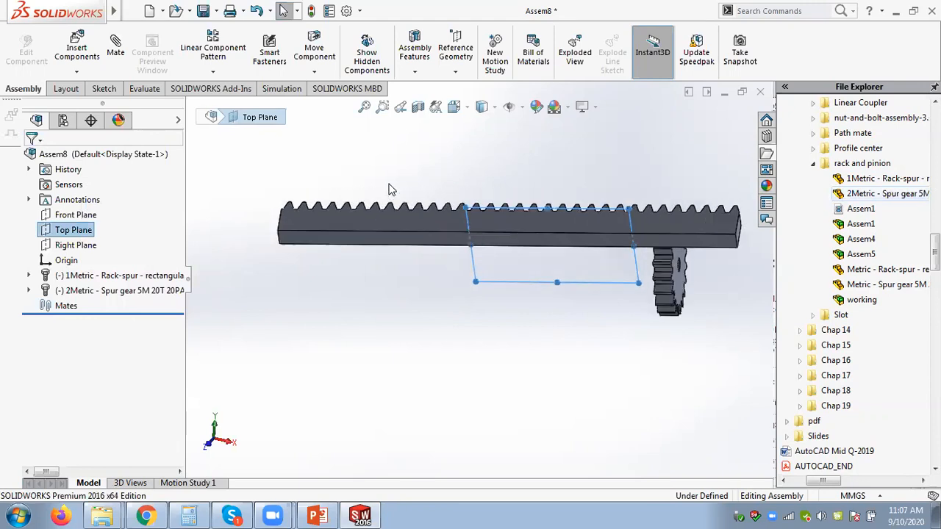
left_click(376, 280)
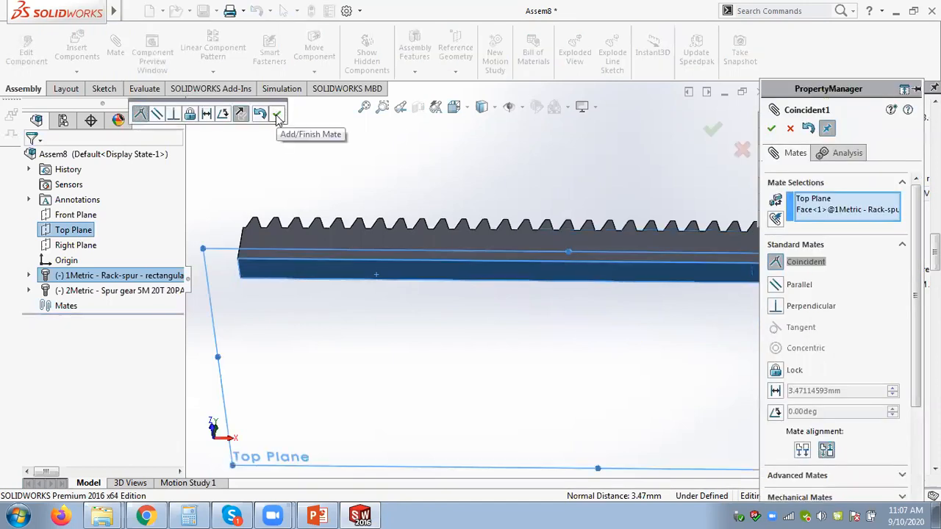
left_click(277, 114)
middle_click_drag(498, 276, 414, 176)
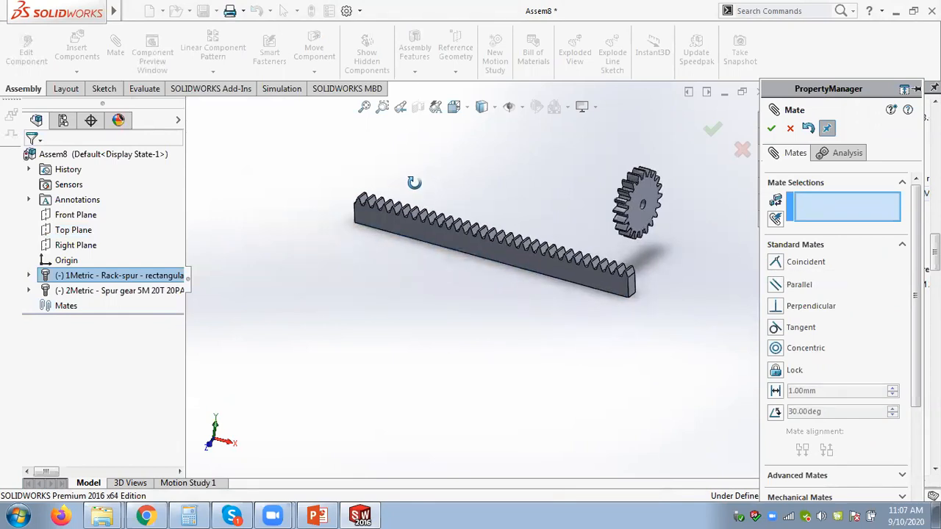
- Add a coincident mate between the assembly's Front Plane and the rack's long front face, and finish mating
left_click(76, 215)
left_click(437, 240)
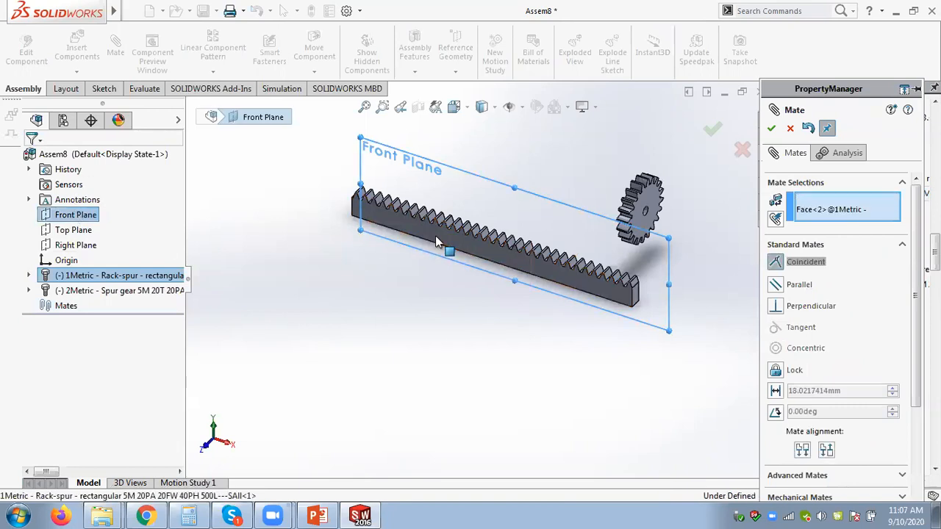
left_click(591, 219)
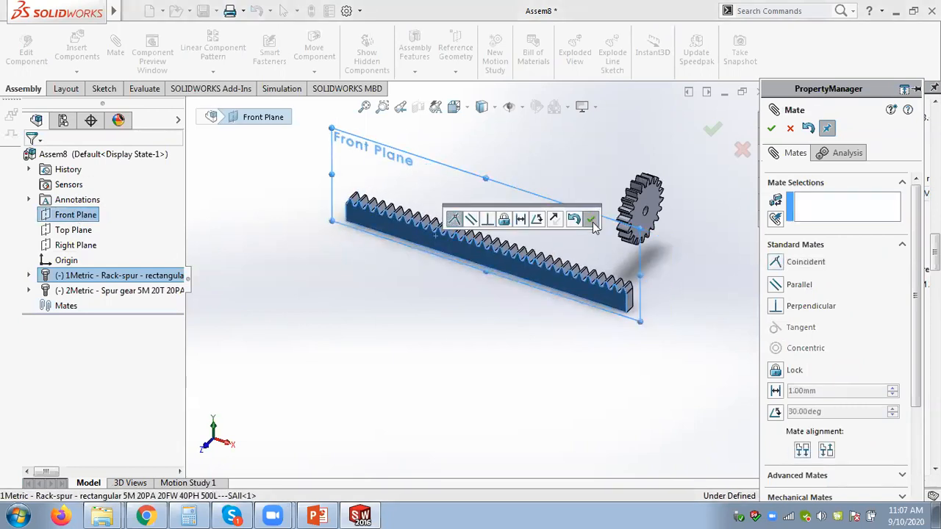
left_click(771, 130)
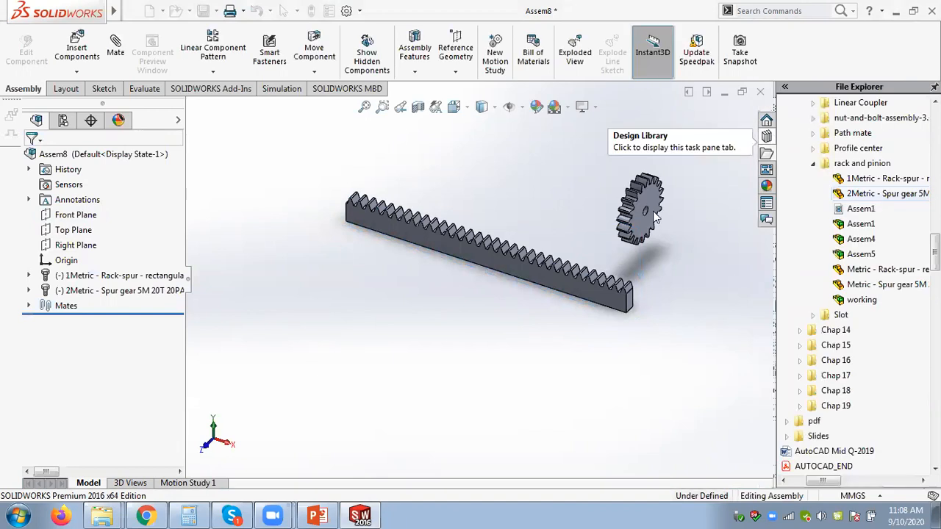
- Slide the rack lengthwise to test its remaining freedom and expand the mates list to review its two coincident mates
left_click_drag(559, 280, 581, 292)
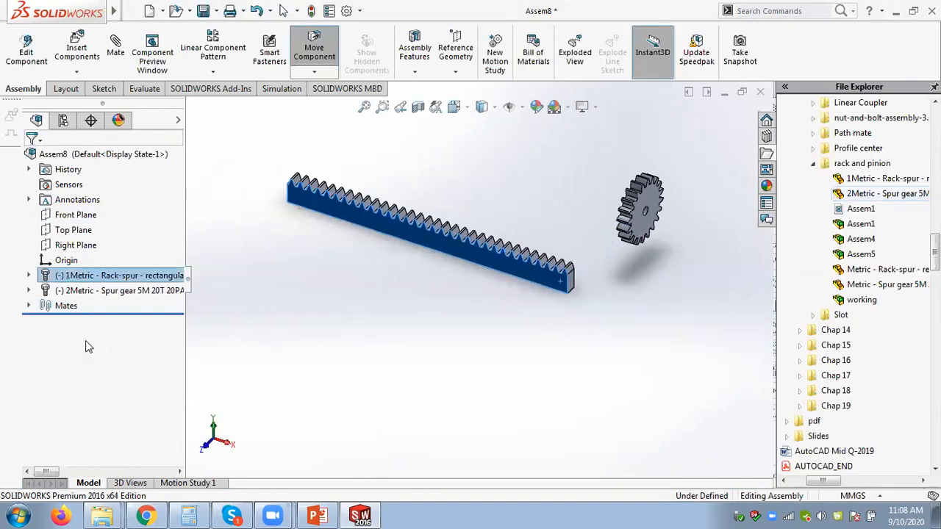
left_click(29, 305)
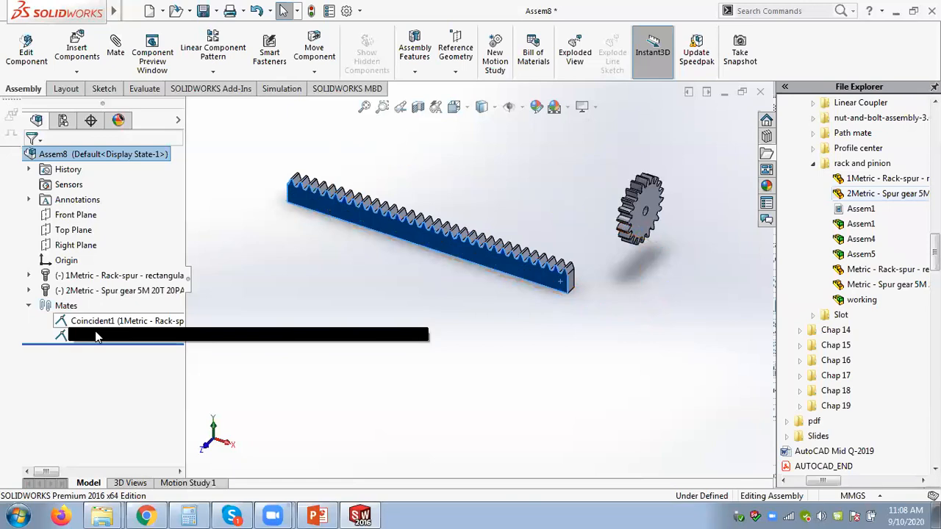
left_click_drag(376, 220, 485, 297)
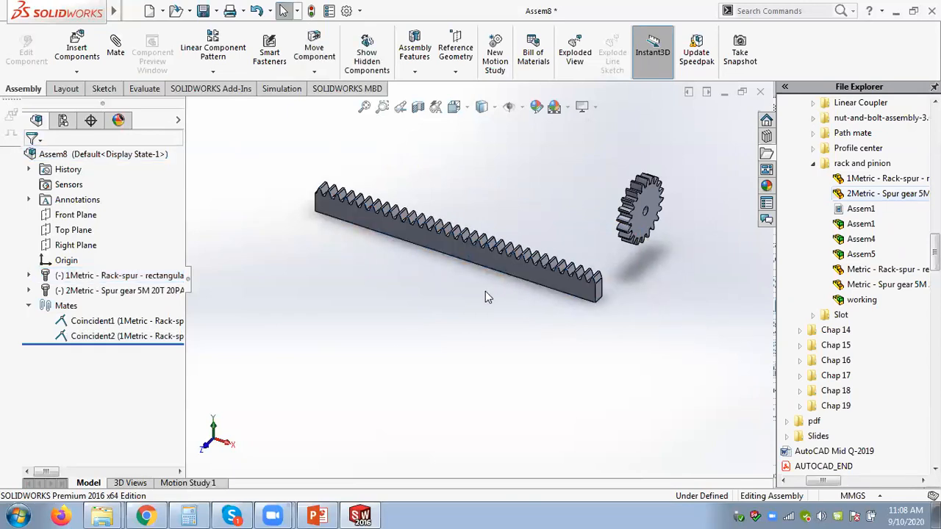
- Move the spur gear above the middle of the rack and rotate it freely so its flat face turns toward the rack's front
scroll(493, 195, "down", 4)
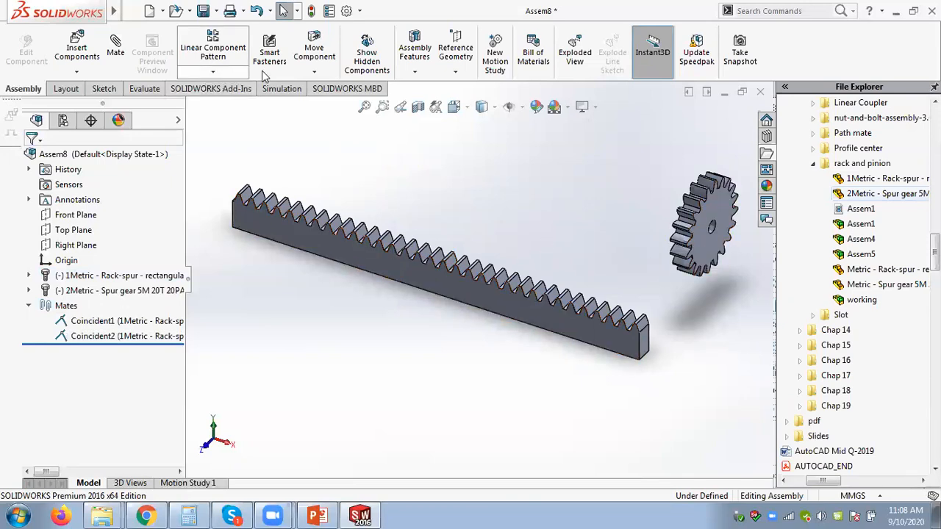
left_click_drag(698, 232, 432, 179)
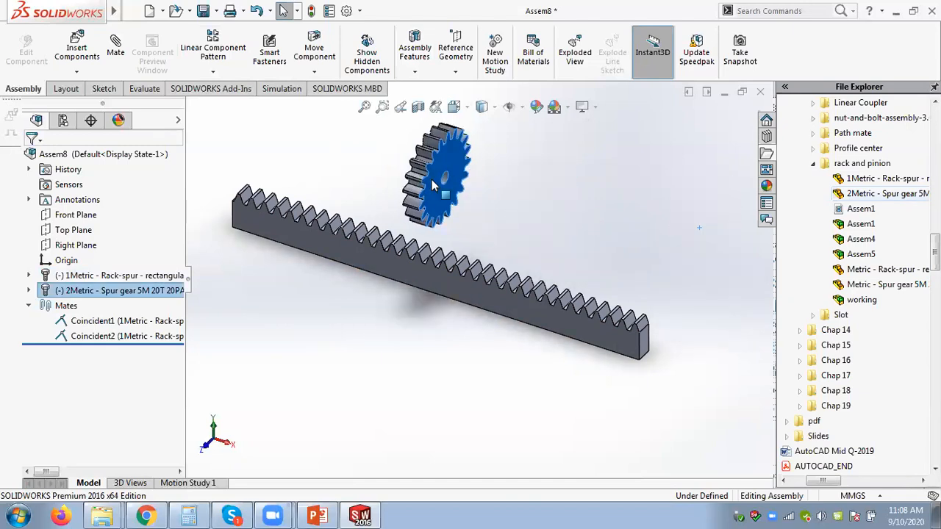
key("Escape")
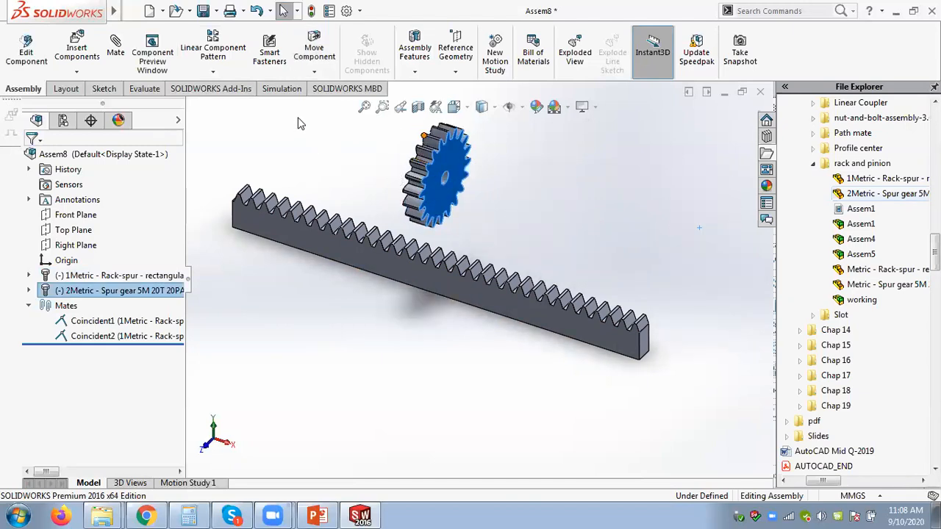
left_click(314, 71)
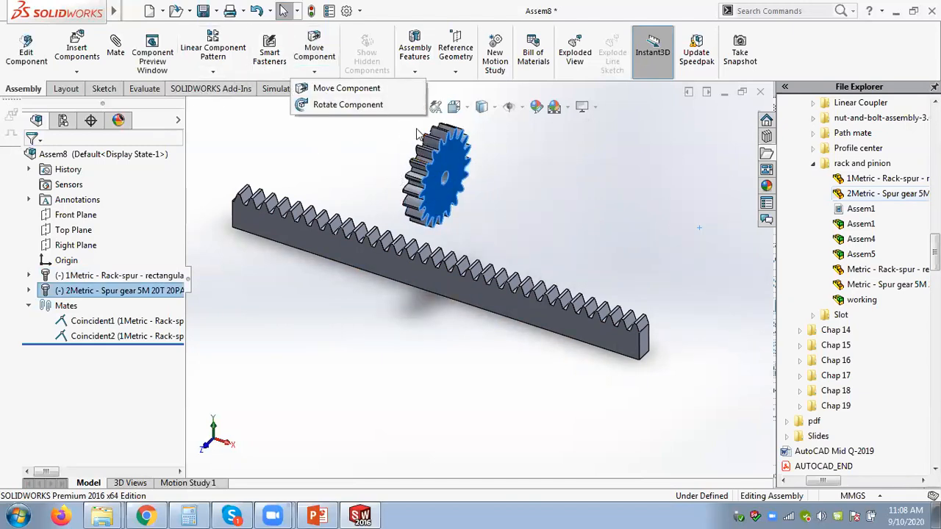
left_click(348, 104)
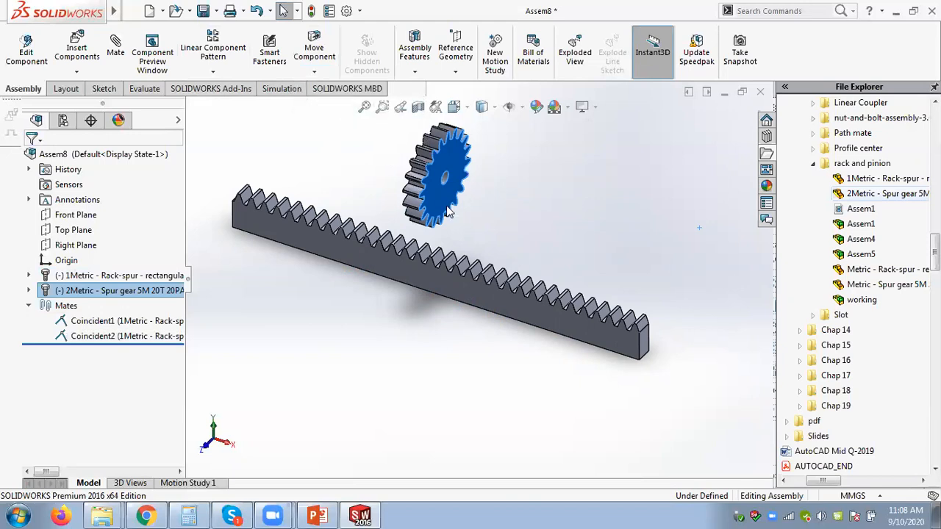
left_click_drag(444, 205, 364, 212)
middle_click_drag(453, 214, 542, 235)
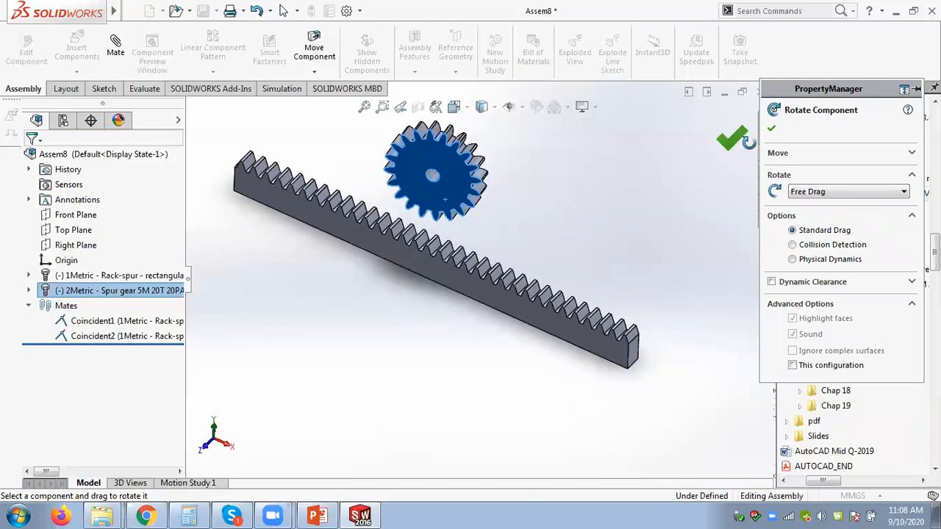
left_click(772, 129)
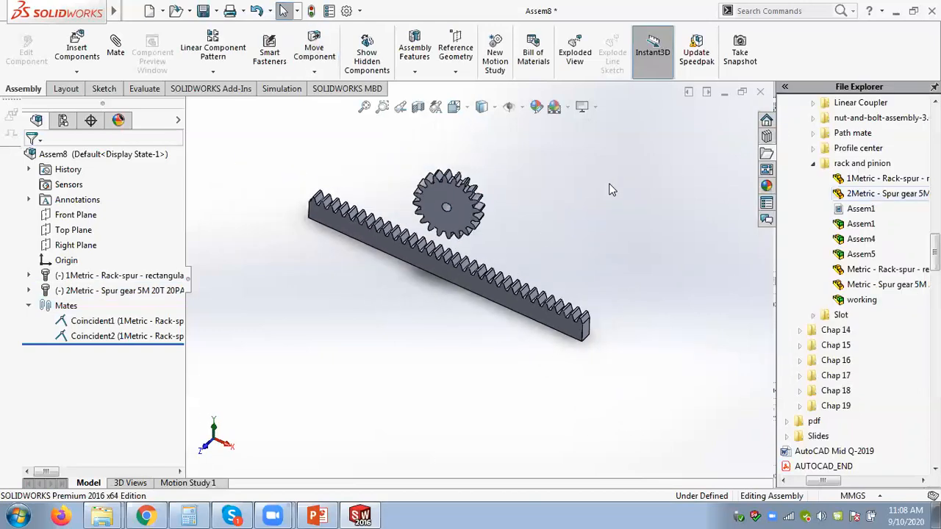
- Examine the gear's position and tooth alignment relative to the rack from several views
middle_click_drag(611, 146, 612, 151)
scroll(432, 209, "down", 3)
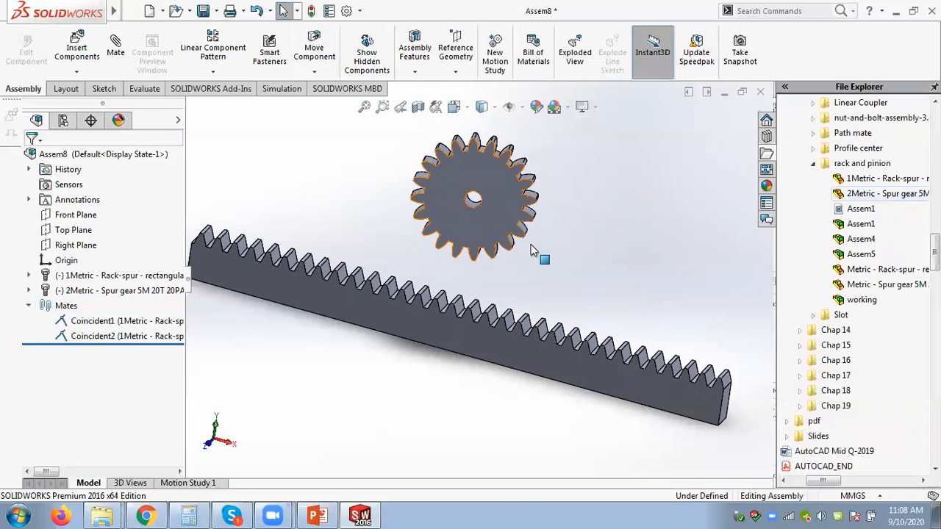
scroll(536, 257, "up", 5)
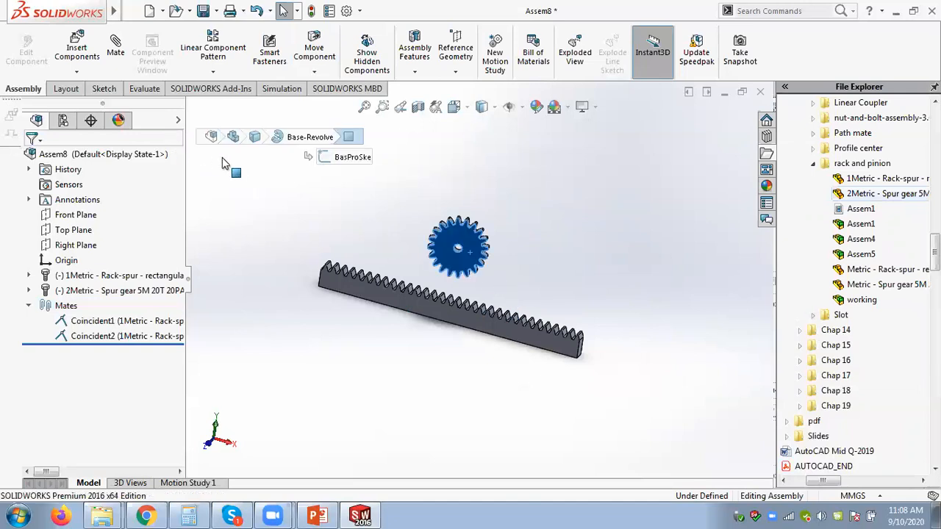
left_click(223, 162)
scroll(366, 295, "down", 1)
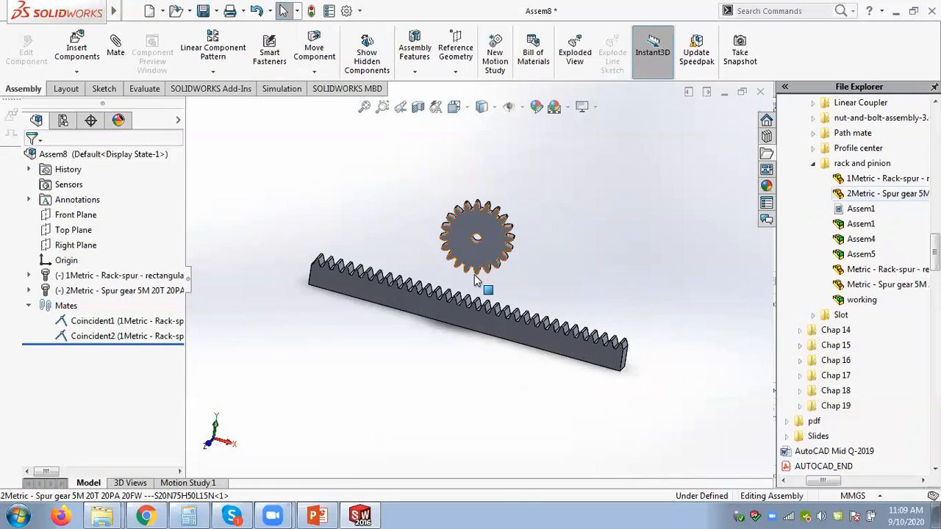
scroll(474, 275, "down", 3)
scroll(478, 266, "up", 3)
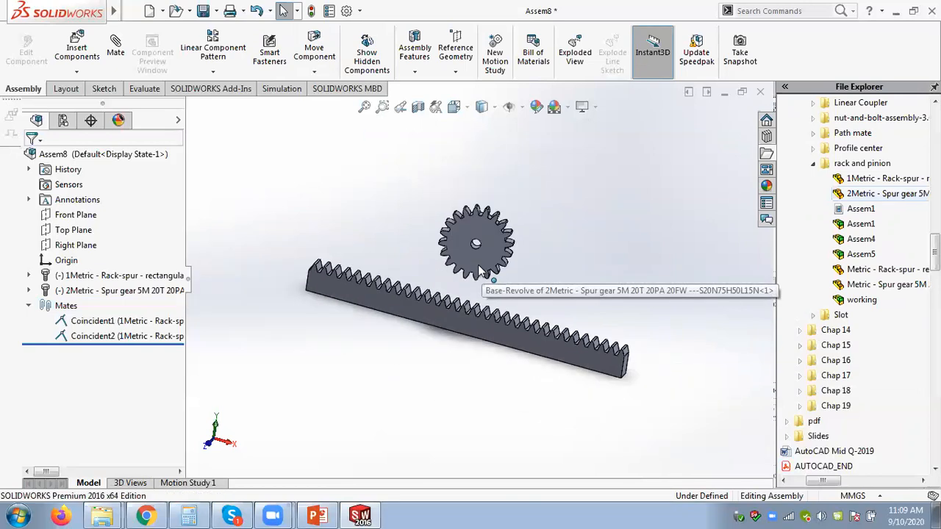
left_click(463, 108)
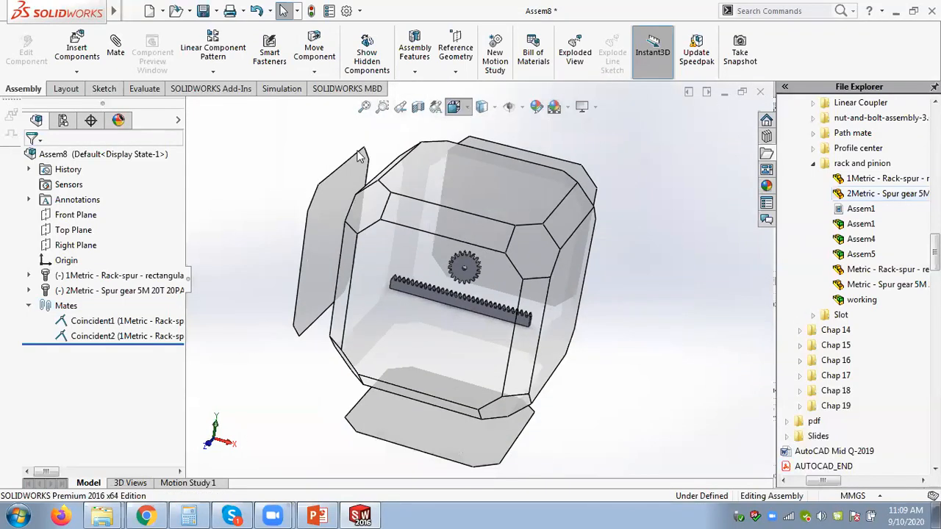
left_click(359, 156)
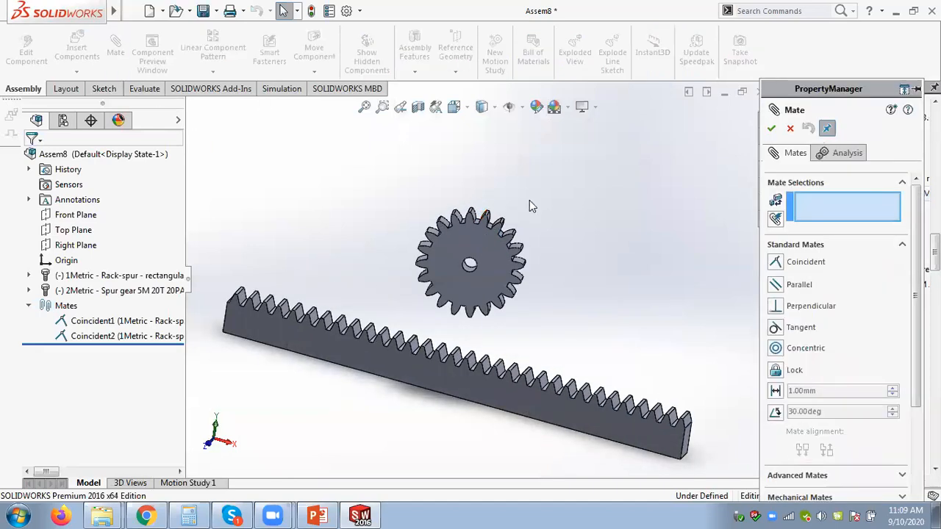
- Add a coincident mate between the spur gear's front face and the assembly's Front Plane
left_click(451, 273)
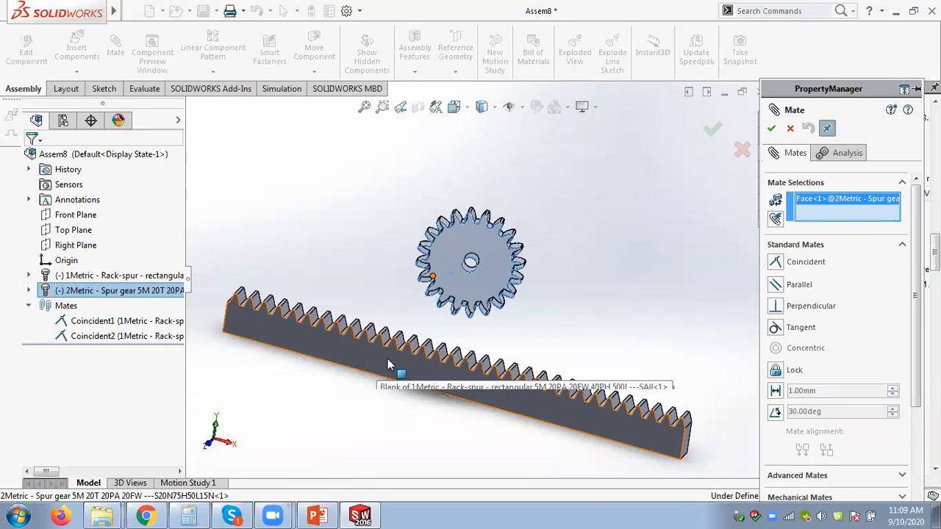
left_click(77, 217)
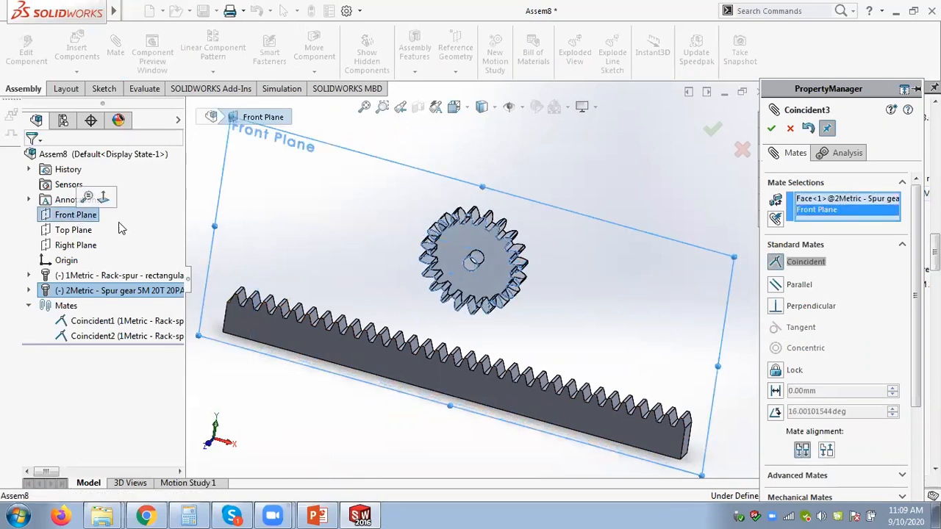
middle_click_drag(439, 248, 638, 216)
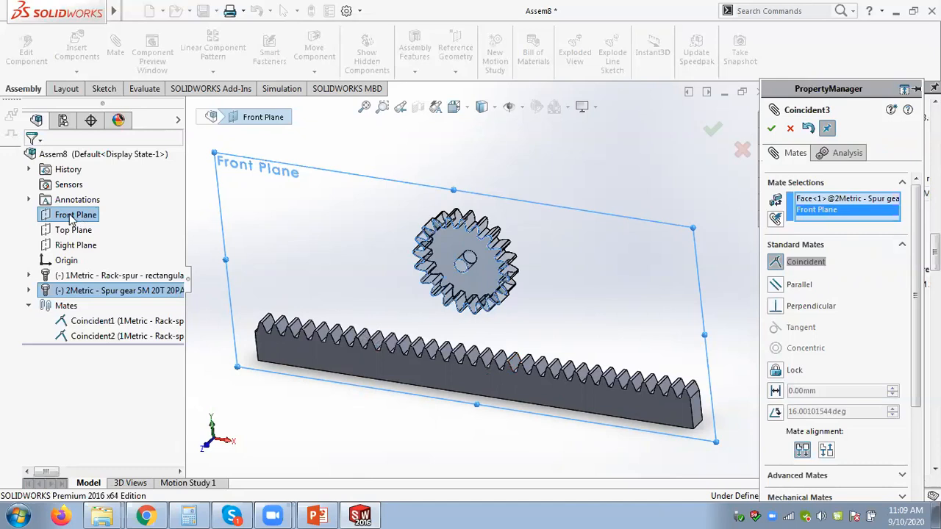
left_click(771, 128)
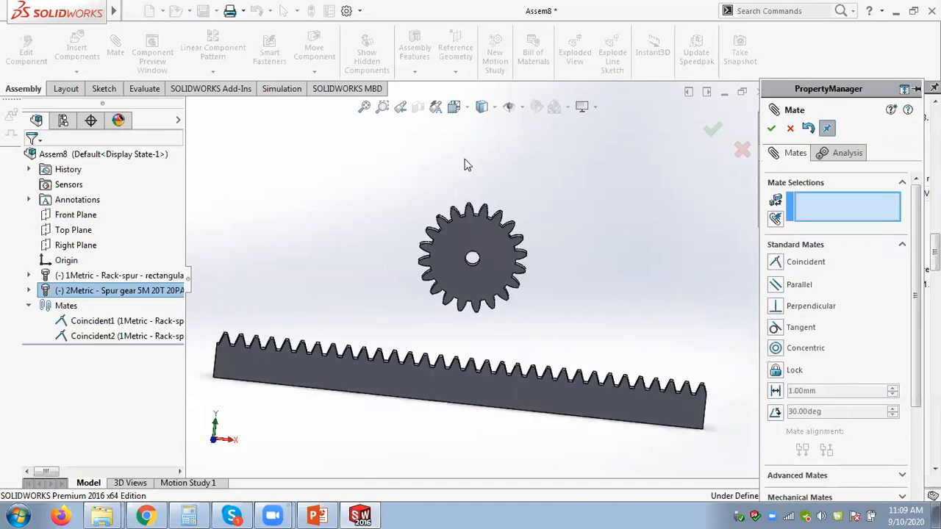
- Switch to the front view and lower the spur gear until its bottom teeth mesh with the rack's teeth
left_click(468, 109)
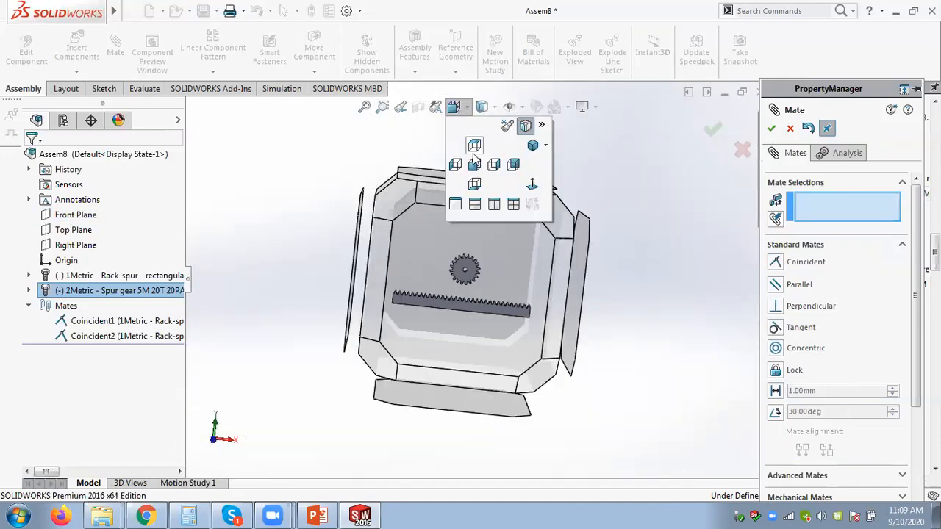
left_click(478, 197)
left_click_drag(488, 277, 489, 332)
scroll(476, 332, "down", 4)
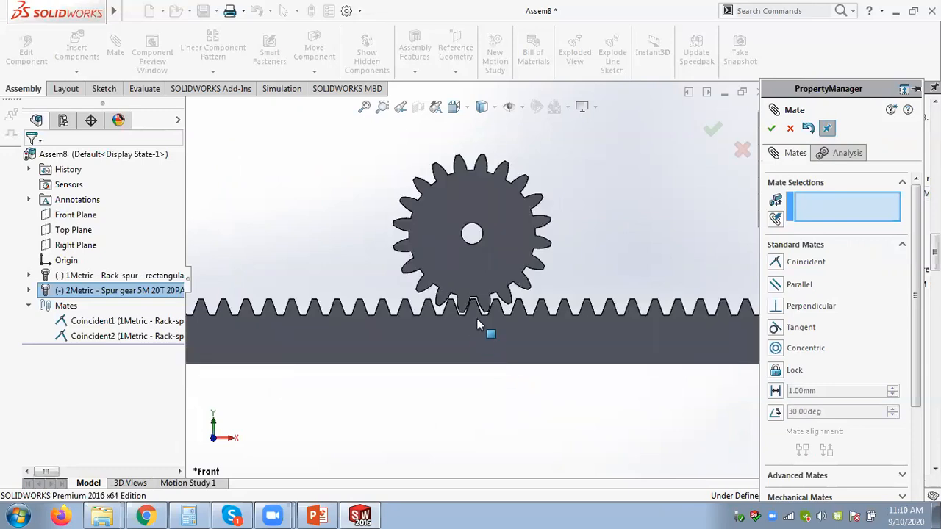
scroll(476, 324, "up", 2)
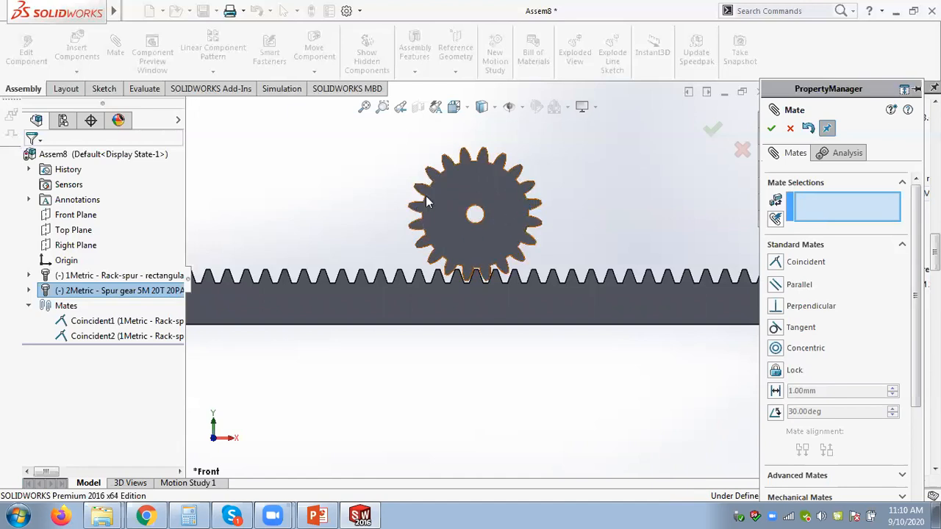
- Start a Rack Pinion mechanical mate and select the rack's long lower front edge as the rack
middle_click_drag(604, 252, 602, 290)
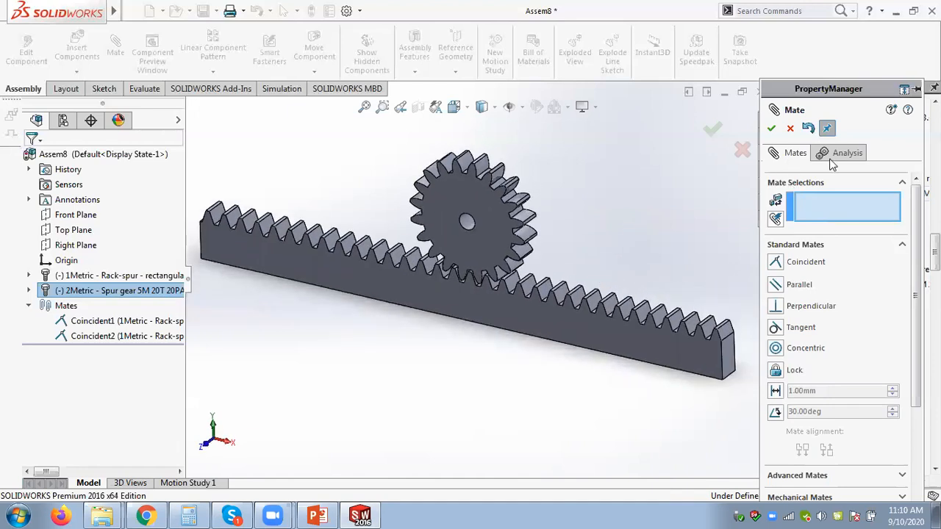
scroll(868, 294, "down", 3)
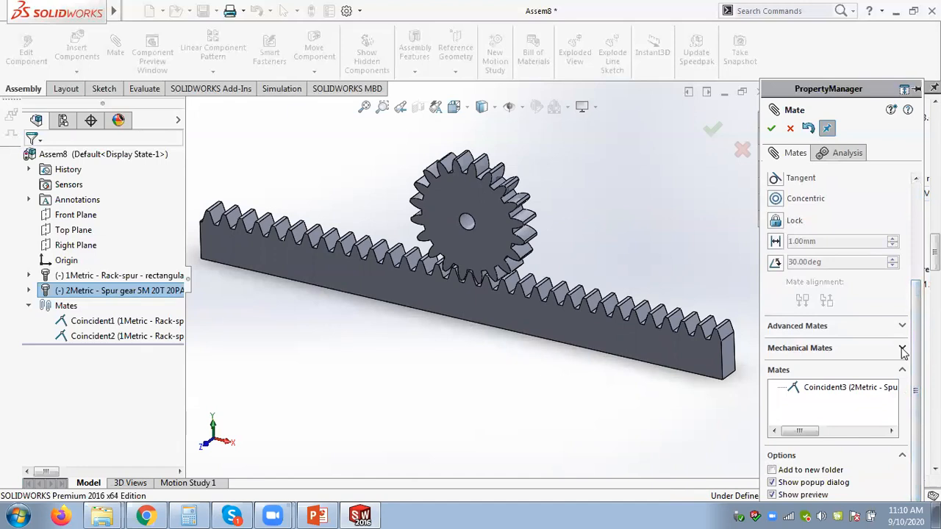
left_click(902, 349)
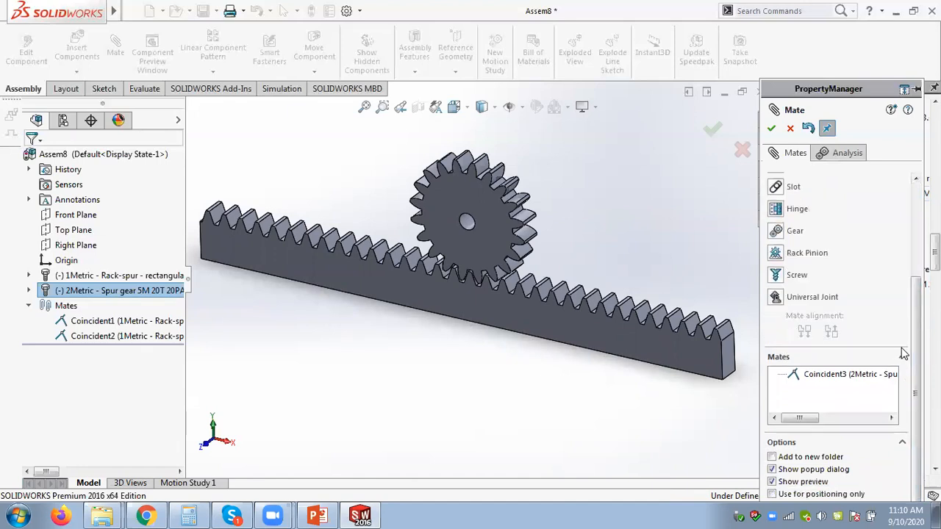
left_click(777, 253)
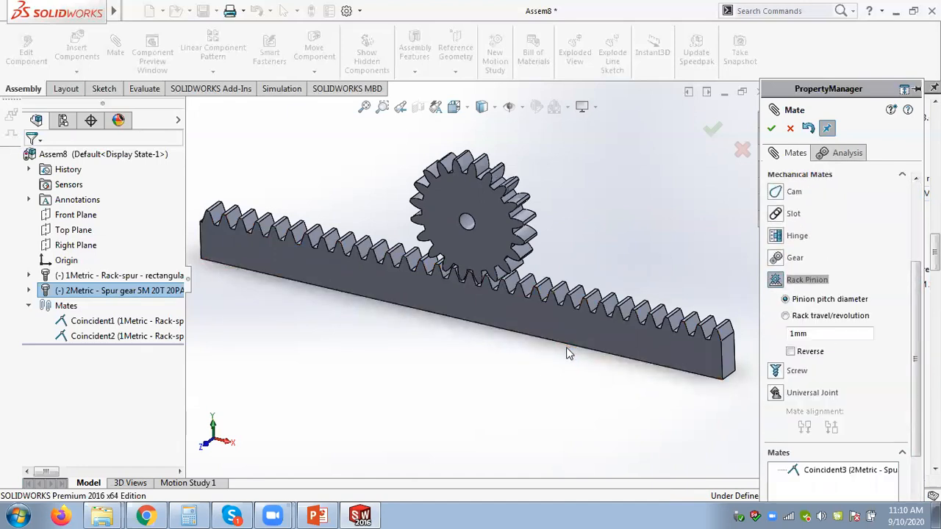
left_click_drag(917, 327, 916, 249)
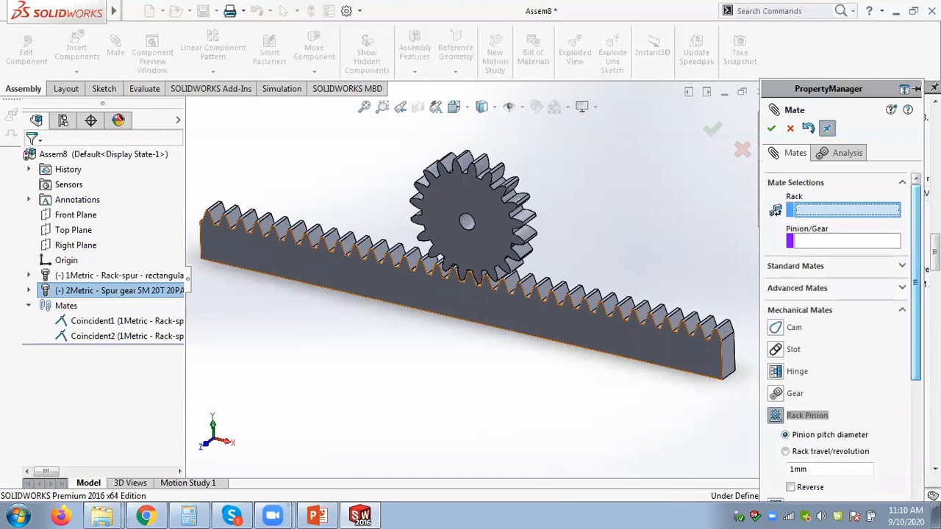
middle_click_drag(547, 375, 556, 292)
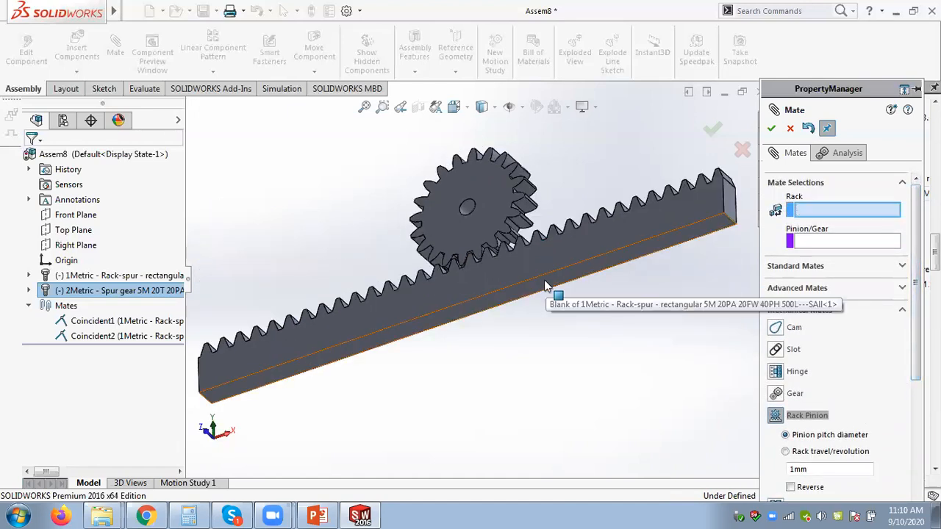
left_click(544, 278)
- Select the circular edge of the gear's bore as the pinion, keep the pinion pitch diameter option, and finish mating
middle_click_drag(589, 152, 613, 239)
scroll(456, 220, "up", 5)
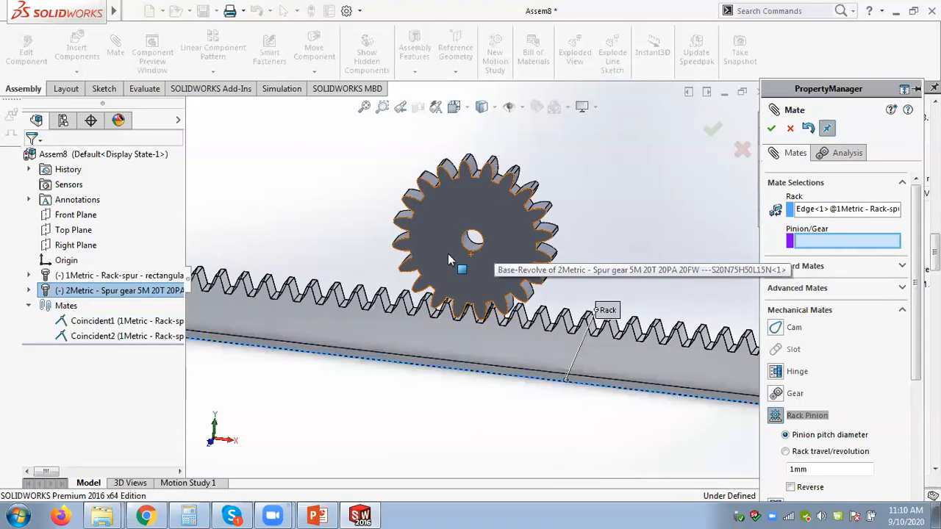
scroll(448, 253, "down", 2)
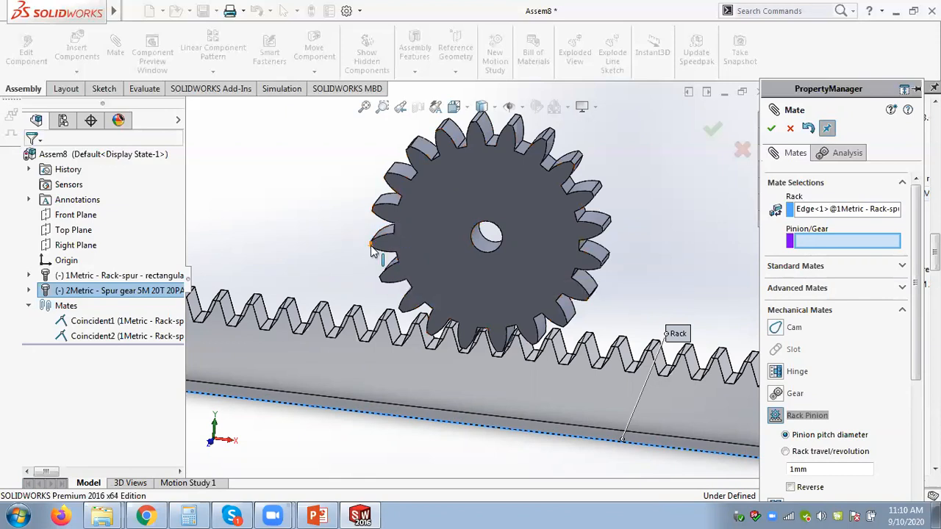
left_click(499, 229)
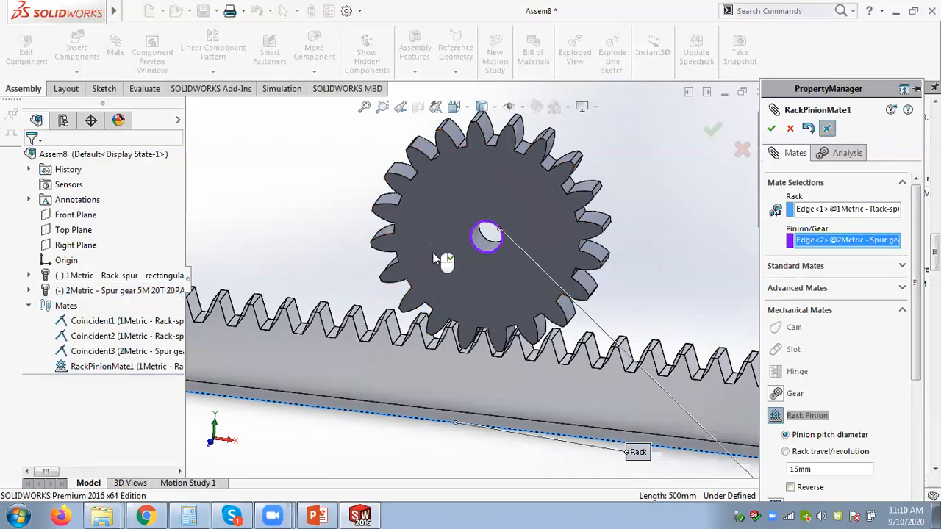
scroll(547, 301, "up", 2)
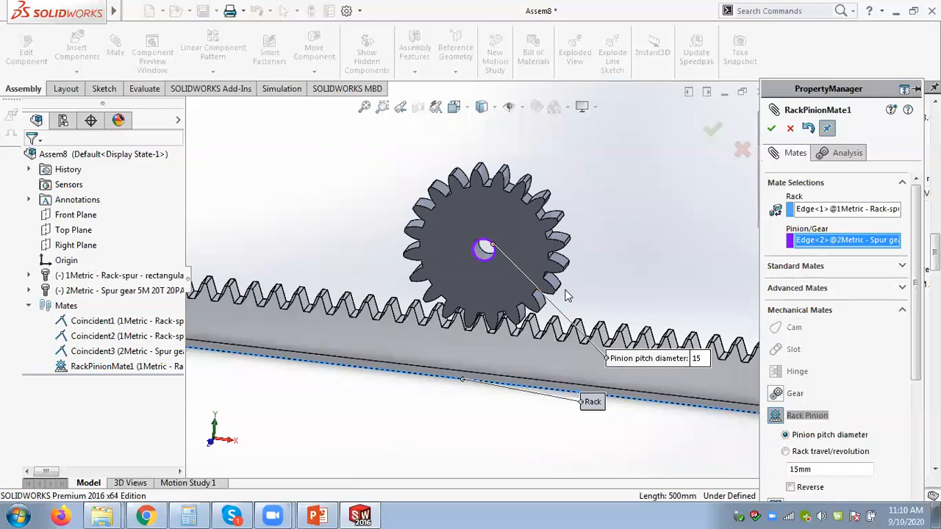
left_click(771, 129)
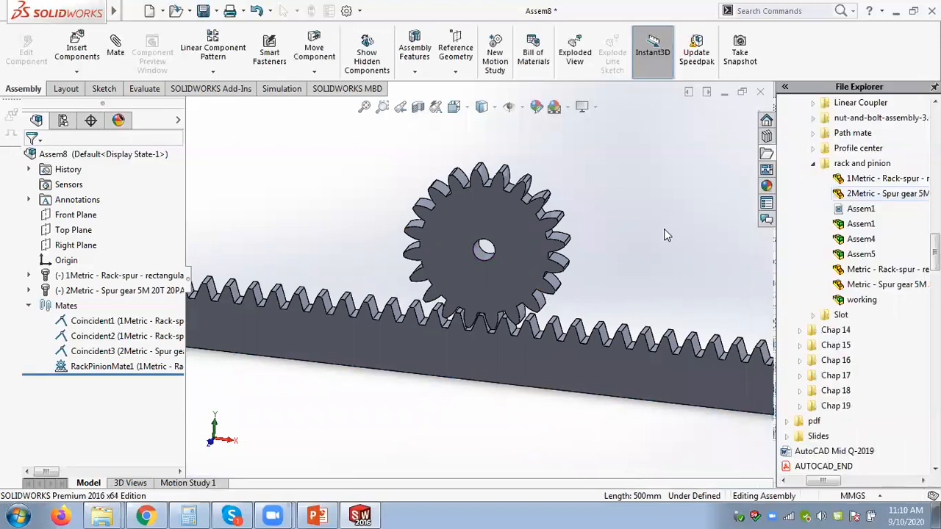
- Slide the rack lengthwise to test how the gear rotates with it, checking the tooth engagement up close
left_click(681, 276)
left_click_drag(526, 385, 478, 360)
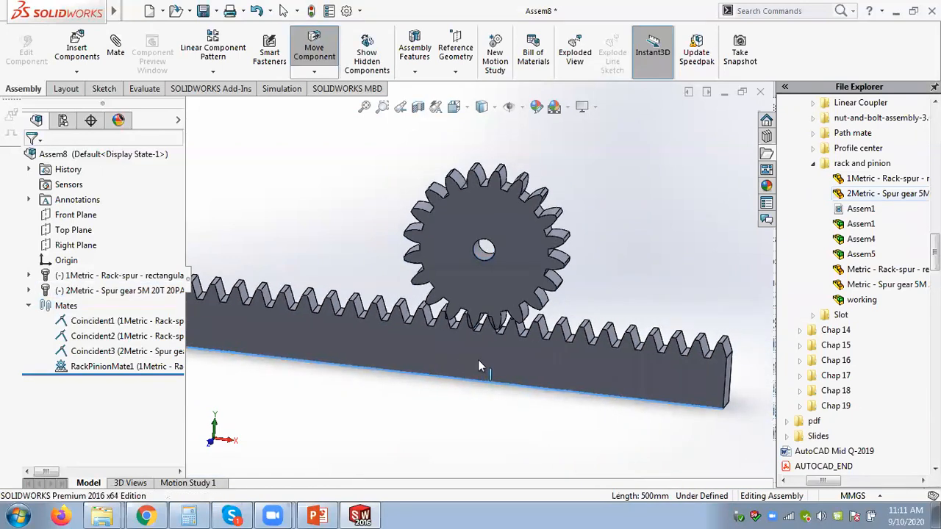
scroll(478, 359, "down", 5)
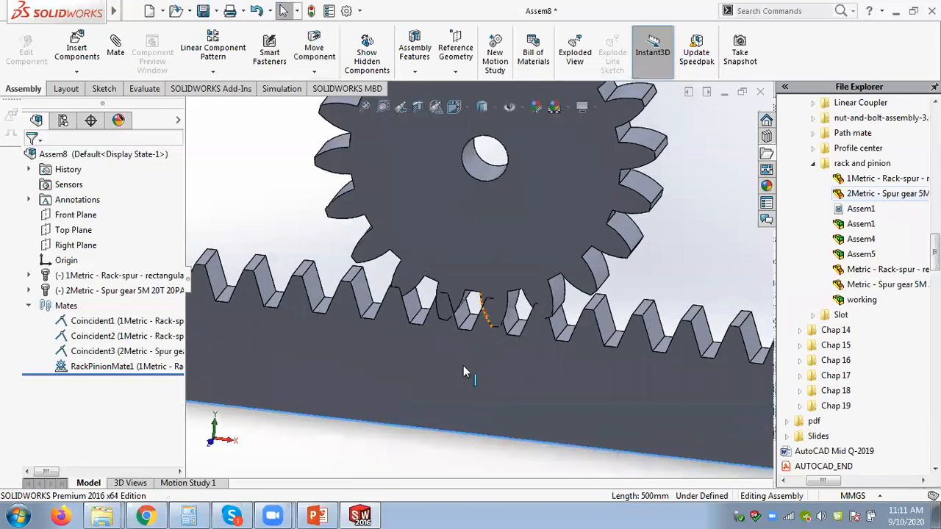
left_click(463, 365)
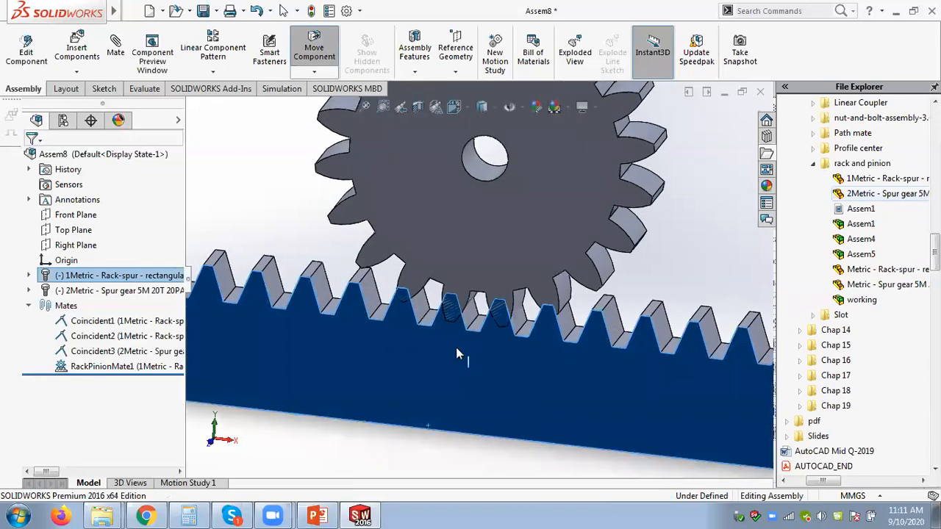
left_click(455, 347)
- Raise the spur gear slightly above the rack and slide the rack again to check the teeth's engagement
left_click_drag(455, 347, 467, 251)
left_click(523, 290)
scroll(466, 250, "up", 3)
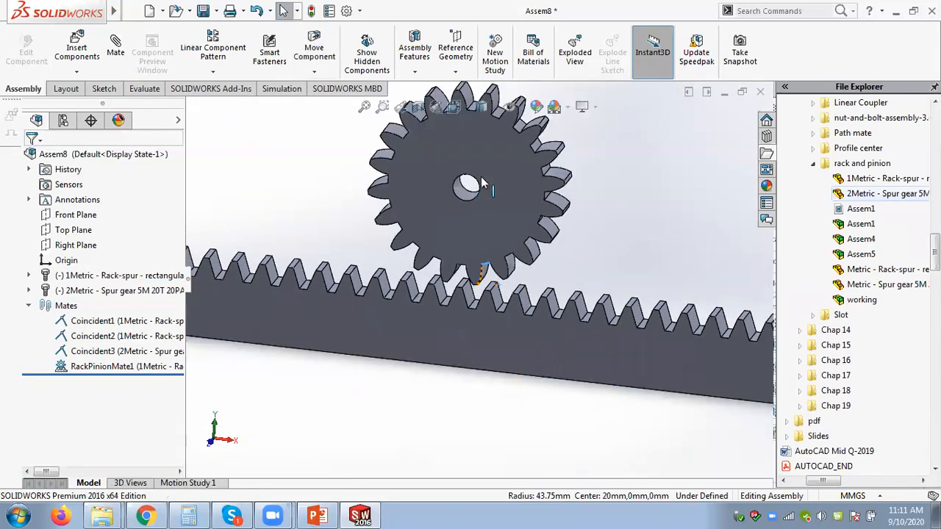
left_click_drag(469, 366, 562, 356)
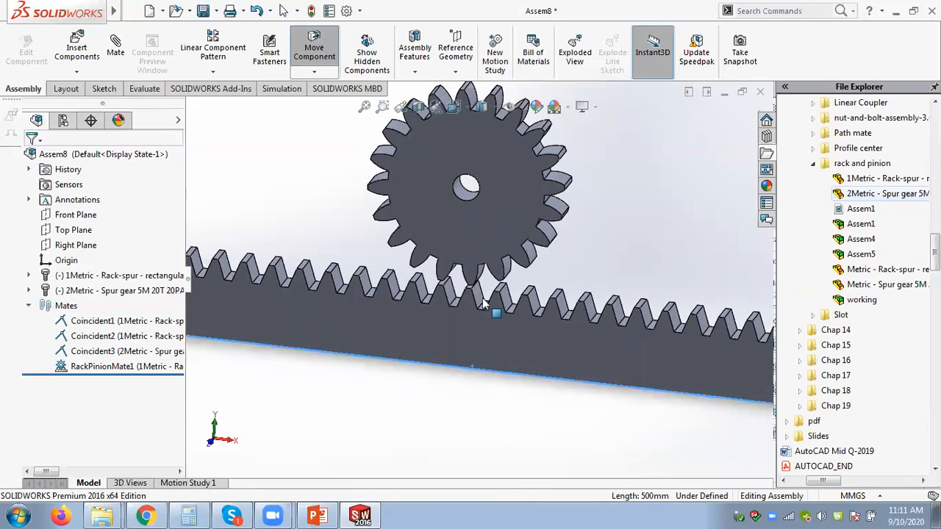
key("Escape")
scroll(445, 180, "down", 3)
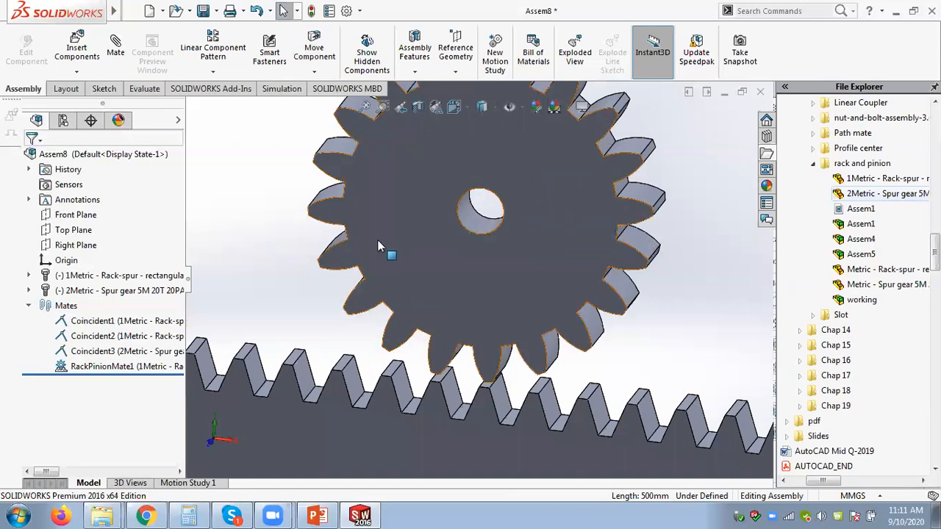
scroll(490, 290, "up", 4)
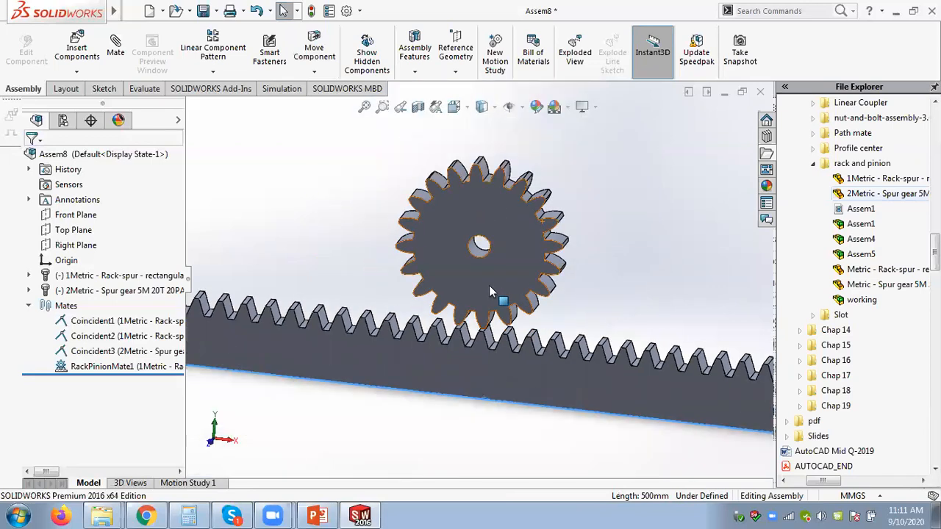
scroll(489, 285, "up", 1)
middle_click_drag(362, 199, 346, 179)
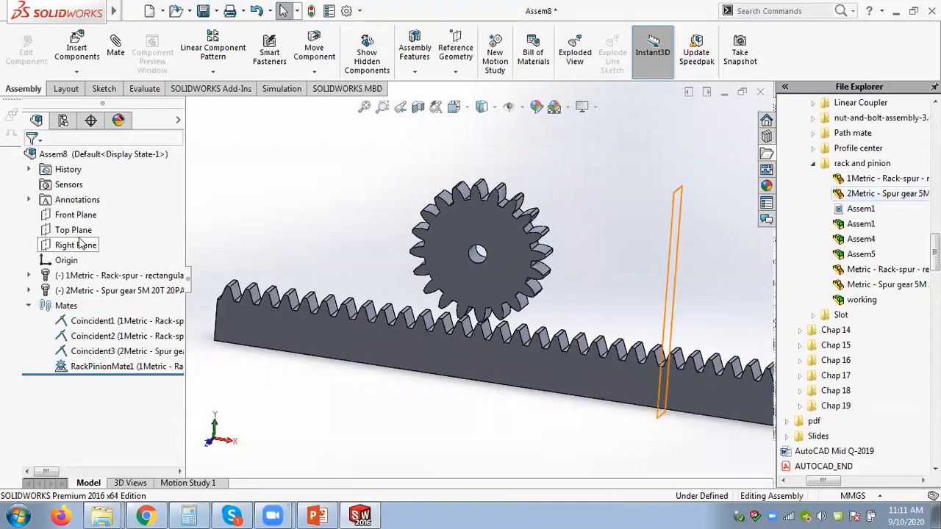
- Display the rack's feature dimensions and examine its height and length
left_click(456, 344)
double_click(374, 328)
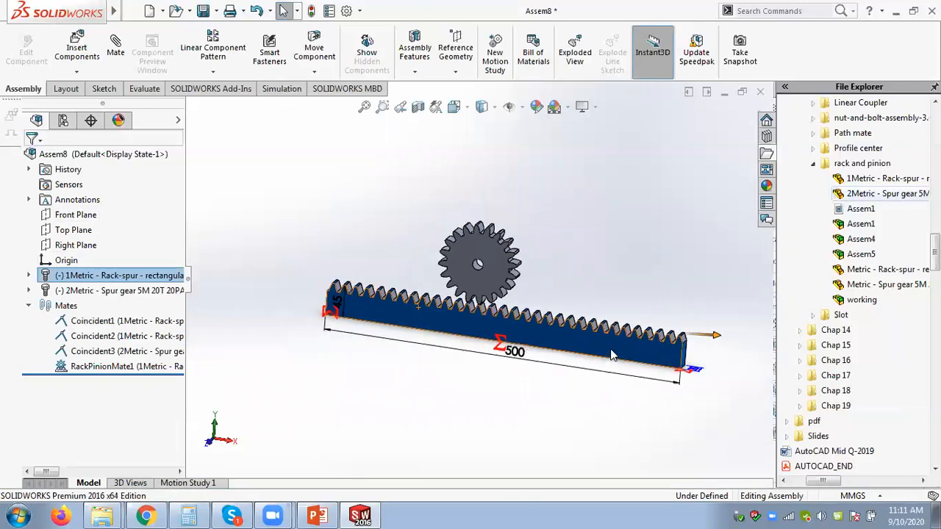
scroll(330, 294, "down", 5)
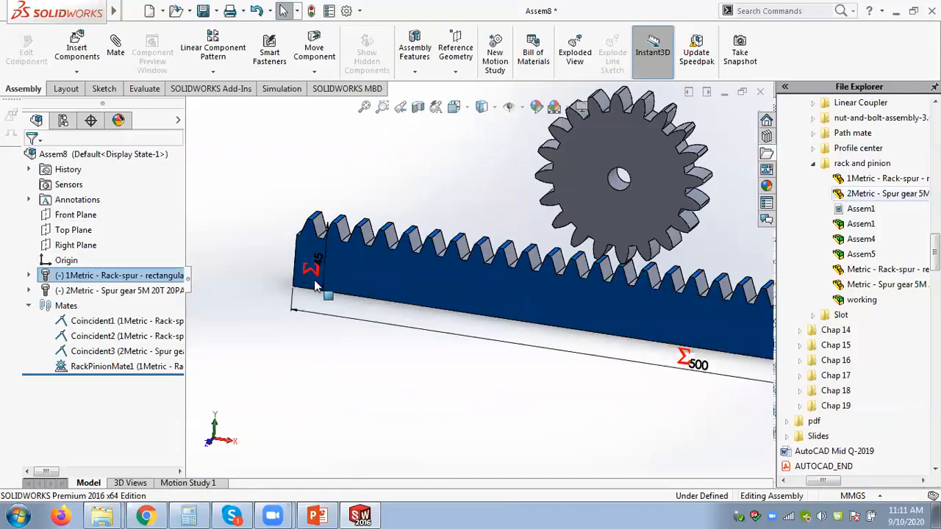
scroll(338, 265, "down", 3)
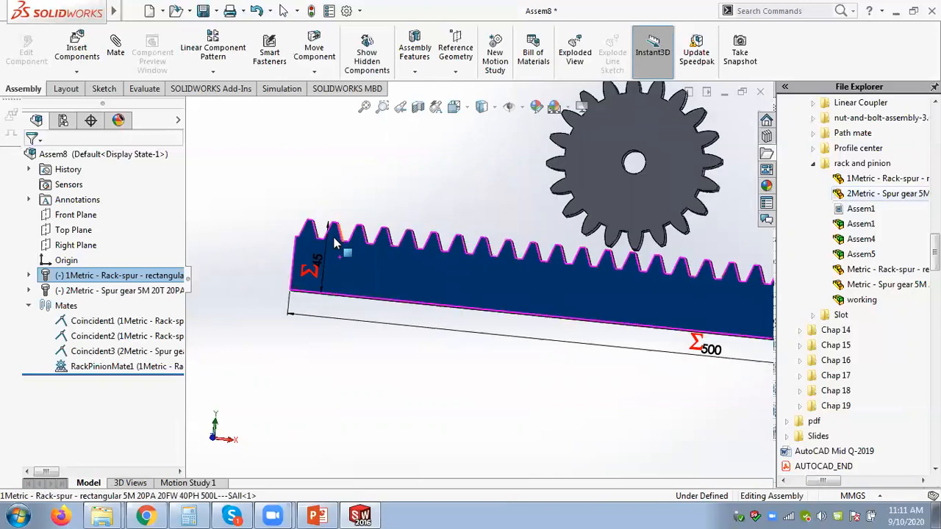
scroll(433, 316, "up", 5)
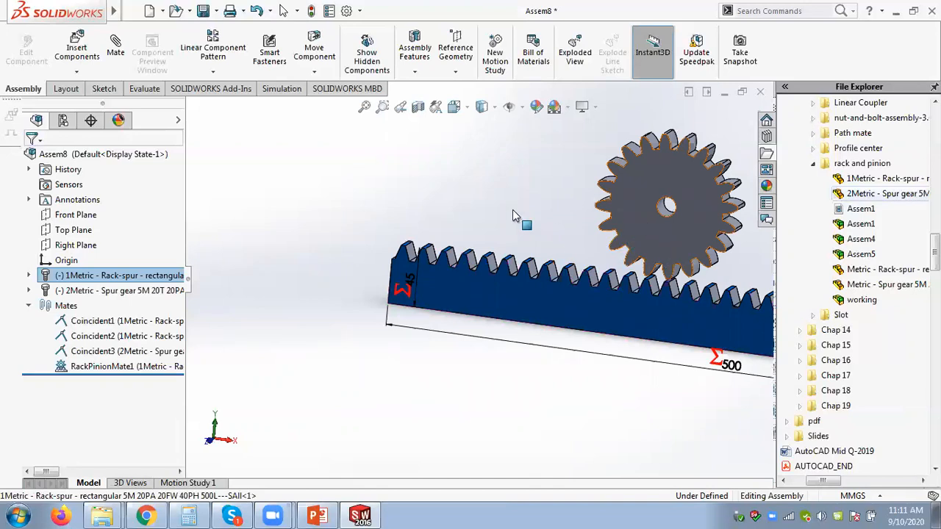
- Display the spur gear's feature dimensions and examine its outside diameter
left_click(658, 244)
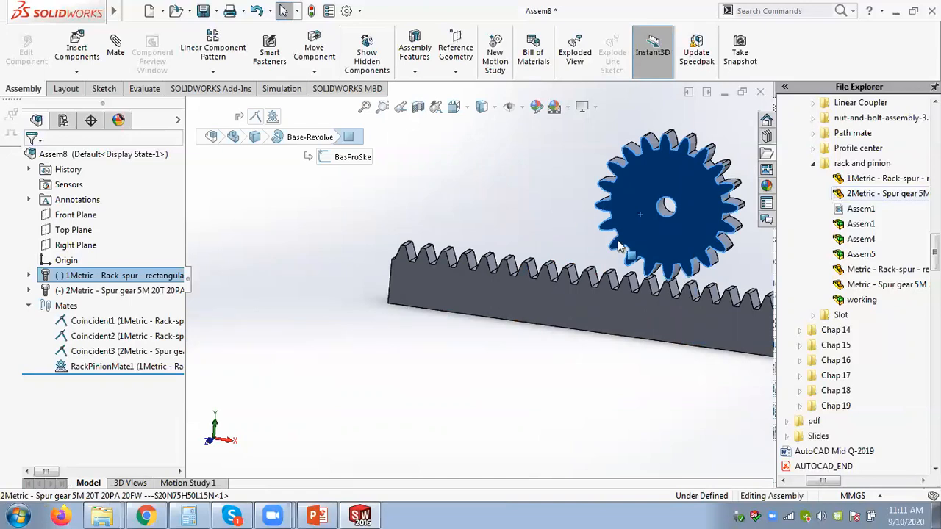
scroll(667, 230, "up", 1)
left_click(691, 243)
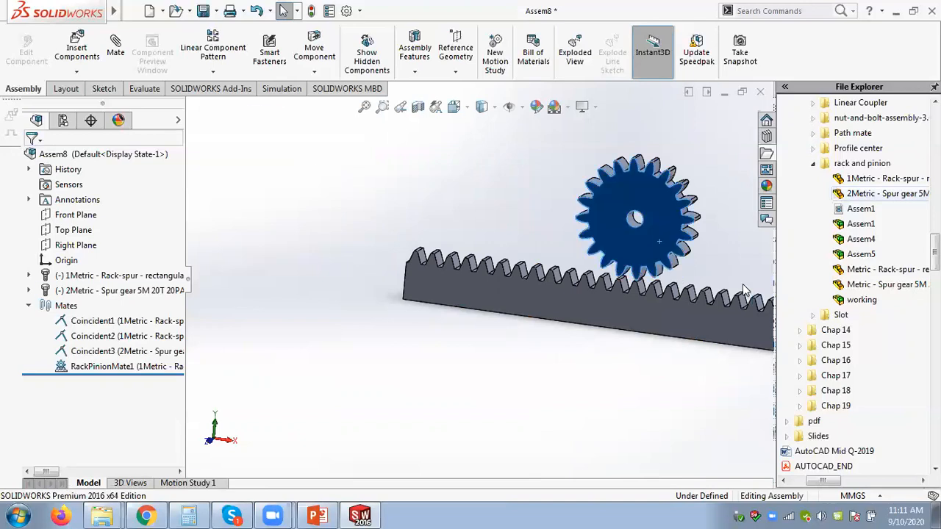
scroll(644, 219, "down", 1)
scroll(640, 220, "down", 2)
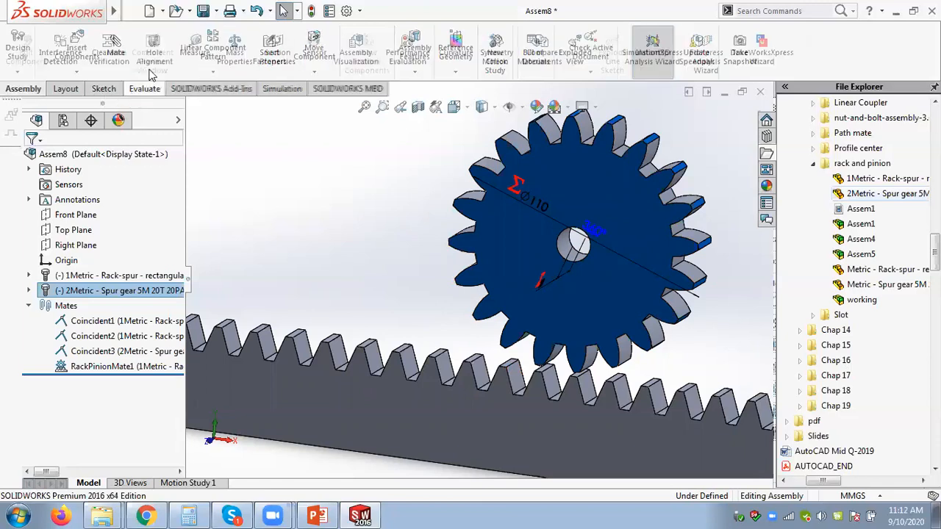
- Measure the rack's tooth height from a tooth's tip edge to the root point beside it
left_click(139, 89)
left_click(195, 50)
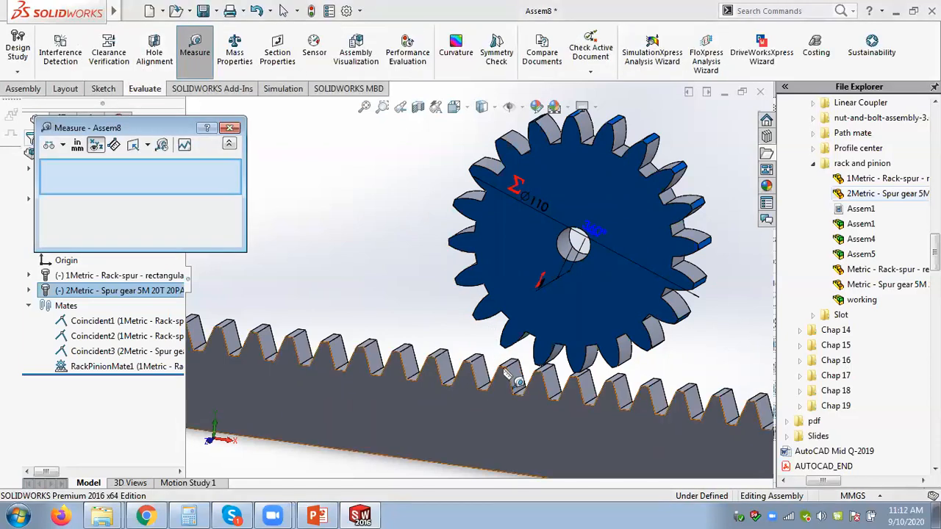
left_click(508, 389)
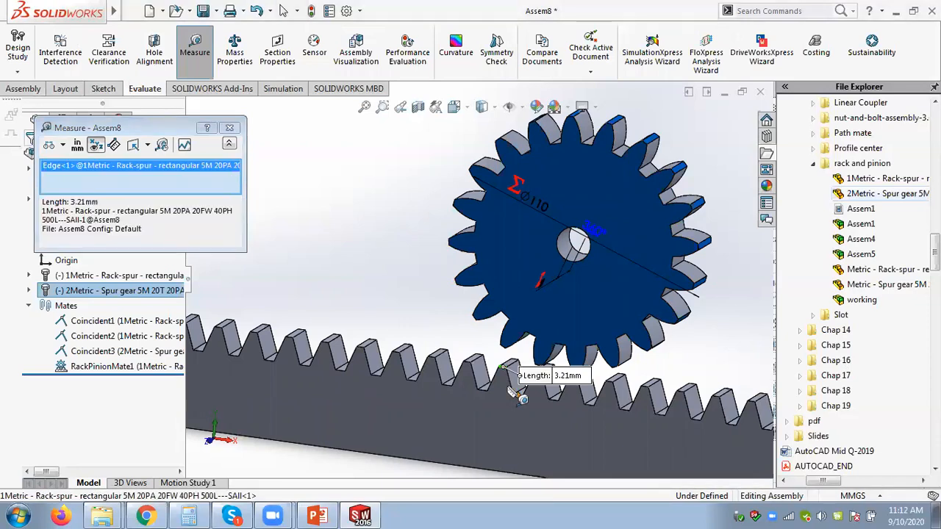
left_click(512, 390)
scroll(512, 391, "down", 2)
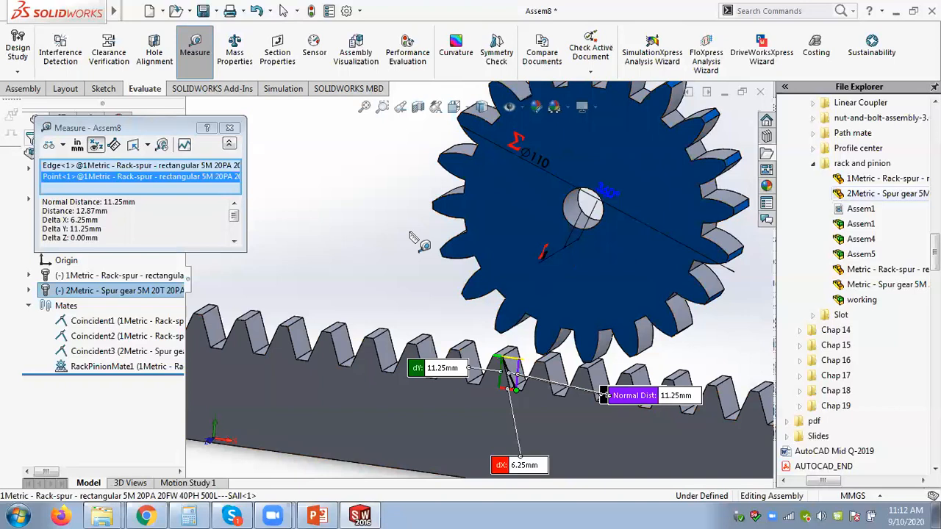
left_click(229, 127)
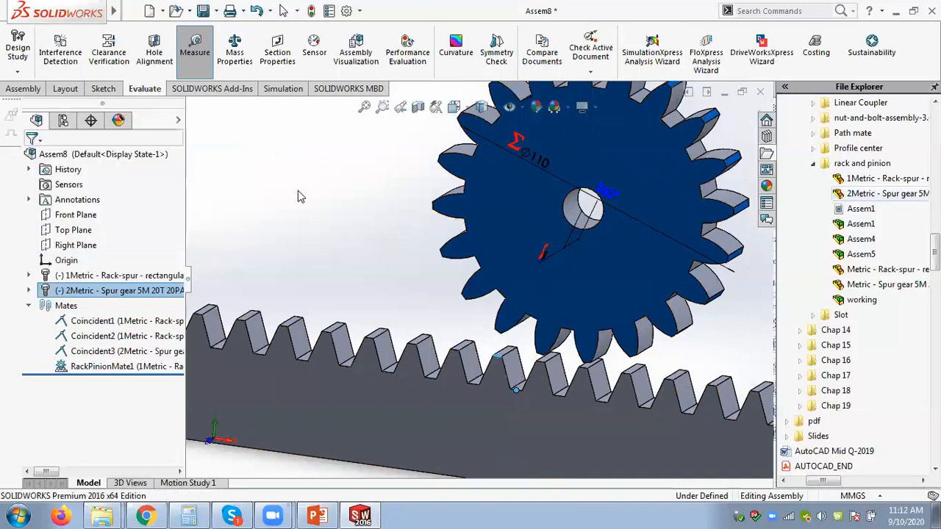
- Create a reference plane offset 88 mm above the Top Plane
scroll(321, 201, "up", 3)
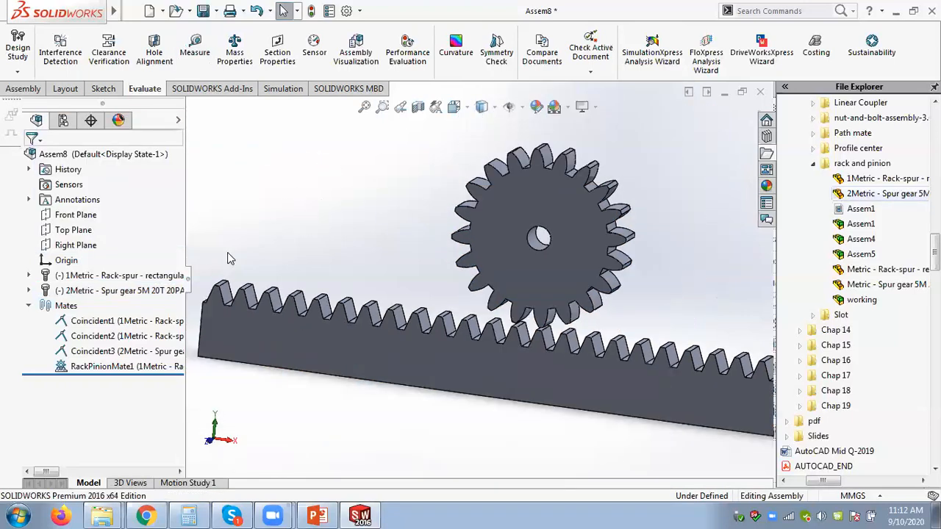
scroll(227, 252, "up", 1)
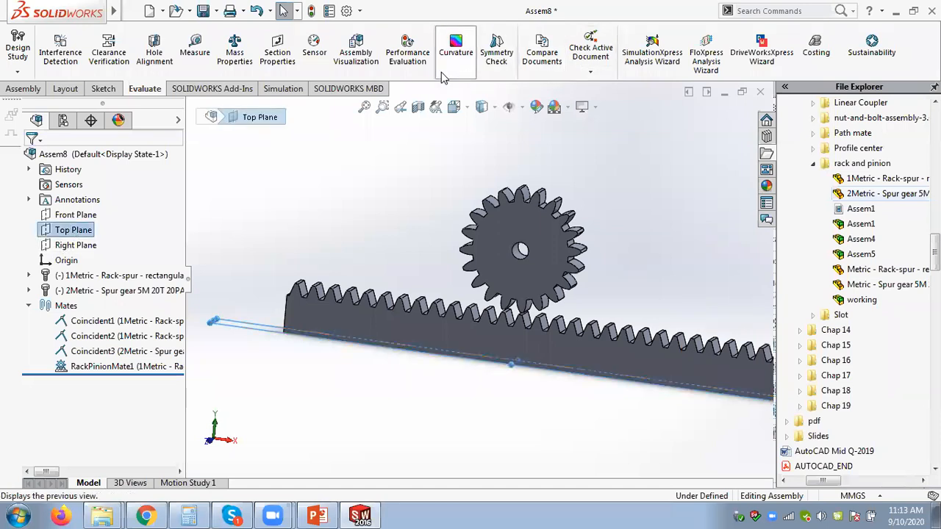
left_click(22, 88)
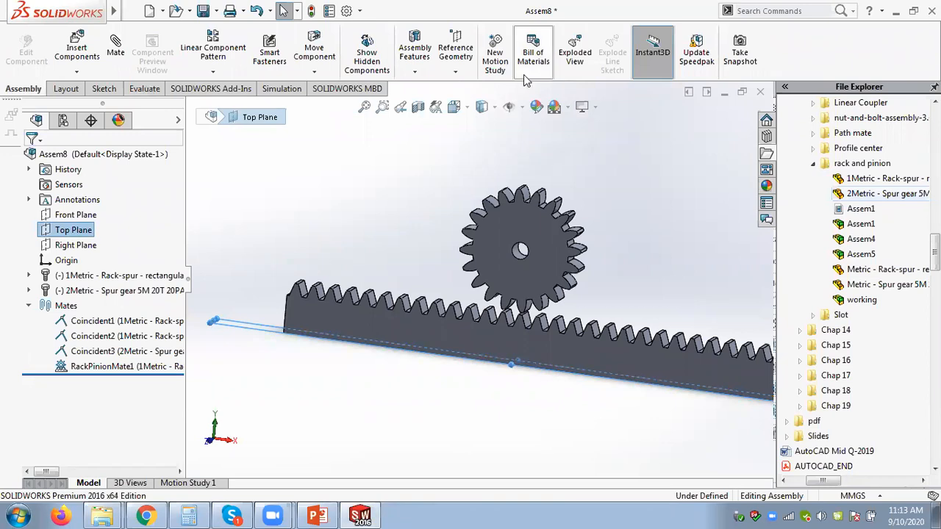
left_click(461, 70)
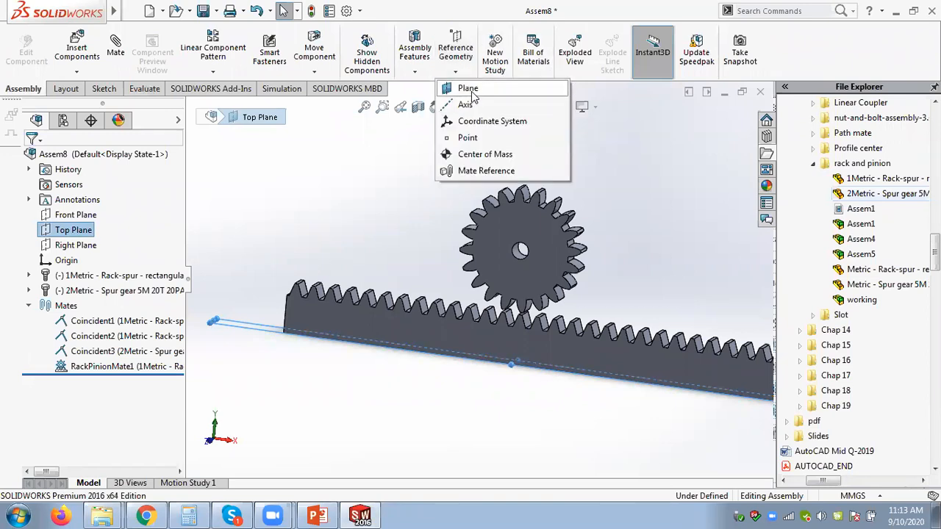
left_click(465, 89)
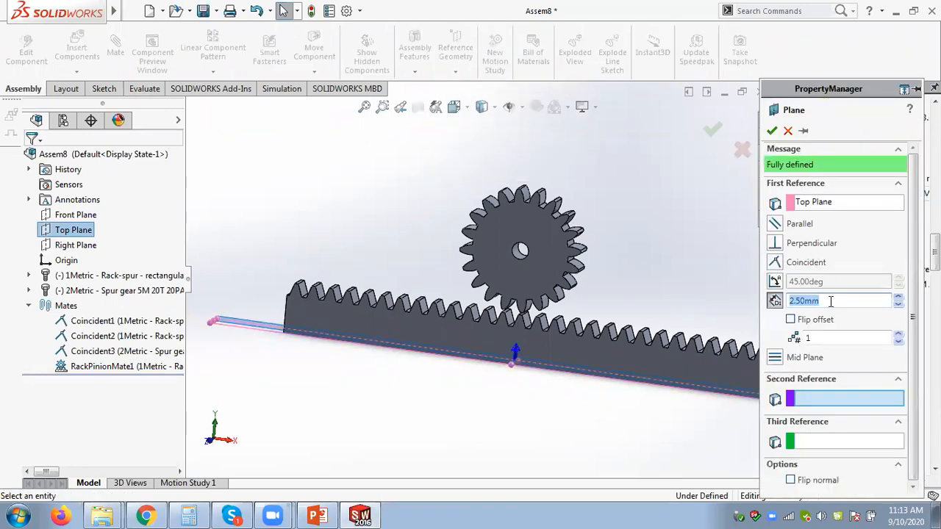
type("38")
key("Return")
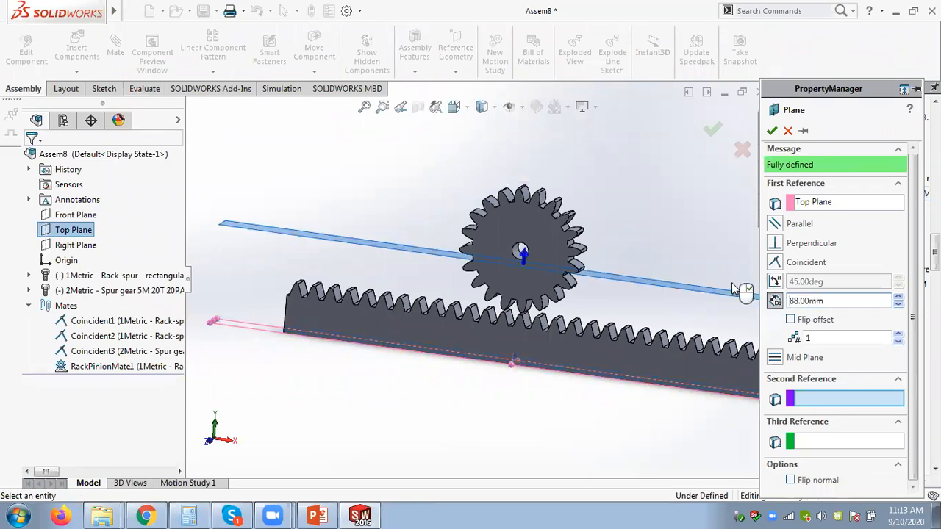
left_click(770, 131)
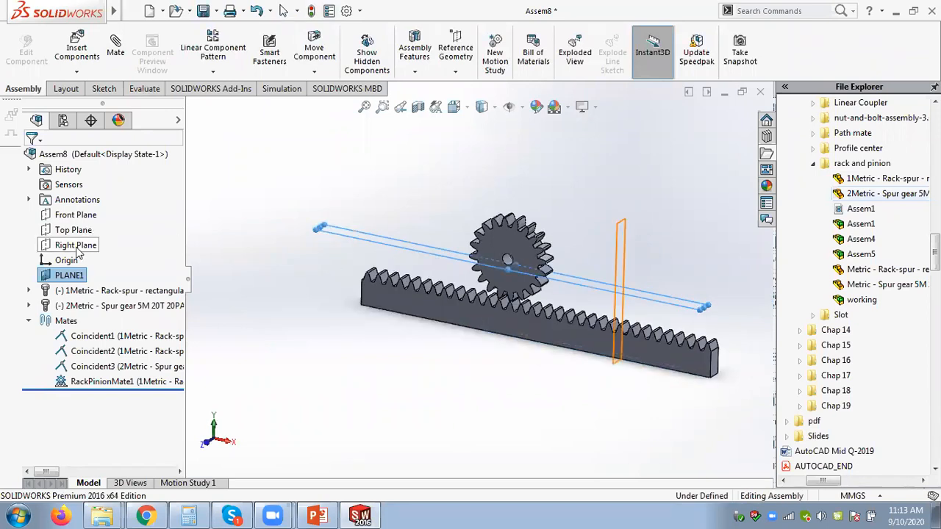
- Create a reference axis at the intersection of the offset plane and the Right Plane using the Two Planes option
left_click(76, 246)
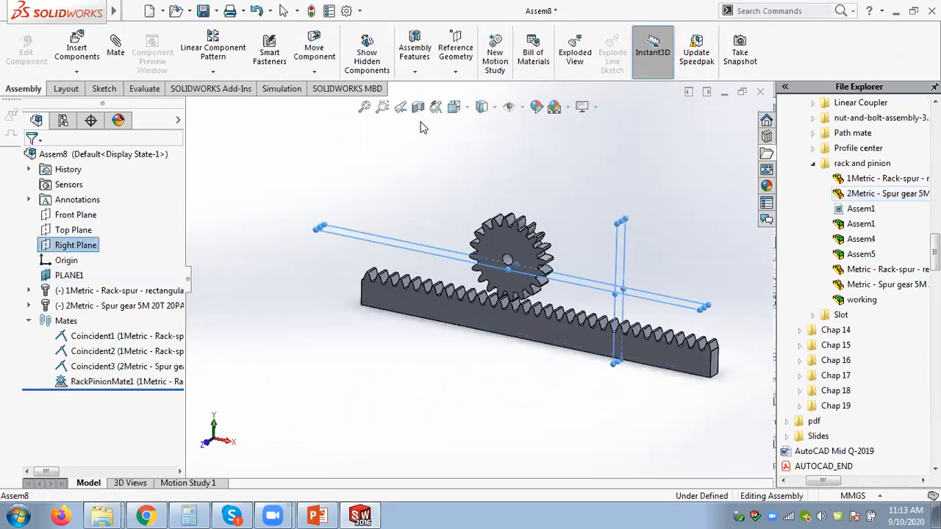
left_click(455, 52)
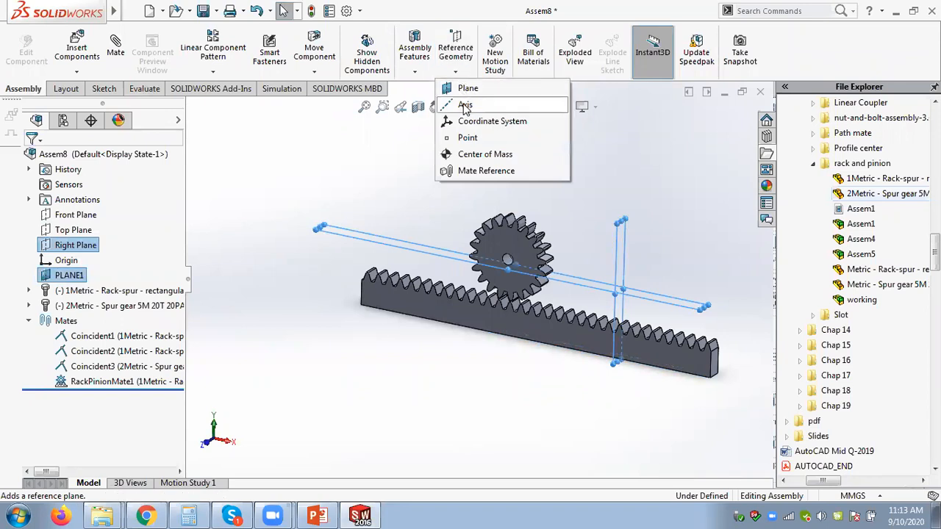
left_click(465, 106)
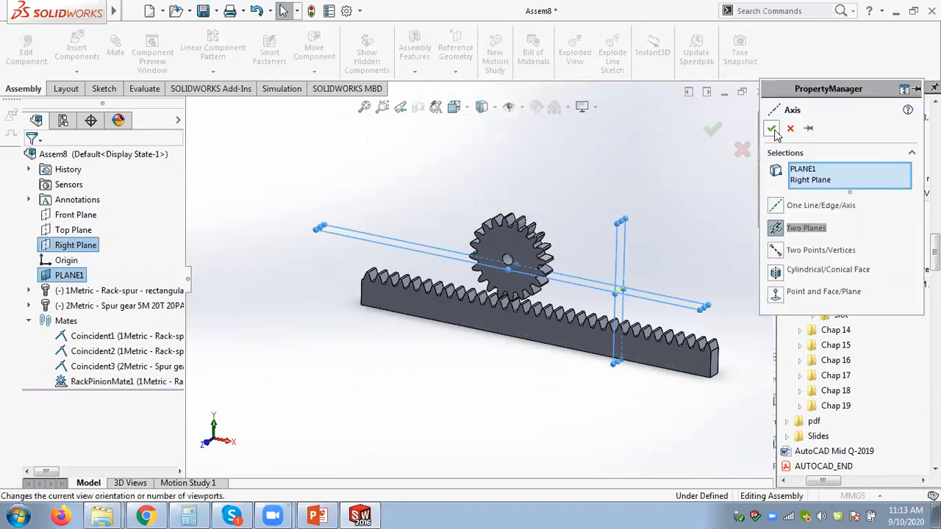
left_click(771, 129)
- Turn on the visibility of temporary axes so the spur gear's centre axis can be selected
scroll(727, 287, "down", 2)
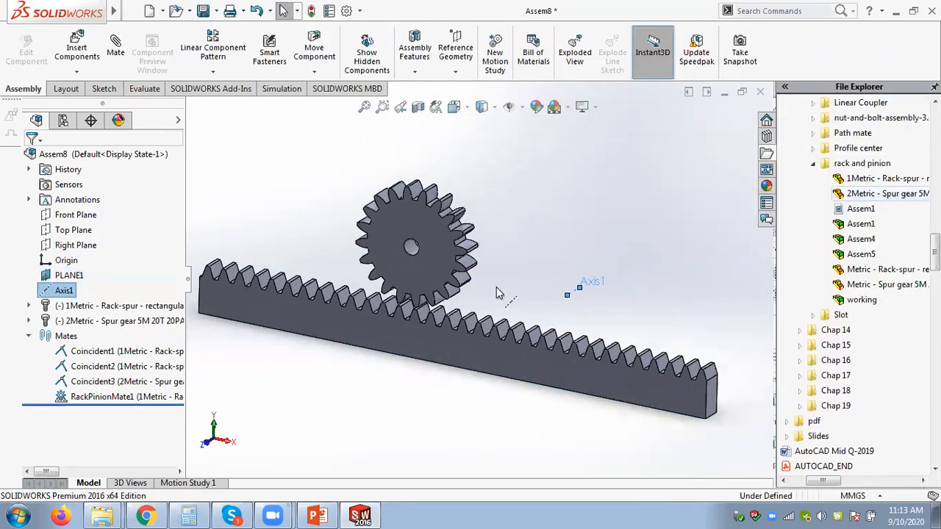
scroll(391, 249, "down", 1)
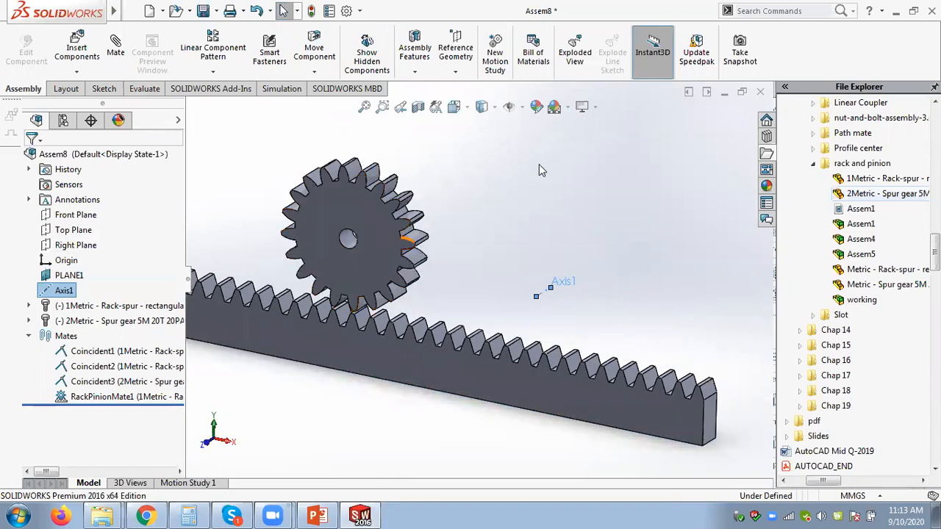
left_click(521, 108)
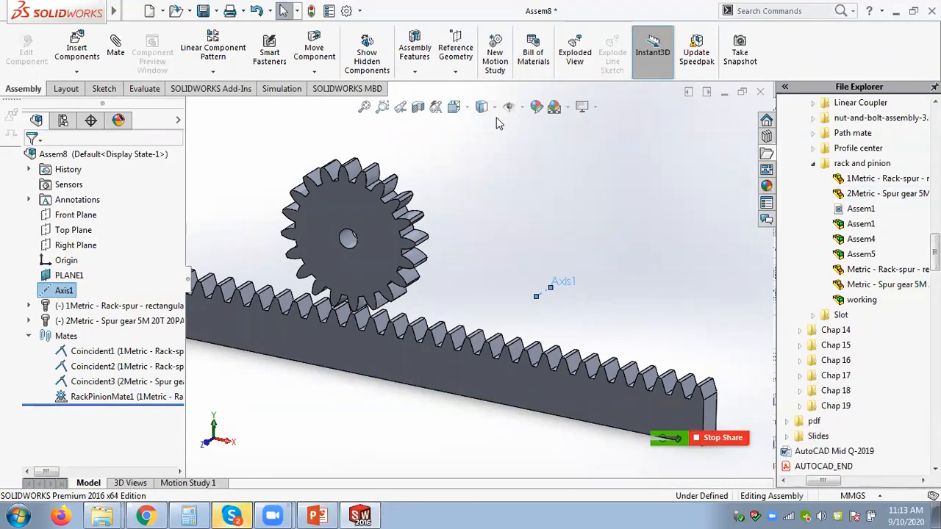
left_click(520, 107)
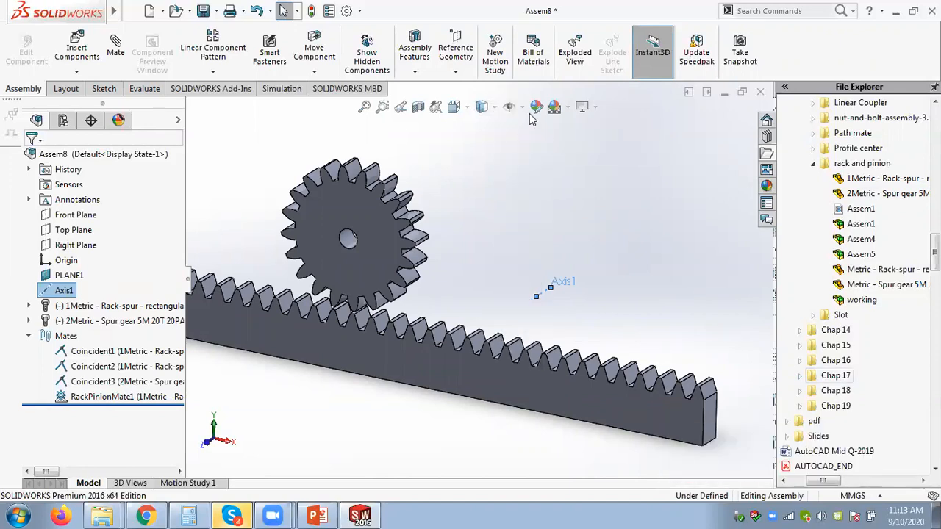
left_click(521, 108)
left_click(529, 147)
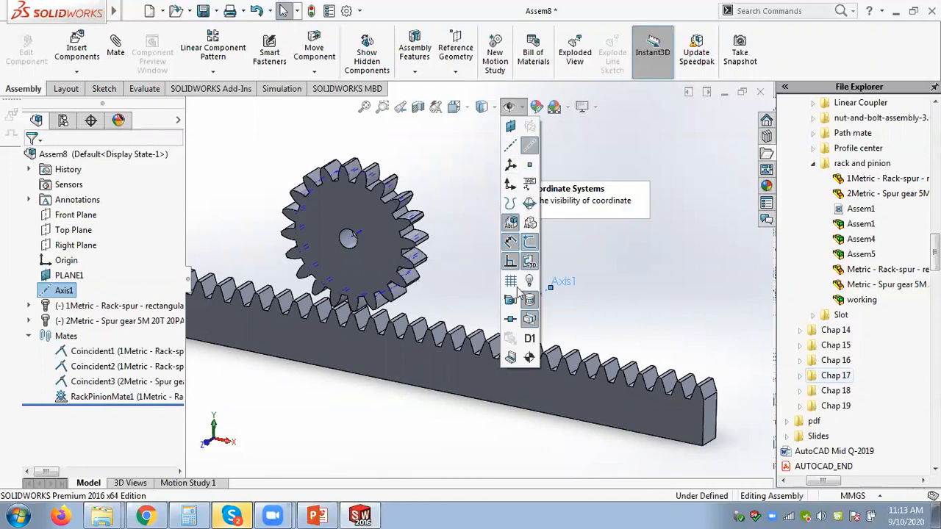
left_click(456, 228)
- Add a Coincident mate between the spur gear's centre axis and the new reference axis above the rack
scroll(400, 277, "down", 2)
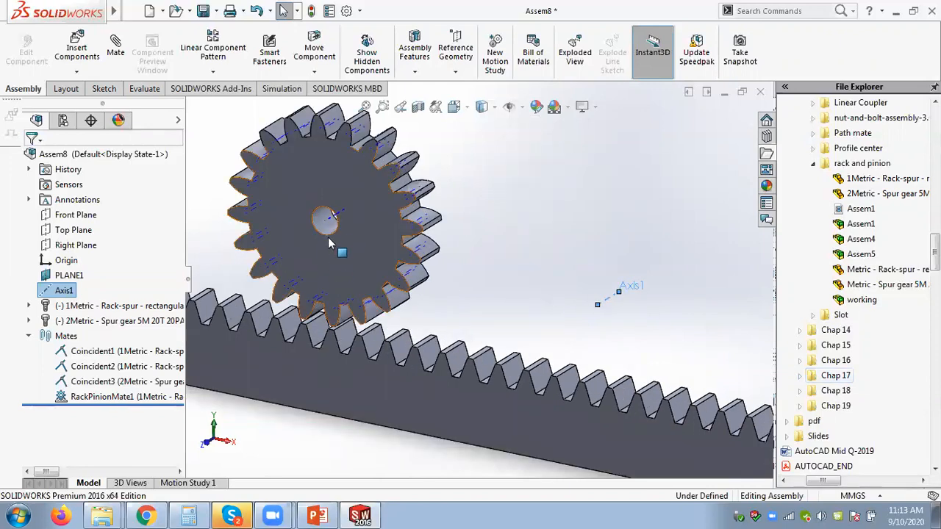
left_click(120, 53)
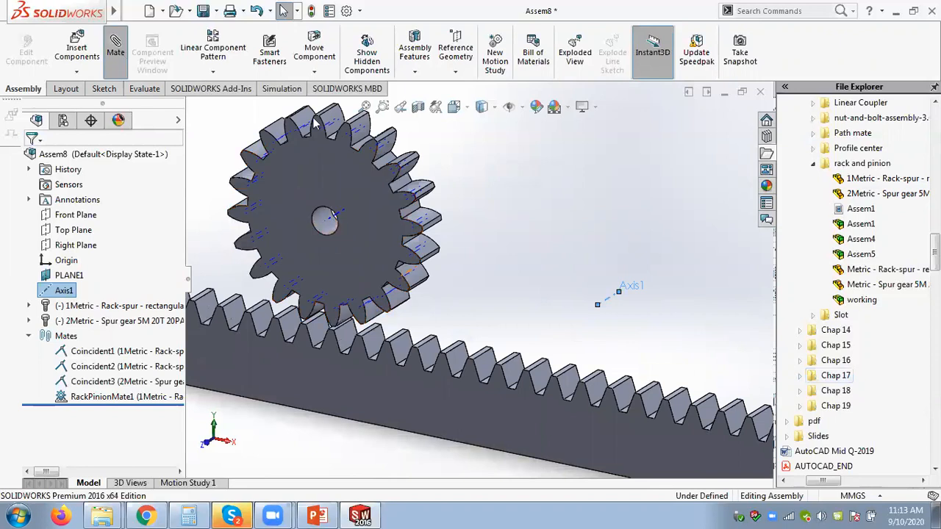
left_click(328, 224)
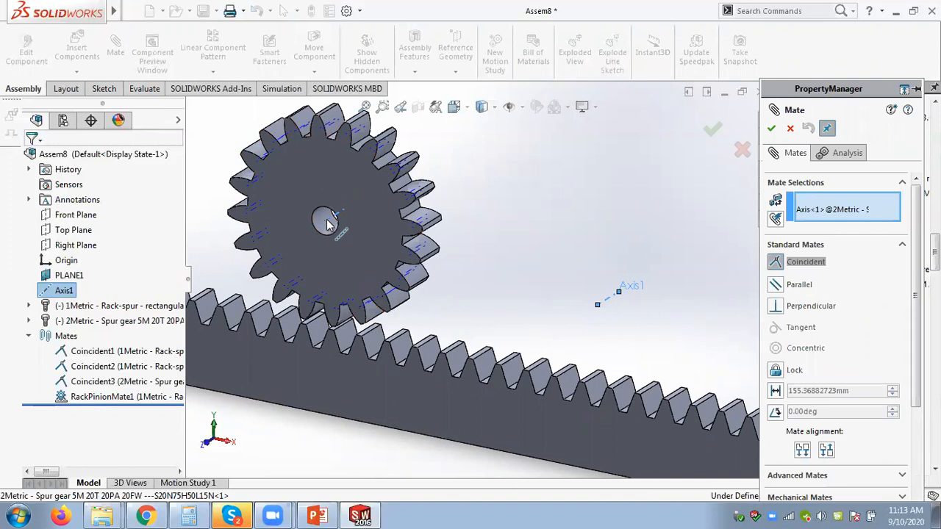
left_click(772, 129)
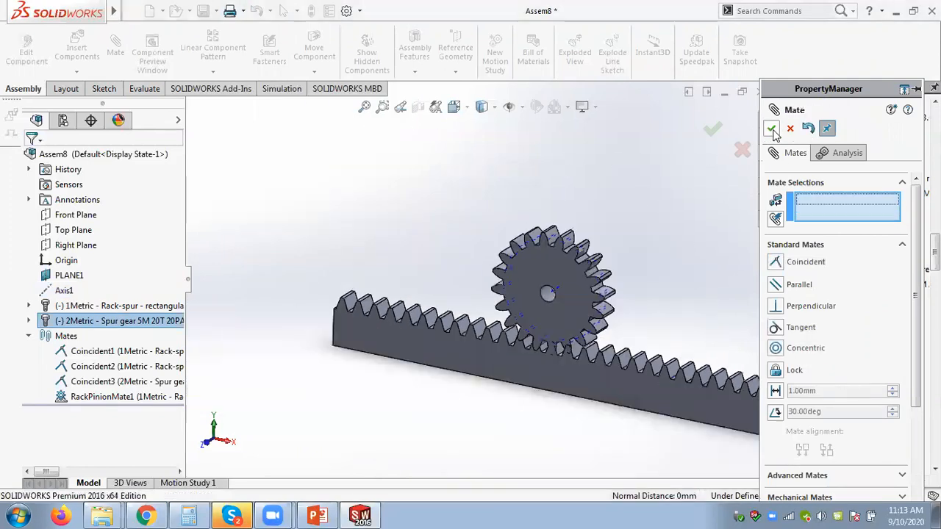
key("Return")
- Slide the rack and turn the spur gear to test their linked motion, inspecting the tooth meshing up close
scroll(648, 240, "up", 4)
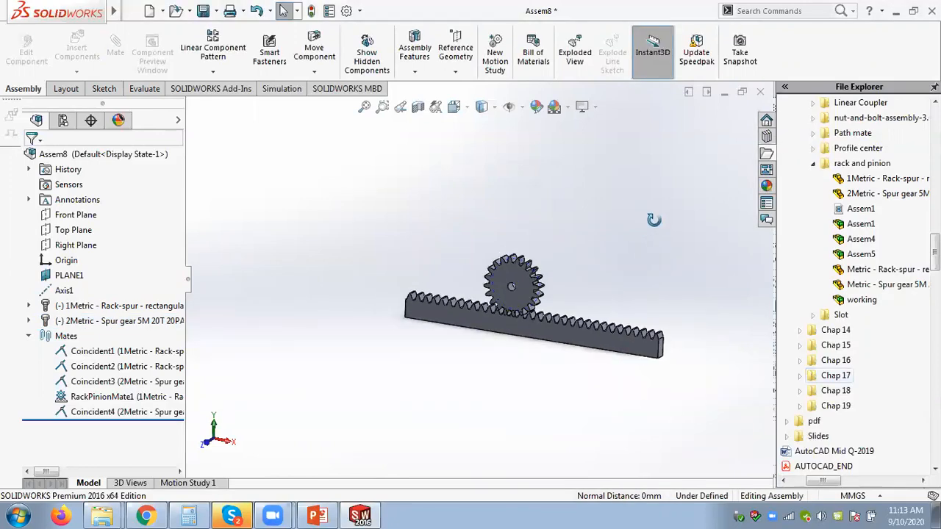
scroll(544, 300, "down", 3)
scroll(476, 345, "down", 2)
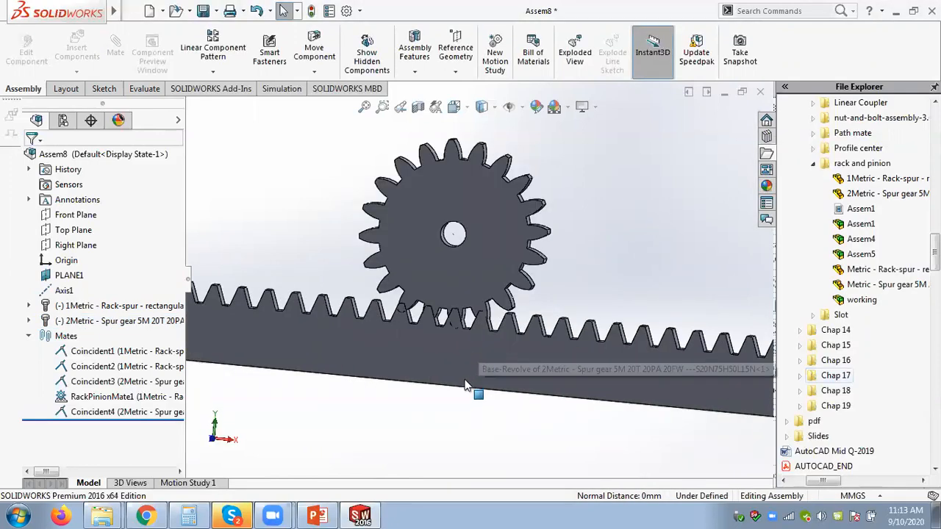
scroll(389, 375, "up", 1)
left_click_drag(363, 367, 444, 331)
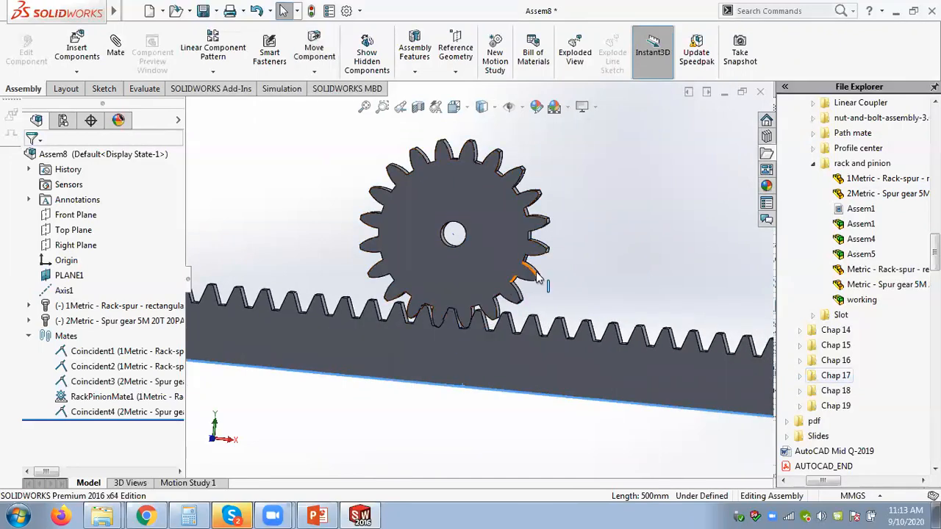
left_click_drag(534, 293, 382, 276)
scroll(452, 352, "down", 4)
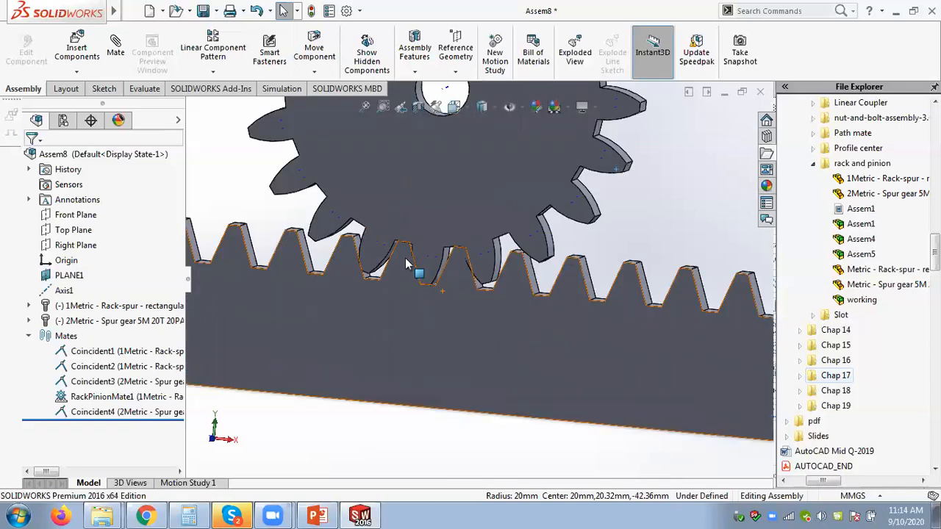
left_click(544, 215)
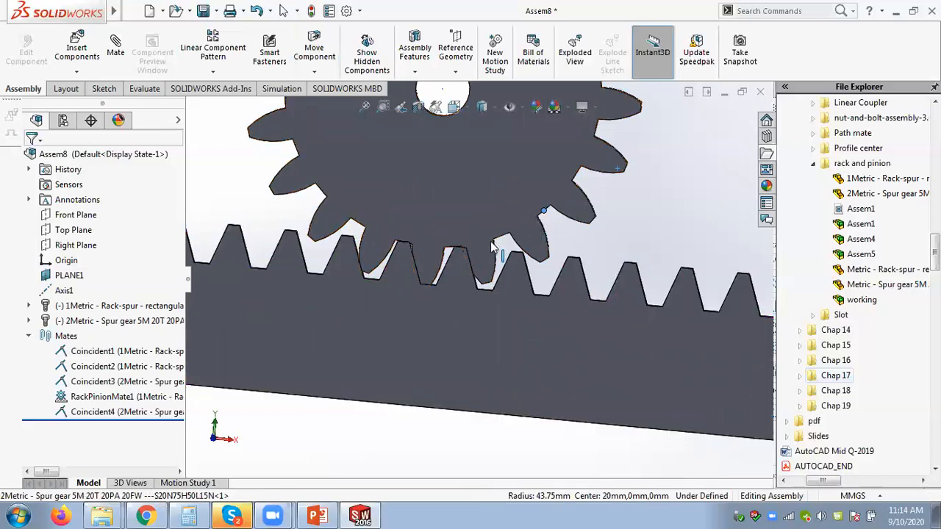
key("Escape")
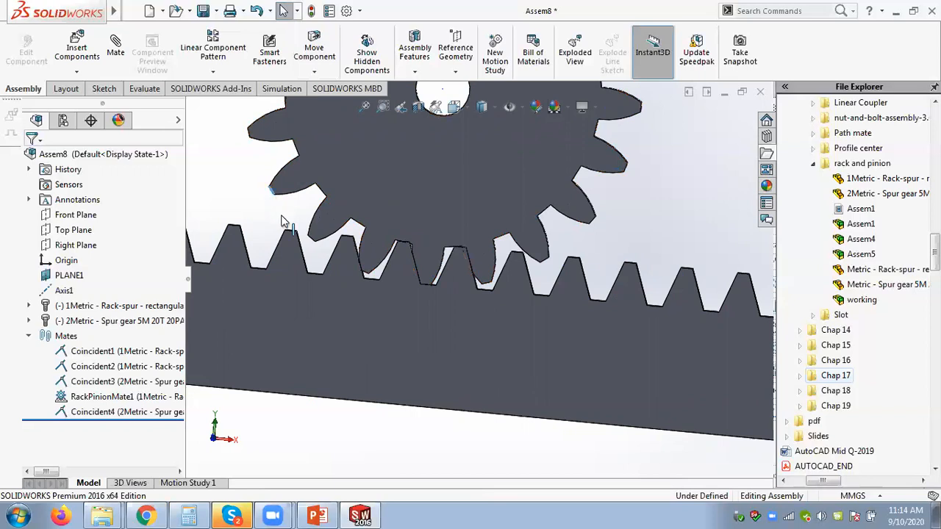
- Turn the spur gear again and check the rack and gear engagement from an angled view of the whole assembly
scroll(244, 183, "up", 2)
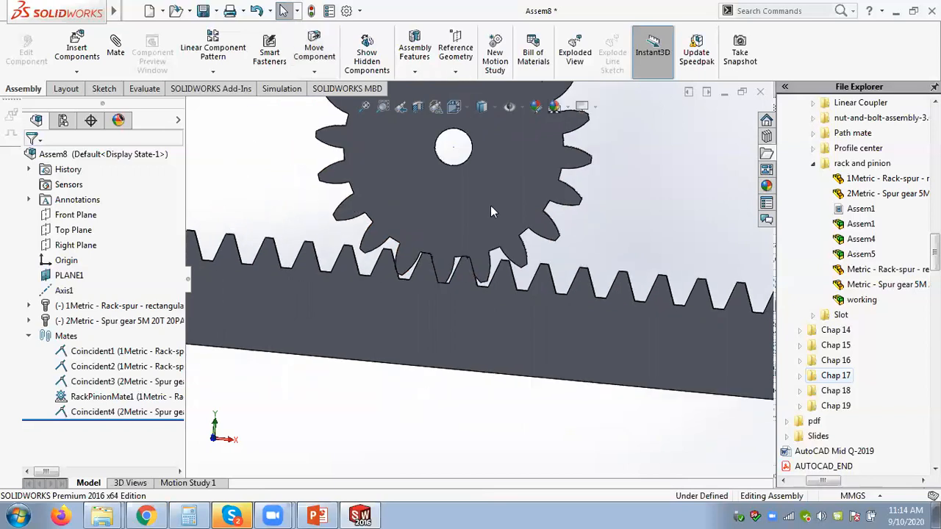
left_click(586, 171)
left_click_drag(586, 171, 612, 242)
middle_click_drag(612, 243, 582, 266)
scroll(581, 266, "up", 3)
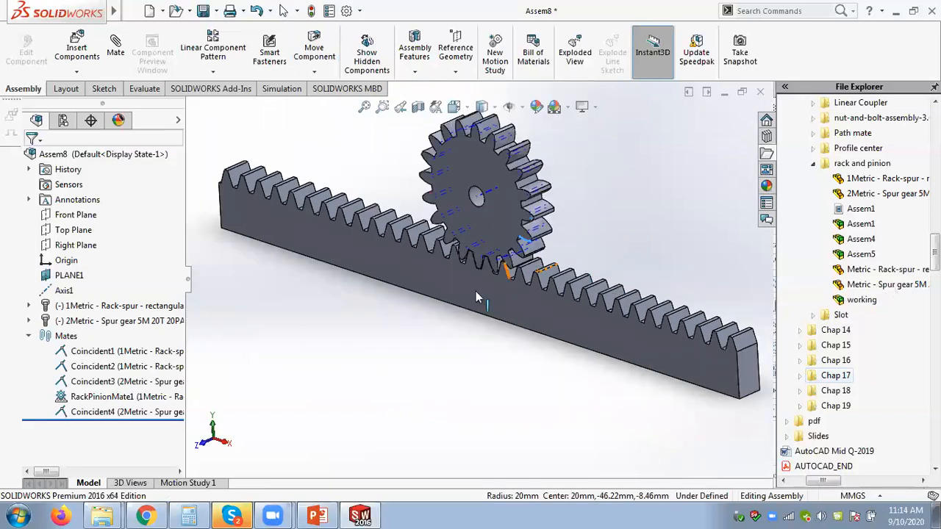
- Switch to YouTube in Chrome, search for "rack and pinion solidworks" and dismiss the mini player covering the results
left_click(148, 510)
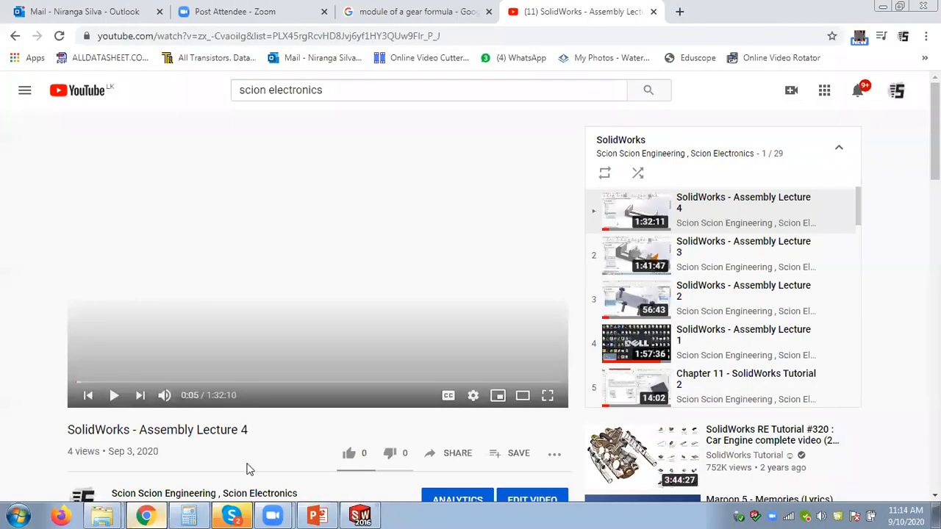
triple_click(336, 91)
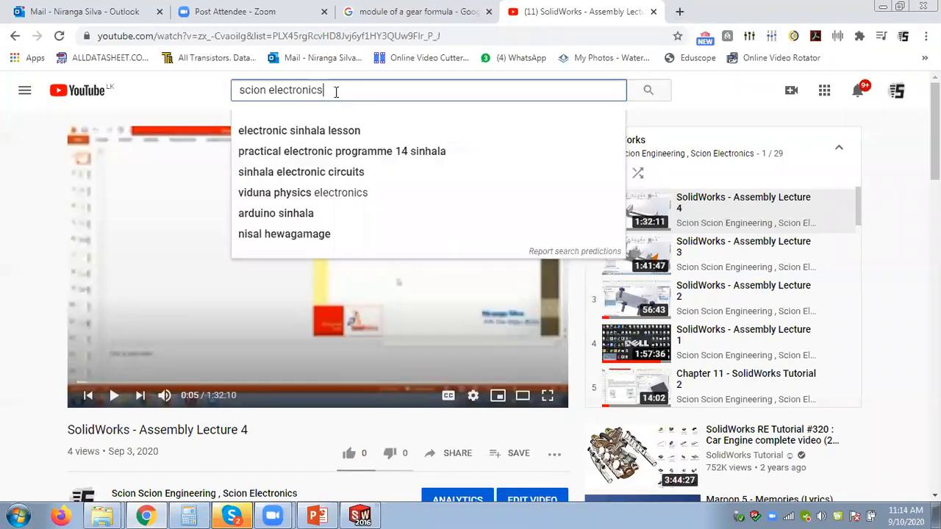
type("rack and")
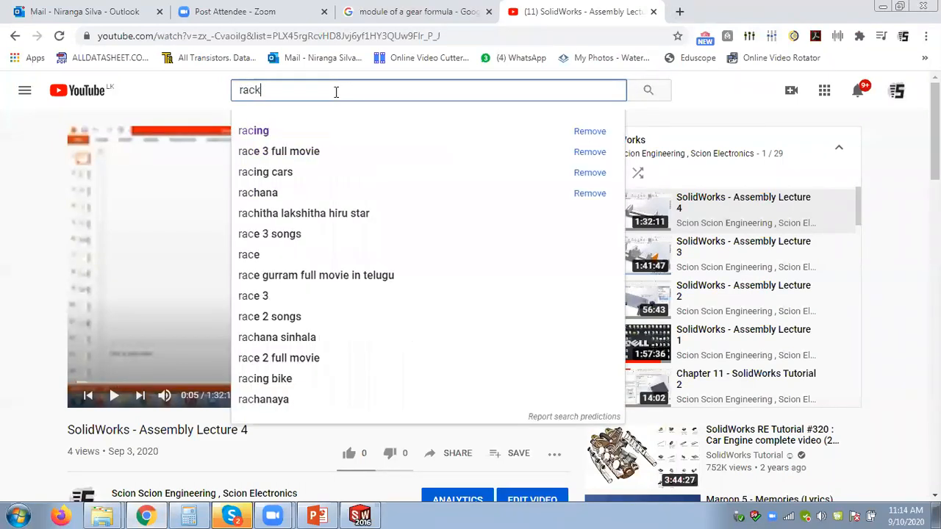
key("Down")
key("Down")
key("Up")
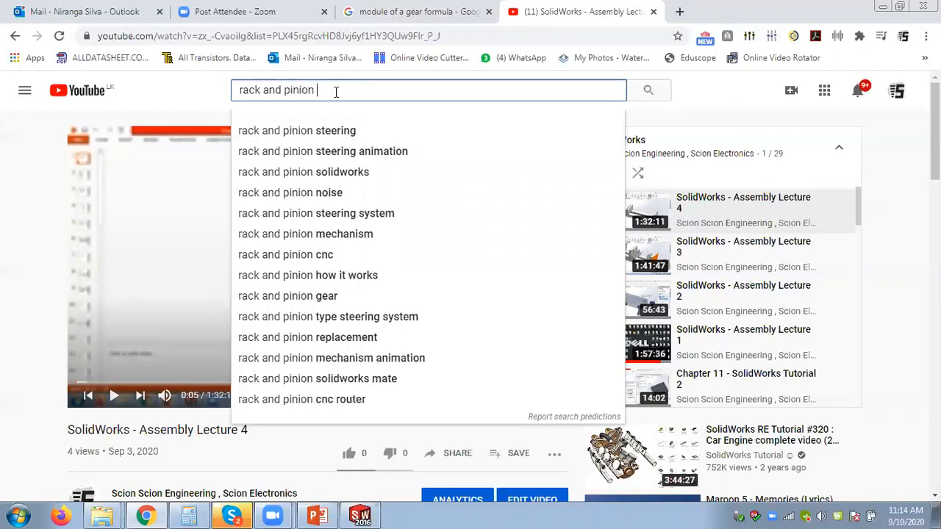
key("Down")
key("Down")
key("Down")
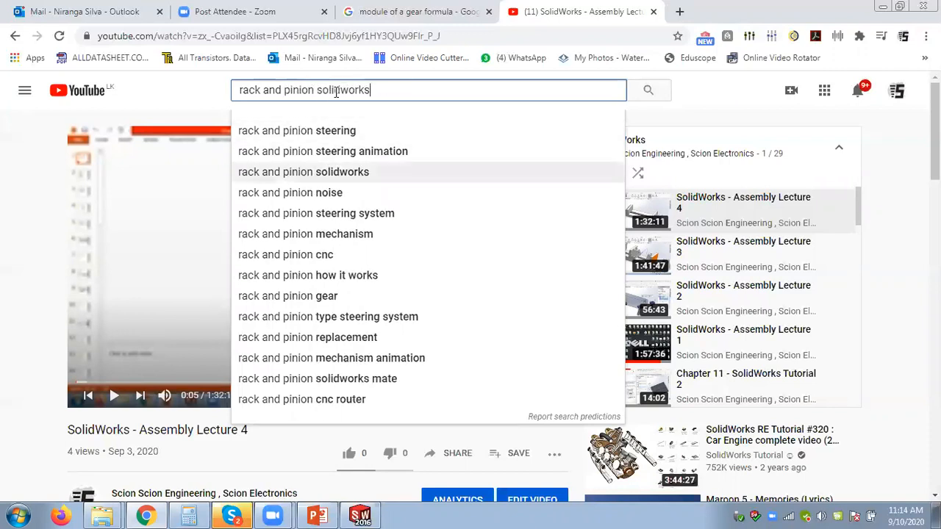
key("Return")
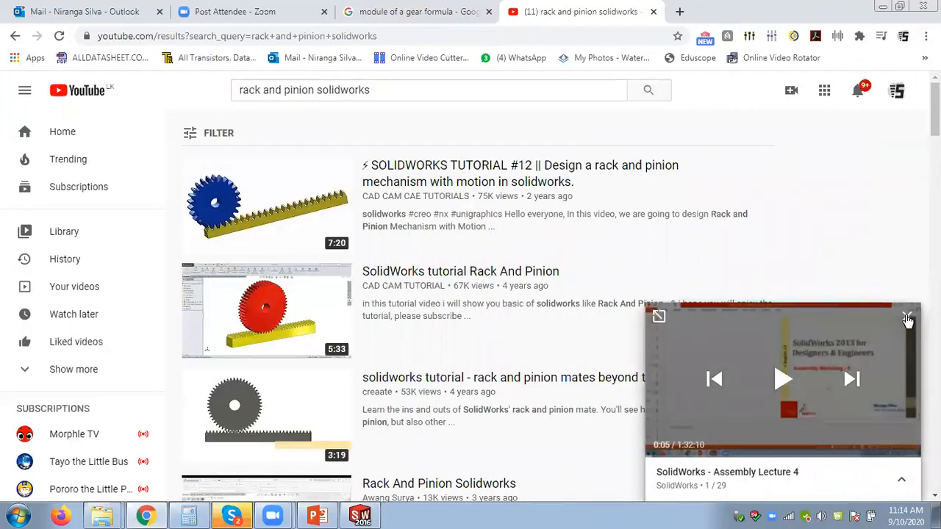
left_click(908, 314)
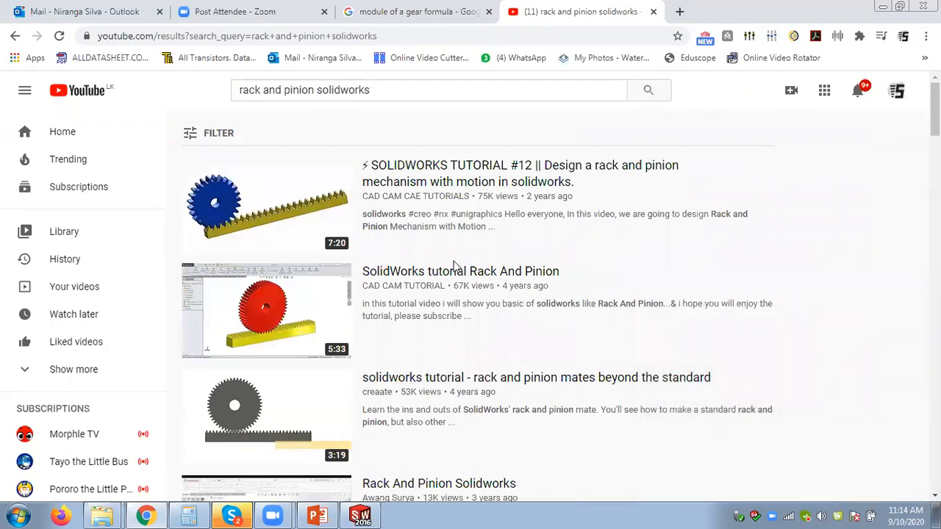
- Open GoEngineer's video "SOLIDWORKS - Rack and Pinion" from the search results and mute its sound
scroll(476, 351, "down", 2)
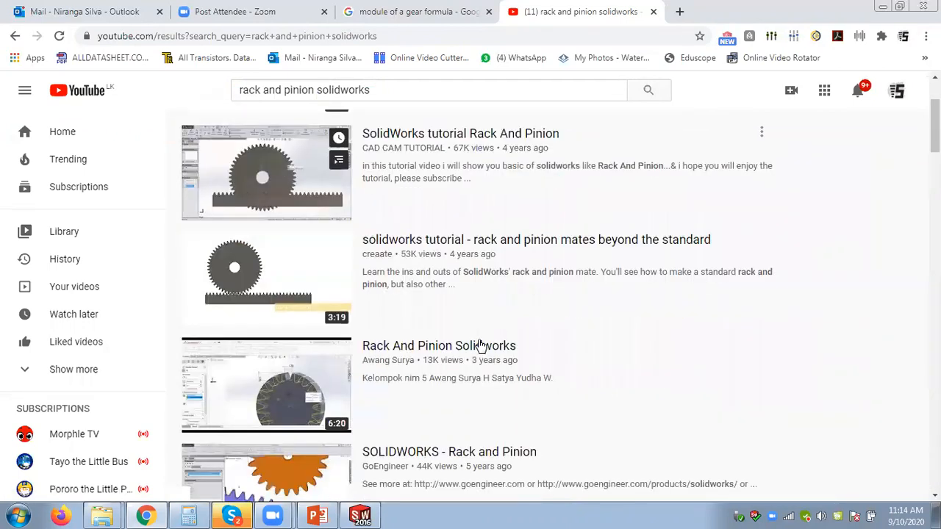
scroll(479, 345, "down", 2)
left_click(447, 326)
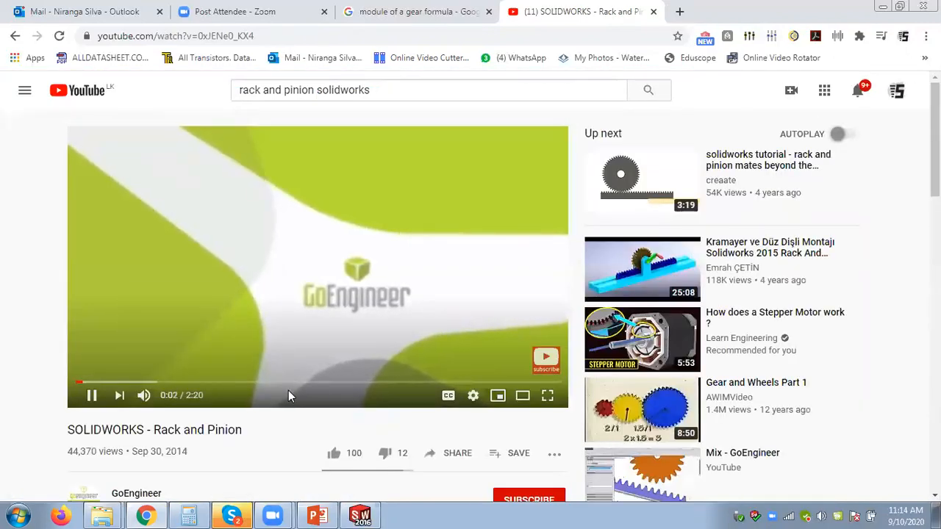
left_click(145, 397)
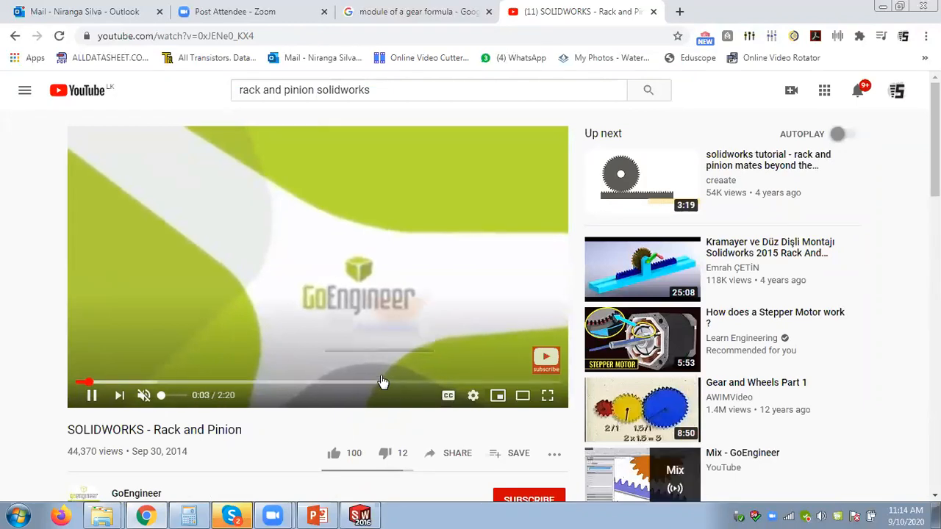
- Change the playback quality of the rack and pinion video and play it full screen from 1:54
left_click(472, 395)
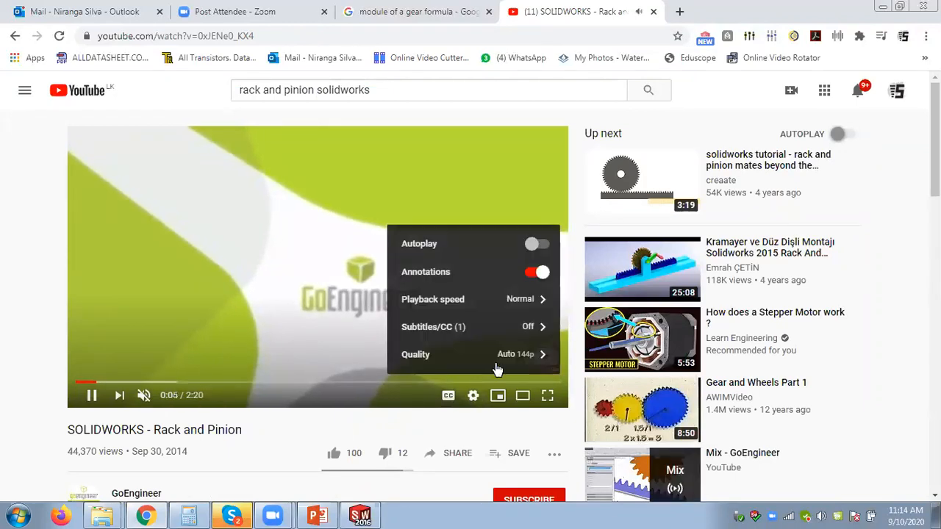
left_click(497, 355)
left_click(443, 234)
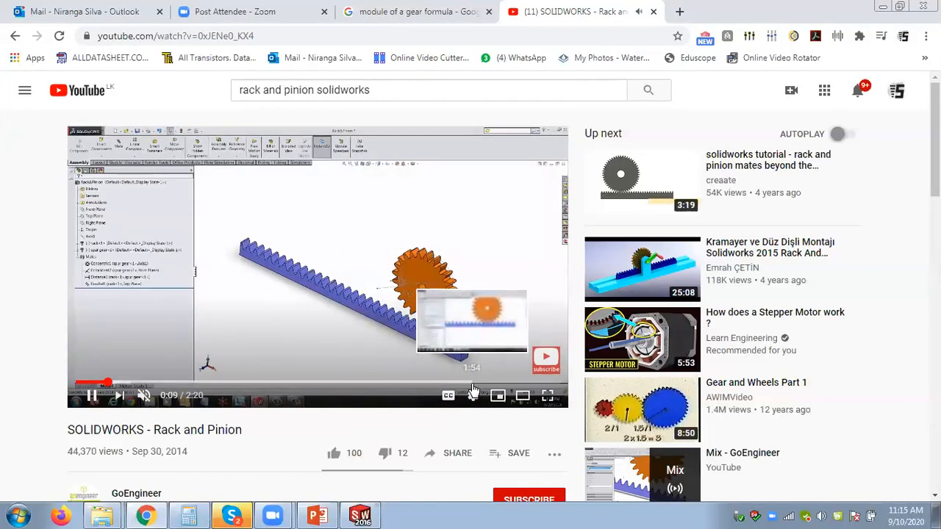
left_click(470, 383)
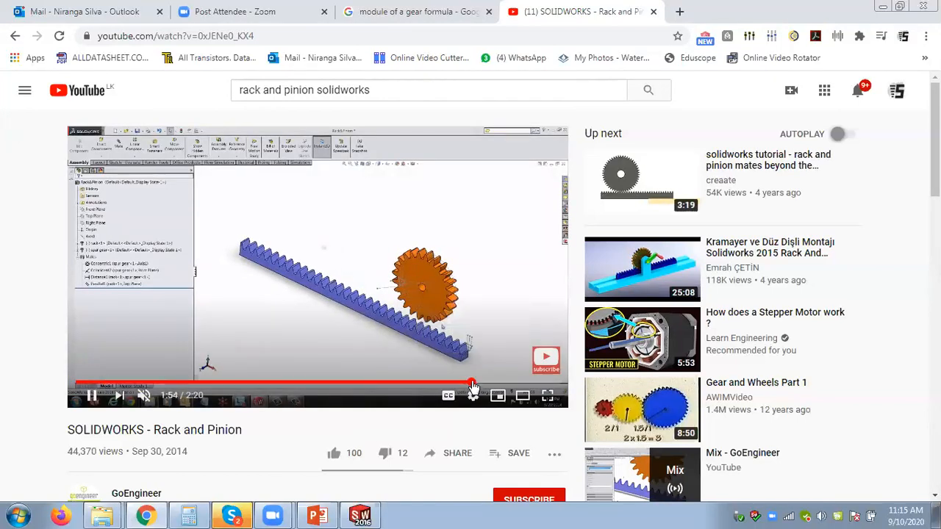
left_click(548, 395)
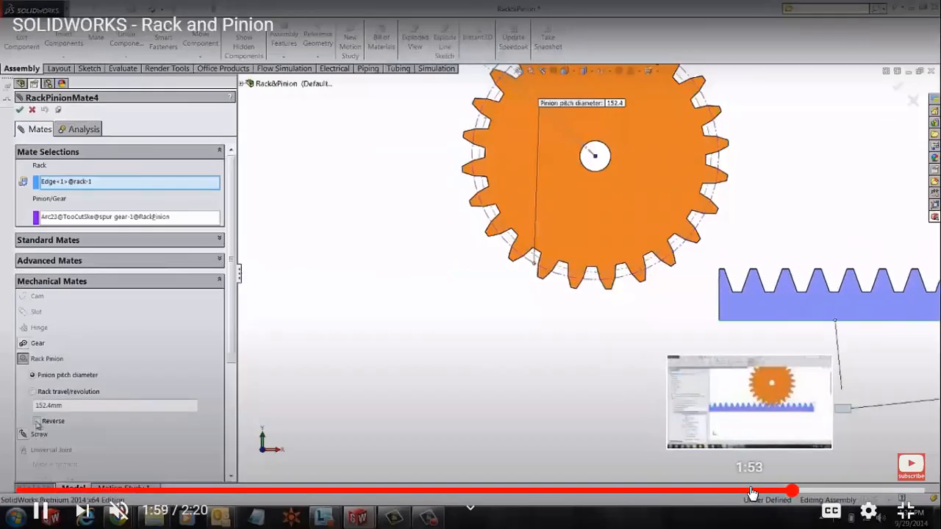
- Replay the rack pinion mate part of the video from about 1:44, pausing at the Reverse option
left_click(750, 490)
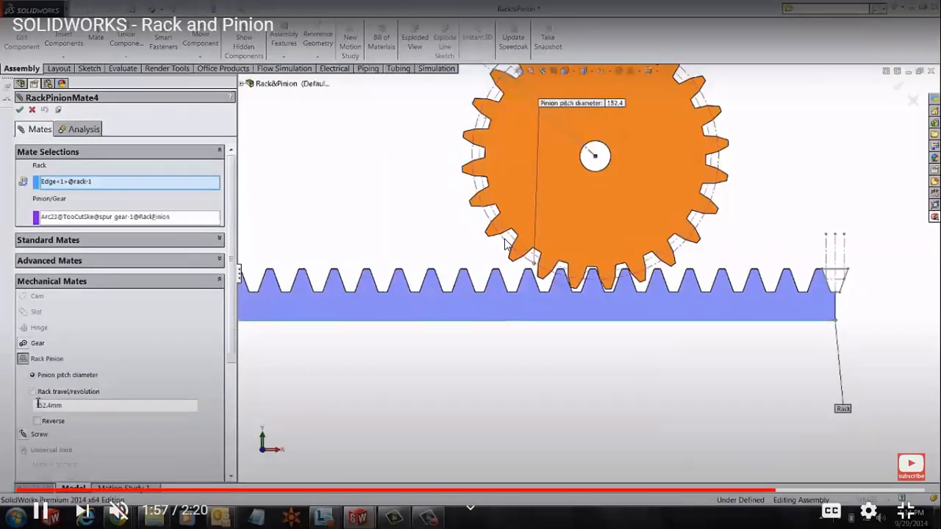
left_click(757, 490)
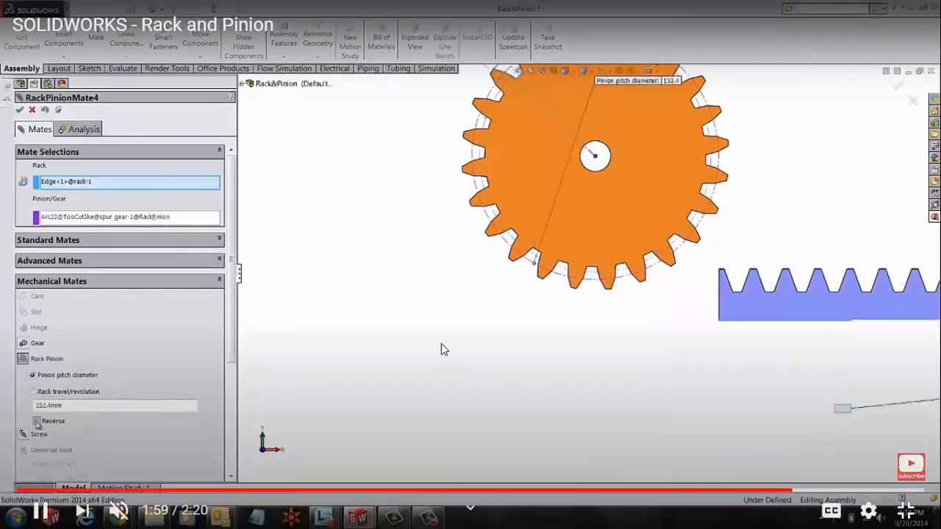
left_click(441, 343)
left_click(689, 491)
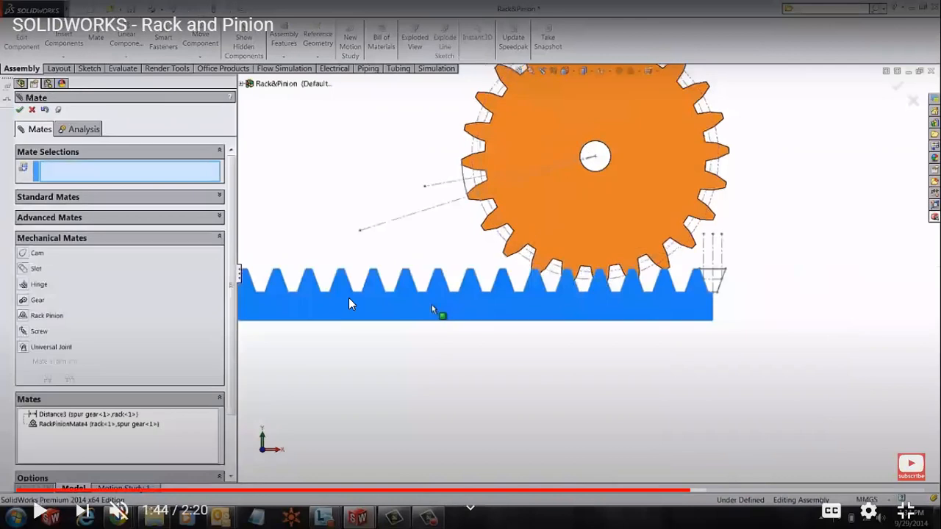
left_click(383, 366)
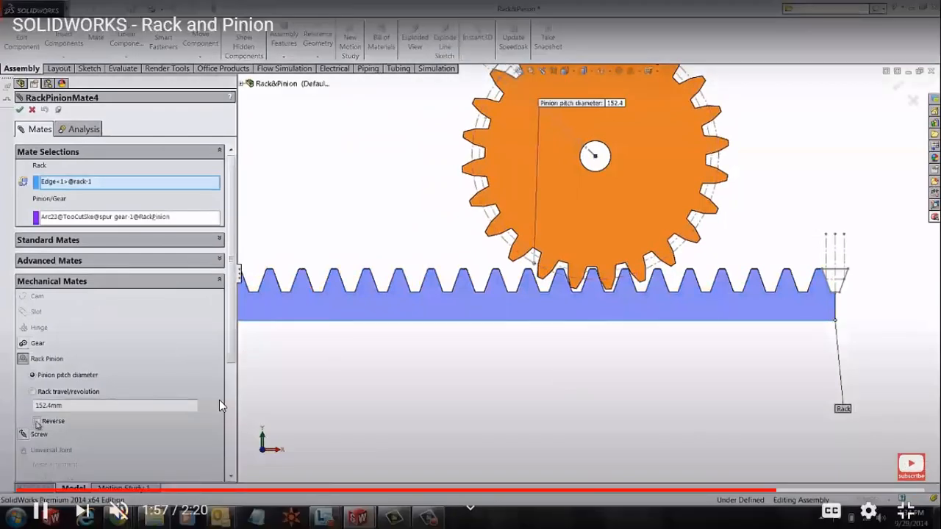
left_click(219, 400)
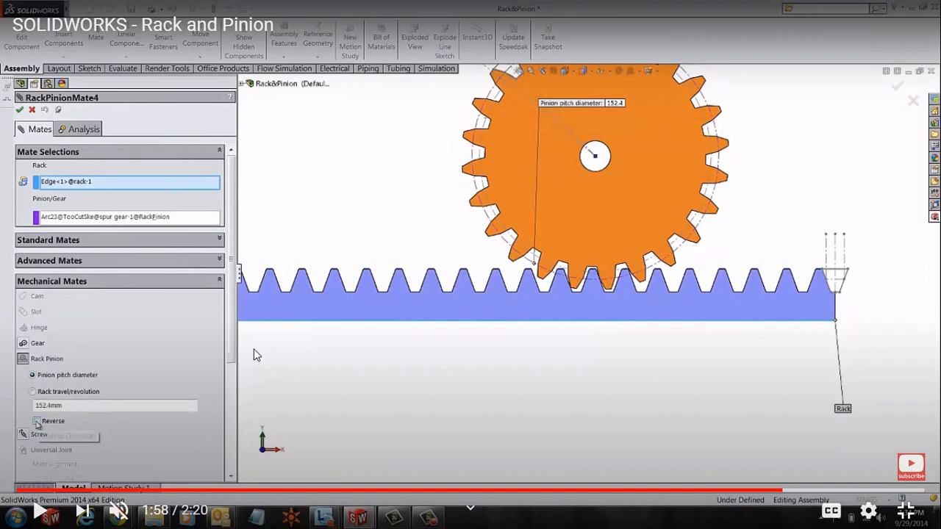
- Rewind the video to 1:26 and replay the rack edge and pinion selections for the mate
left_click(597, 490)
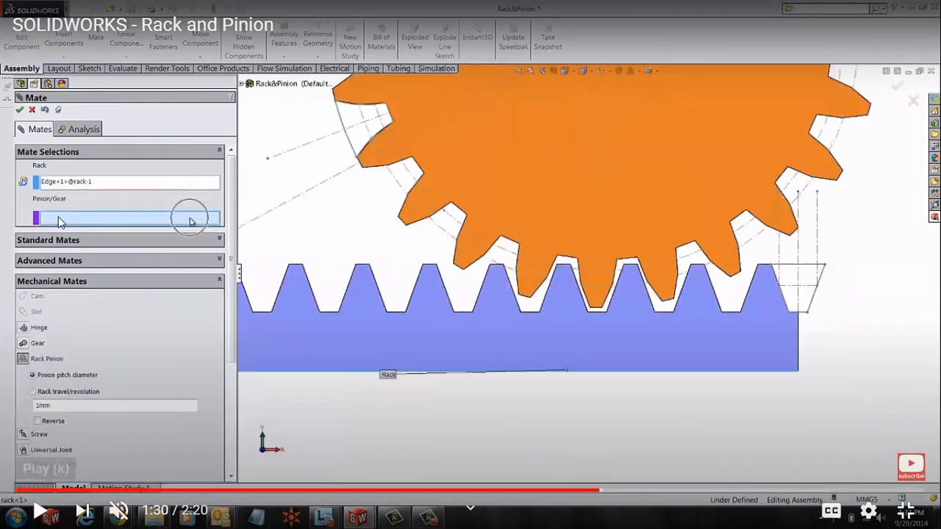
left_click(575, 491)
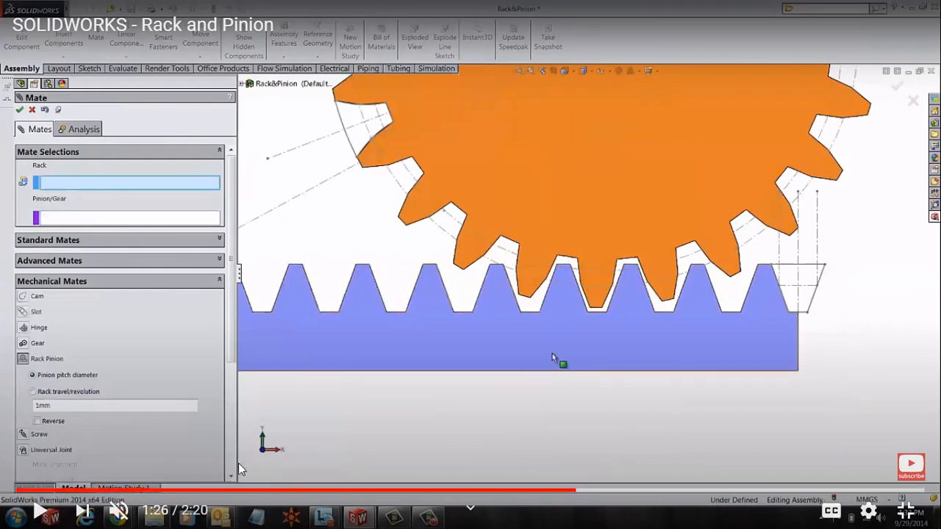
left_click(40, 511)
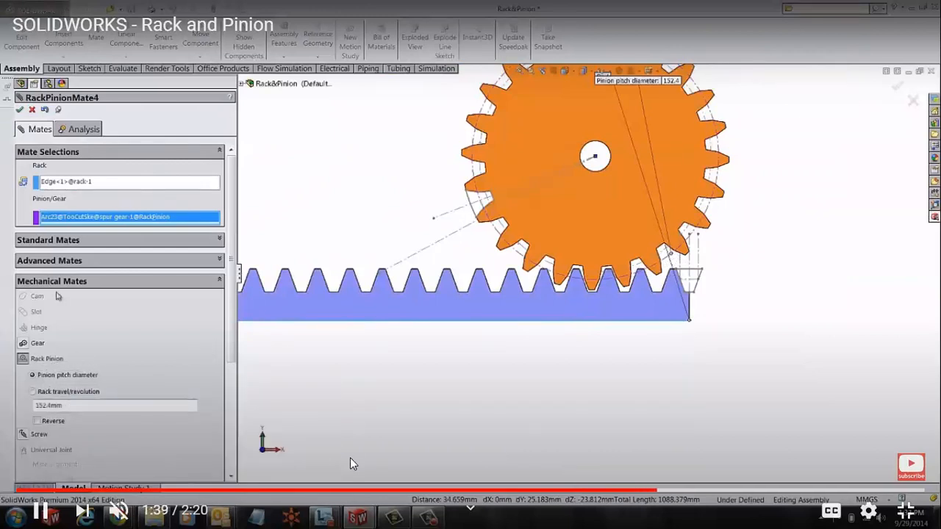
- Leave full-screen playback and close the Skype window
key("Escape")
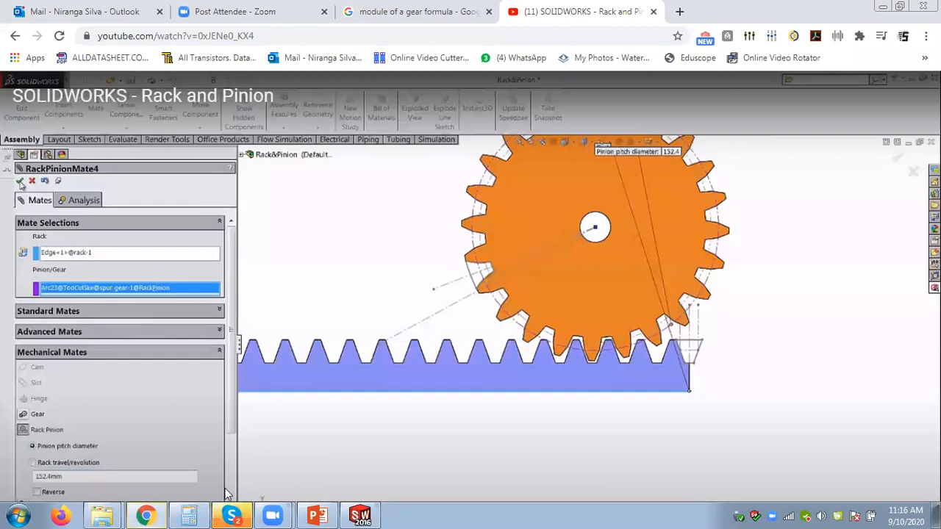
right_click(233, 516)
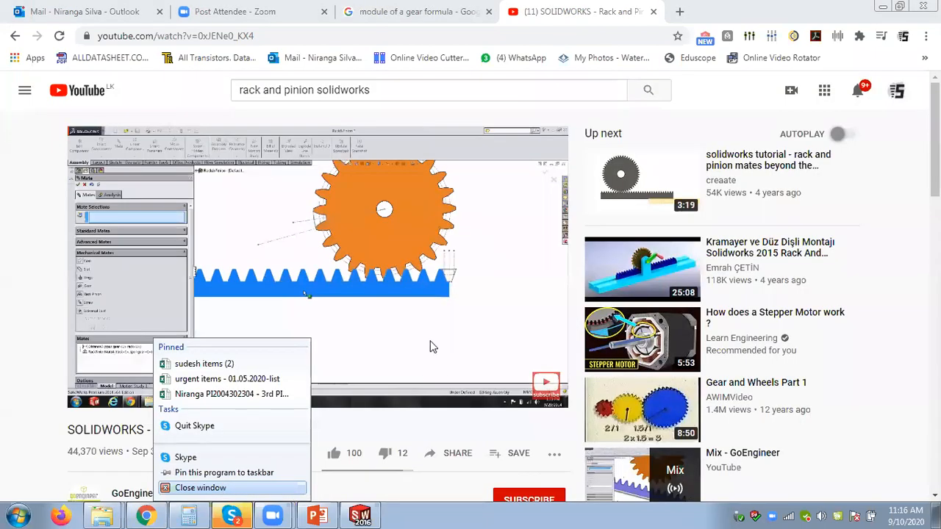
left_click(200, 487)
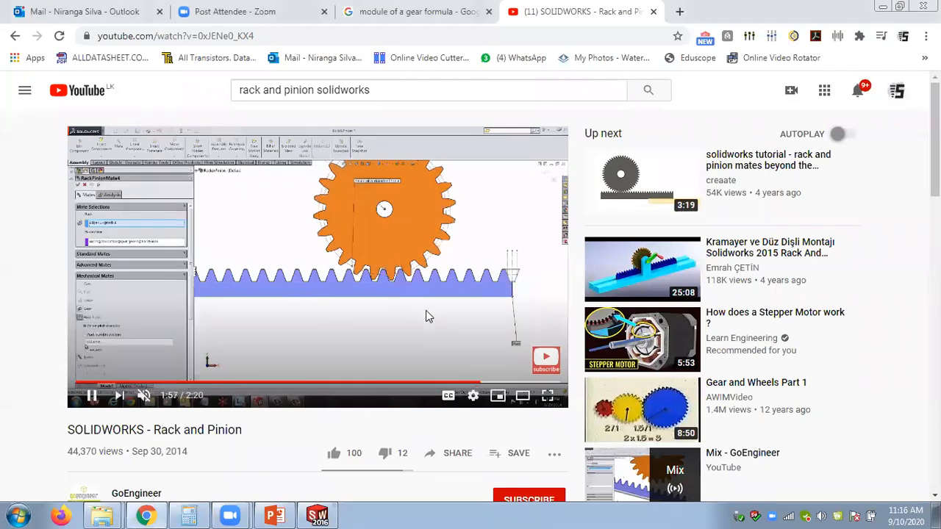
- Skip ahead and pause the video near its end, and switch to the rack and pinion assembly in SOLIDWORKS
left_click(500, 384)
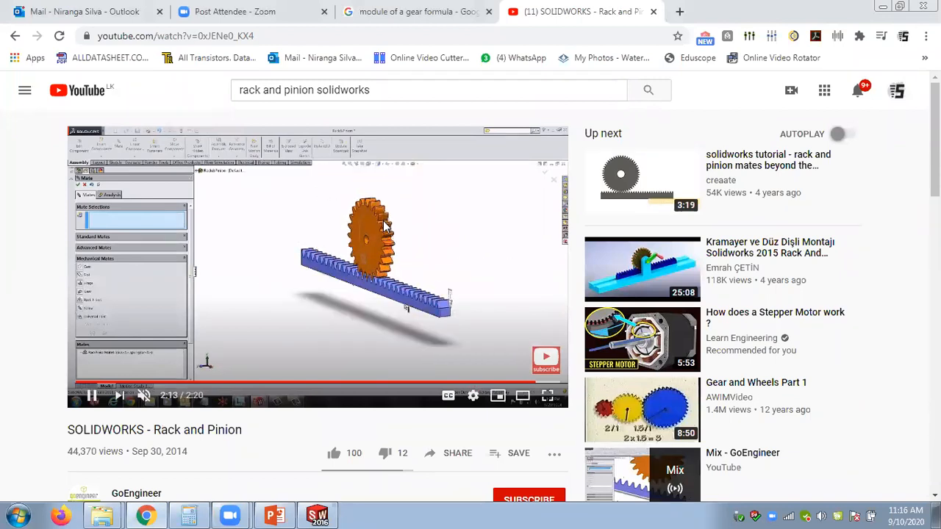
left_click(92, 397)
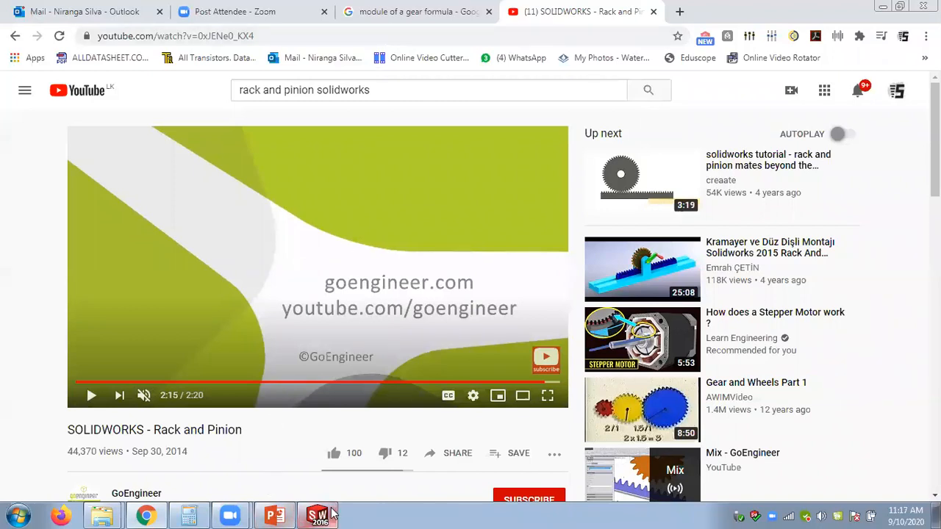
left_click(309, 514)
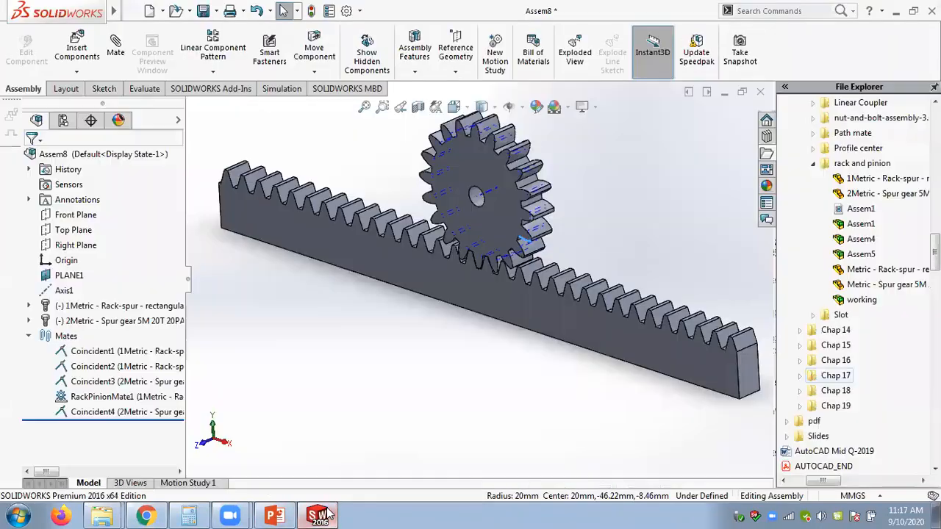
- Open the existing rack pinion mate, examine its rack and pinion selections, and close it without changes
scroll(463, 268, "down", 4)
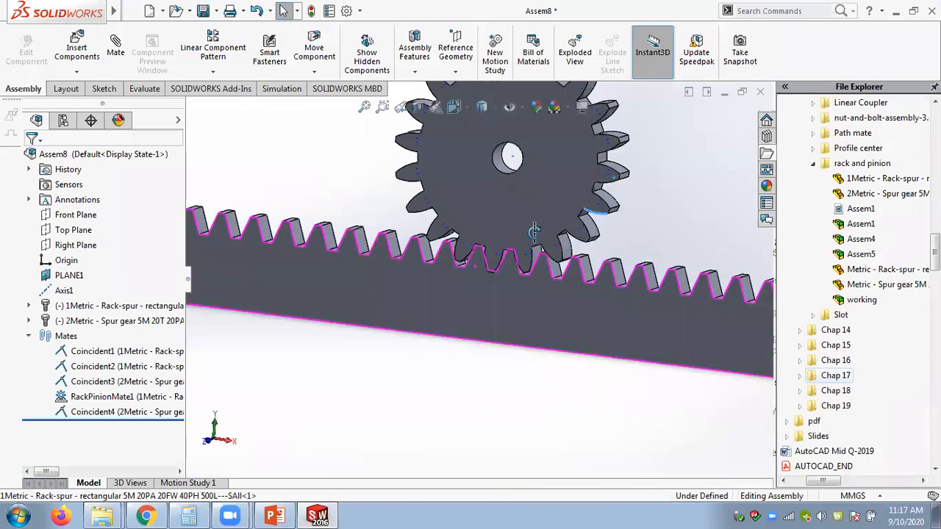
scroll(436, 229, "down", 3)
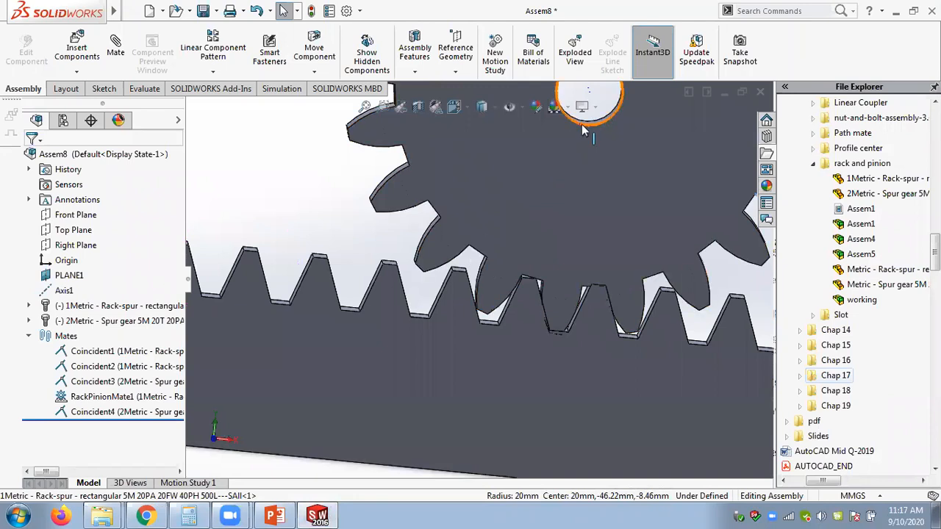
right_click(93, 397)
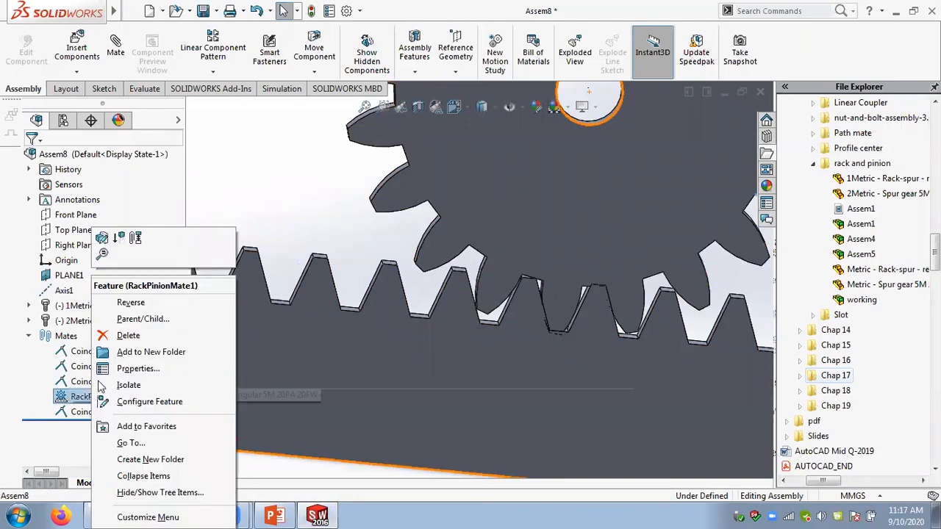
left_click(102, 238)
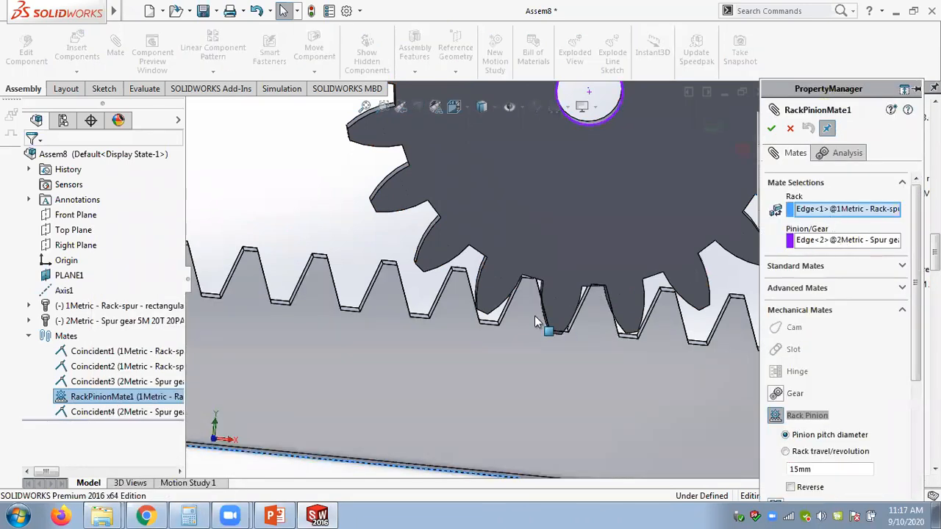
scroll(534, 316, "up", 2)
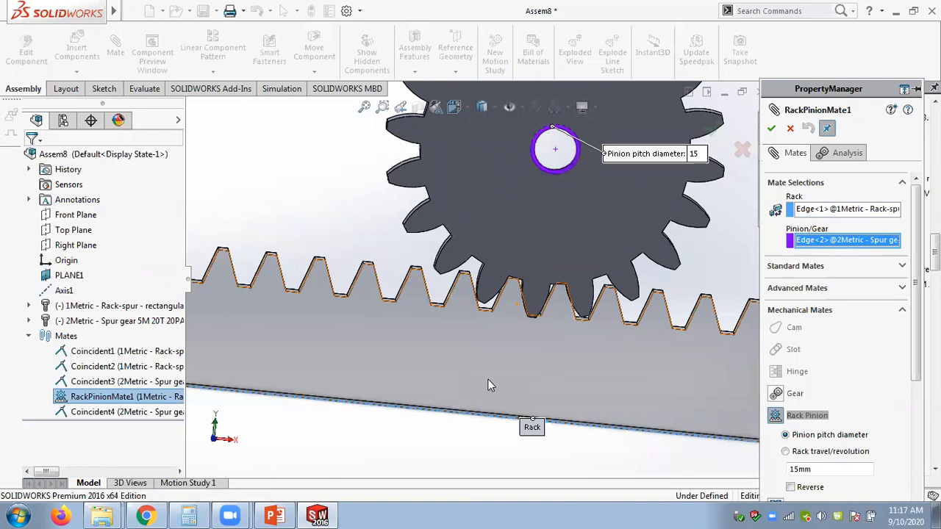
scroll(488, 379, "up", 1)
left_click(835, 210)
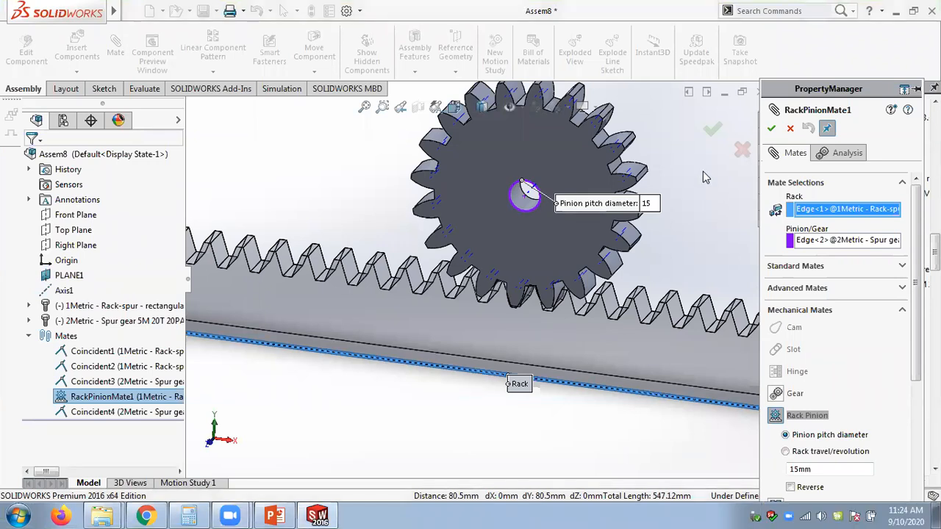
left_click(790, 128)
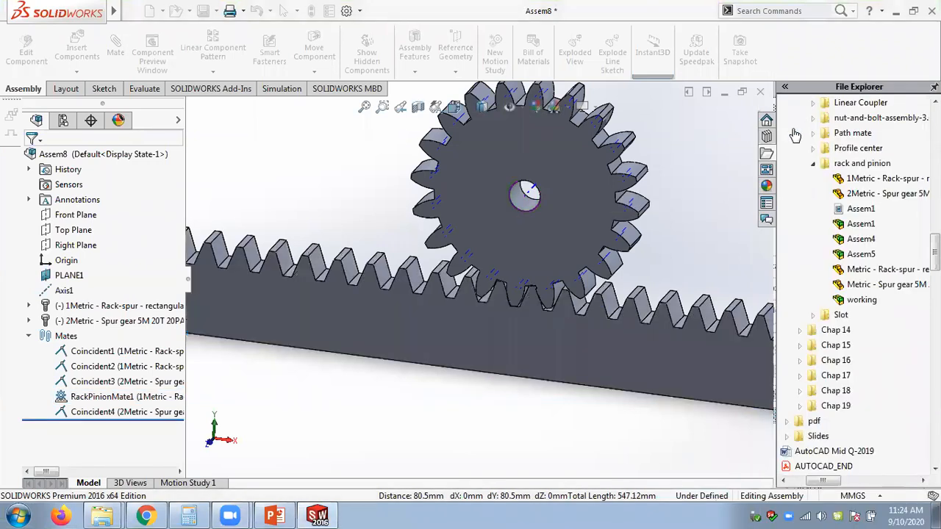
- Move the rack a short way along its length and check how its teeth mesh with the pinion
scroll(401, 293, "up", 3)
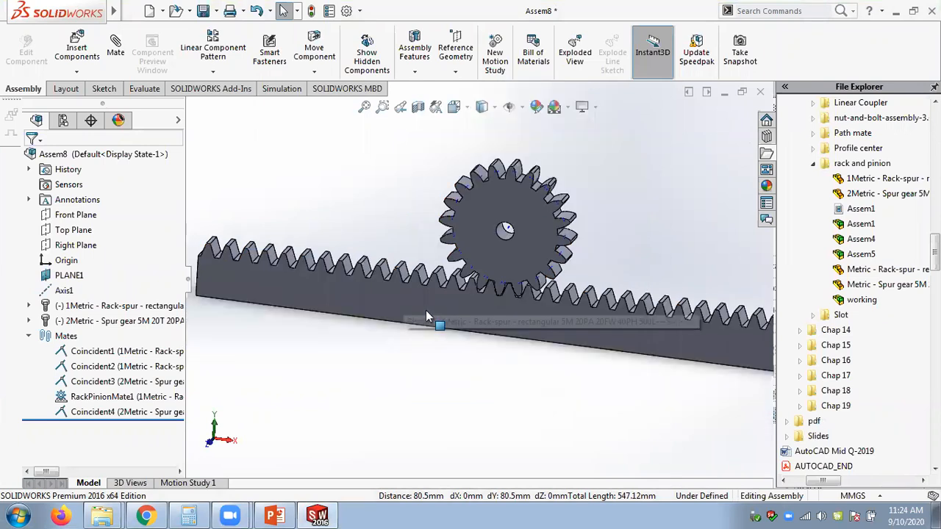
left_click(339, 298)
left_click_drag(336, 294, 536, 257)
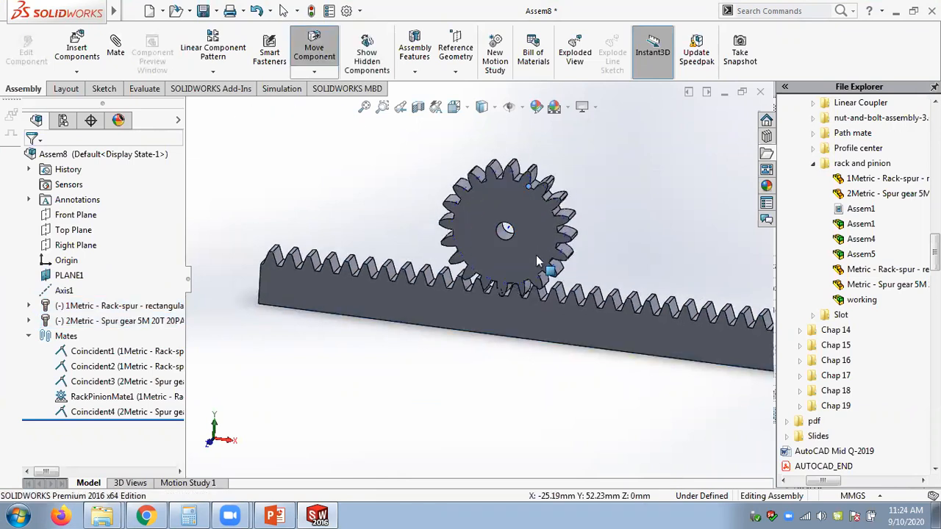
scroll(536, 256, "down", 2)
scroll(535, 257, "down", 2)
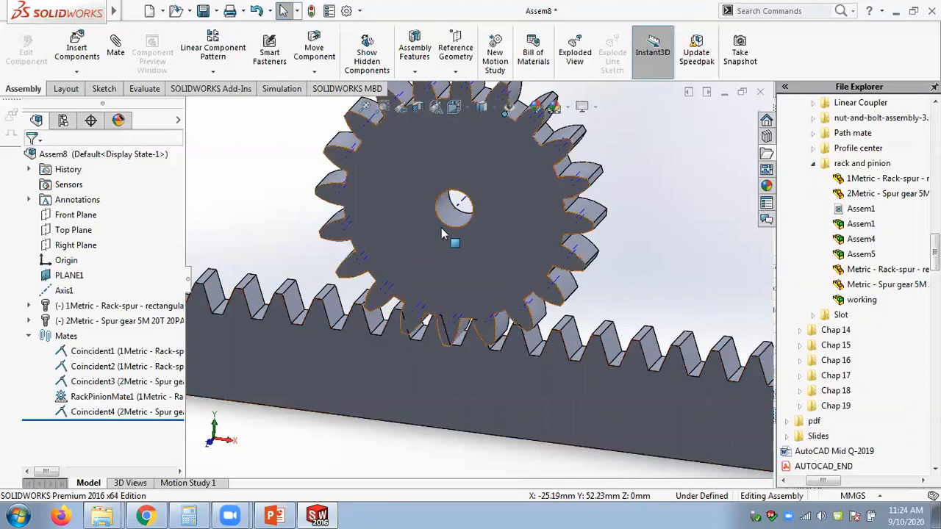
- Open the rack's Toolbox component settings and examine its module, pressure angle, face width, pitch height and length
left_click(29, 321)
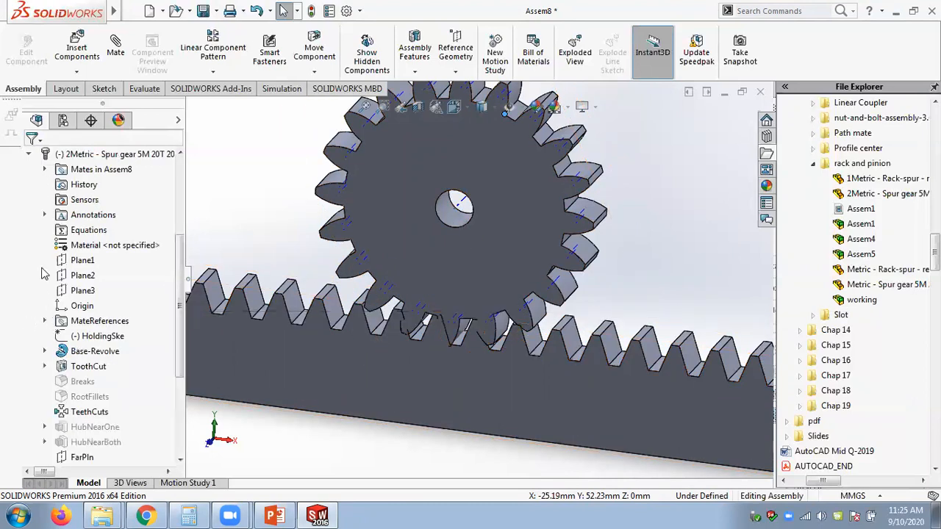
left_click(30, 155)
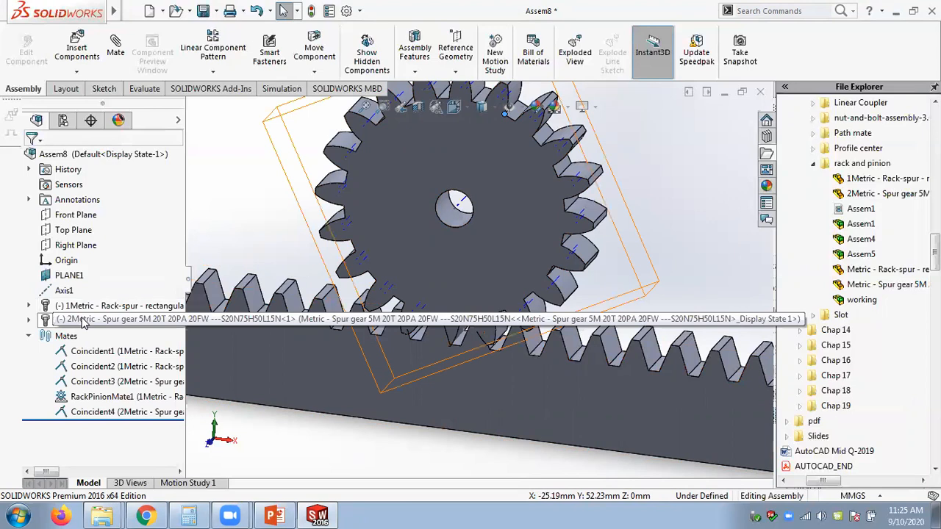
right_click(83, 321)
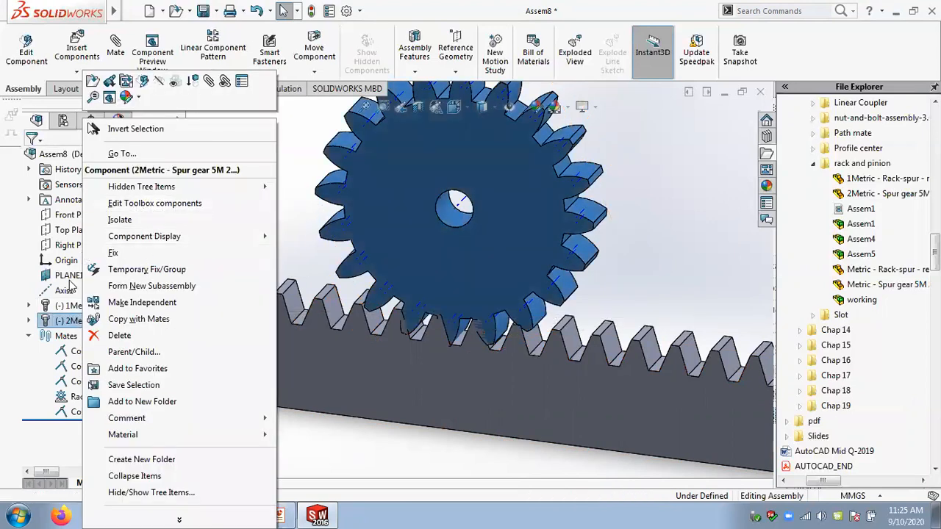
right_click(73, 305)
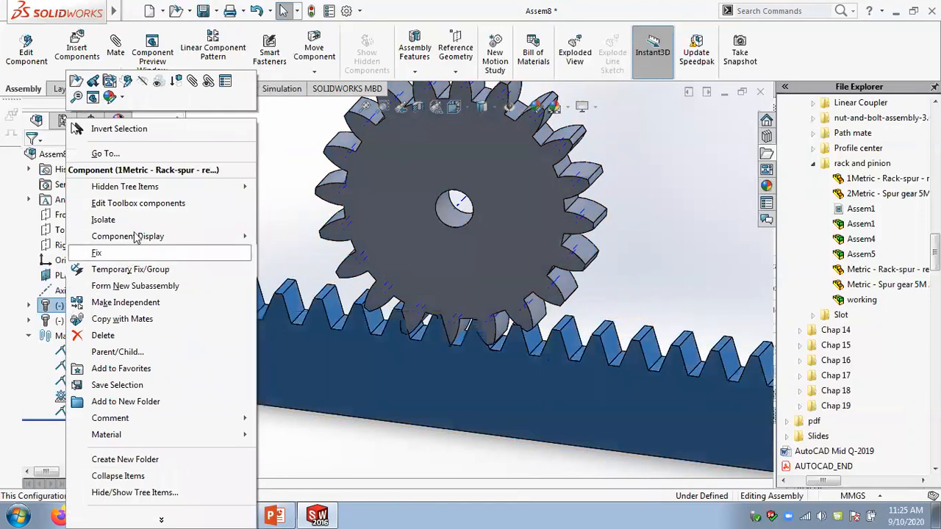
left_click(136, 204)
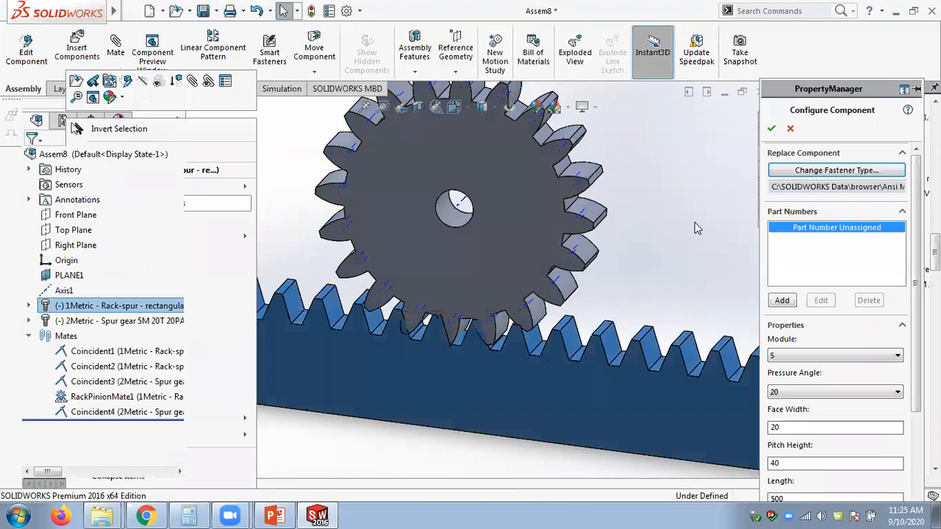
scroll(917, 312, "down", 2)
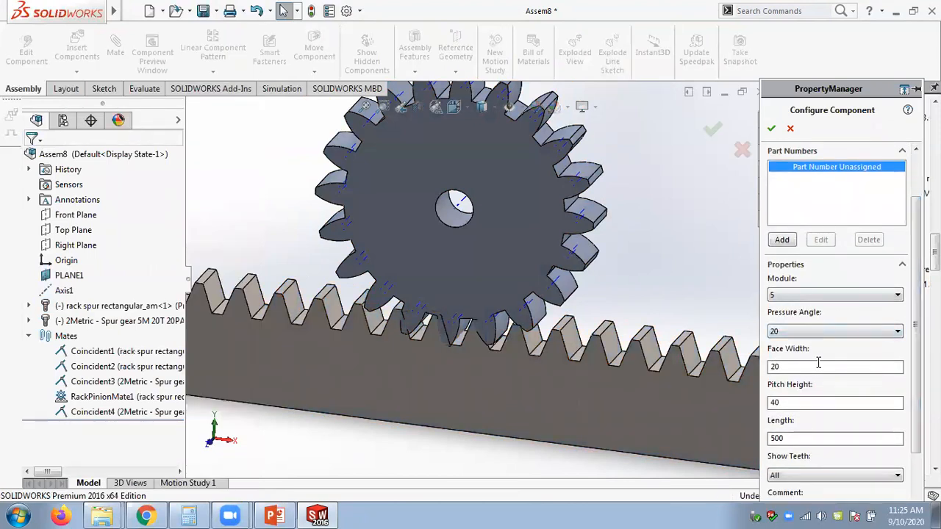
scroll(916, 393, "down", 3)
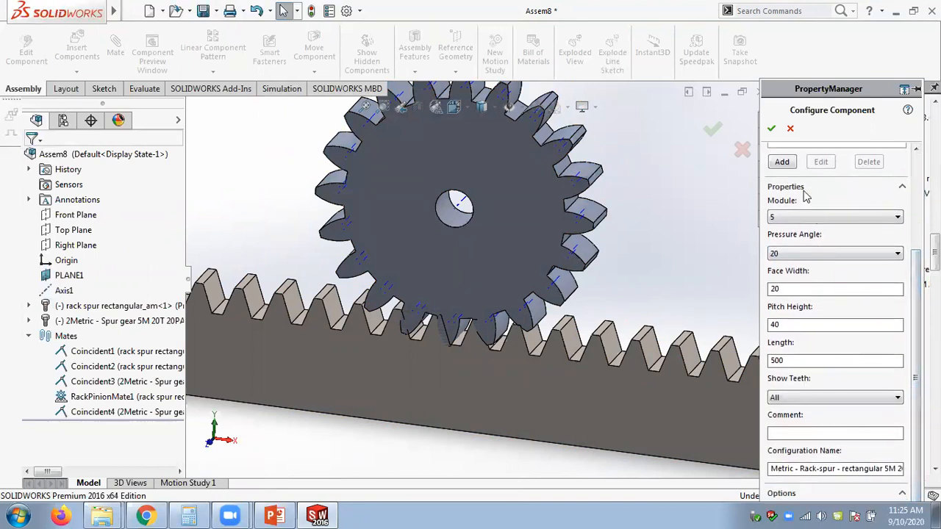
- Close the existing rack's settings and insert another rectangular spur rack from the Toolbox gears into empty space beside the pinion
left_click(772, 129)
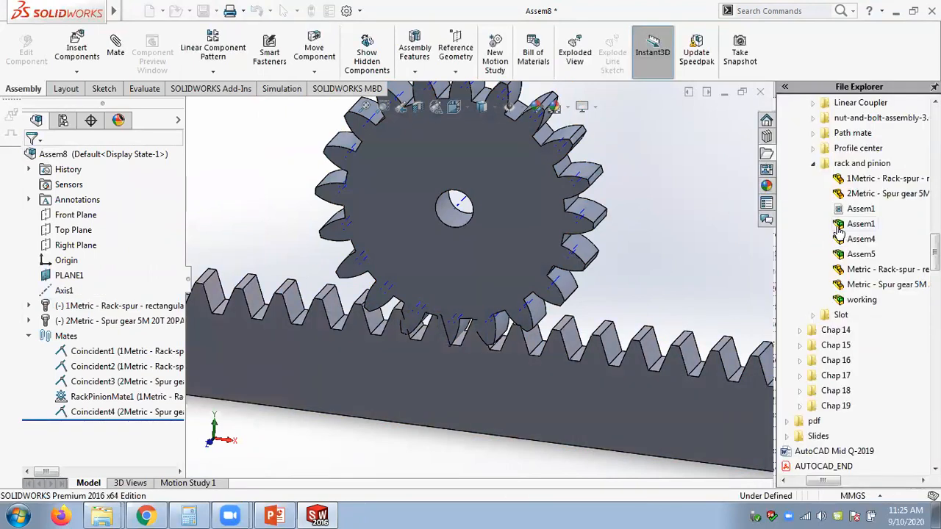
left_click(766, 138)
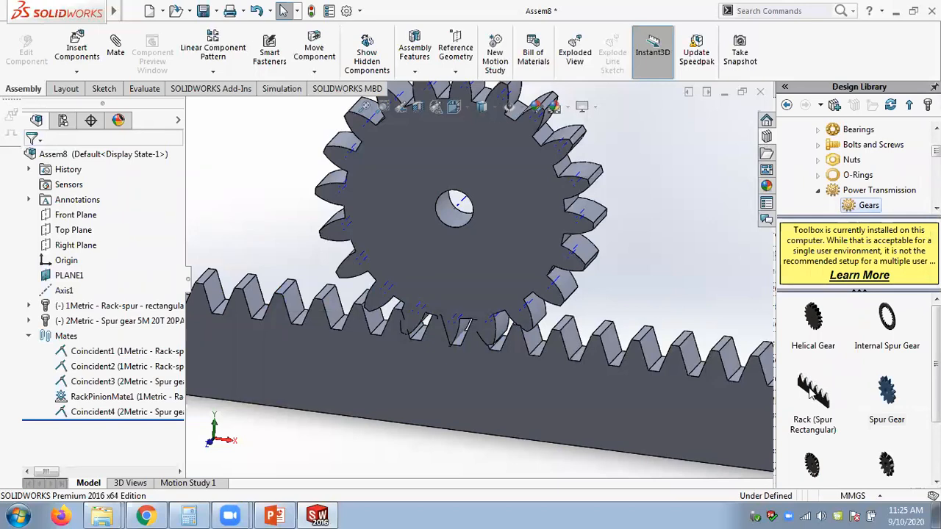
left_click_drag(808, 393, 685, 288)
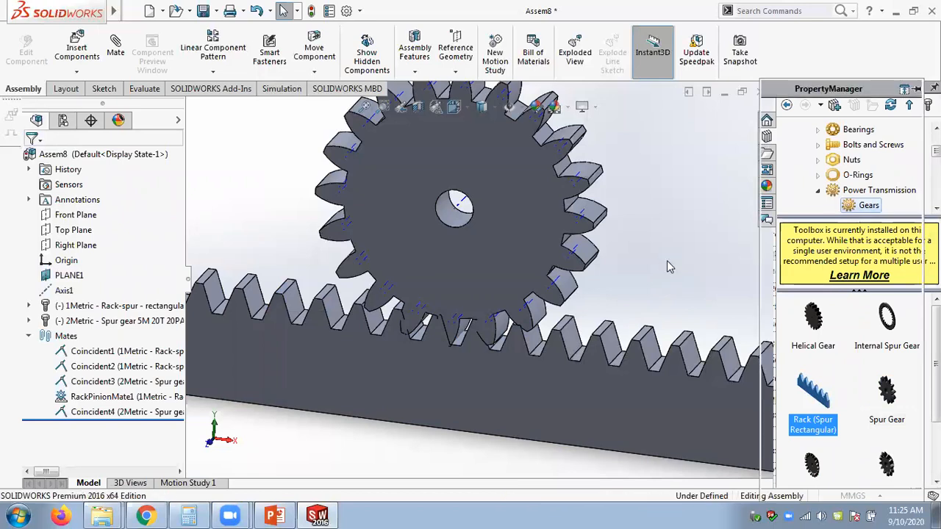
scroll(659, 262, "up", 2)
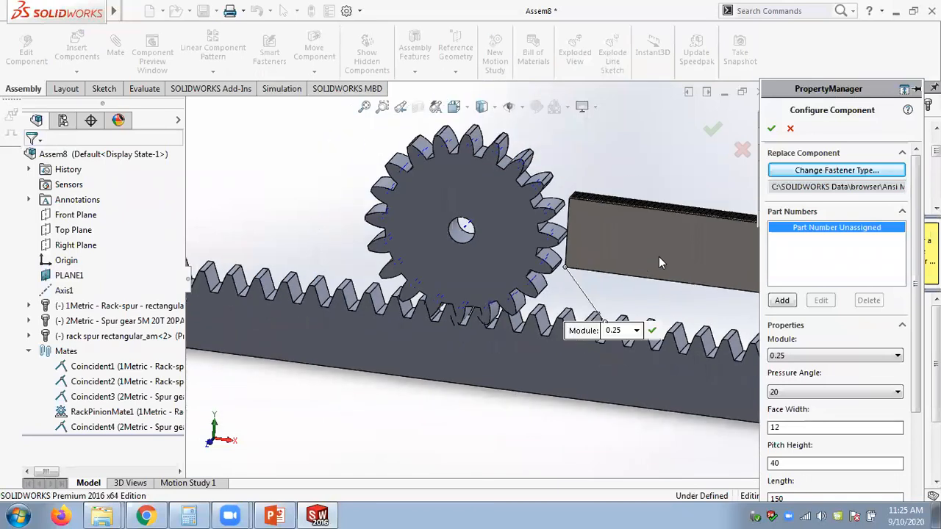
scroll(501, 236, "down", 2)
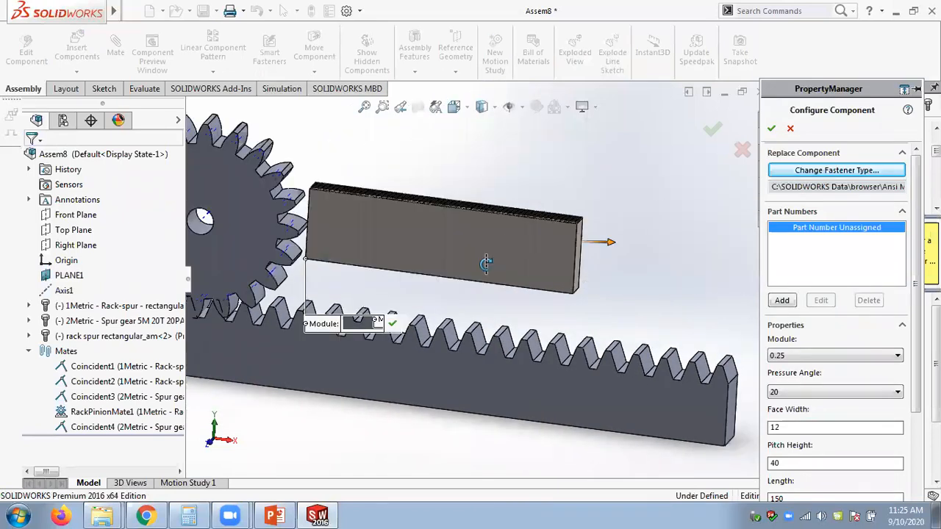
scroll(519, 209, "down", 4)
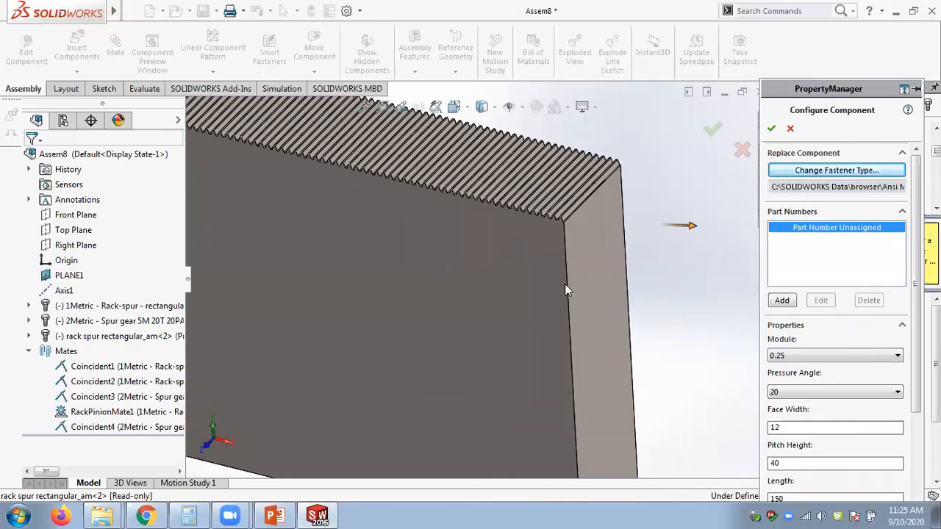
scroll(567, 284, "up", 1)
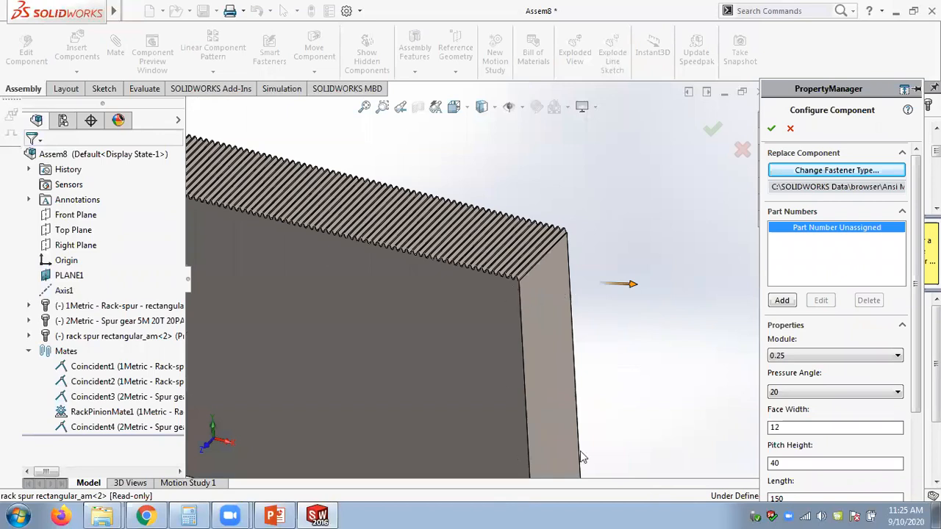
- Try pitch heights of 5 and 1 on the newly inserted rack
scroll(585, 457, "up", 2)
left_click_drag(915, 349, 914, 391)
scroll(914, 392, "down", 2)
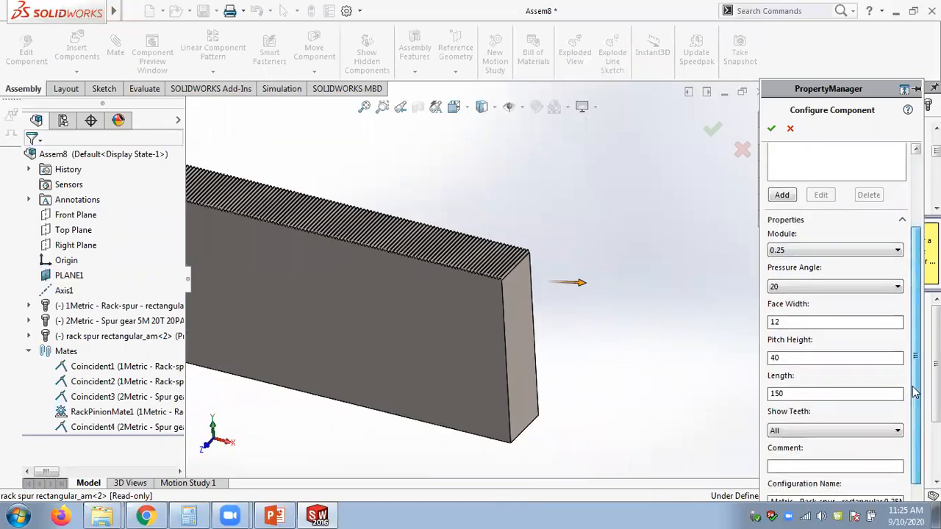
left_click_drag(793, 357, 747, 364)
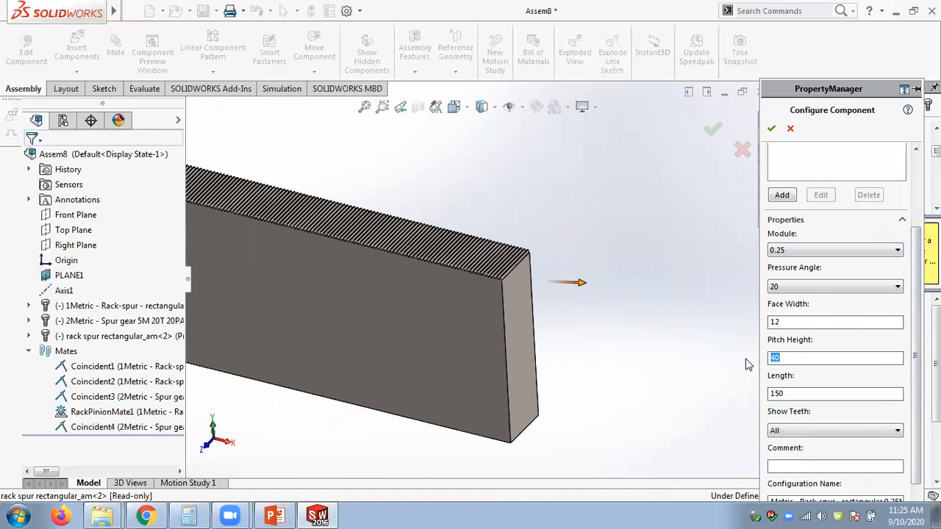
type("5")
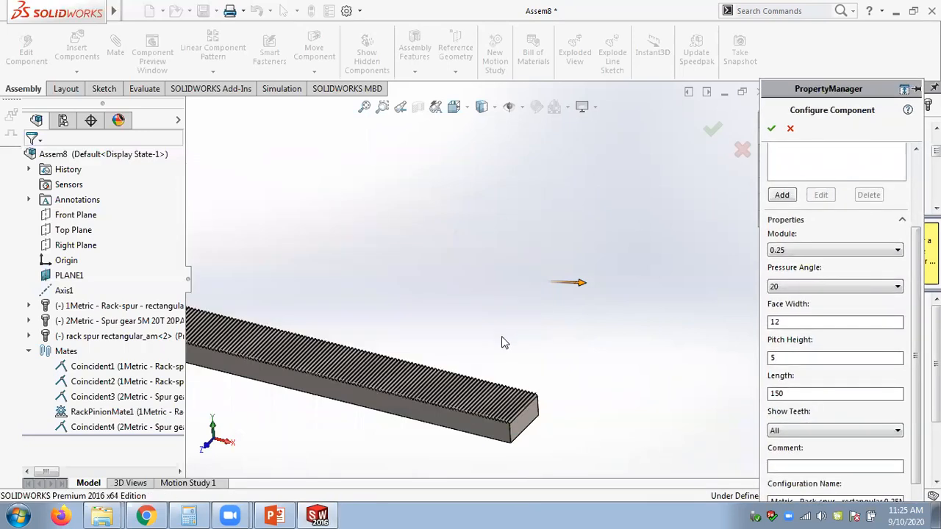
scroll(499, 370, "down", 3)
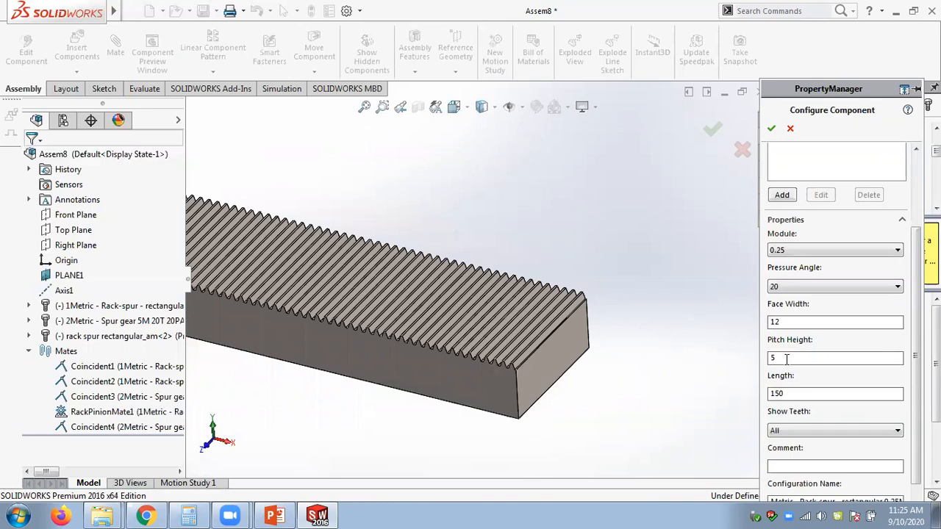
key("BackSpace")
type("1")
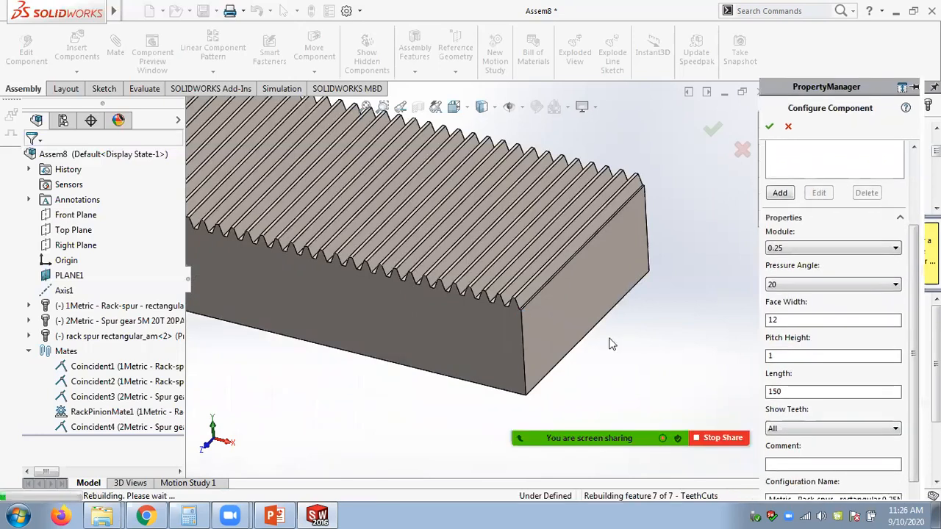
- Try a face width of 1 on the new rack, compare it with the existing rack, and cancel its insertion
left_click(790, 323)
key("BackSpace")
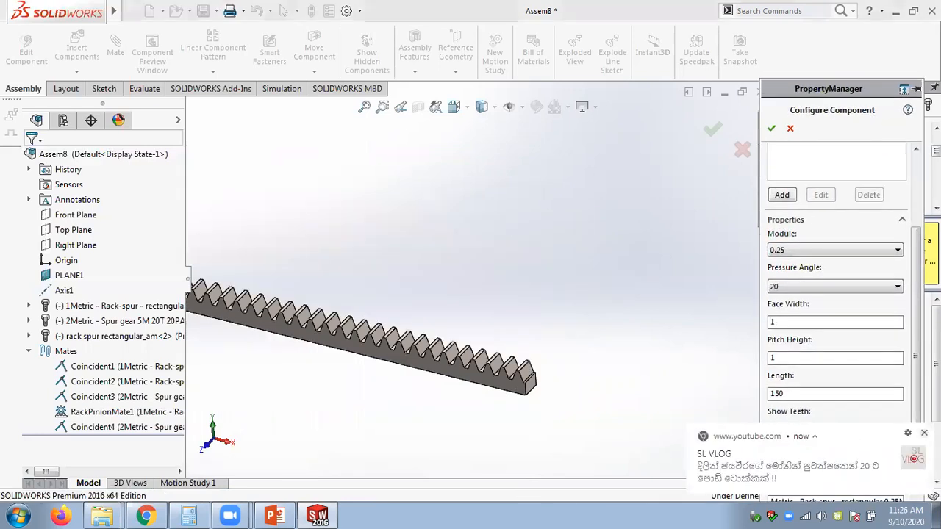
scroll(331, 302, "up", 5)
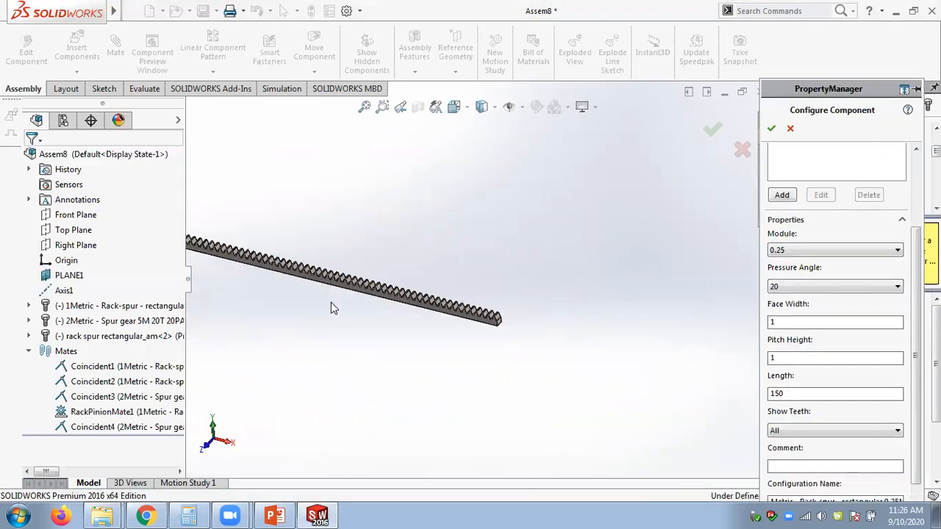
scroll(232, 258, "down", 4)
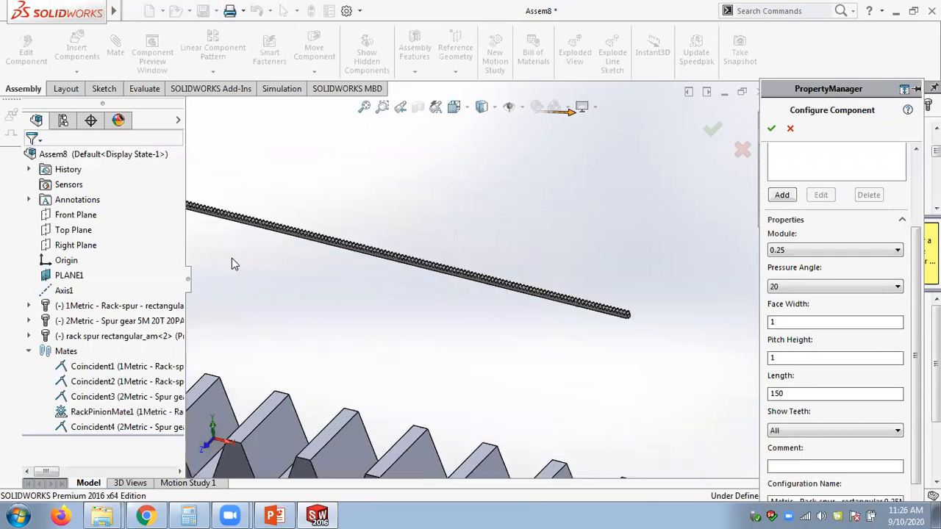
left_click(790, 128)
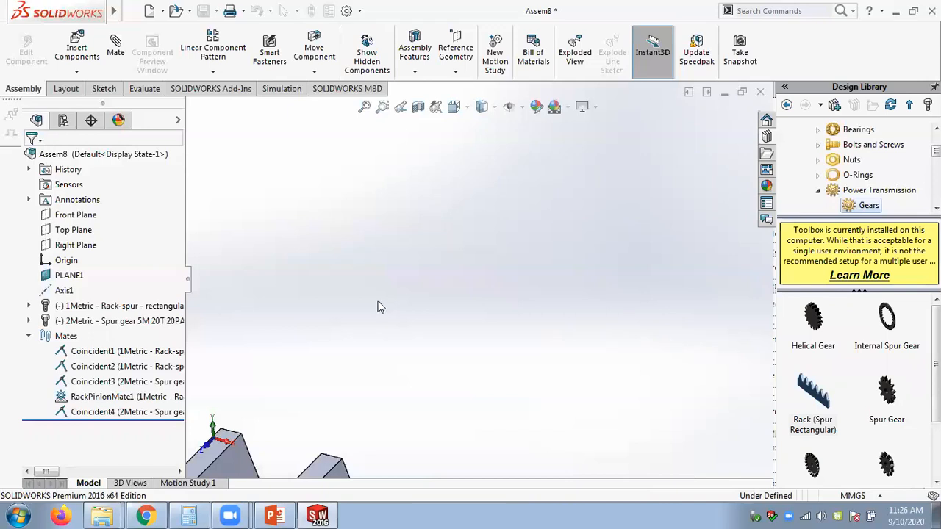
- Examine how the pinion teeth engage the rack from several angles
scroll(379, 307, "up", 3)
scroll(456, 278, "down", 3)
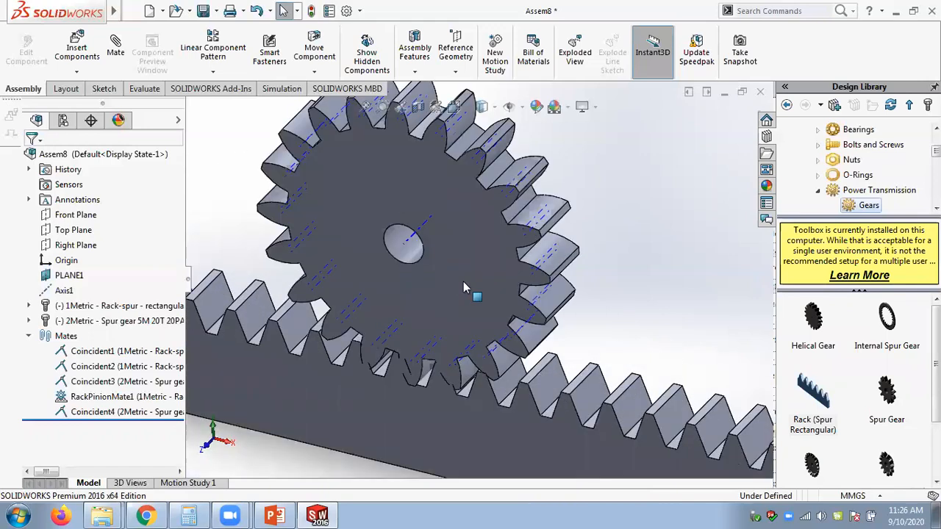
mouse_move(549, 288)
middle_mouse_down()
mouse_move(556, 275)
mouse_move(553, 282)
middle_mouse_up()
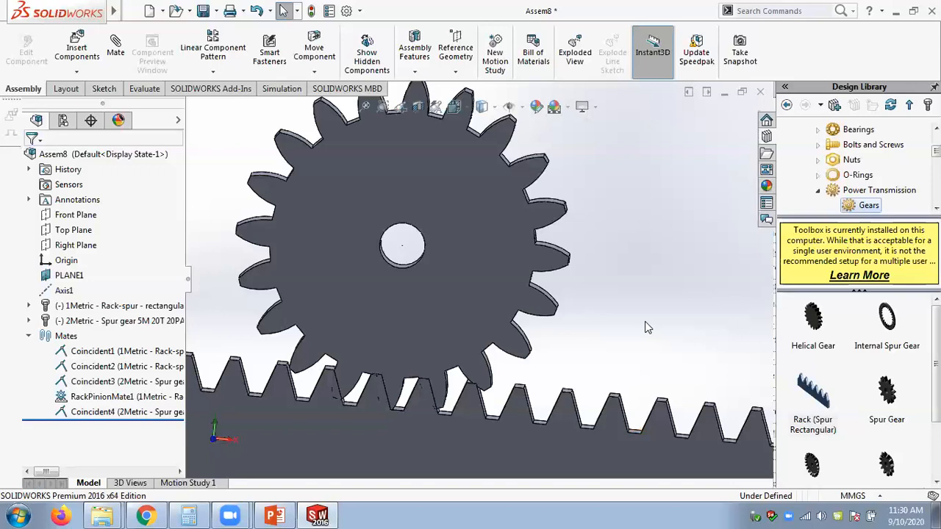
middle_click_drag(632, 302, 606, 321)
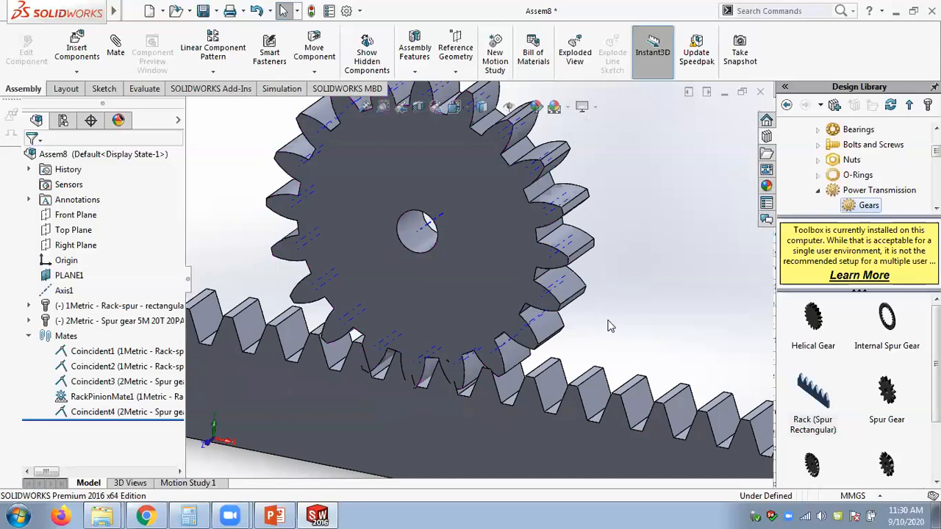
scroll(434, 311, "up", 6)
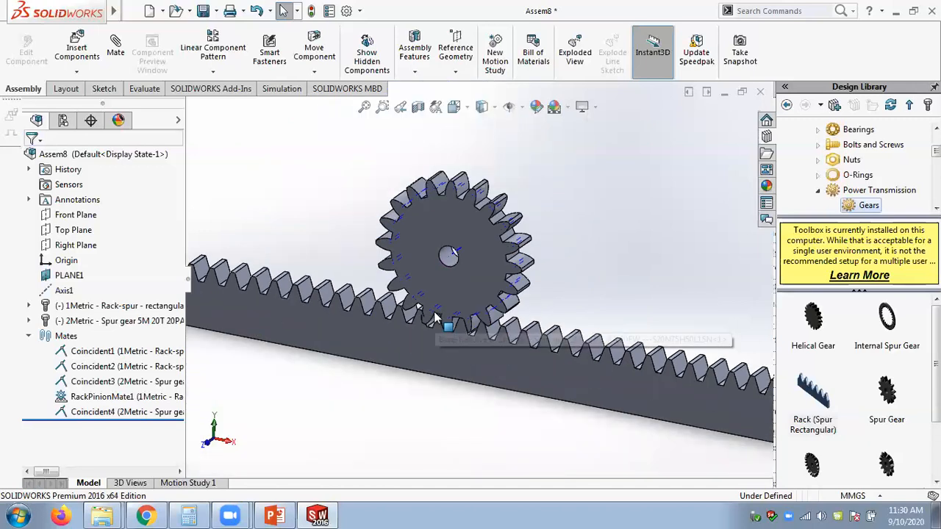
scroll(441, 307, "down", 5)
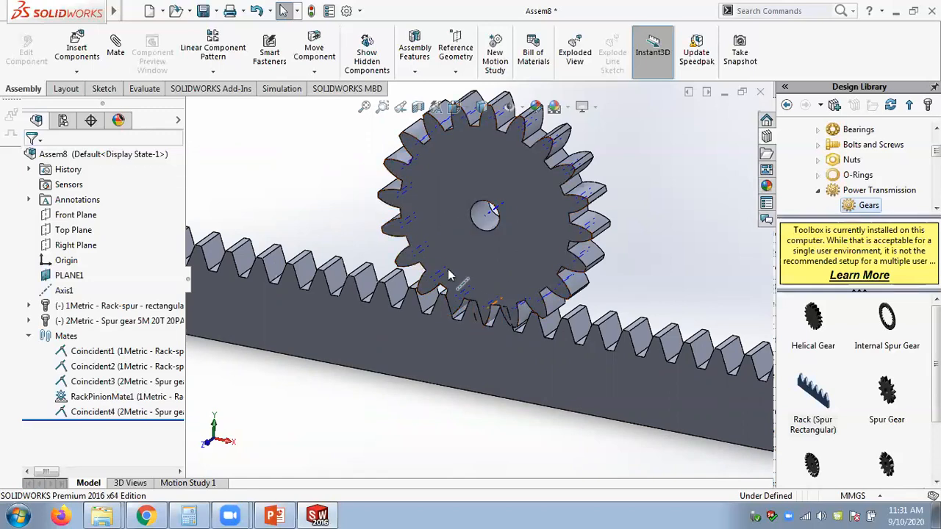
middle_click_drag(451, 292, 481, 249)
- Orient the assembly to the front view and move the rack a short way along its length to check the tooth engagement
left_click(461, 108)
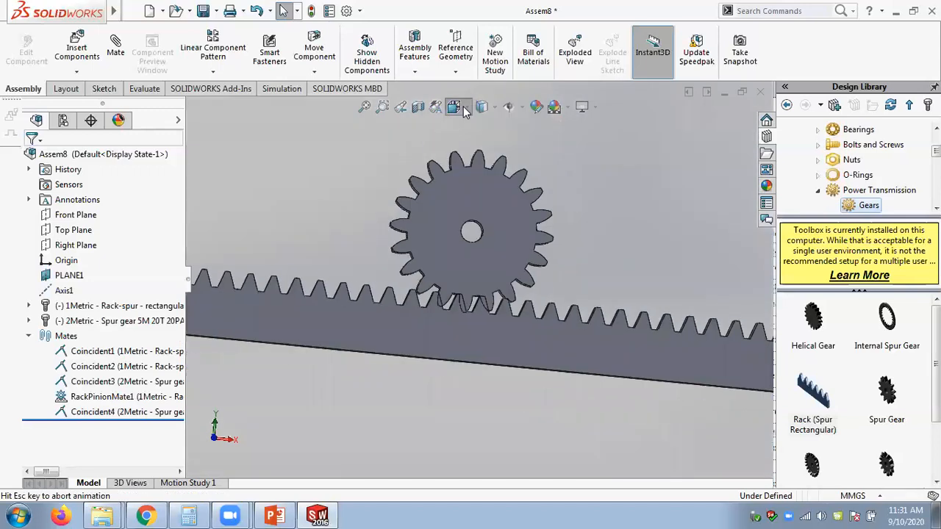
left_click(474, 165)
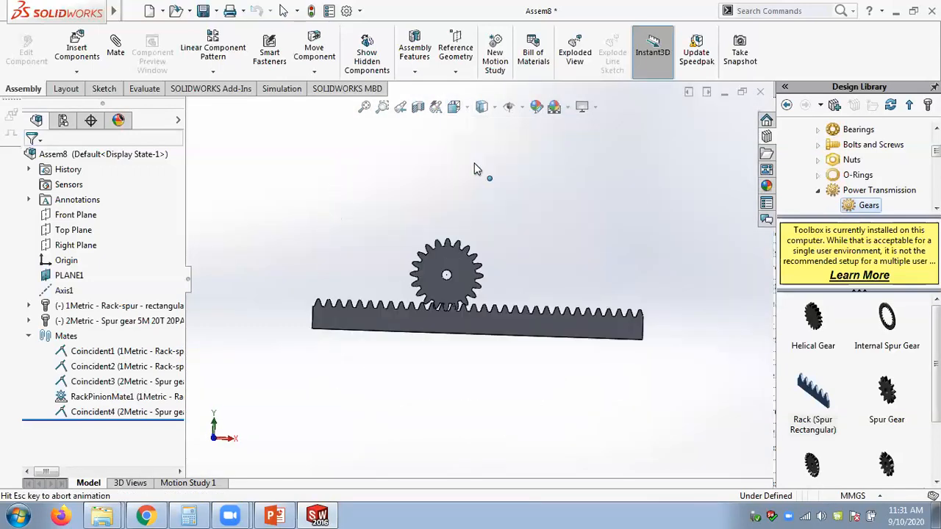
left_click(441, 334)
left_click_drag(436, 333, 437, 327)
scroll(433, 304, "down", 4)
scroll(433, 308, "down", 3)
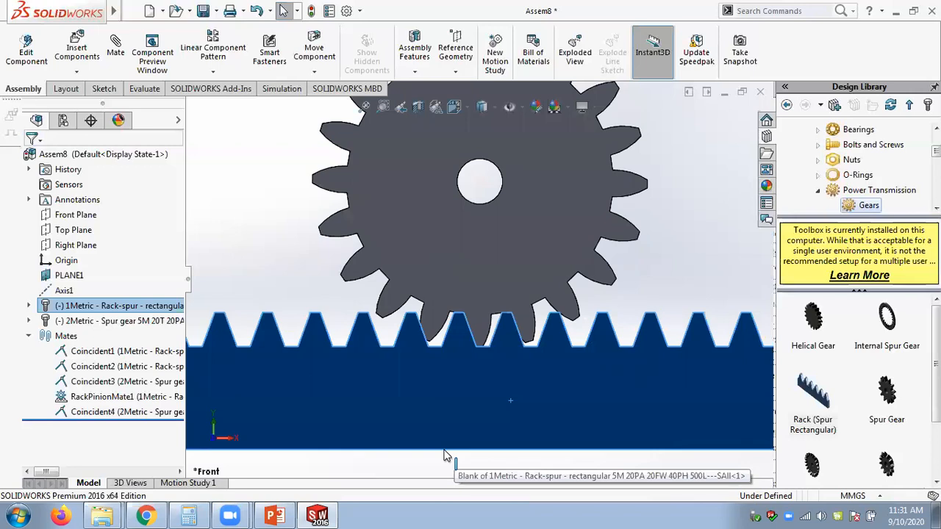
left_click_drag(473, 386, 431, 377)
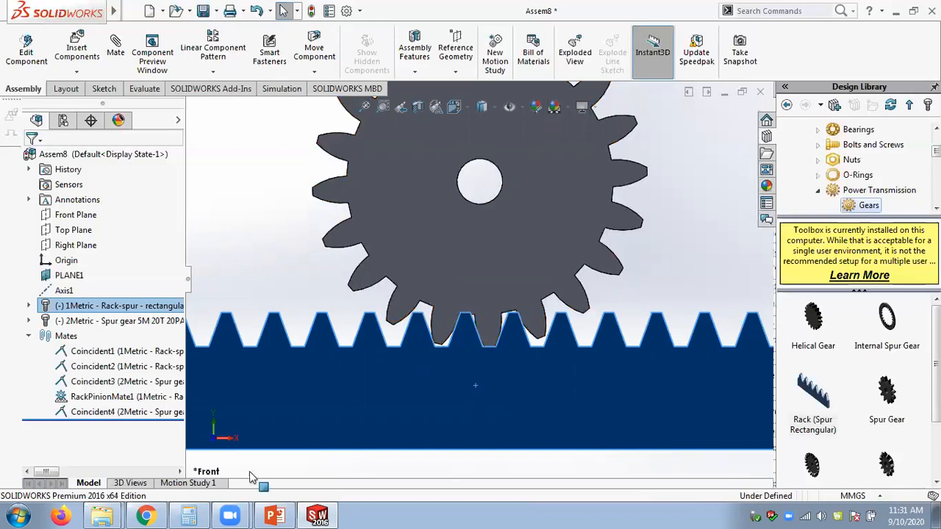
- Switch to the rack and pinion video, examine the meshed teeth at 1:41 in full screen, and return to SOLIDWORKS
left_click(160, 515)
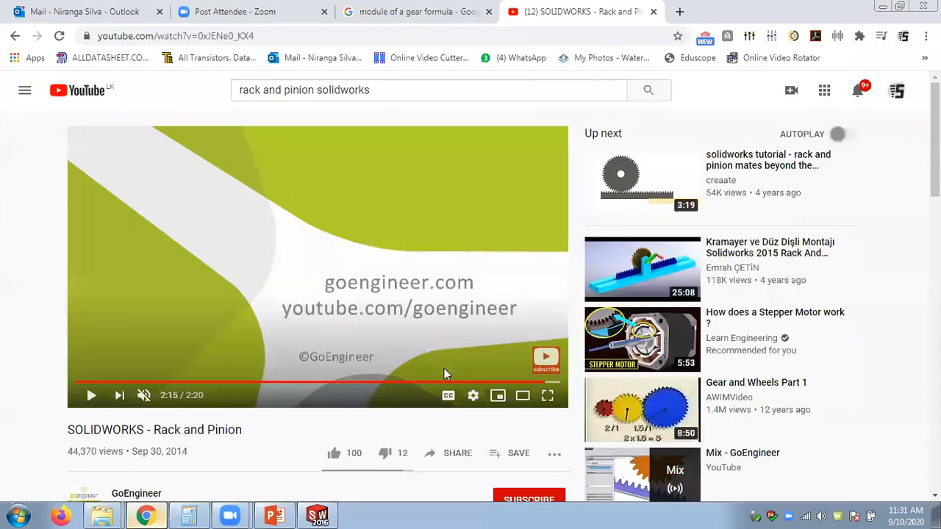
left_click(425, 383)
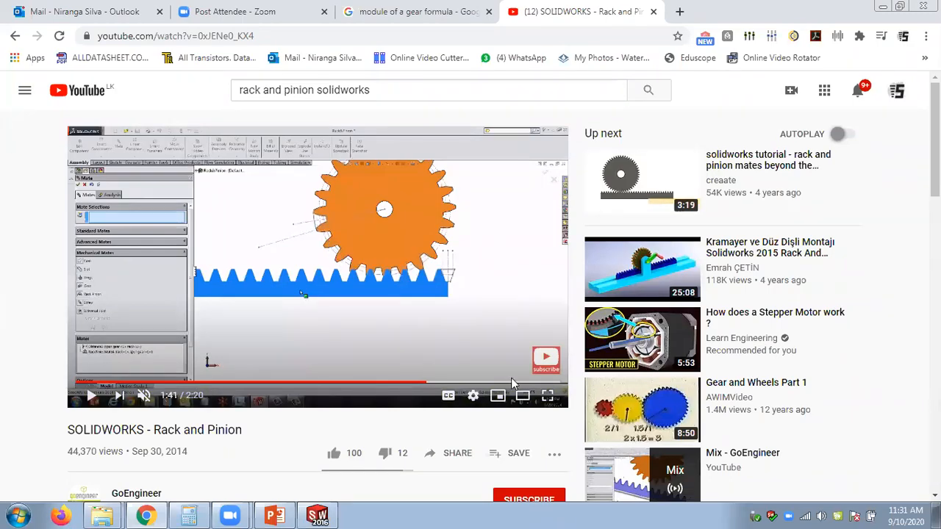
left_click(547, 396)
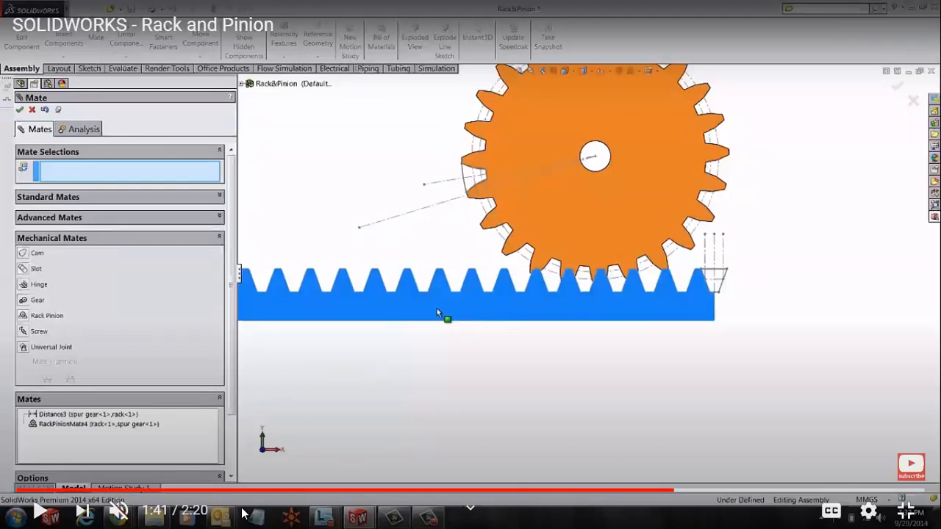
key("Escape")
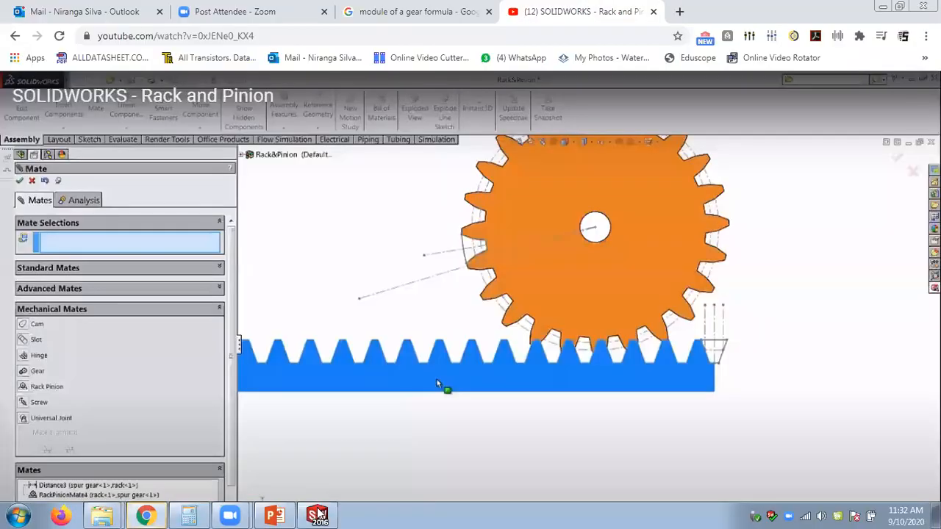
left_click(317, 514)
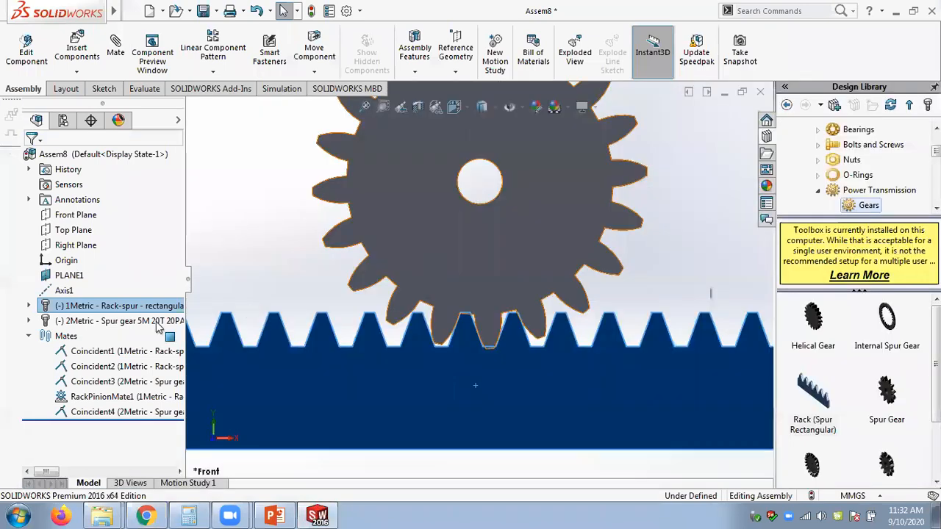
- Open the spur gear for editing within the assembly, rebuilding and saving the assembly when required
right_click(59, 323)
left_click(28, 321)
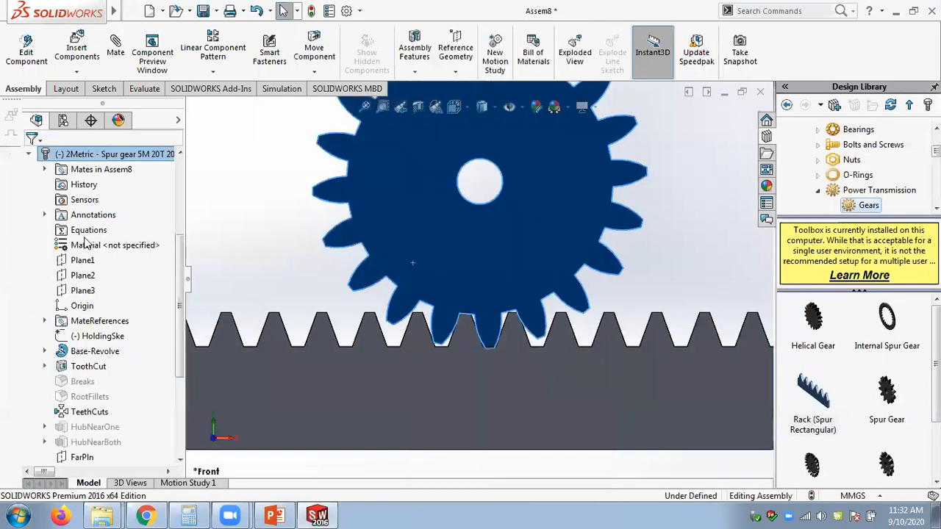
right_click(105, 154)
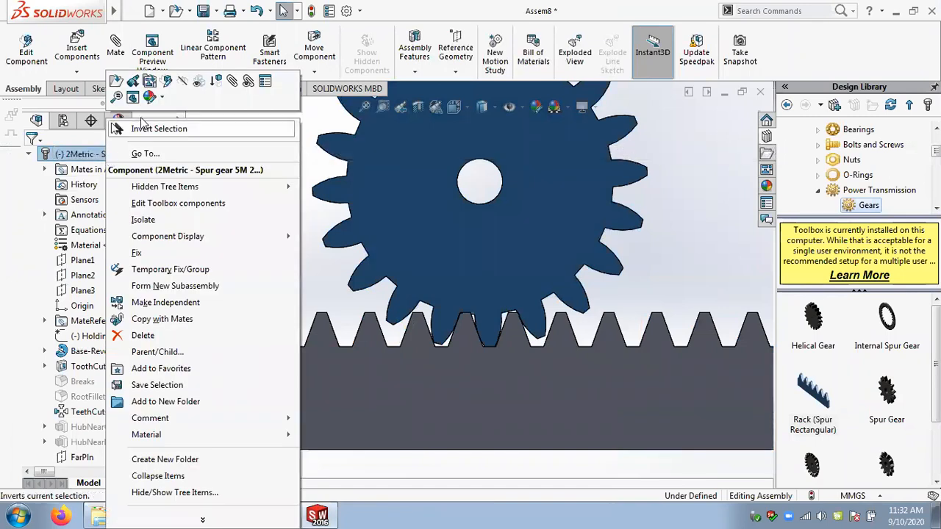
left_click(165, 87)
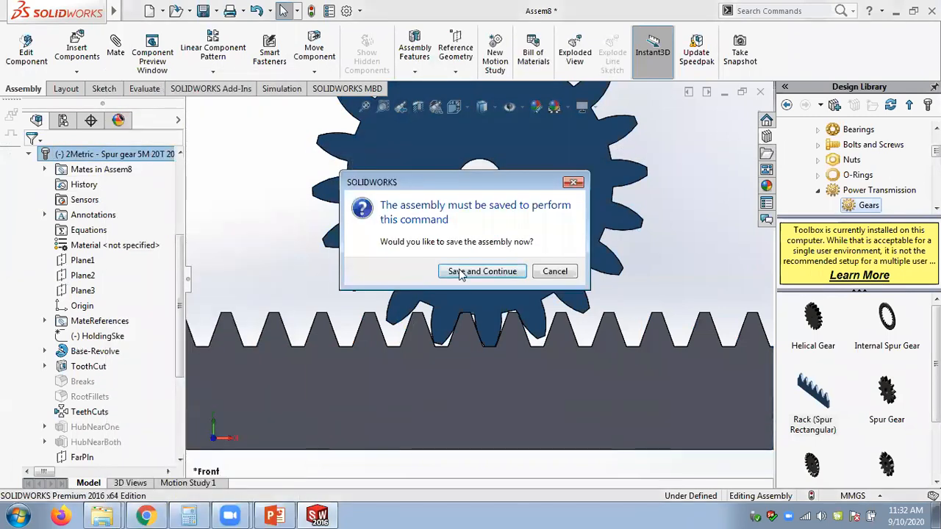
left_click(461, 275)
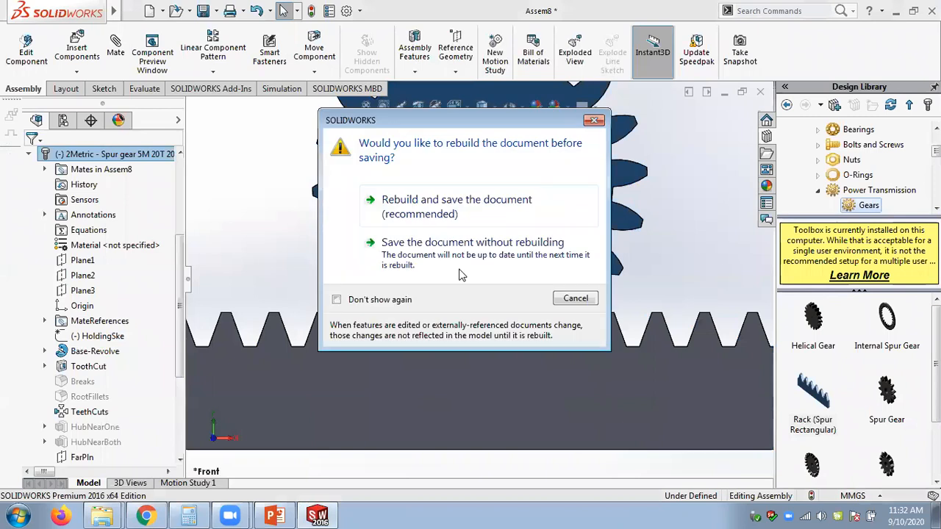
left_click(432, 213)
left_click(608, 382)
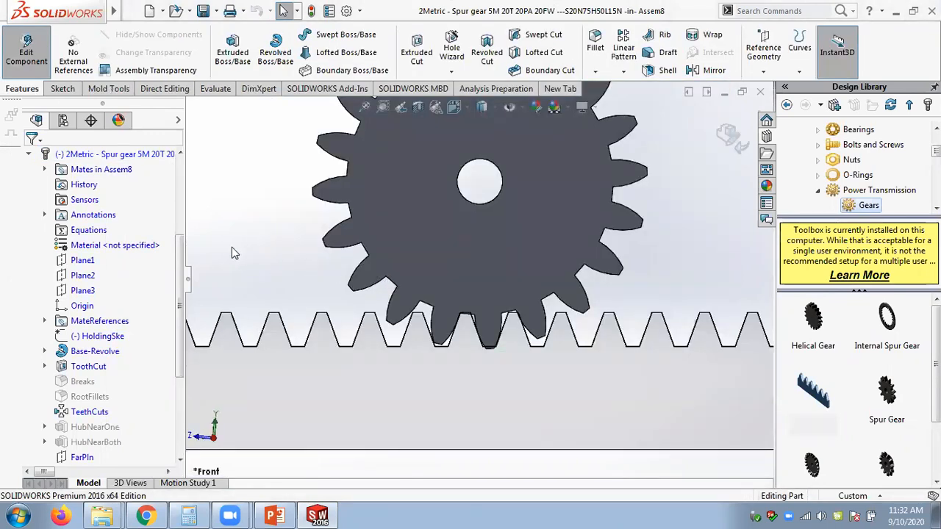
- Open the sketch of the spur gear's Base-Revolve feature, examine its profile, and exit the sketch
key("f")
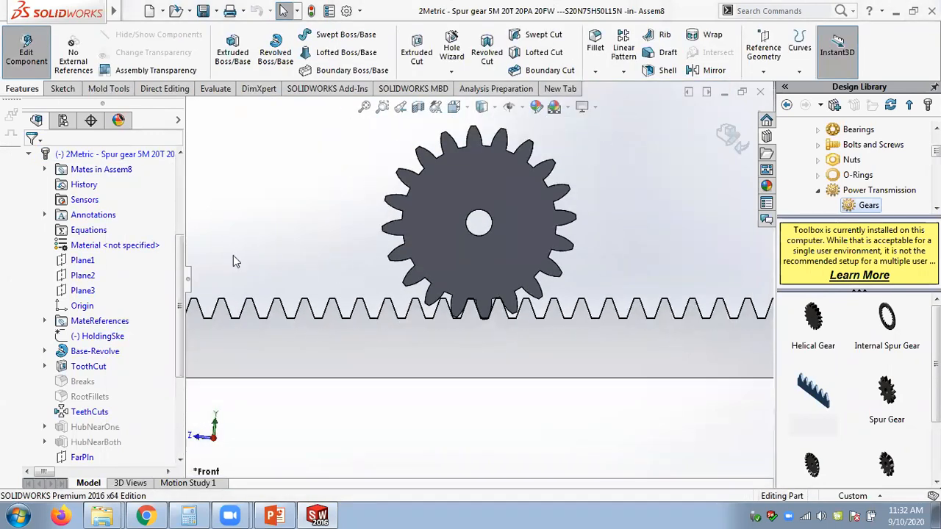
left_click(93, 352)
right_click(93, 353)
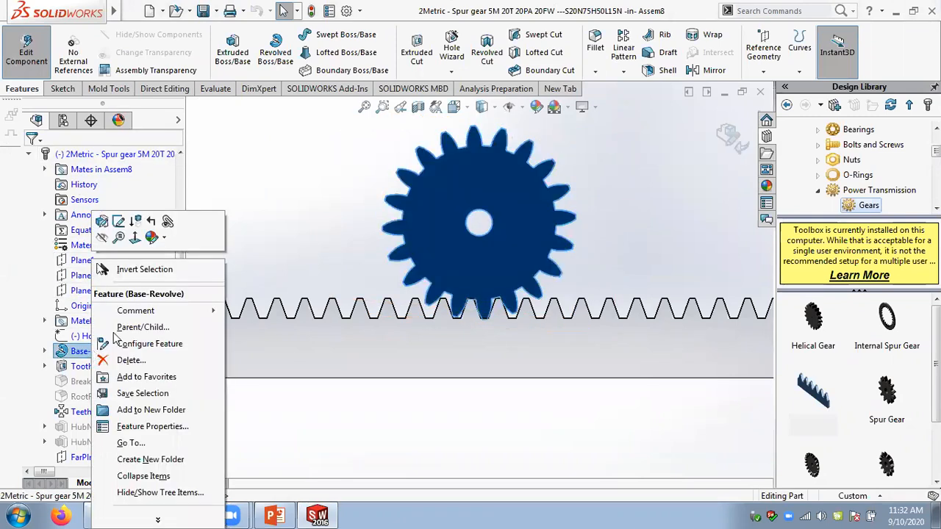
left_click(118, 222)
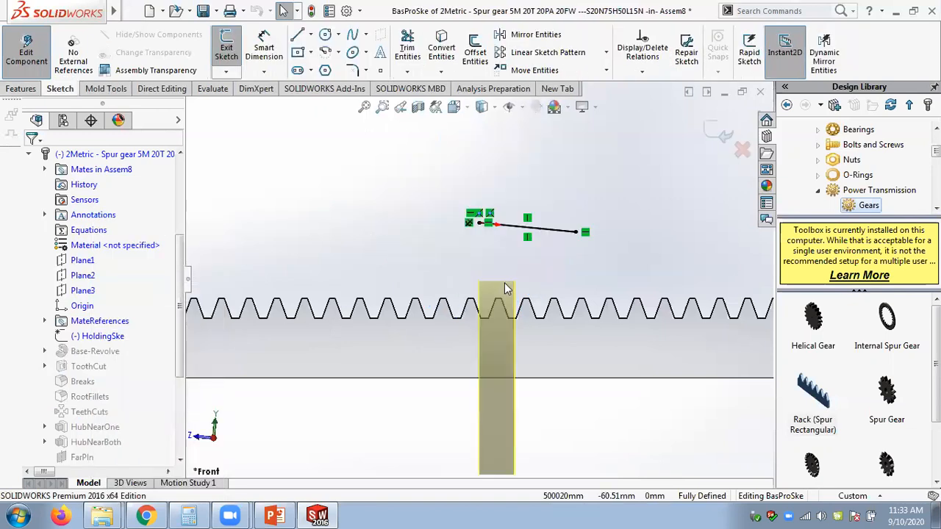
scroll(517, 316, "up", 2)
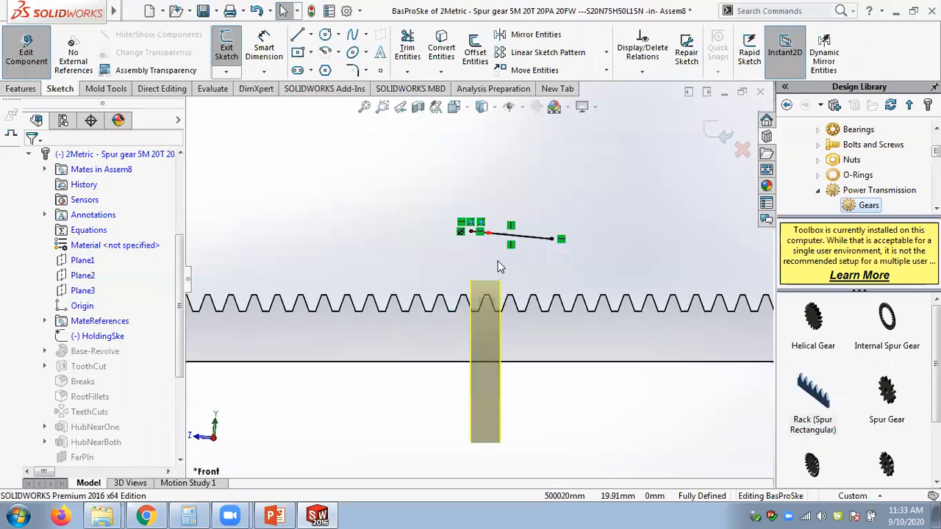
left_click(720, 135)
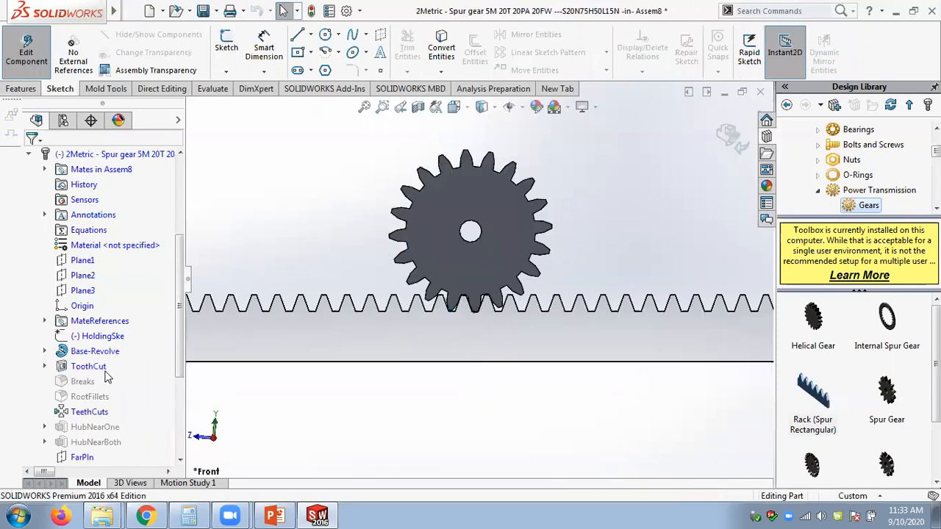
- Switch to the rack and pinion video in Chrome, examine the paused frame at 1:41 in full screen, and return to SOLIDWORKS
left_click(149, 515)
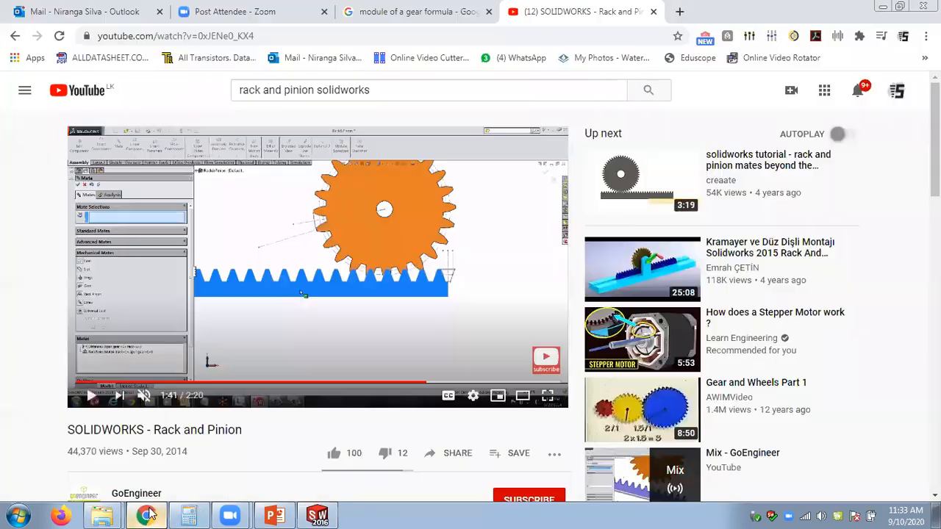
left_click(548, 395)
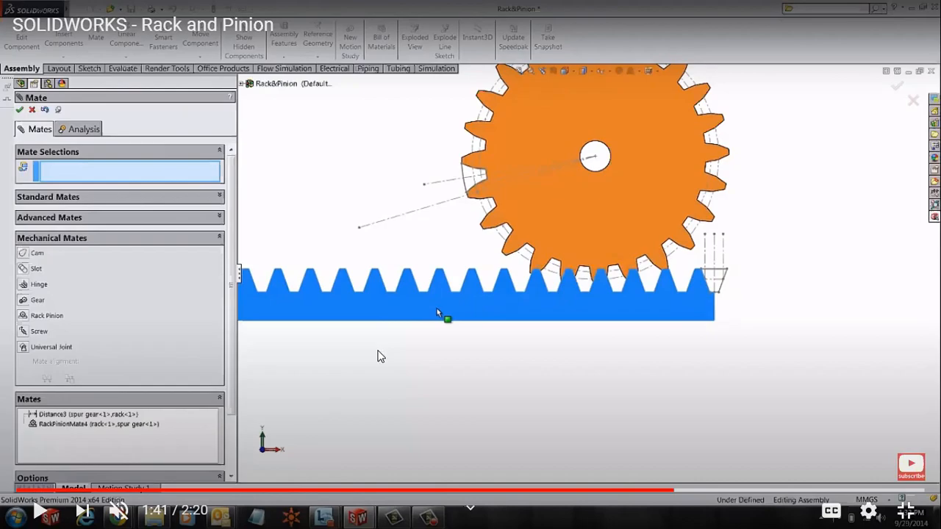
key("Escape")
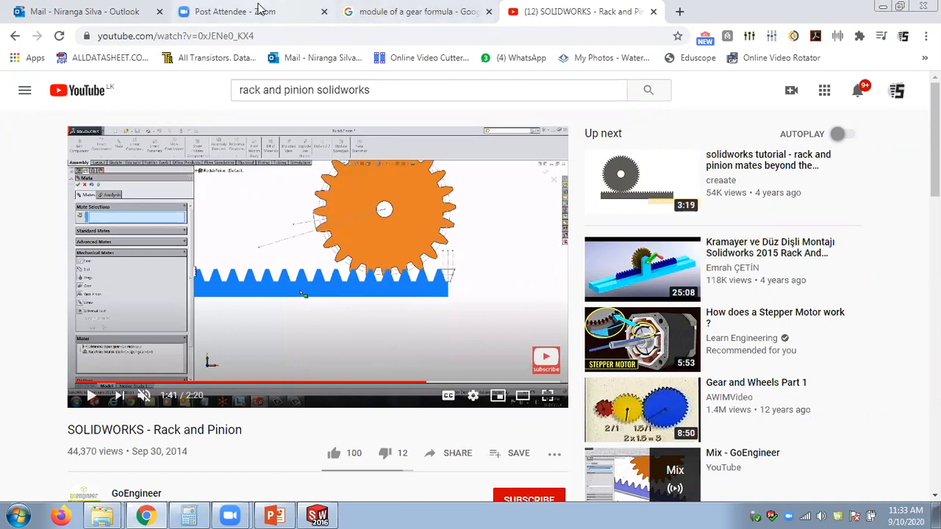
left_click(317, 514)
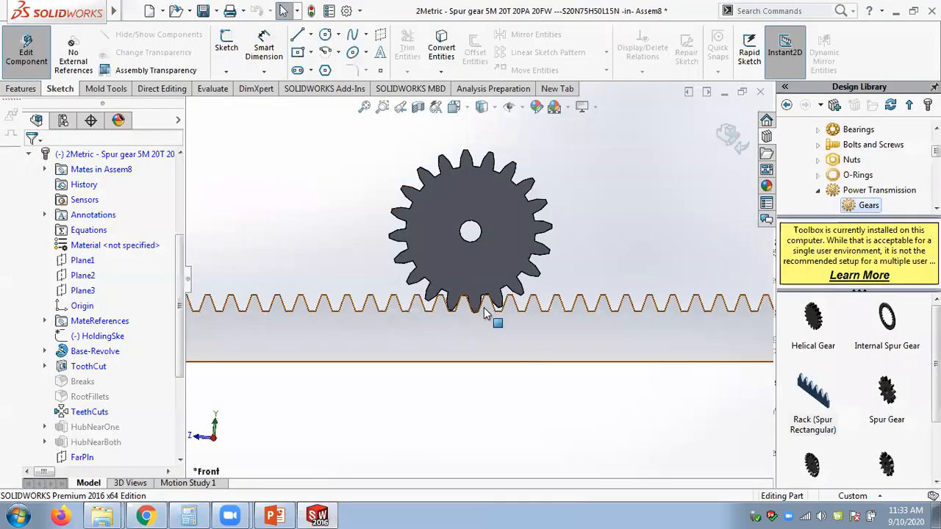
- Finish editing the spur gear in context and shift the rack slightly along its length to check the meshing
scroll(489, 321, "down", 2)
left_click(422, 320)
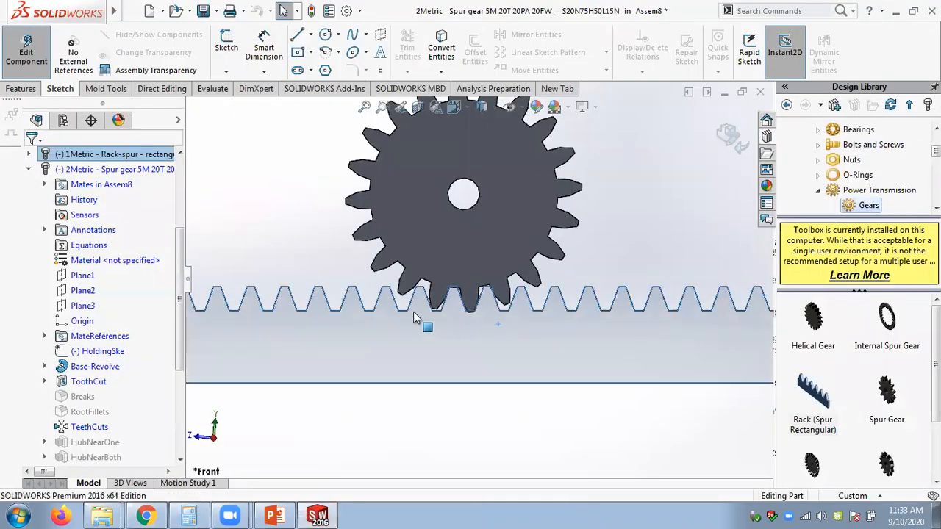
left_click(733, 141)
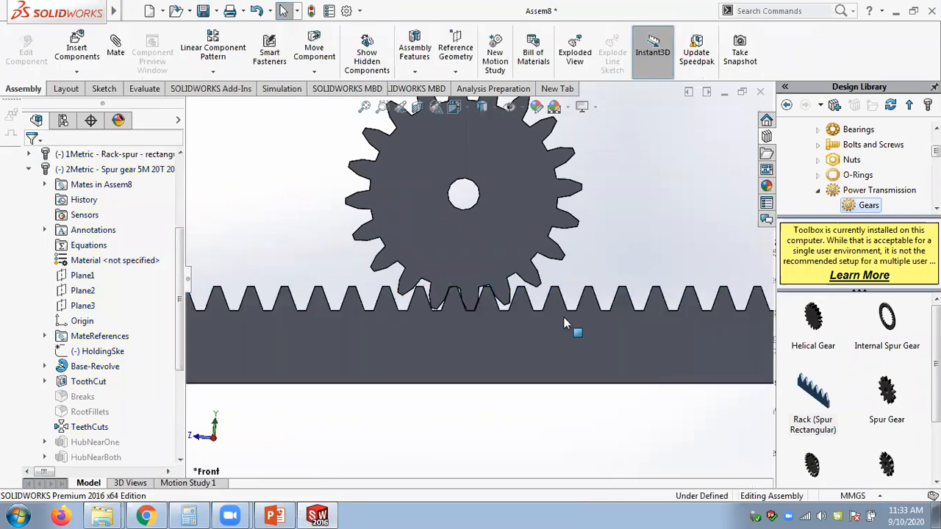
mouse_move(529, 314)
left_mouse_down()
mouse_move(490, 316)
mouse_move(513, 320)
left_mouse_up()
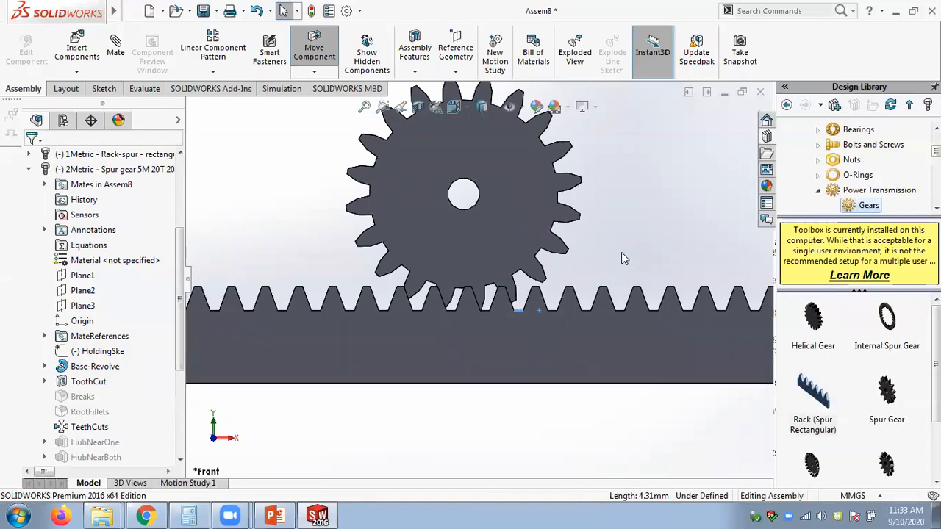
- Close the rack and pinion assembly without saving the modified documents
scroll(621, 252, "up", 2)
middle_click_drag(621, 252, 576, 282)
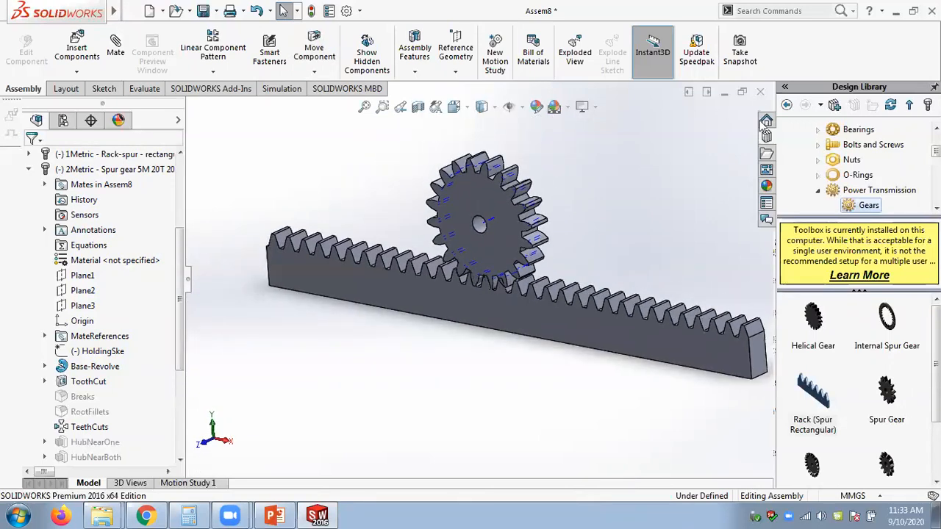
left_click(757, 96)
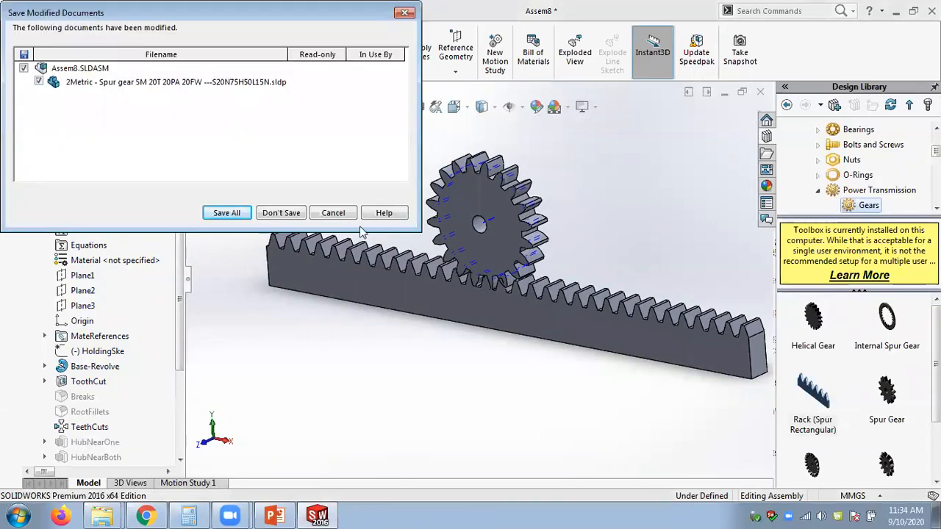
left_click(280, 213)
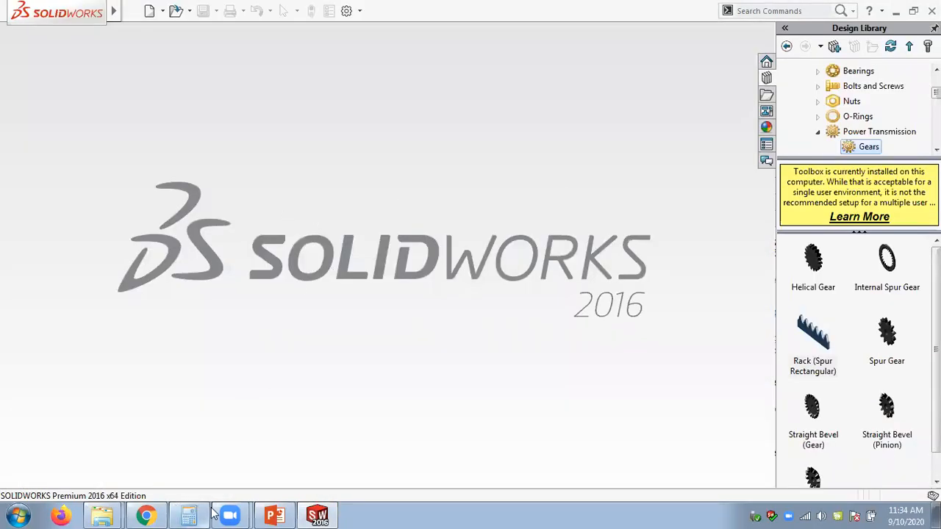
- Switch to the Chapter 13 PowerPoint presentation, find the mechanical mates on slide 10, and point out the Rack Pinion Mate text
left_click(274, 515)
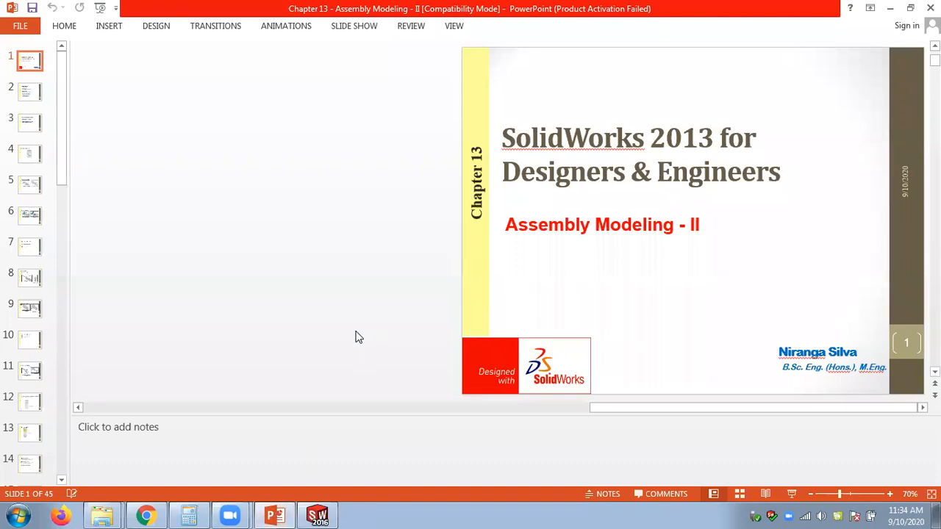
scroll(355, 336, "down", 5)
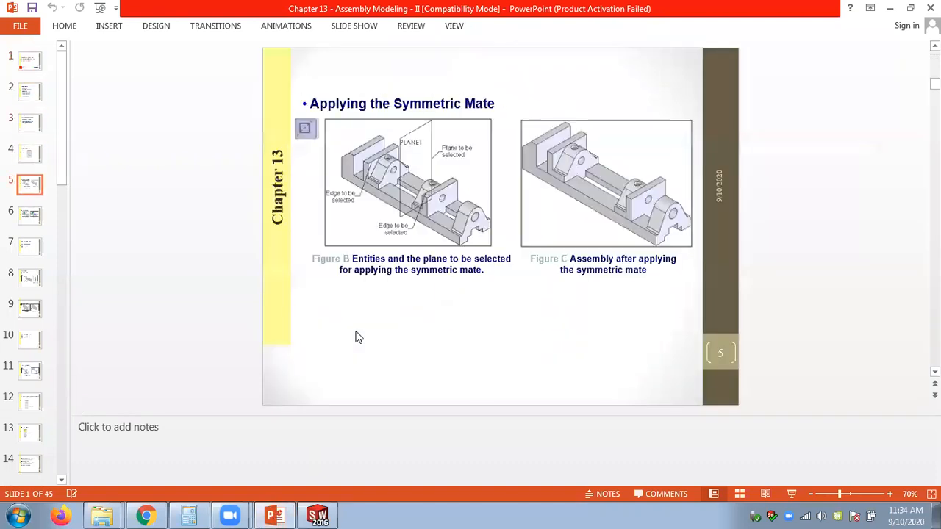
scroll(355, 337, "down", 4)
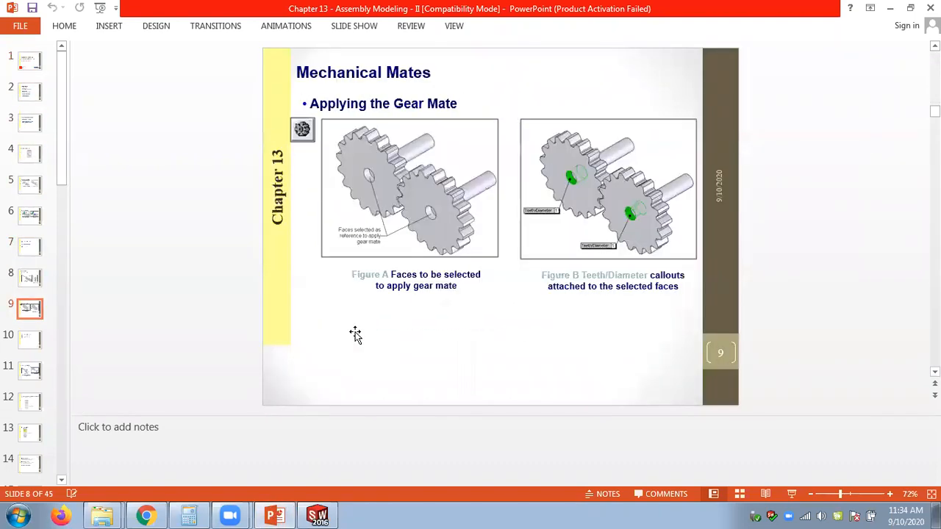
scroll(437, 264, "up", 1)
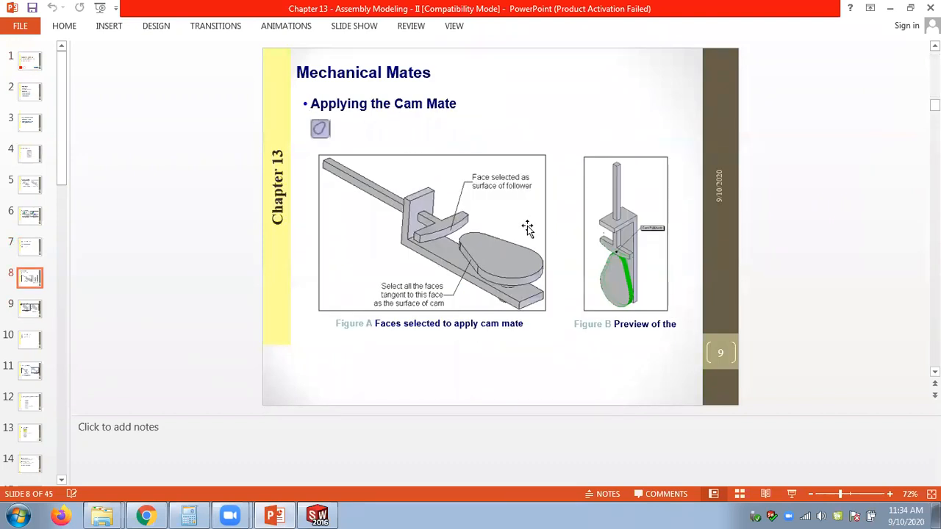
scroll(524, 230, "down", 1)
scroll(533, 139, "down", 1)
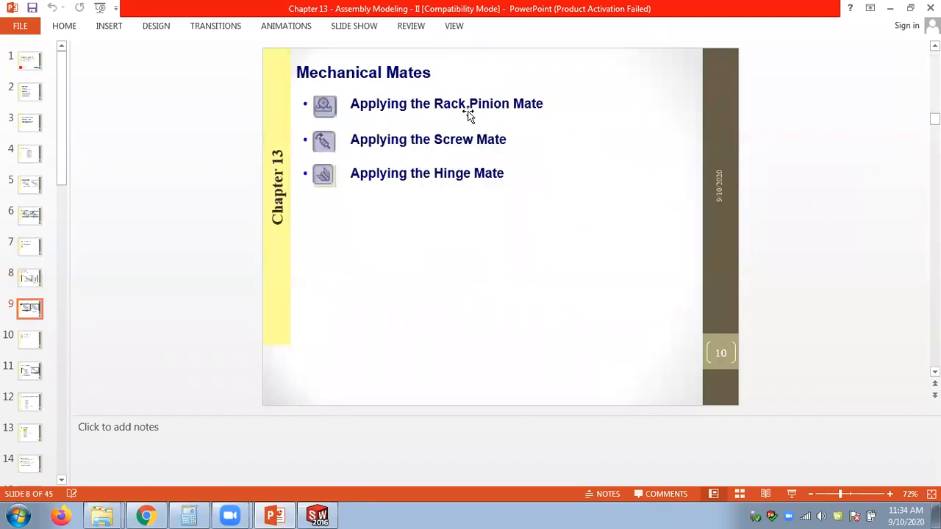
left_click_drag(435, 103, 544, 104)
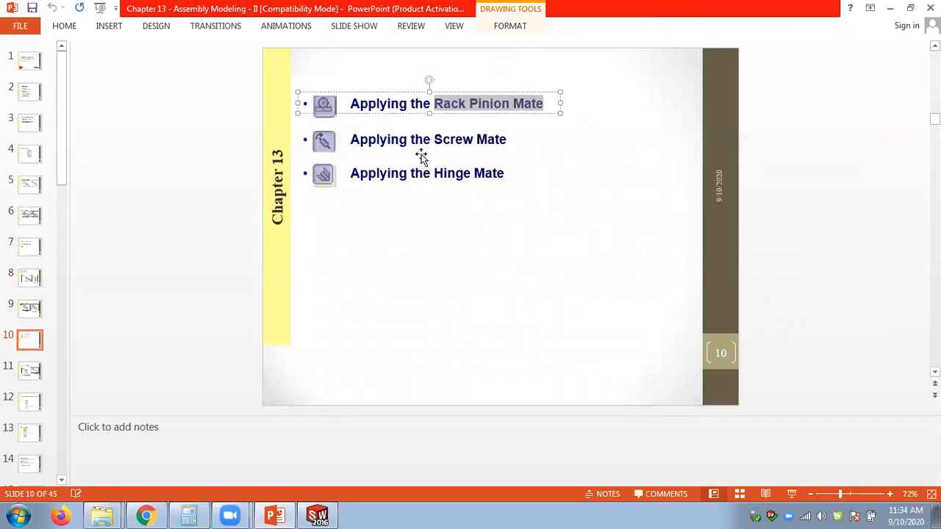
left_click(193, 158)
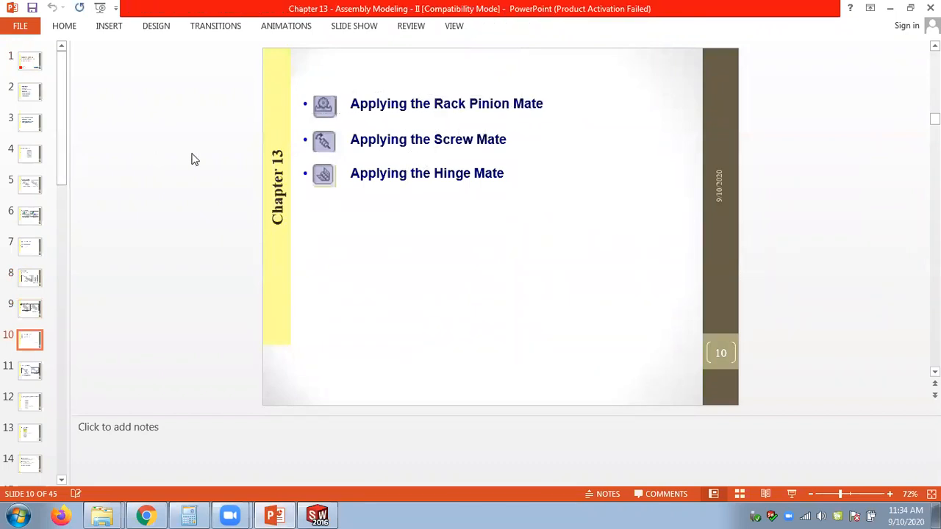
- Look through the slides from Creating Subassemblies forward to the radial engine Tutorial 1 on slide 31
scroll(193, 159, "down", 1)
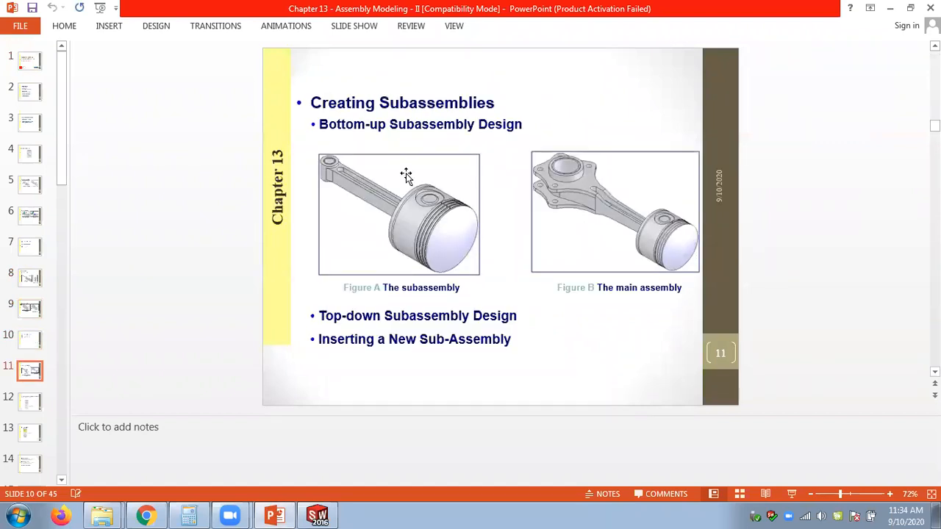
scroll(423, 191, "down", 4)
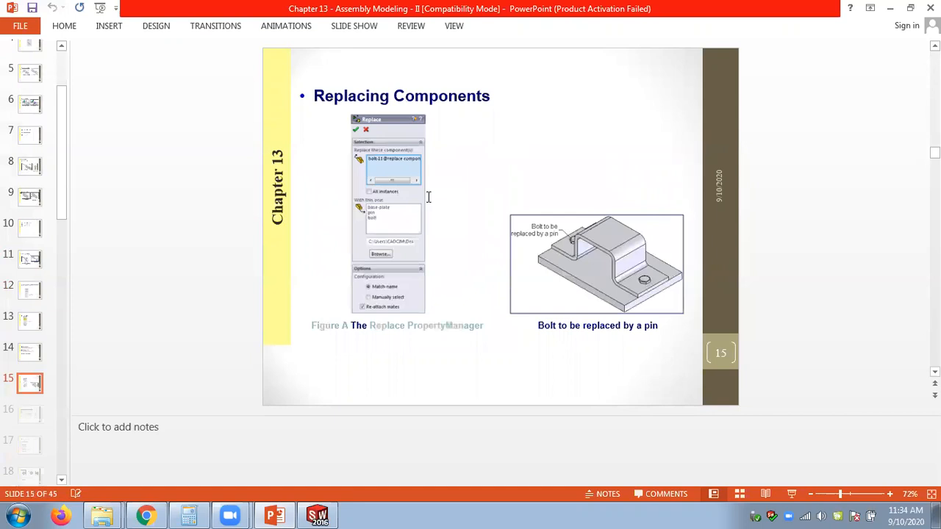
scroll(428, 197, "down", 6)
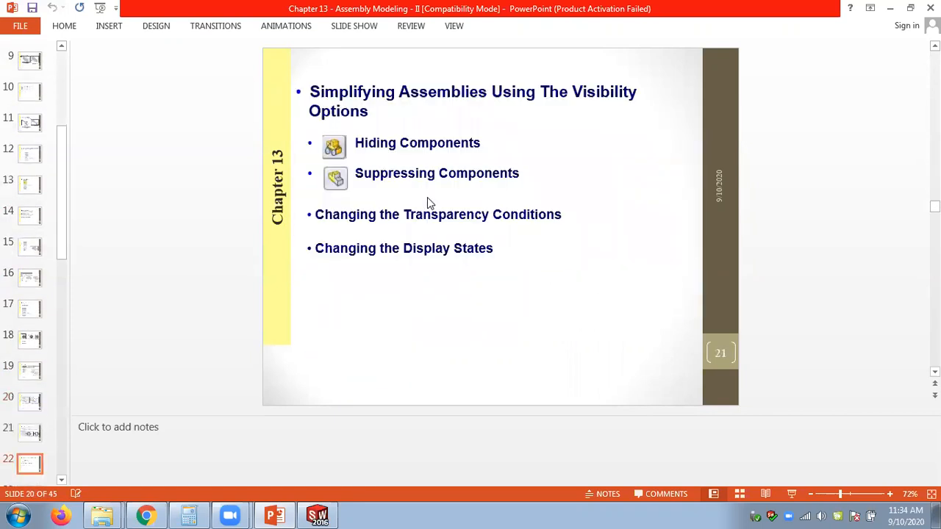
scroll(426, 197, "down", 4)
scroll(428, 197, "down", 3)
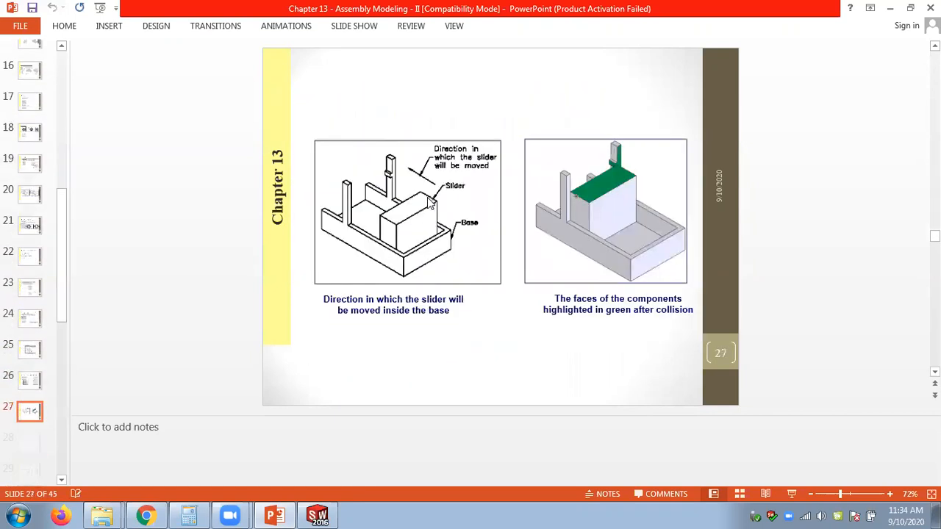
scroll(428, 197, "down", 5)
scroll(580, 223, "up", 1)
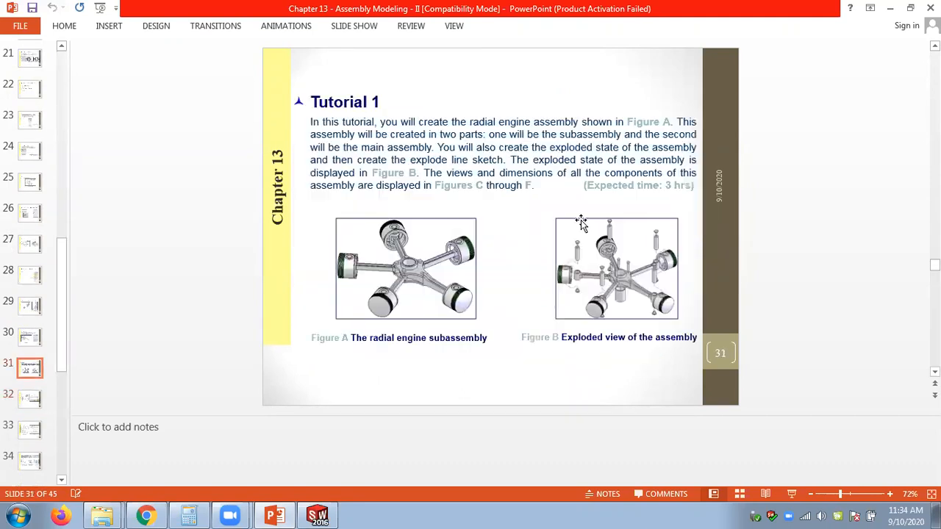
- Look back through the slides from Tutorial 1 to Creating Subassemblies, and forward again to the collision detection example on slide 27
scroll(796, 224, "up", 2)
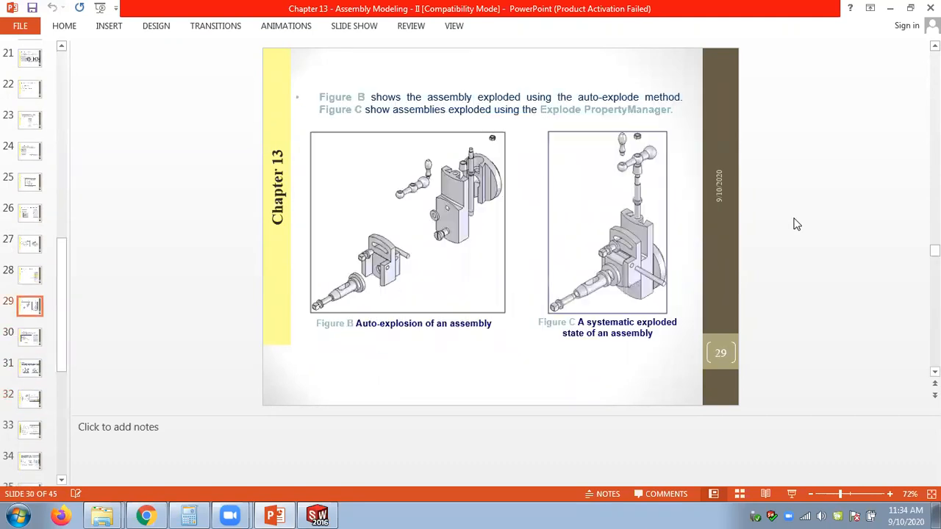
scroll(796, 224, "up", 2)
scroll(796, 224, "up", 4)
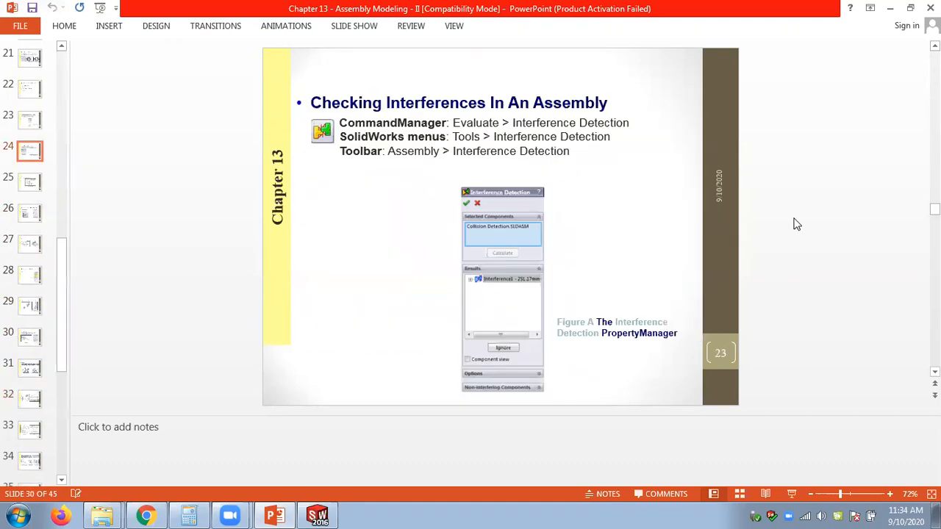
scroll(796, 224, "up", 2)
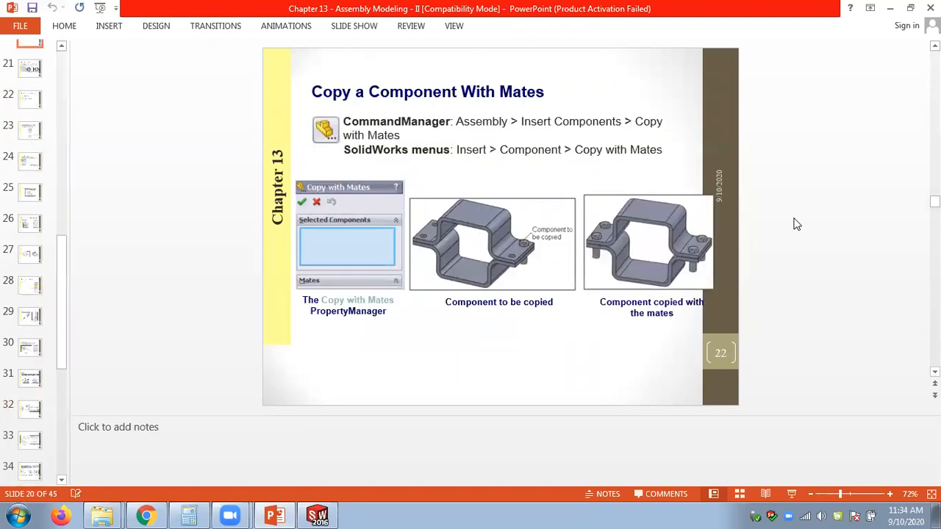
scroll(795, 224, "up", 3)
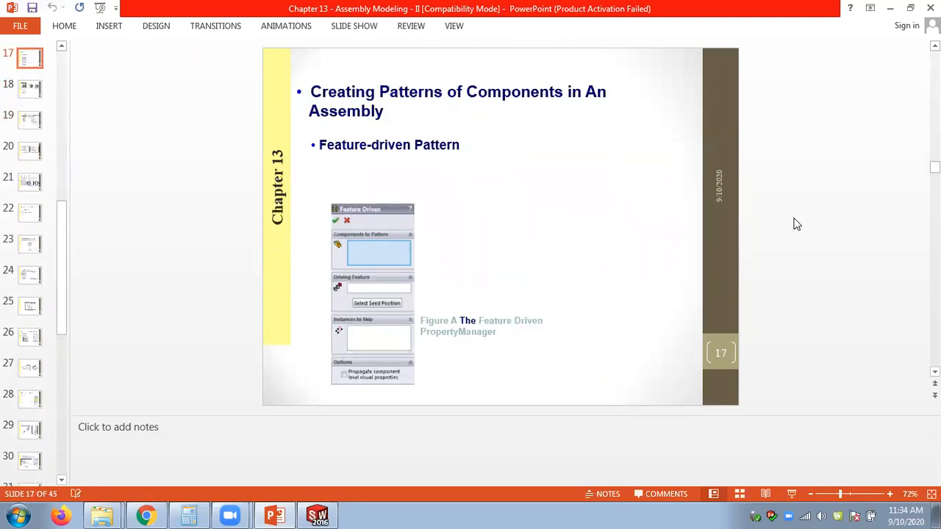
scroll(796, 224, "up", 3)
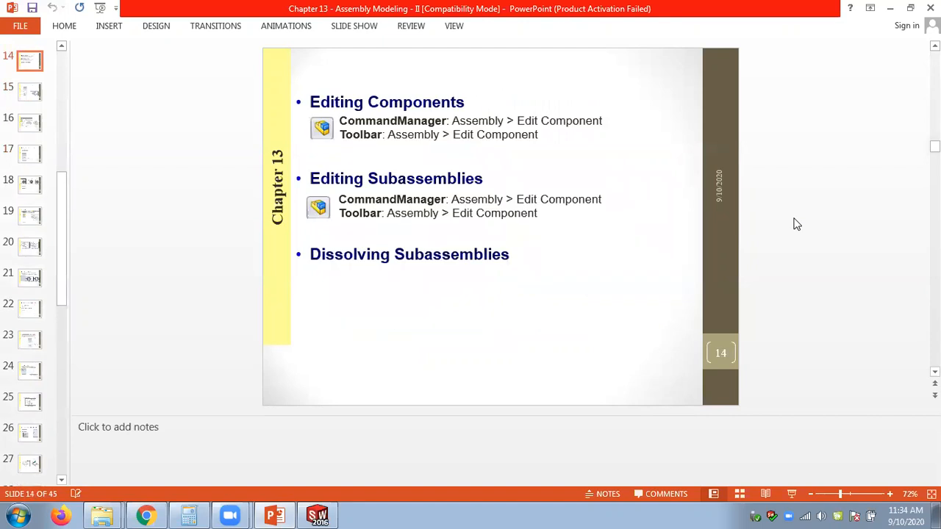
scroll(796, 224, "up", 3)
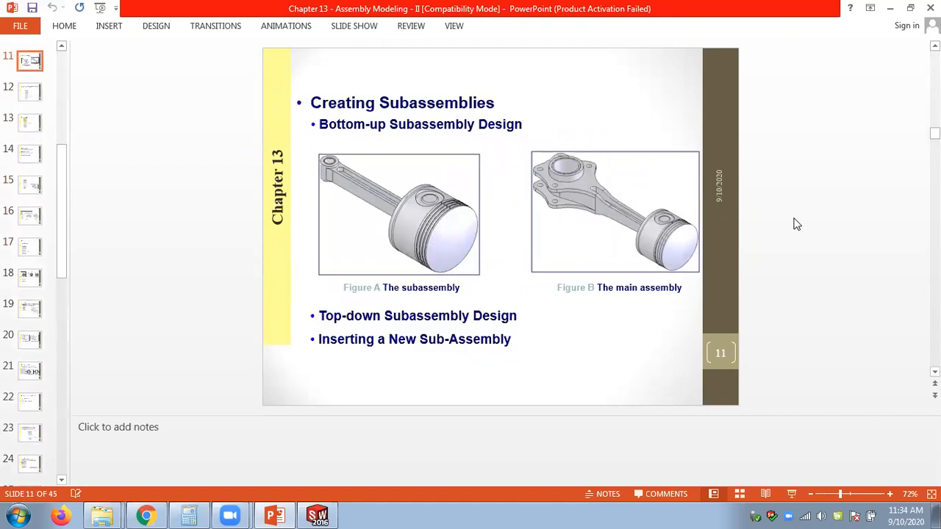
scroll(796, 224, "down", 7)
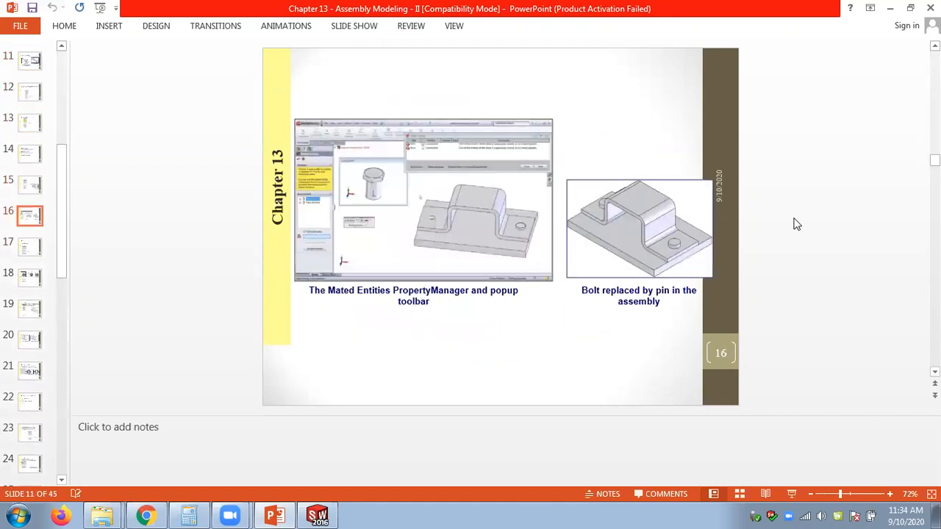
scroll(796, 224, "down", 3)
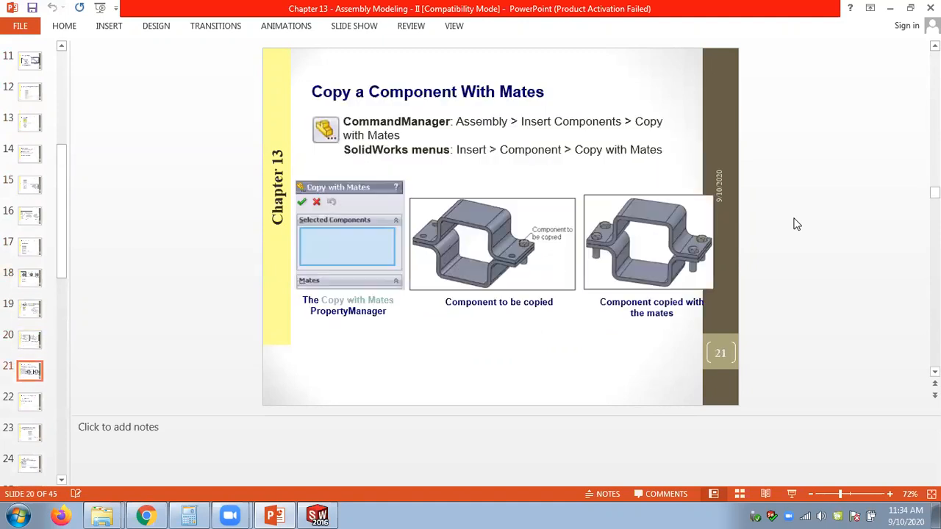
scroll(796, 224, "down", 4)
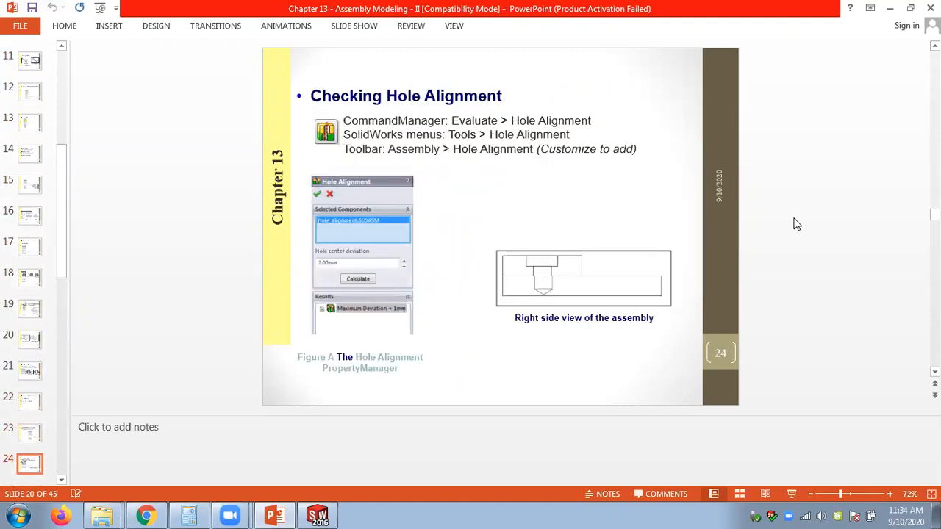
scroll(796, 224, "down", 3)
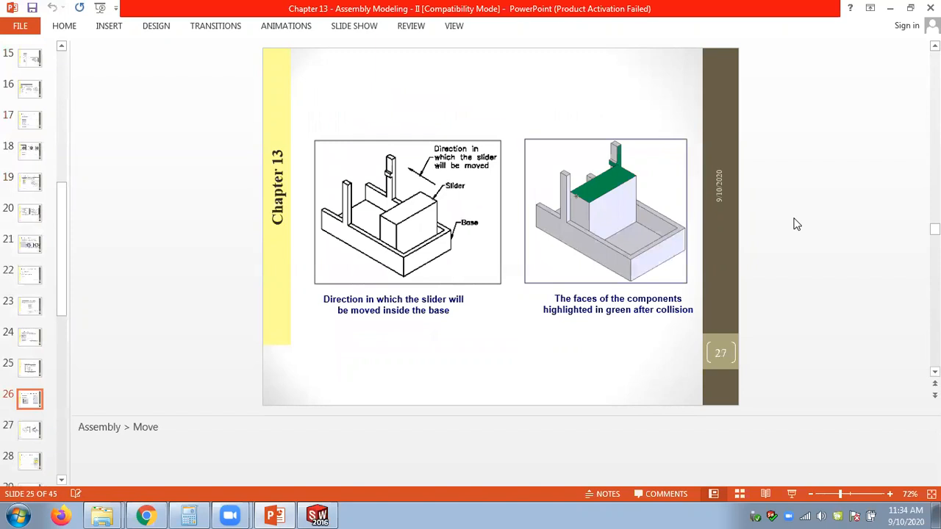
scroll(794, 218, "down", 1)
- Leave the presentation and open the Completed Case Study -simplified folder under Chap 13 in the file explorer
left_click(888, 7)
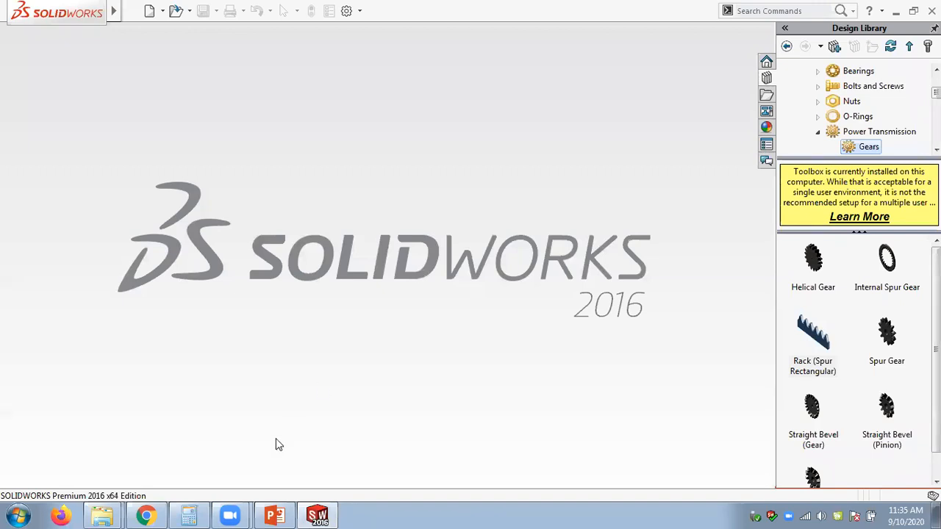
mouse_move(103, 515)
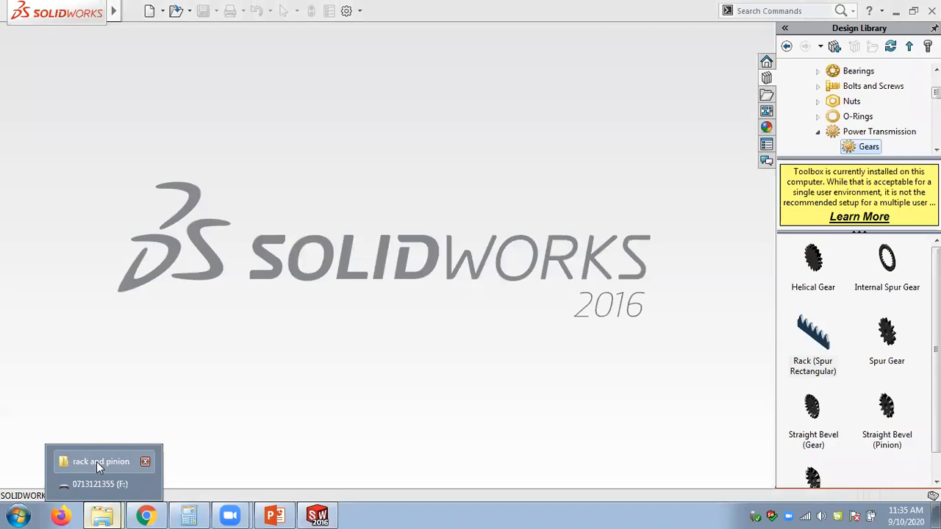
left_click(96, 462)
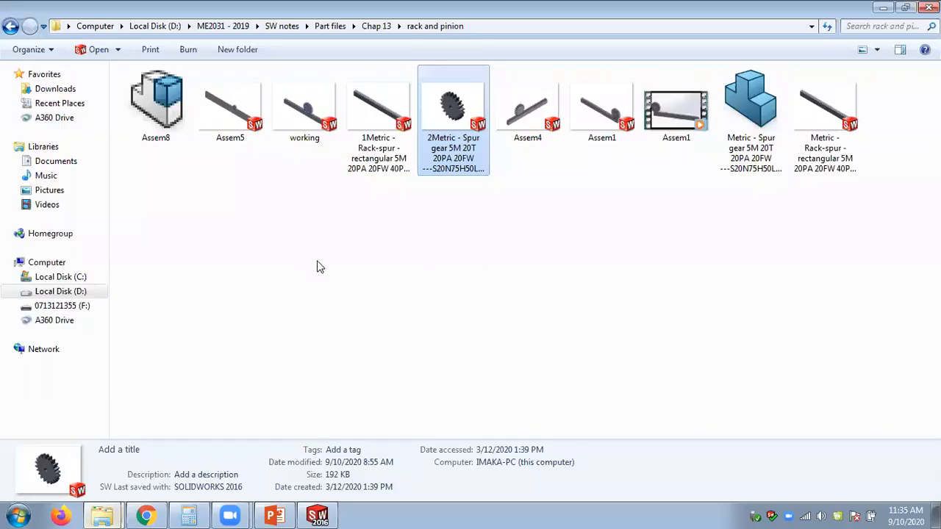
left_click(381, 27)
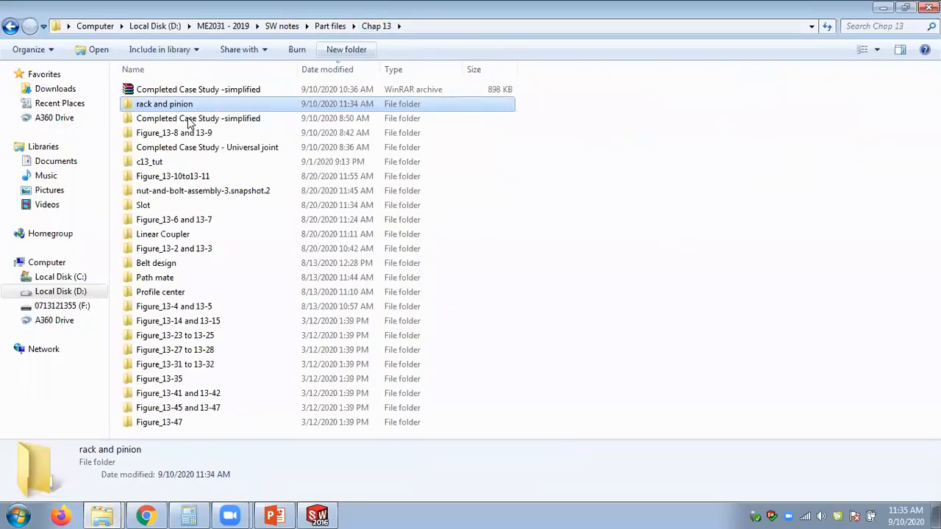
left_click(190, 121)
double_click(190, 122)
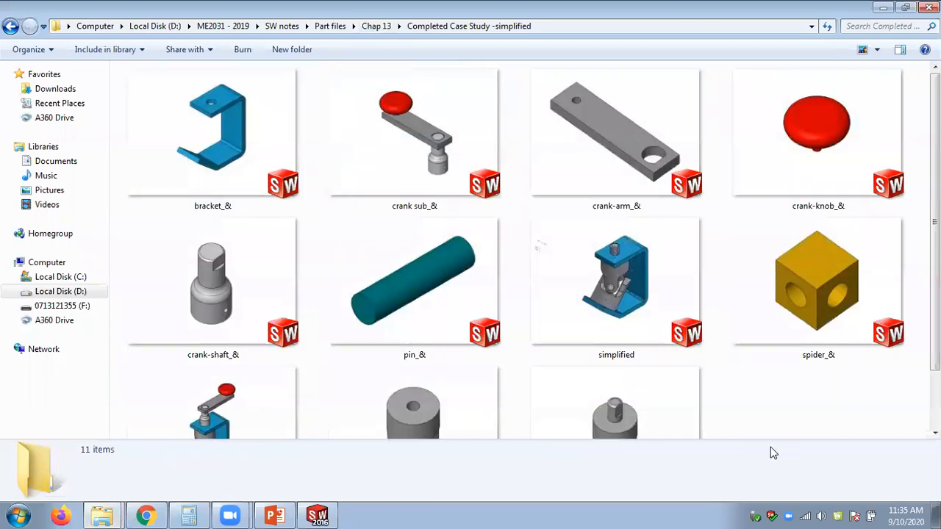
- Open the Universal Joint_& assembly from the case study folder in SOLIDWORKS and rebuild it
scroll(796, 377, "down", 1)
scroll(794, 379, "up", 1)
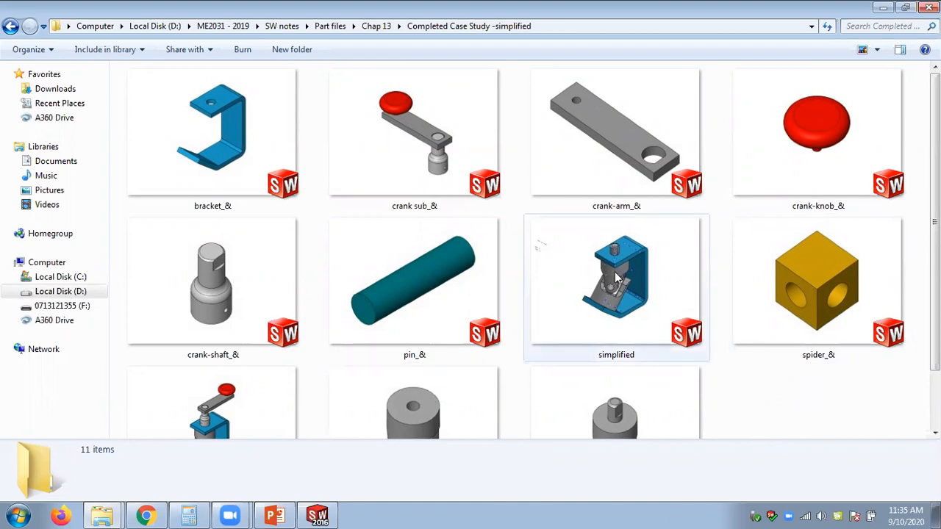
scroll(602, 276, "down", 1)
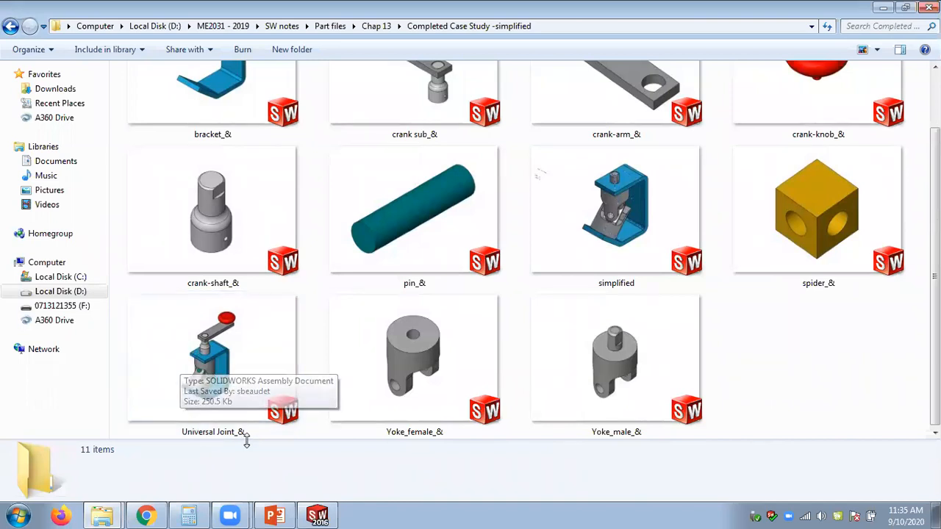
left_click(218, 368)
double_click(218, 367)
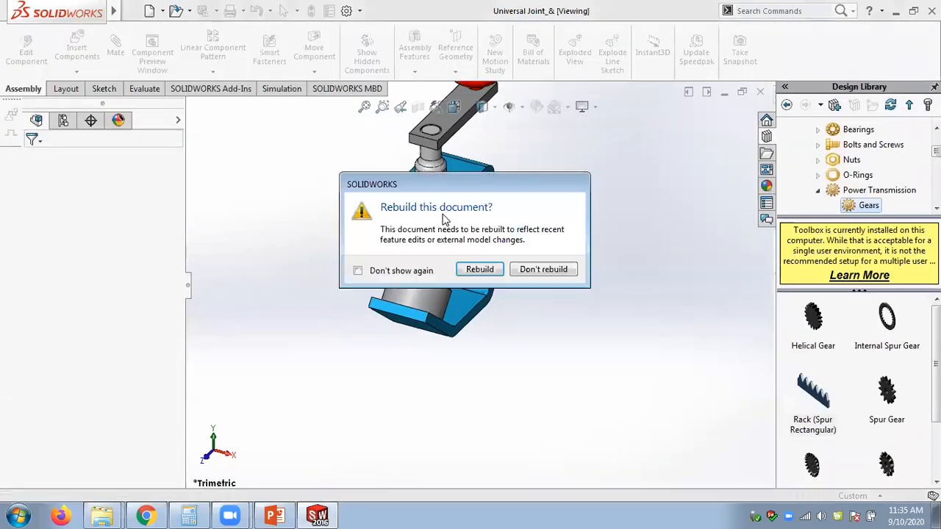
left_click(485, 266)
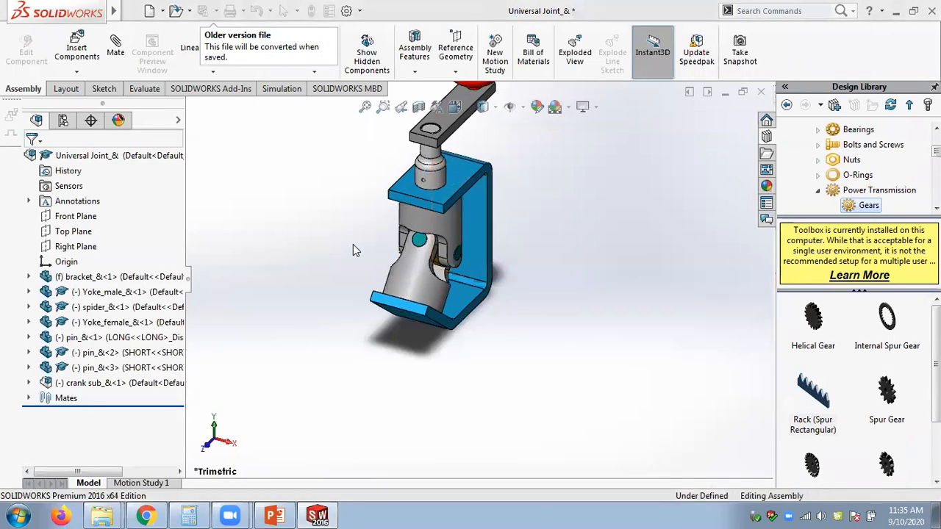
- Inspect the universal joint from several angles and turn its crank to check how the yokes move inside the bracket
scroll(430, 228, "down", 3)
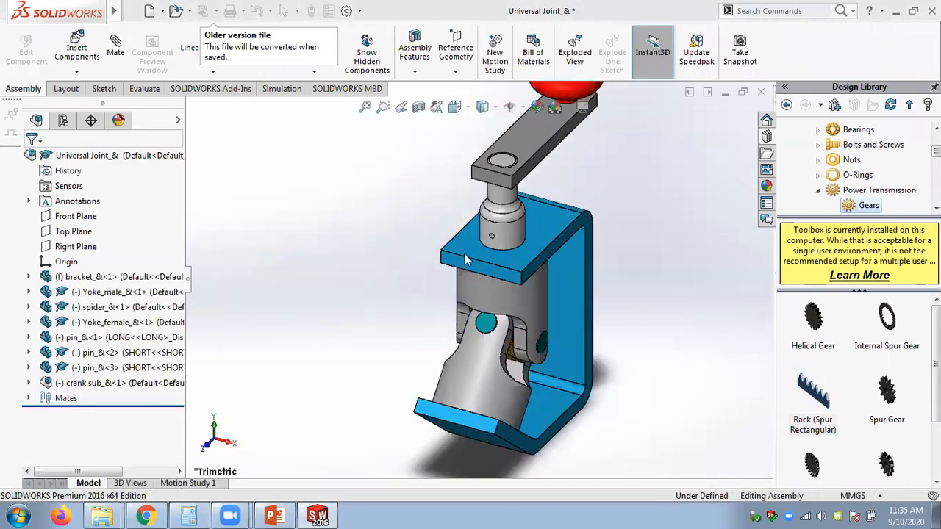
scroll(474, 392, "up", 3)
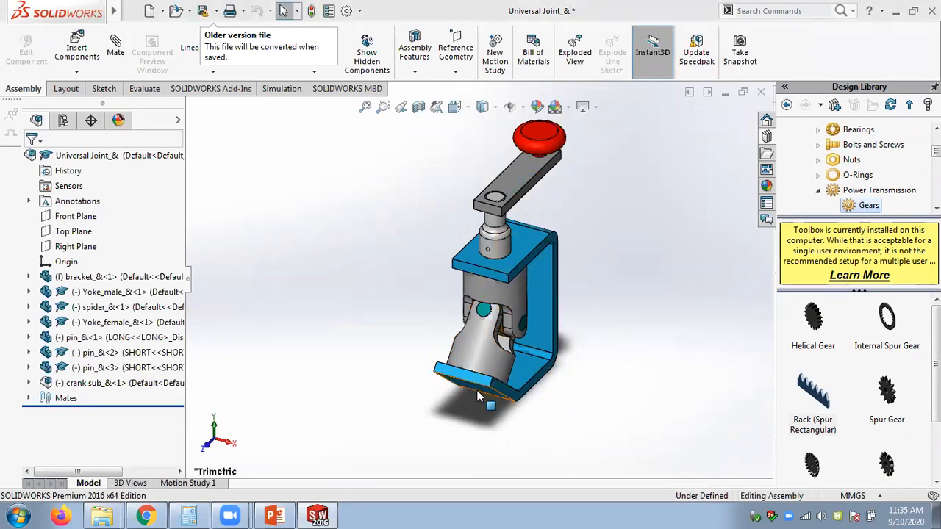
left_click_drag(478, 397, 460, 390)
middle_click_drag(460, 390, 404, 360)
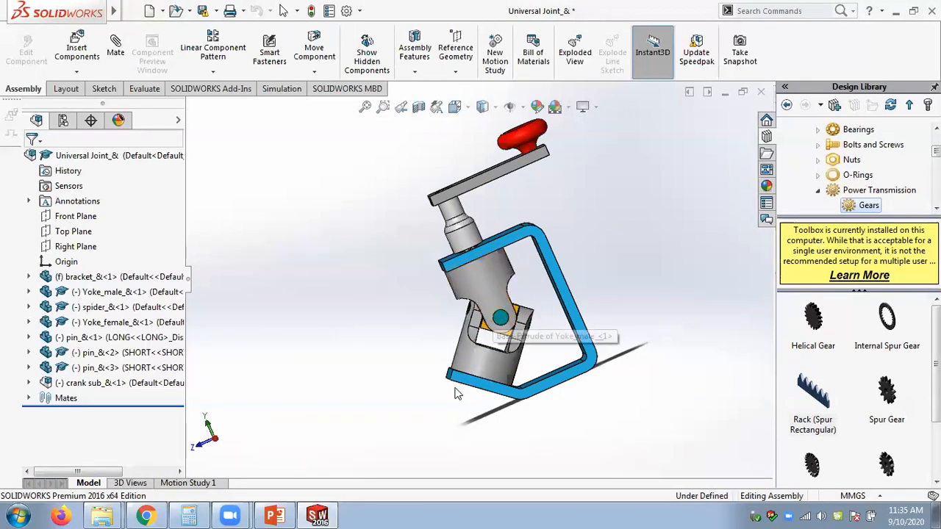
middle_click_drag(428, 299, 542, 157)
left_click_drag(541, 164, 493, 103)
scroll(468, 303, "down", 3)
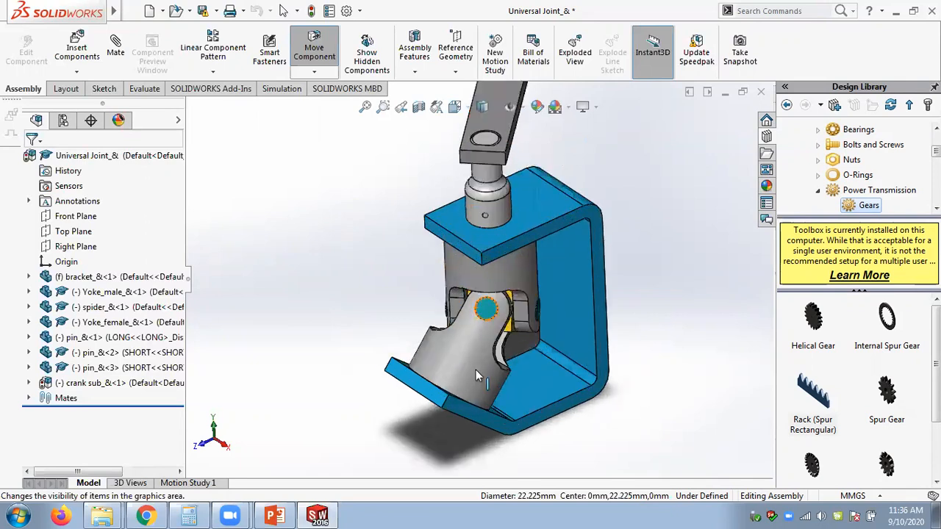
key("Escape")
left_click_drag(475, 165, 397, 271)
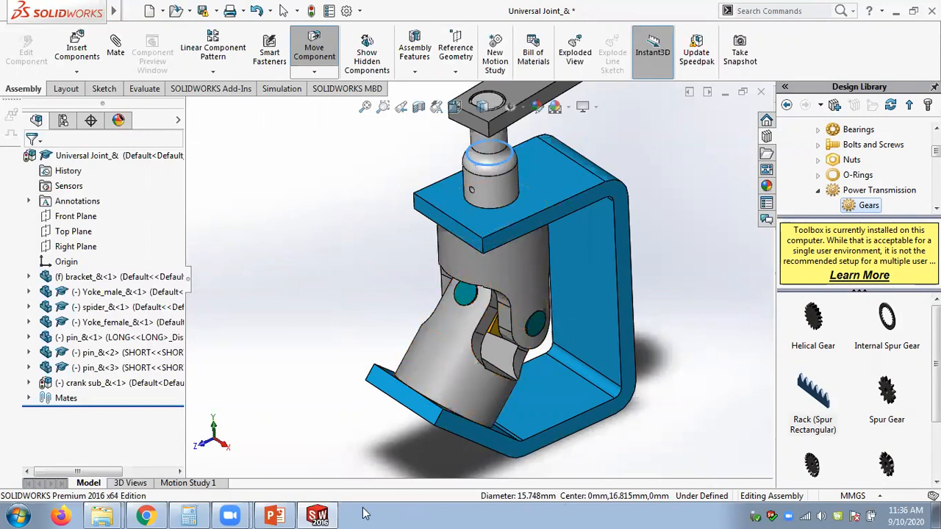
key("Escape")
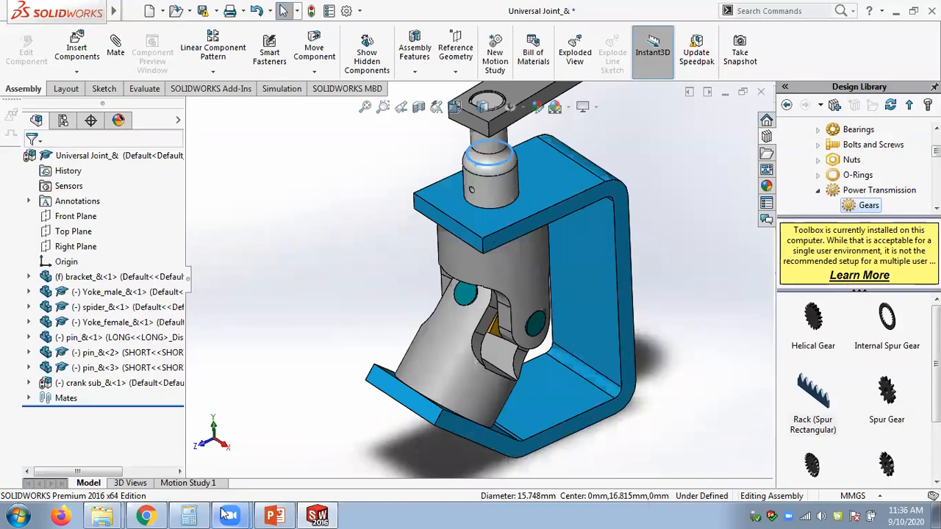
mouse_move(222, 513)
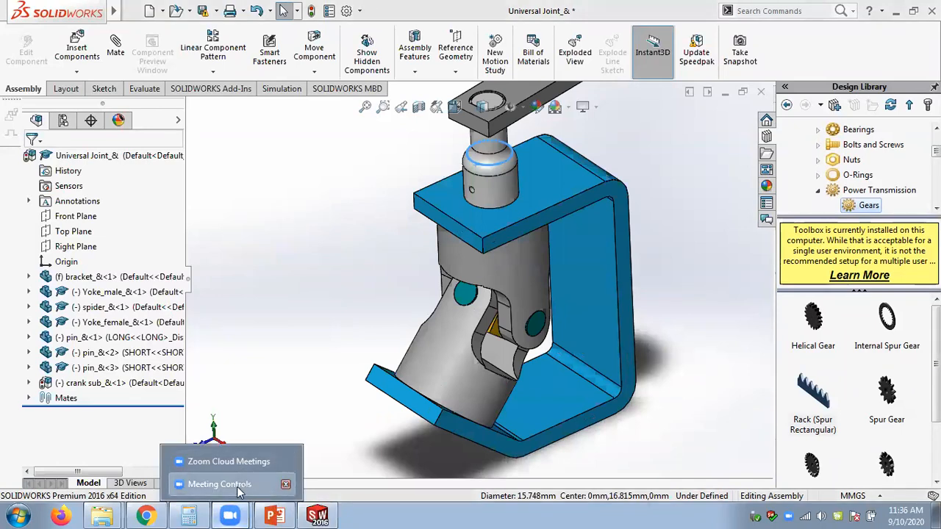
left_click(239, 487)
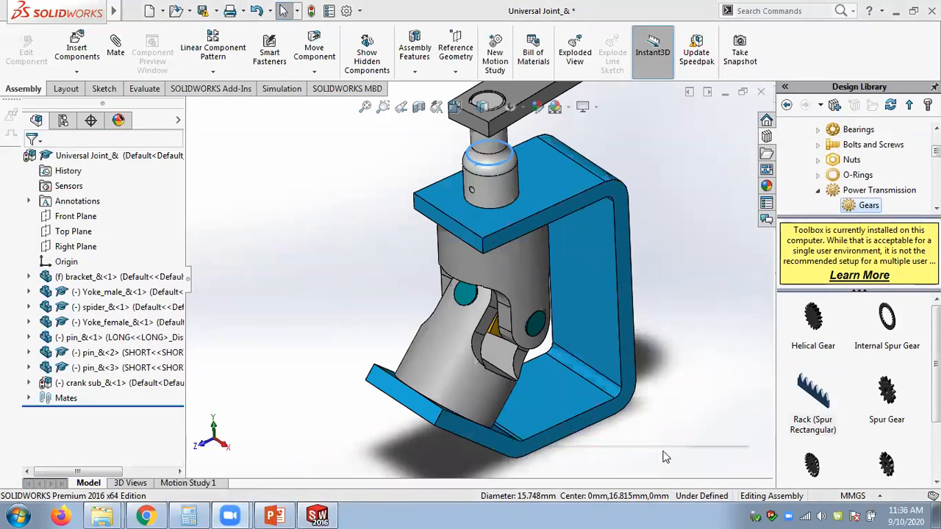
- Expand the assembly's mates and examine which yoke, spider and pin faces the concentric mates connect
left_click(30, 397)
left_click(29, 398)
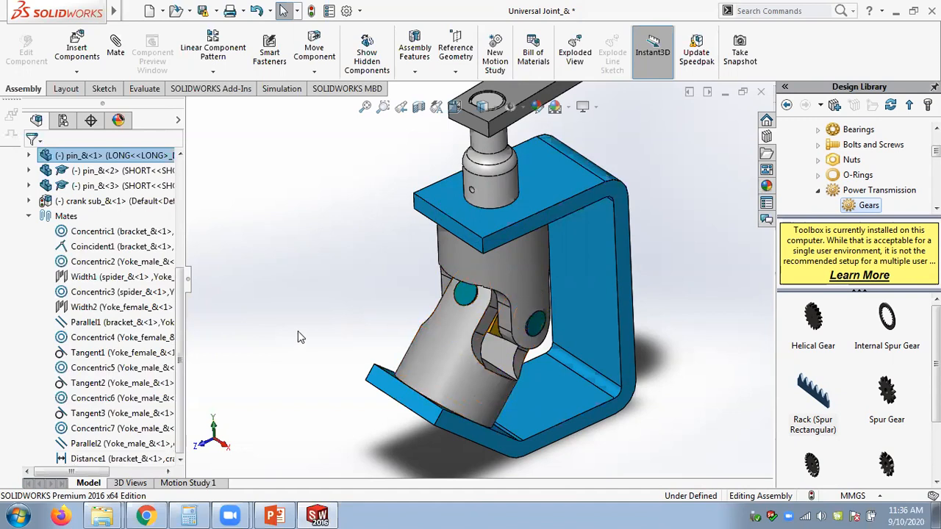
middle_click_drag(340, 268, 426, 371)
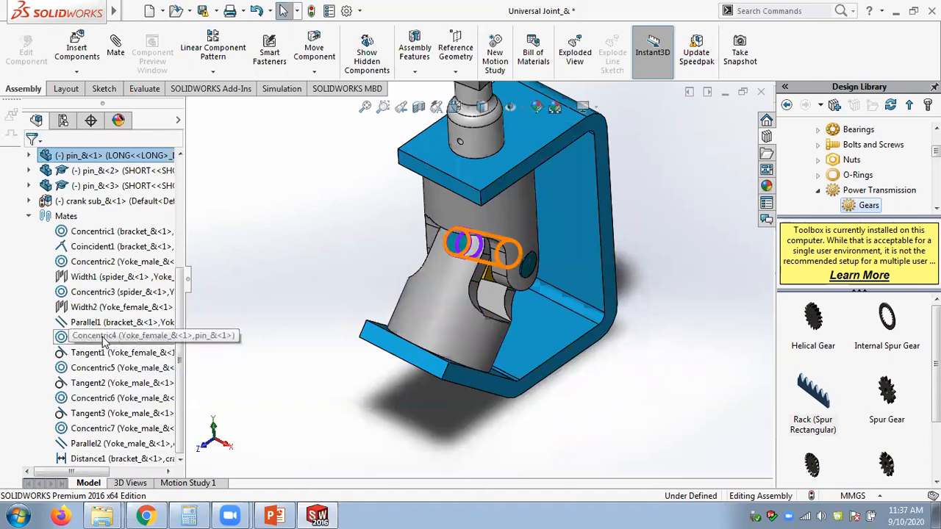
left_click(107, 291)
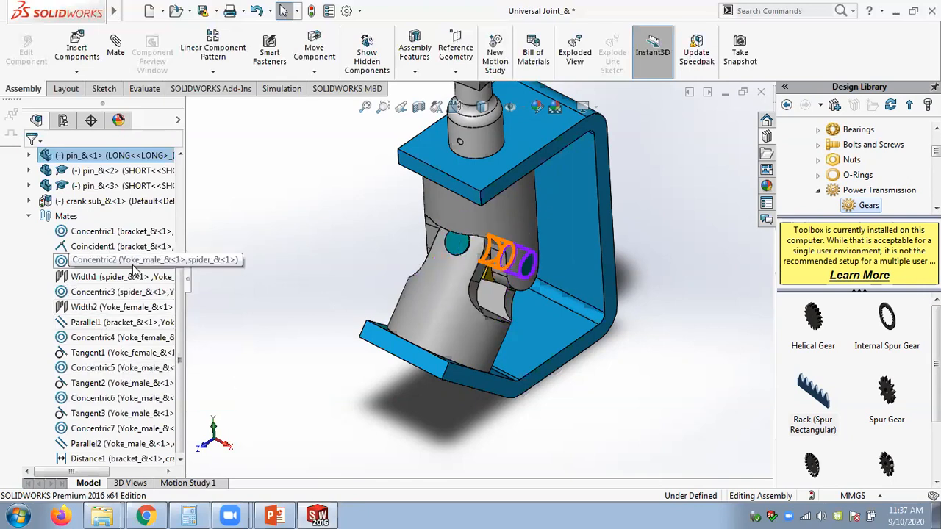
- Close the Universal Joint_& assembly without saving the modified documents and open the simplified assembly from the same case study folder
left_click(762, 92)
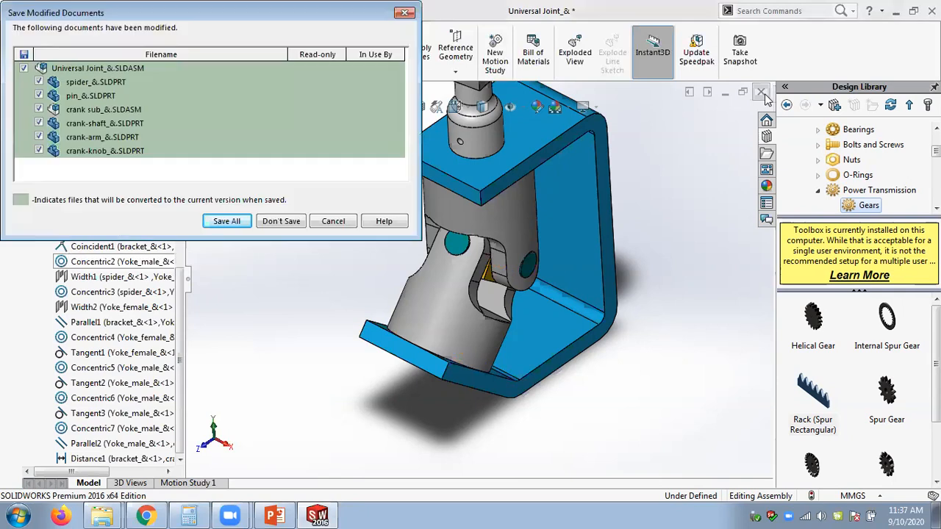
left_click(282, 221)
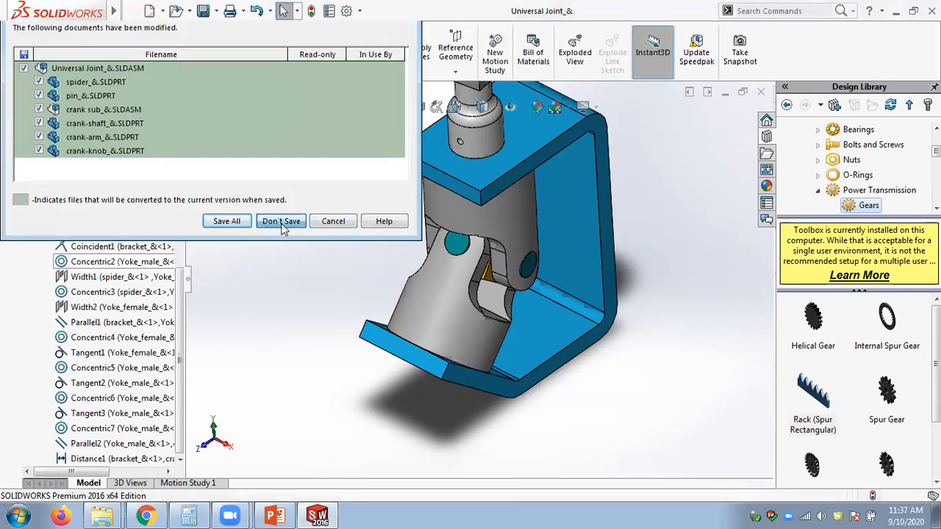
mouse_move(111, 514)
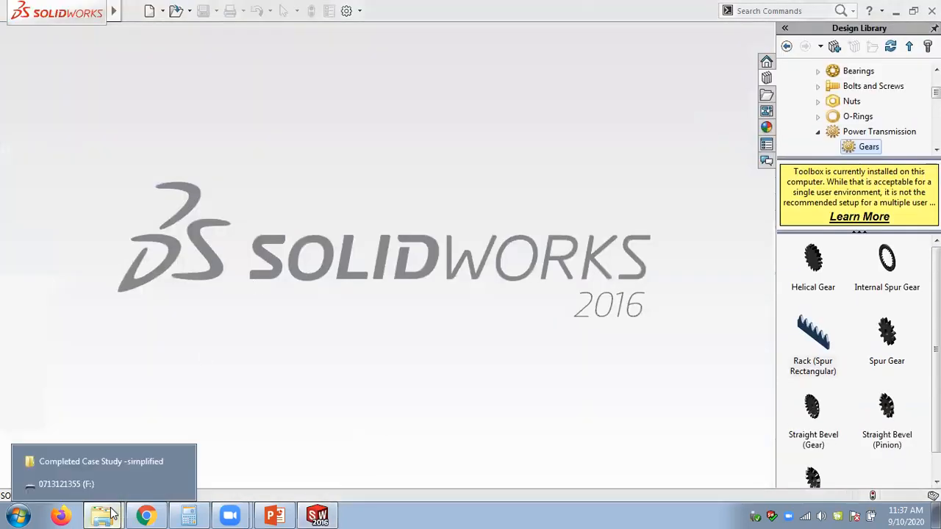
left_click(100, 462)
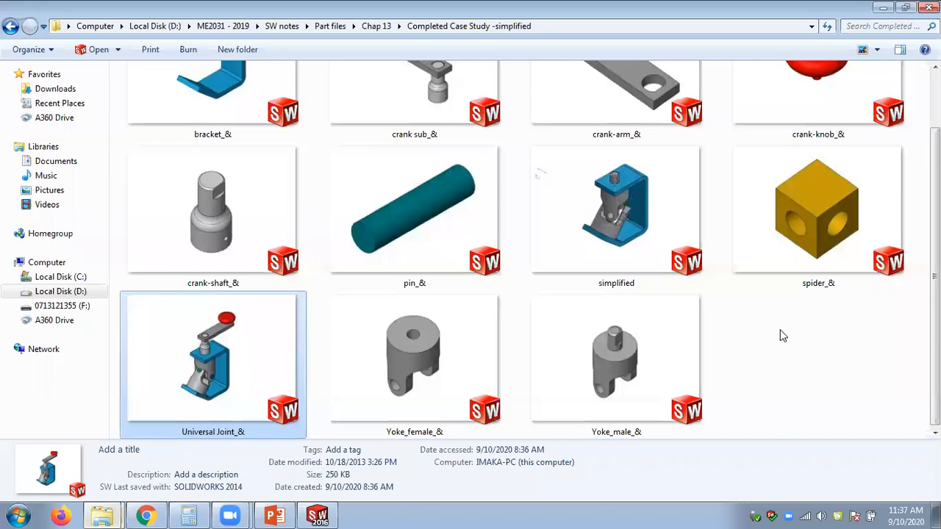
double_click(616, 282)
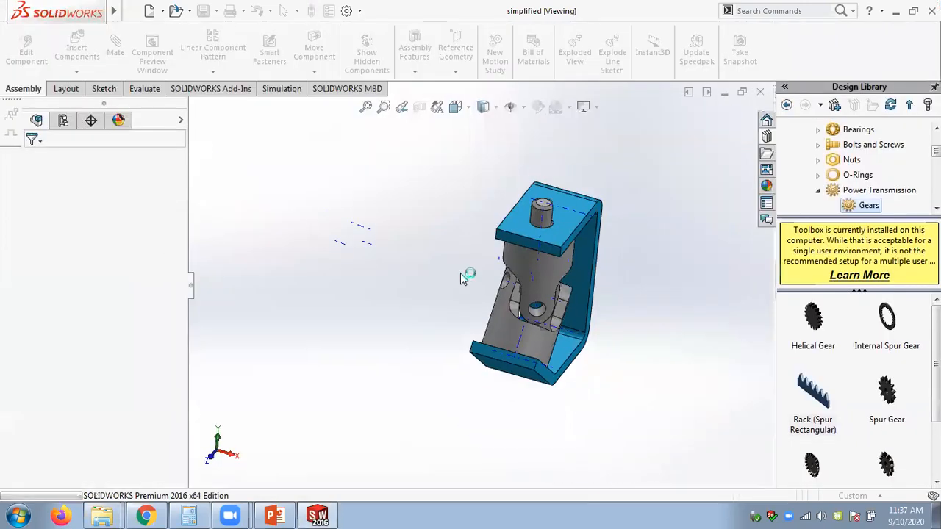
- Inspect the simplified universal joint from several angles and turn the male yoke's shaft to check how both yokes rotate together
middle_click_drag(538, 326, 464, 287)
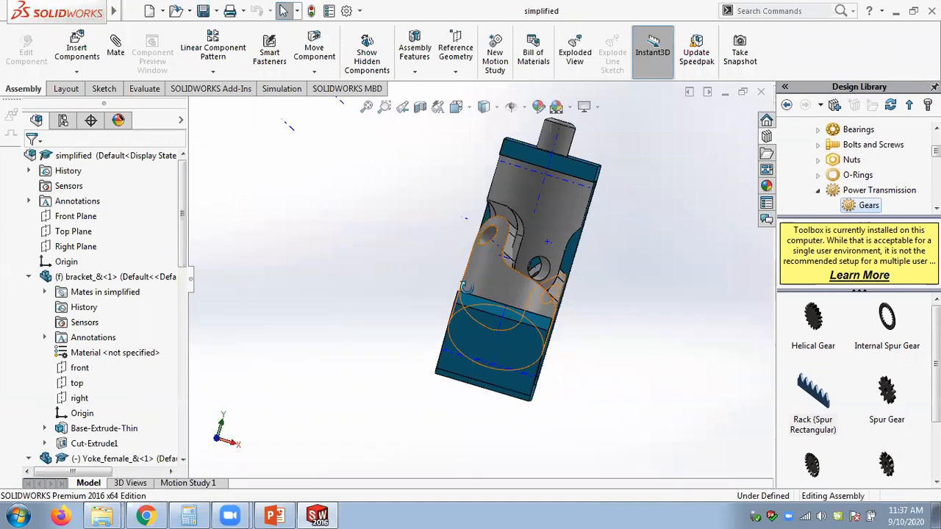
middle_click_drag(450, 321, 466, 280)
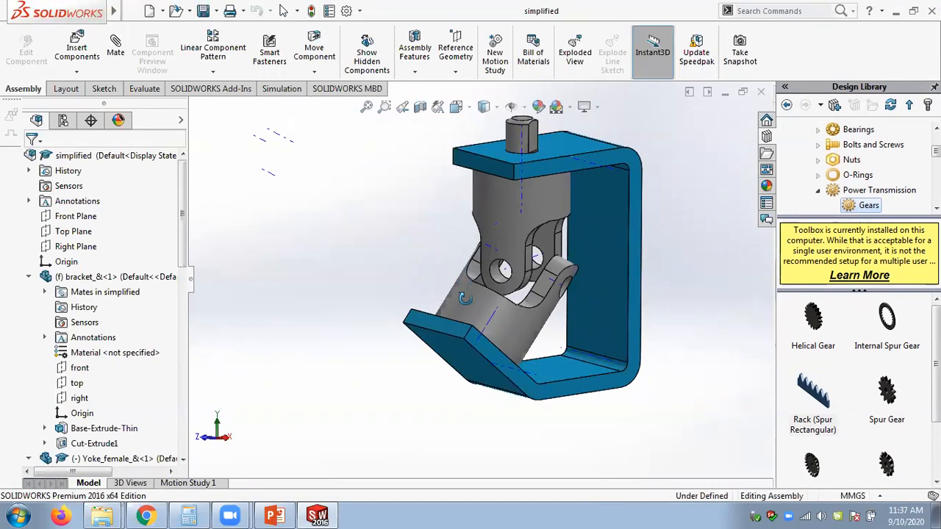
left_click_drag(523, 131, 507, 173)
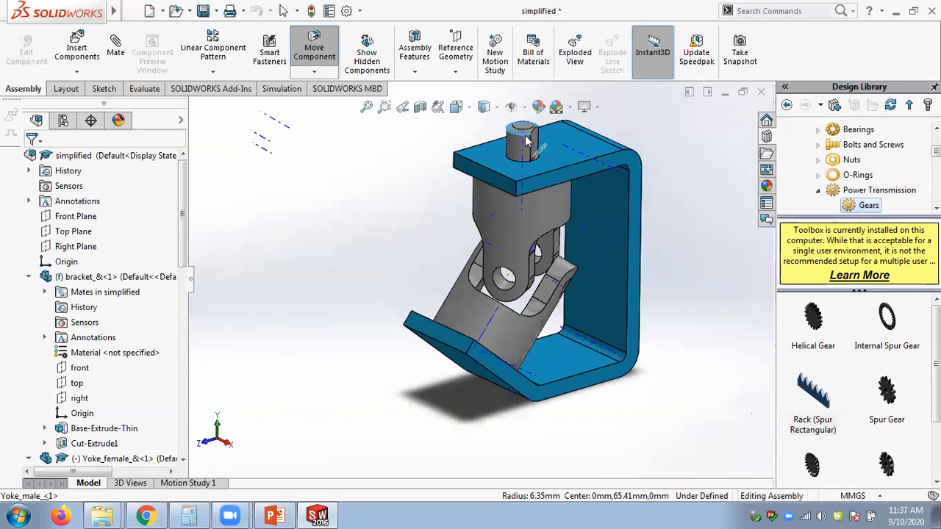
key("Escape")
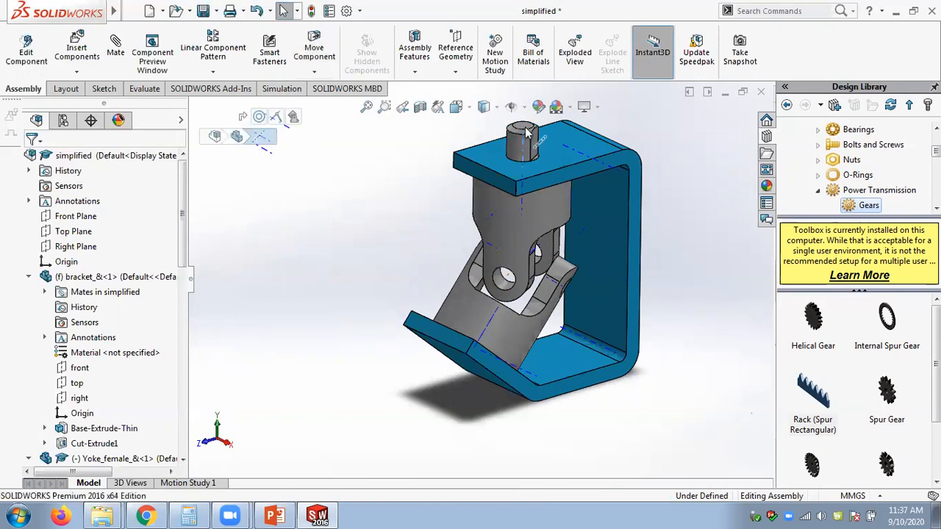
left_click_drag(500, 129, 441, 143)
middle_click_drag(441, 143, 493, 161)
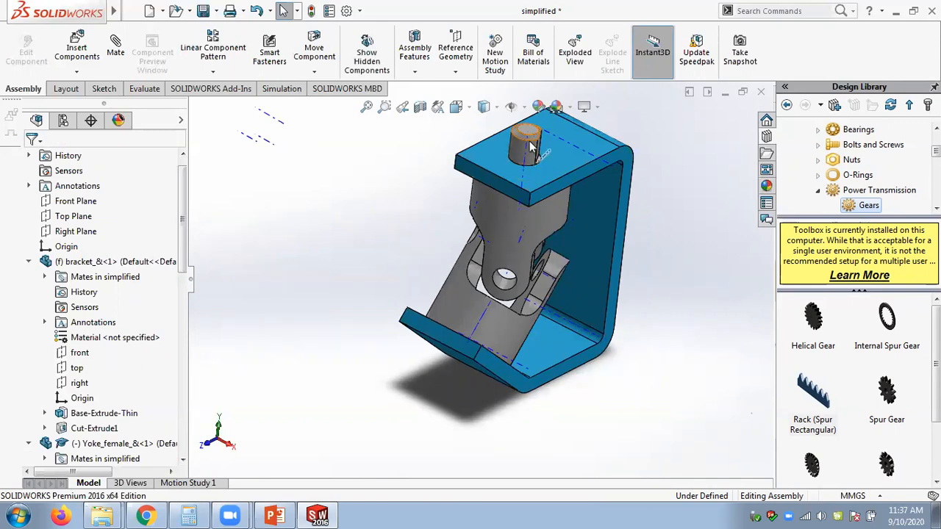
left_click_drag(533, 144, 514, 103)
- Collapse both yoke components, expand the assembly's mates and examine which yoke faces the Universal Joint2 mate connects
left_click_drag(183, 266, 28, 354)
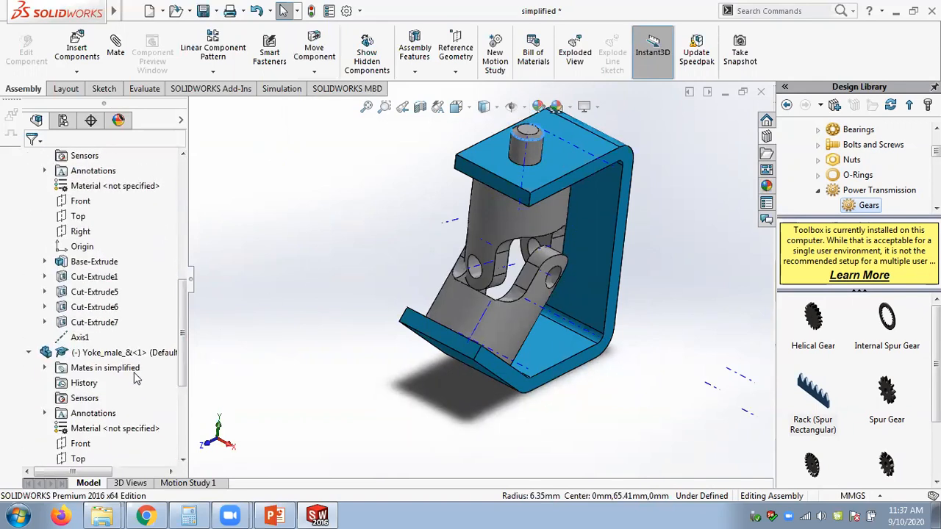
left_click(28, 354)
left_click(29, 171)
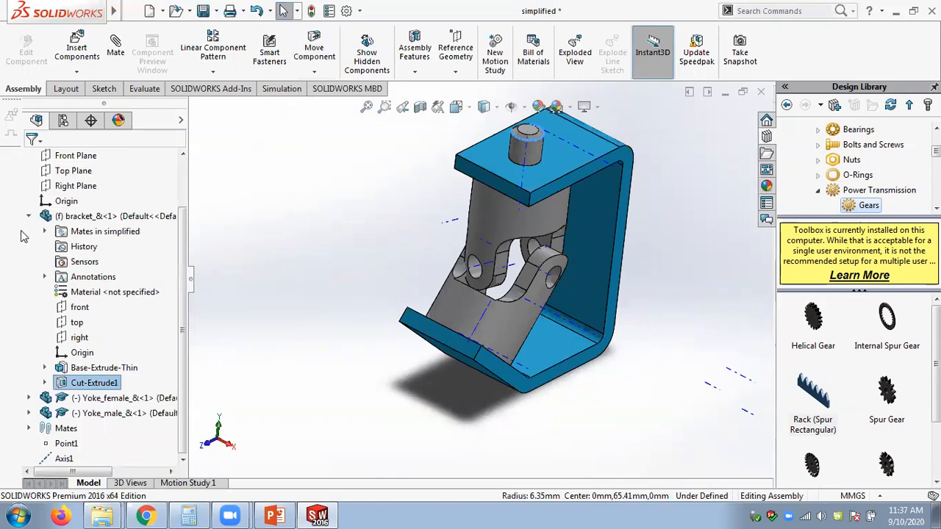
left_click(29, 428)
left_click(100, 459)
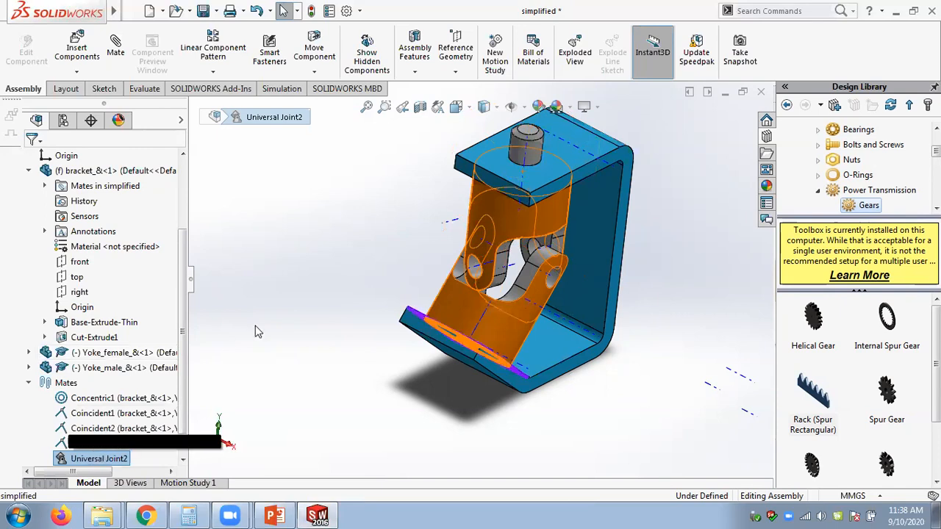
left_click(280, 275)
middle_click_drag(324, 233, 342, 241)
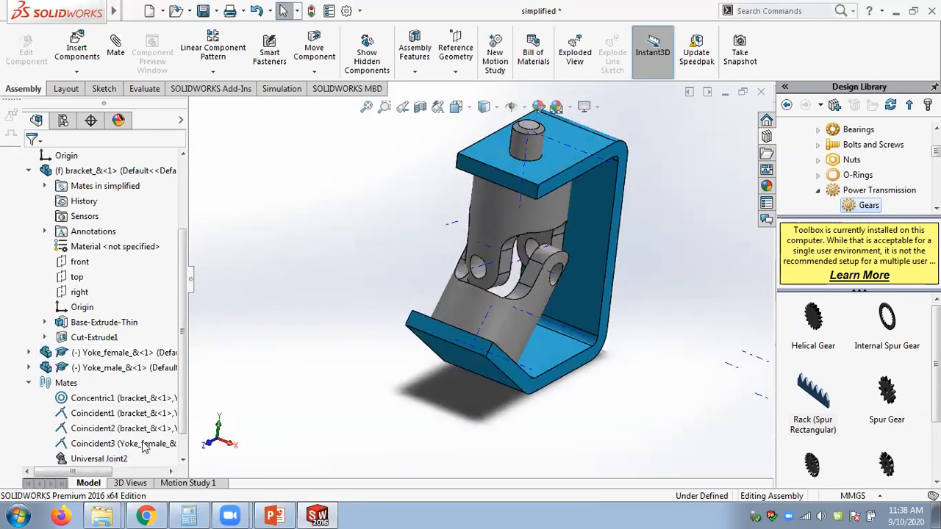
- Suppress the Universal Joint2 mate and turn the male yoke's shaft to test its motion without that mate
right_click(109, 459)
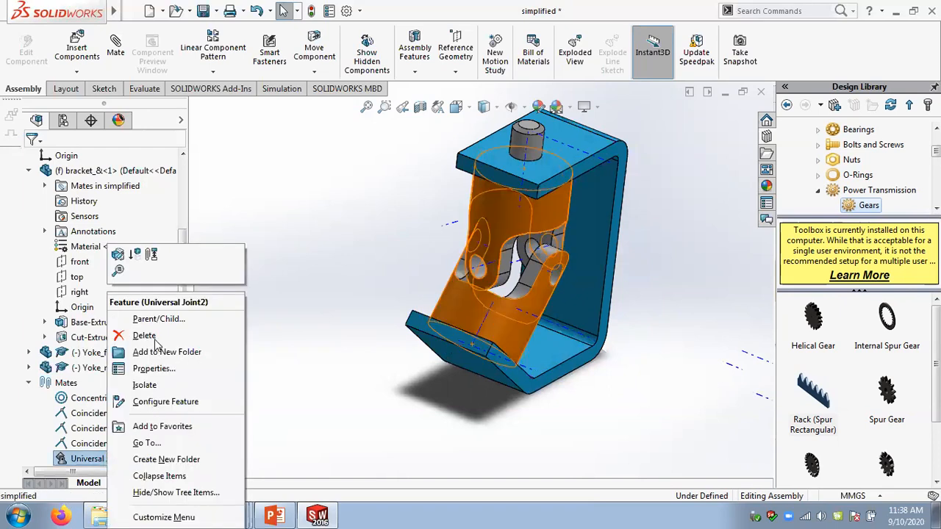
left_click(135, 254)
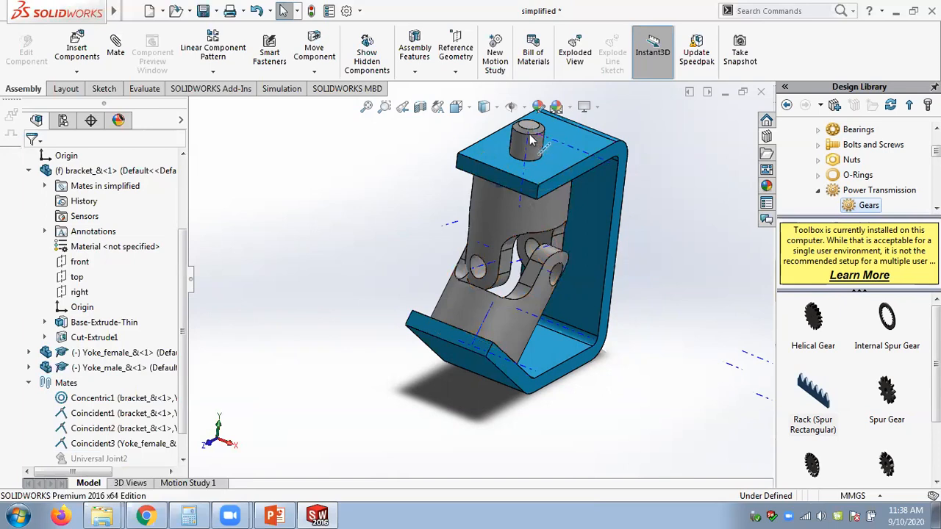
left_click_drag(526, 140, 323, 327)
- Examine which bracket and yoke faces or axes the Concentric1, Coincident1, Coincident2, Coincident3 and Universal Joint2 mates reference
left_click(89, 399)
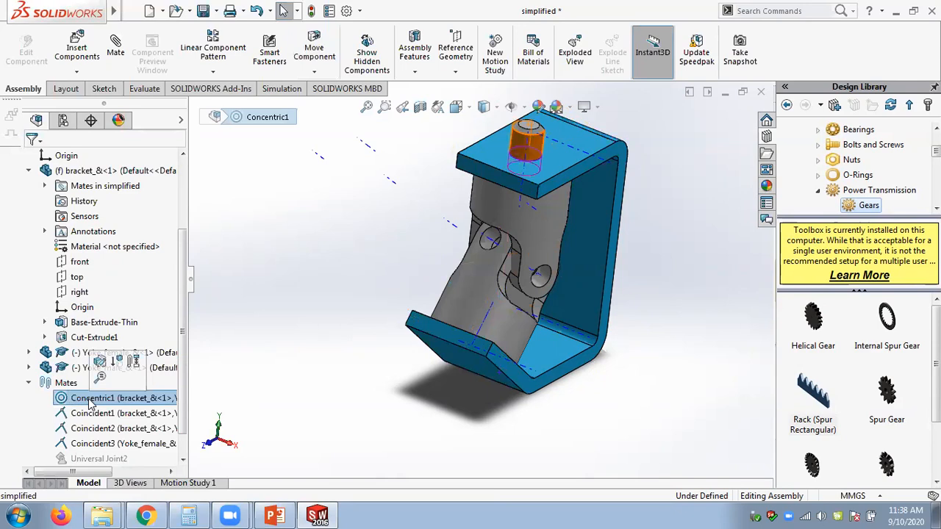
left_click(91, 414)
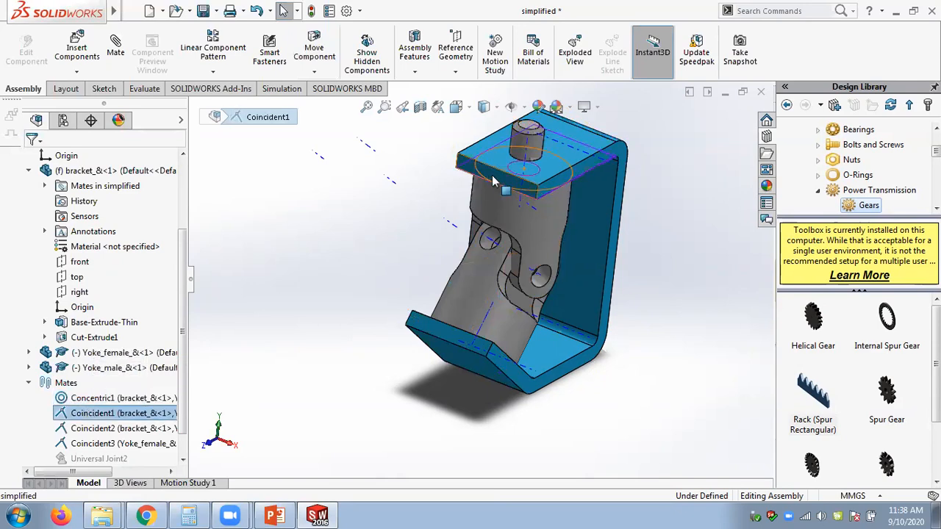
left_click(121, 429)
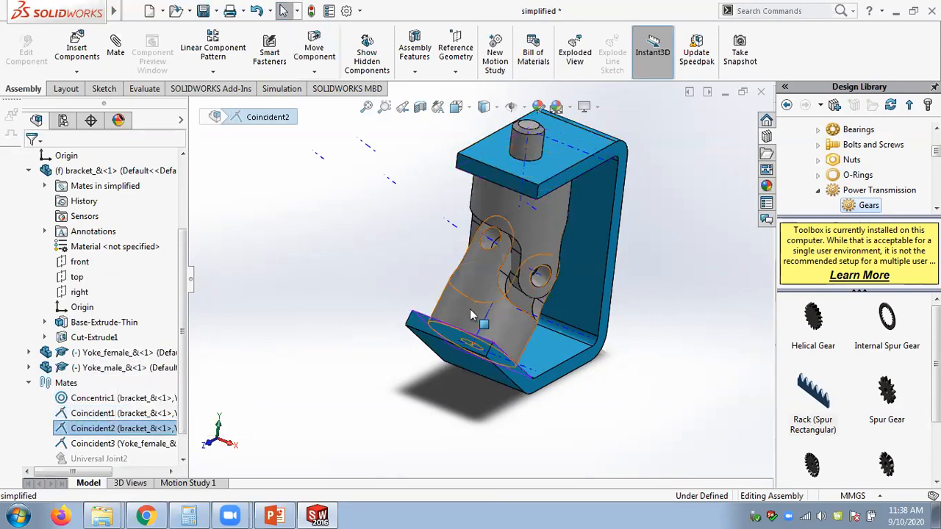
left_click(95, 443)
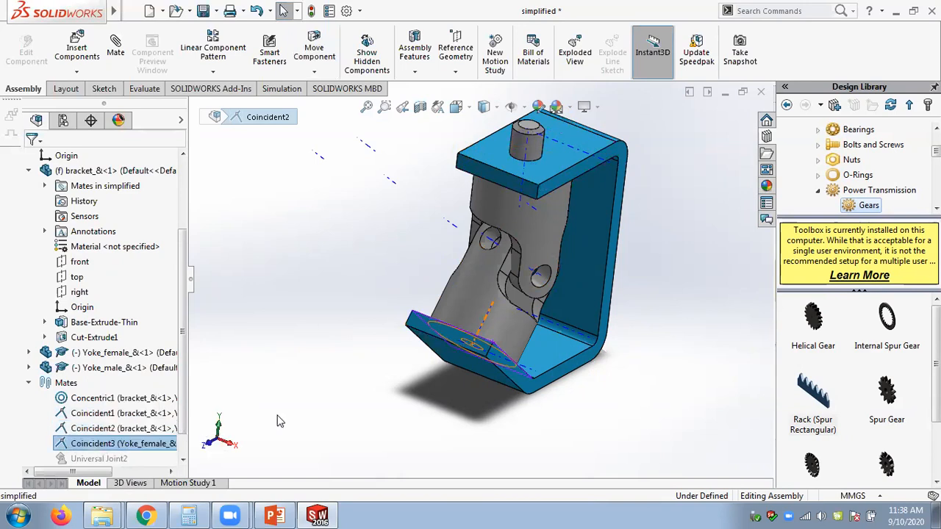
middle_click_drag(392, 286, 381, 254)
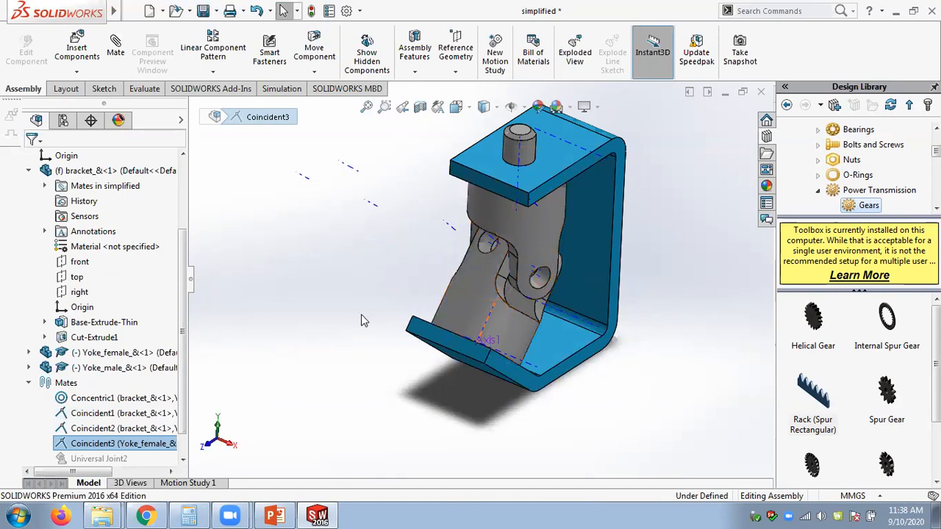
left_click(98, 458)
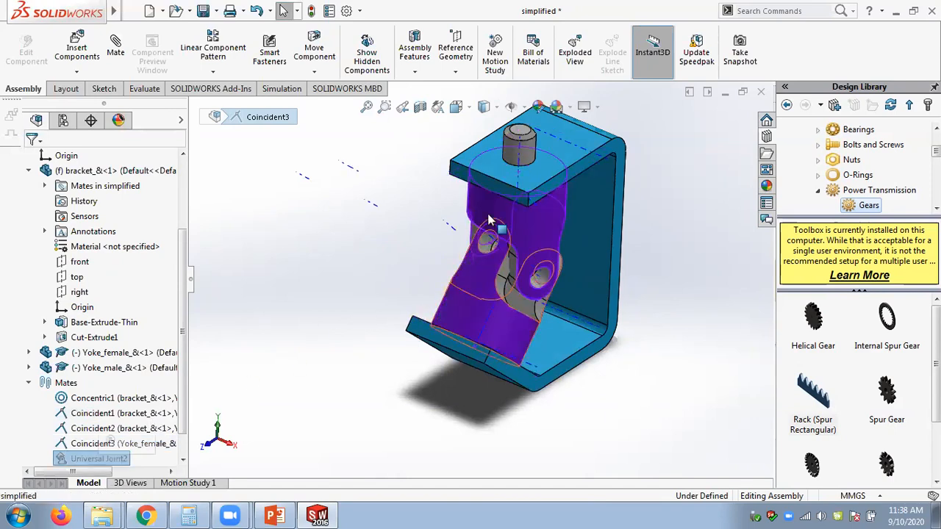
- Close the simplified assembly without saving the modified documents and create a new empty assembly
left_click(761, 93)
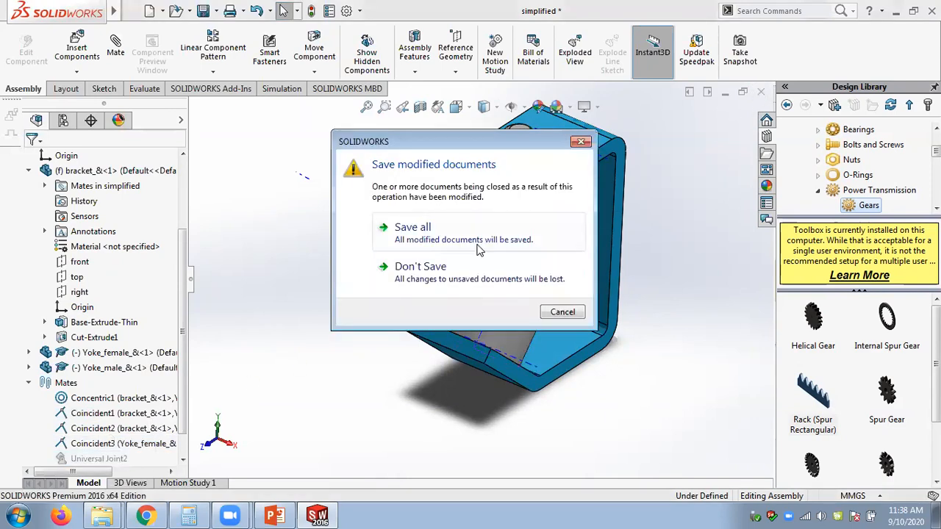
left_click(455, 275)
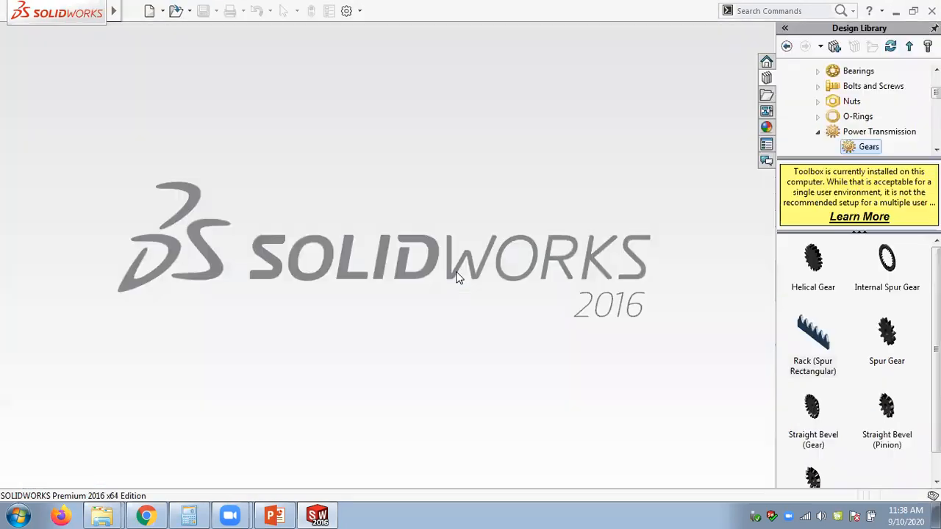
left_click(162, 11)
left_click(168, 30)
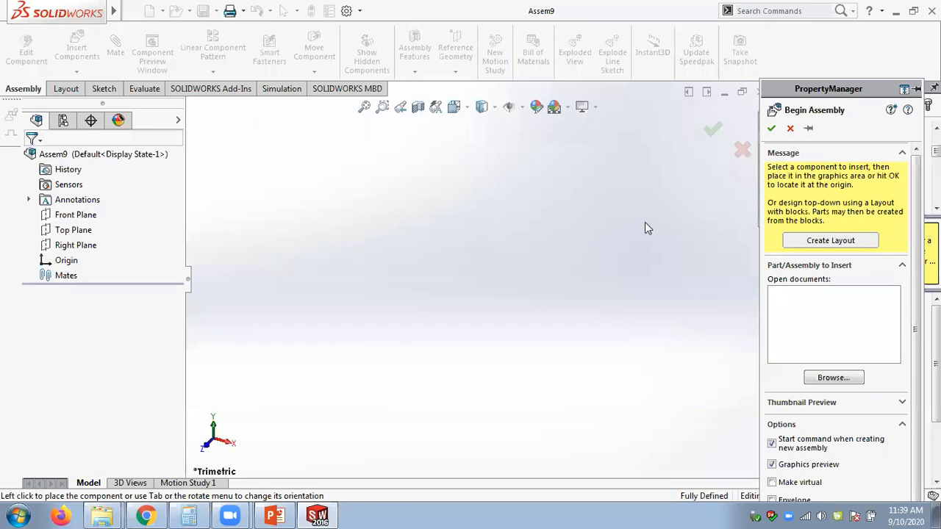
key("Escape")
- Locate the Completed Case Study -simplified folder under Chap 13 and insert its bracket_& part as the first component
left_click(818, 192)
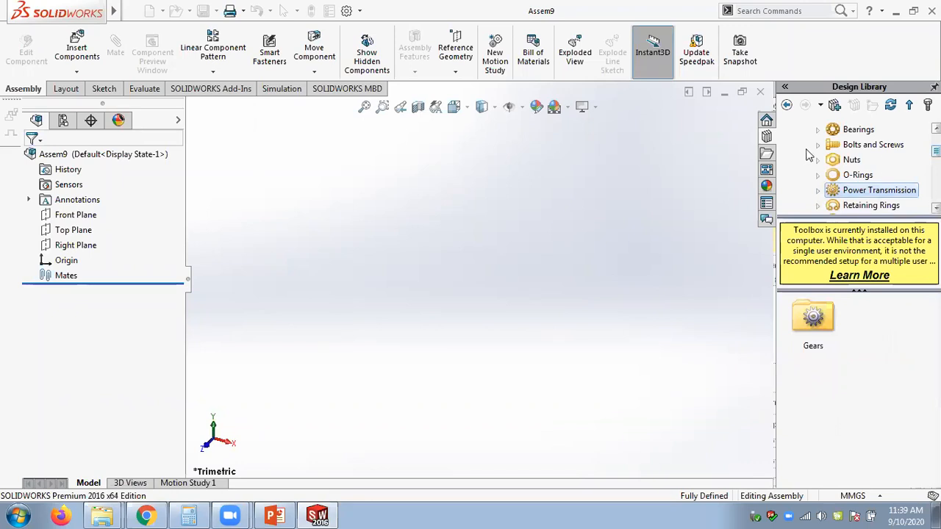
left_click(766, 154)
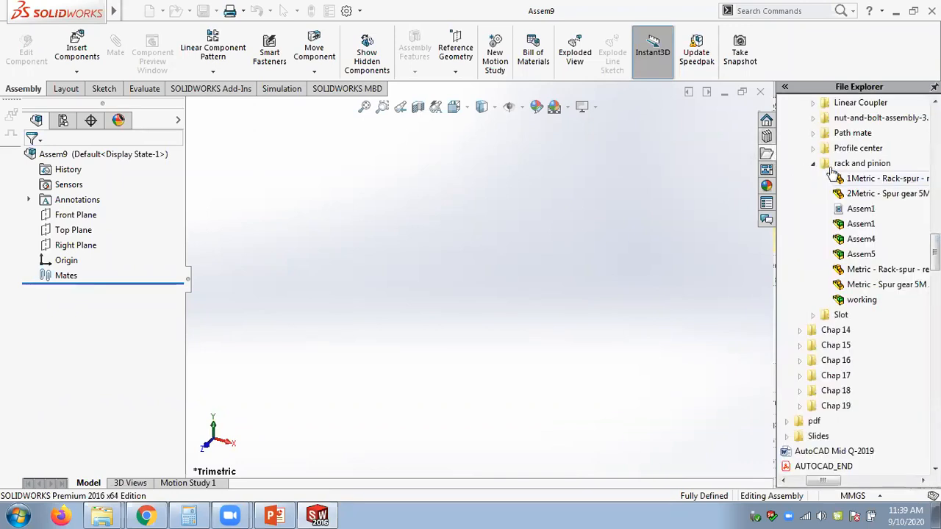
left_click(812, 164)
left_click_drag(934, 252, 934, 218)
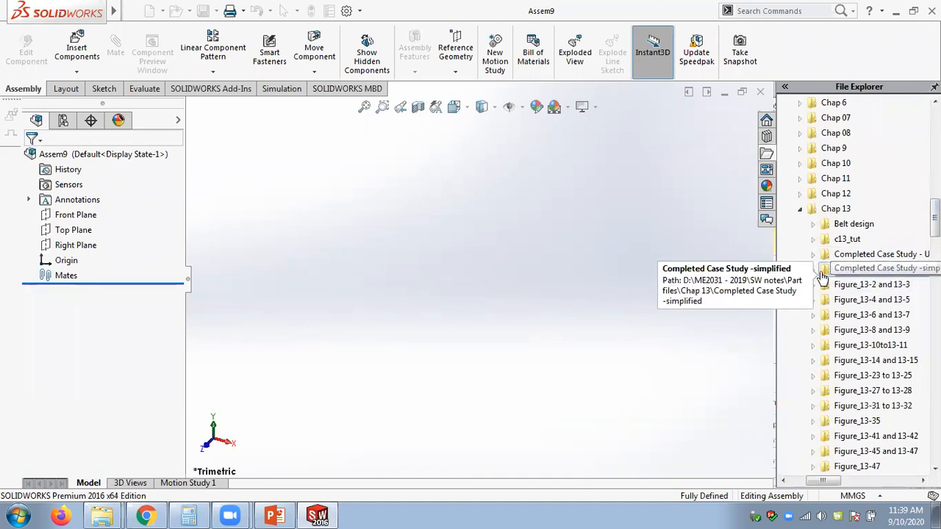
left_click(813, 270)
left_click_drag(824, 481, 829, 481)
mouse_move(844, 287)
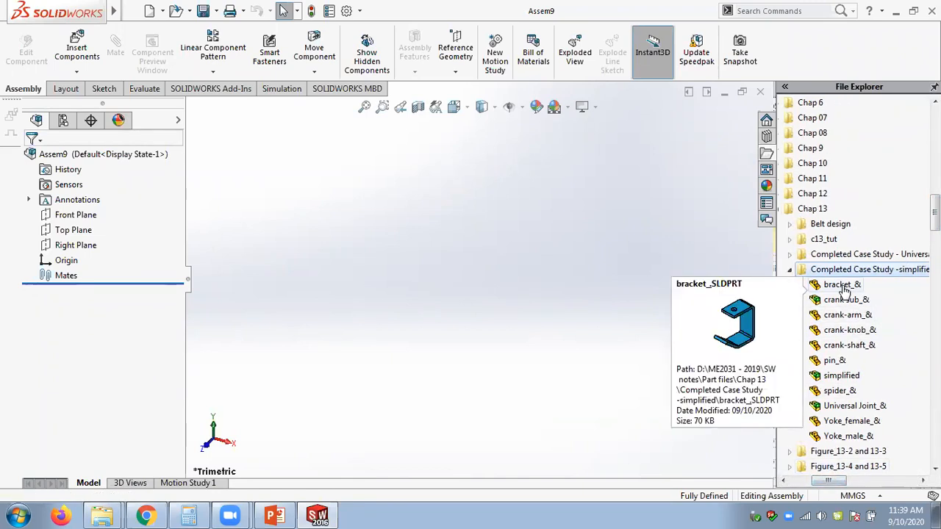
left_click_drag(840, 290, 446, 285)
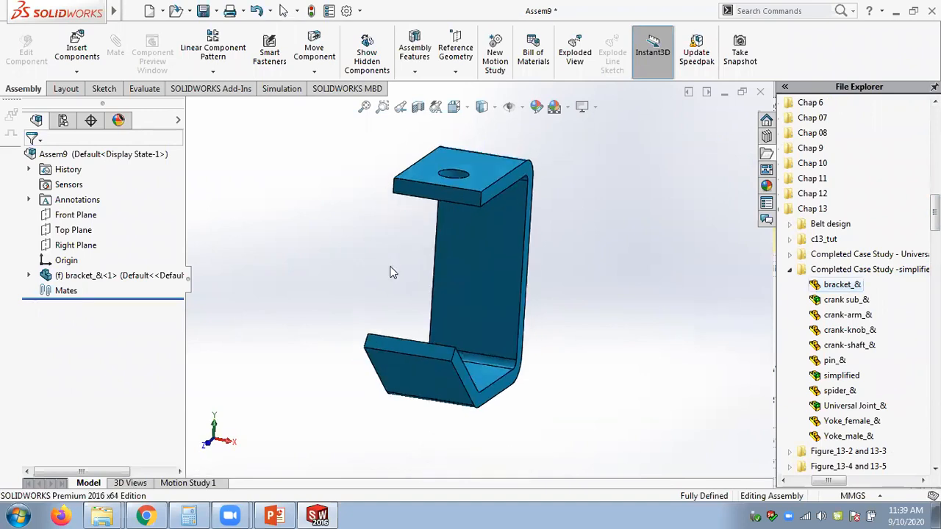
- Insert the Yoke_female_& and Yoke_male_& parts from the same folder and arrange them beside the bracket
mouse_move(860, 394)
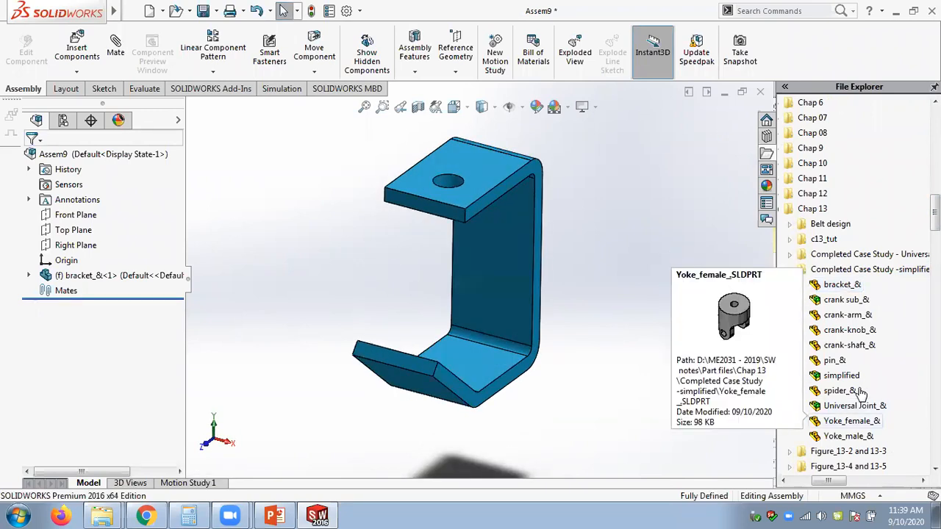
left_click_drag(851, 421, 650, 299)
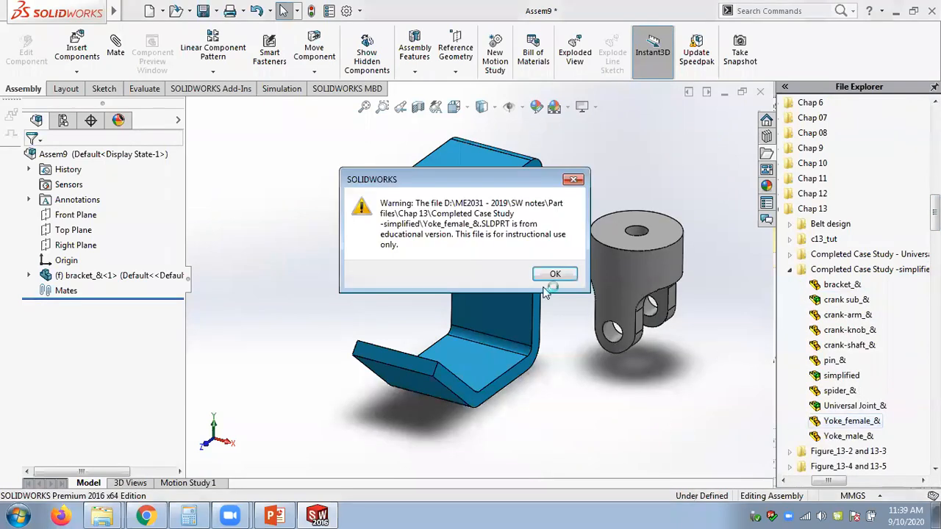
key("Return")
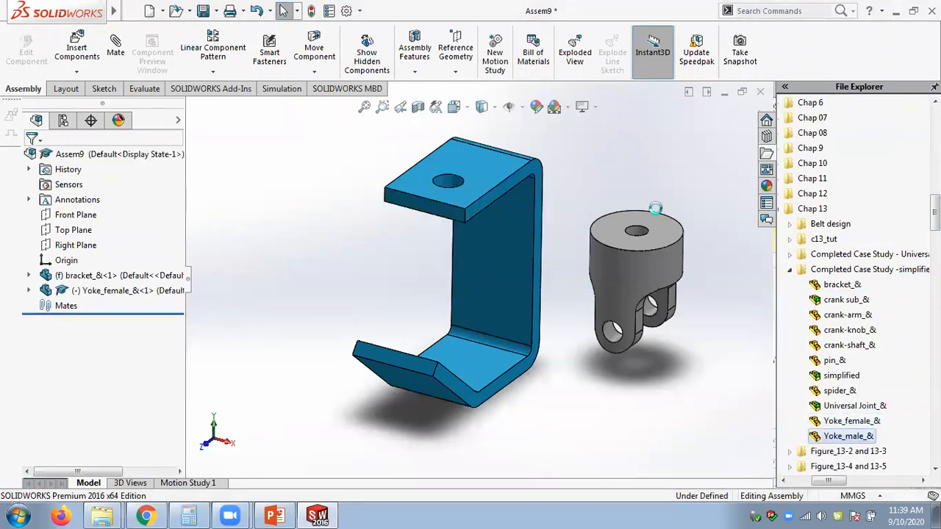
key("Return")
left_click_drag(620, 271, 560, 347)
left_click(690, 330)
key("z")
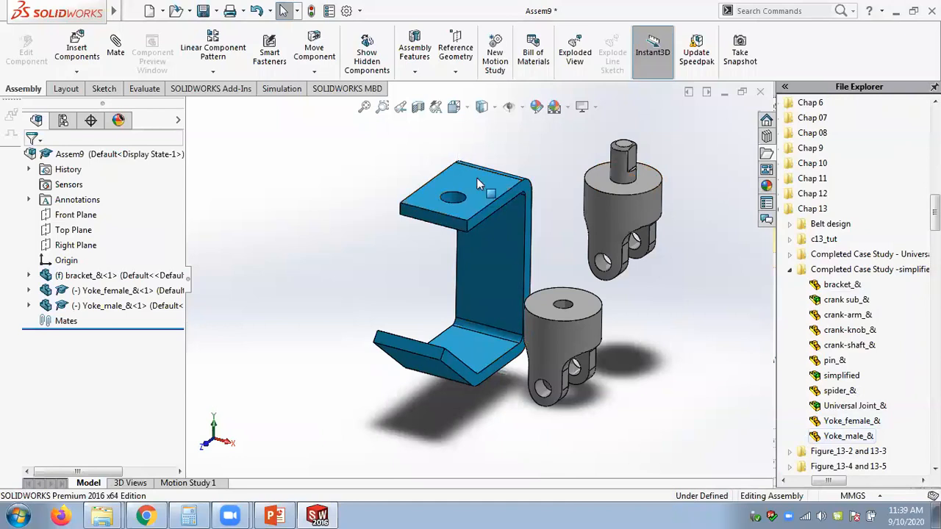
- Add a concentric mate between the male yoke's shaft and the hole in the bracket's upper flange
left_click(119, 59)
left_click(623, 168)
left_click(453, 203)
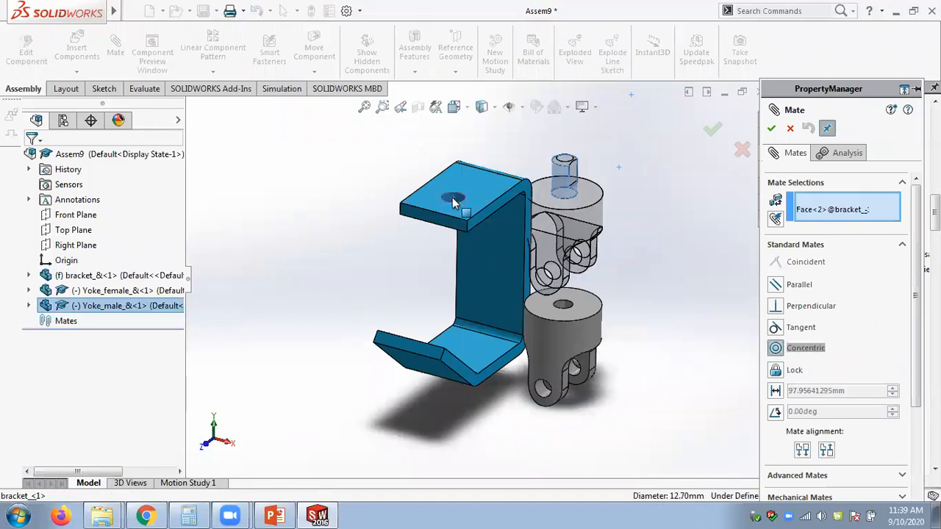
left_click(625, 168)
- Mate the male yoke's upper shoulder face coincident with the underside of the bracket's top flange and turn the yoke to test its rotation
middle_click_drag(598, 238, 565, 264)
left_click(483, 202)
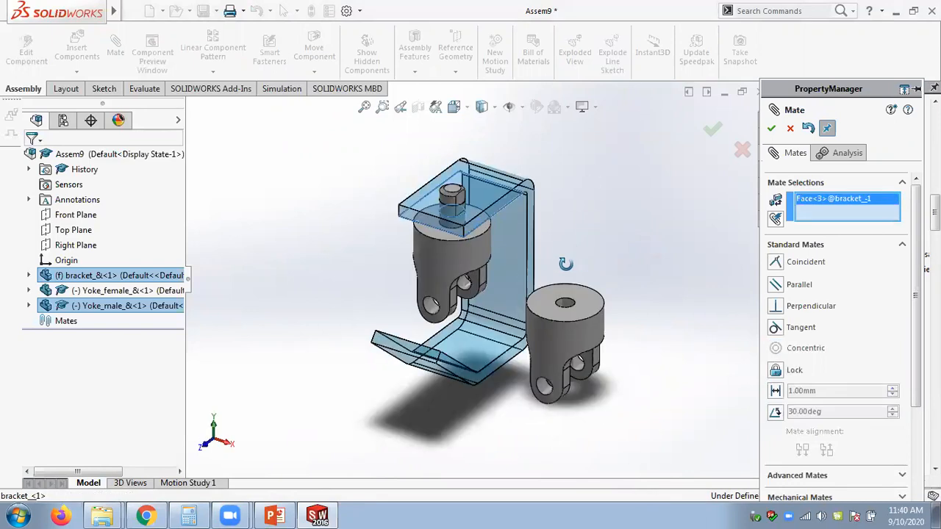
left_click(482, 234)
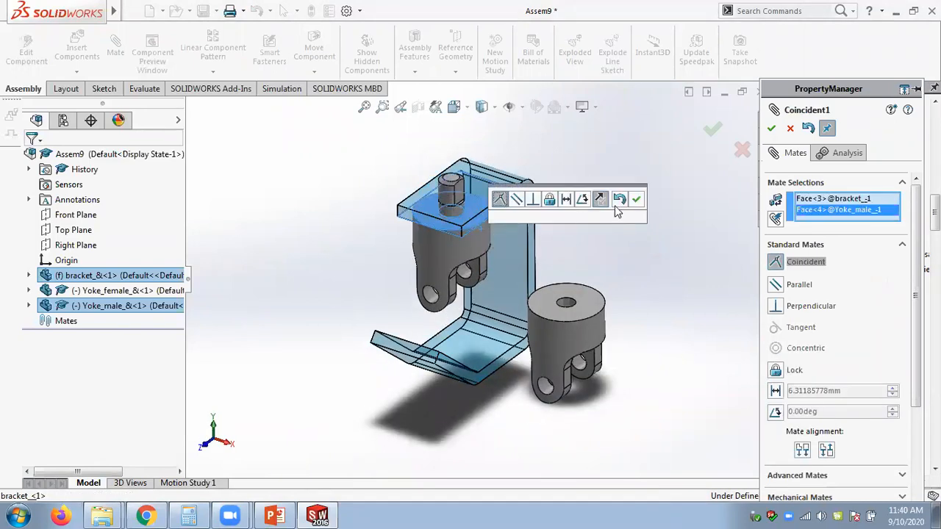
left_click(637, 200)
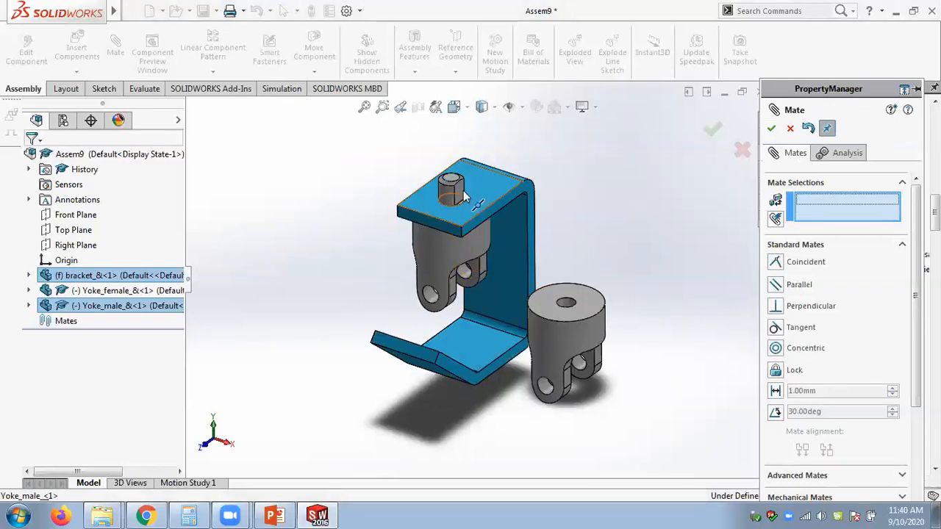
left_click_drag(452, 190, 358, 185)
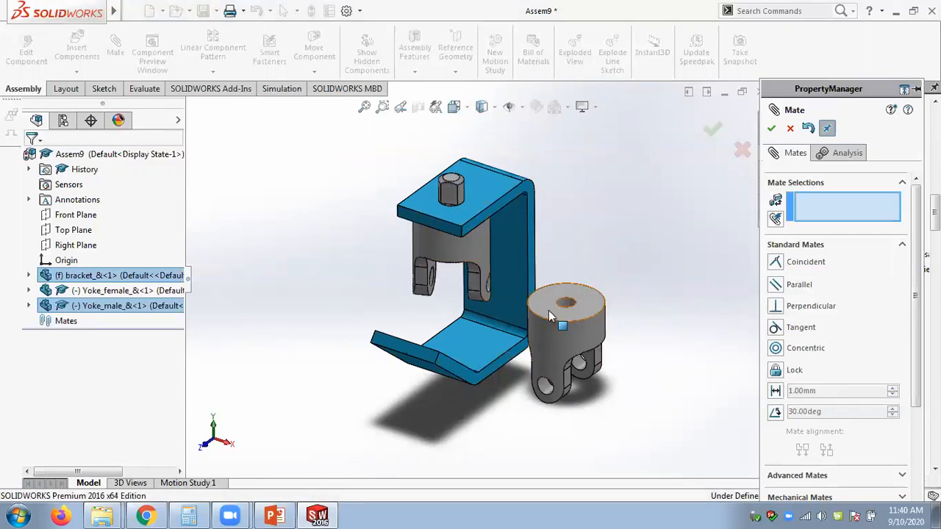
middle_click_drag(544, 339, 448, 349)
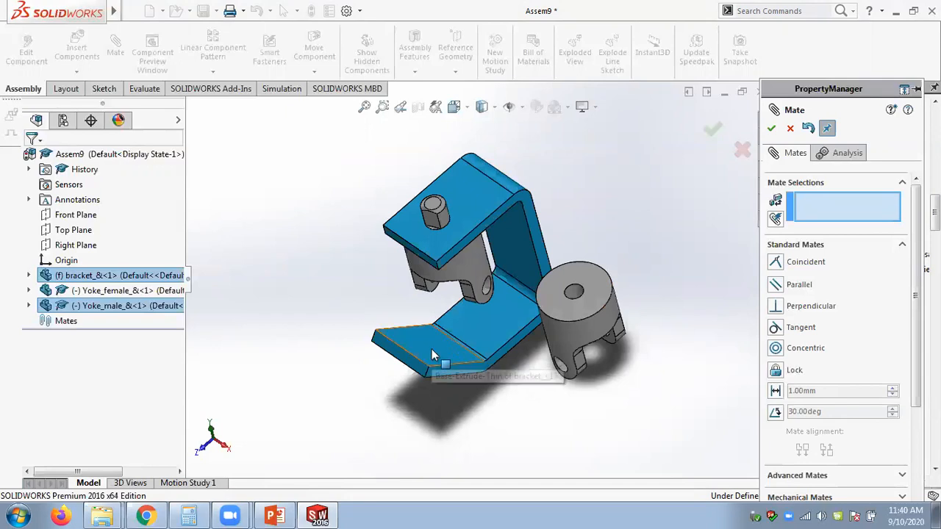
- Mate the female yoke's flat base face coincident with the inner face of the bracket's angled lower flange, flipping the mate alignment
scroll(432, 354, "down", 3)
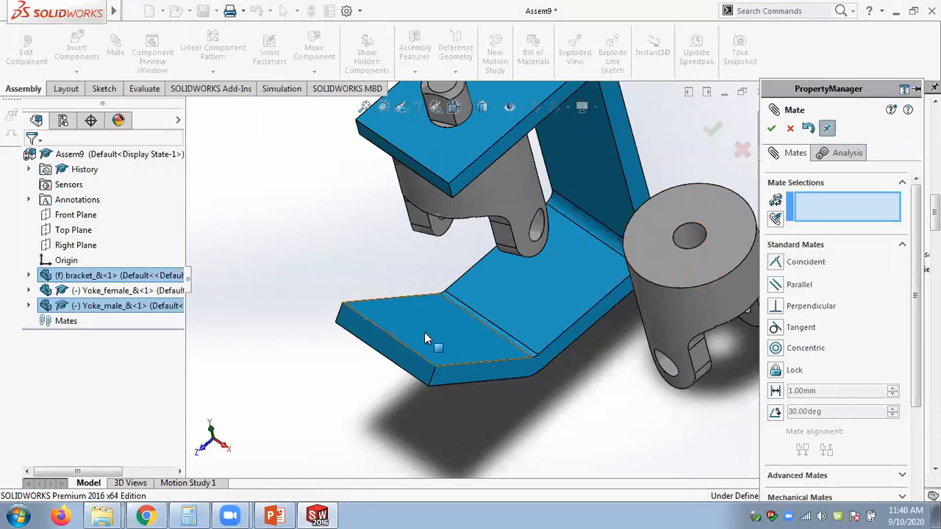
left_click(682, 268)
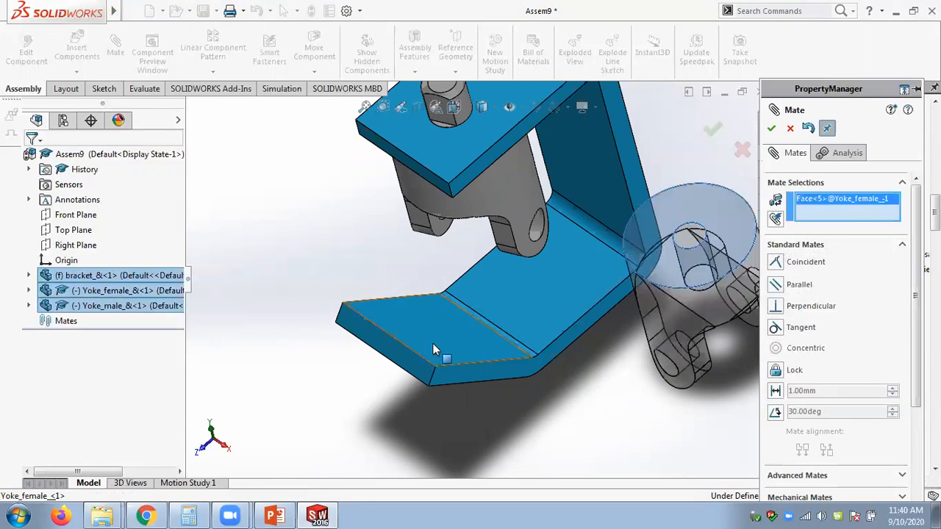
left_click(450, 323)
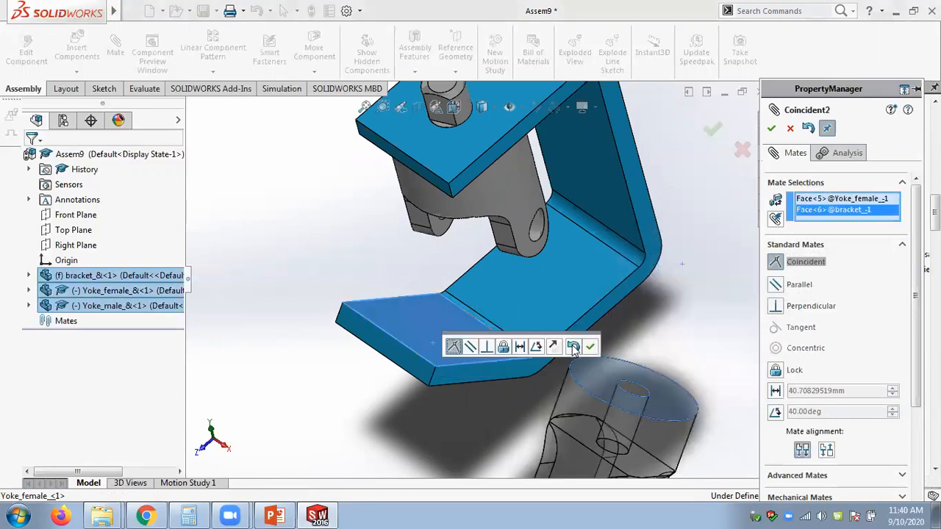
left_click(553, 348)
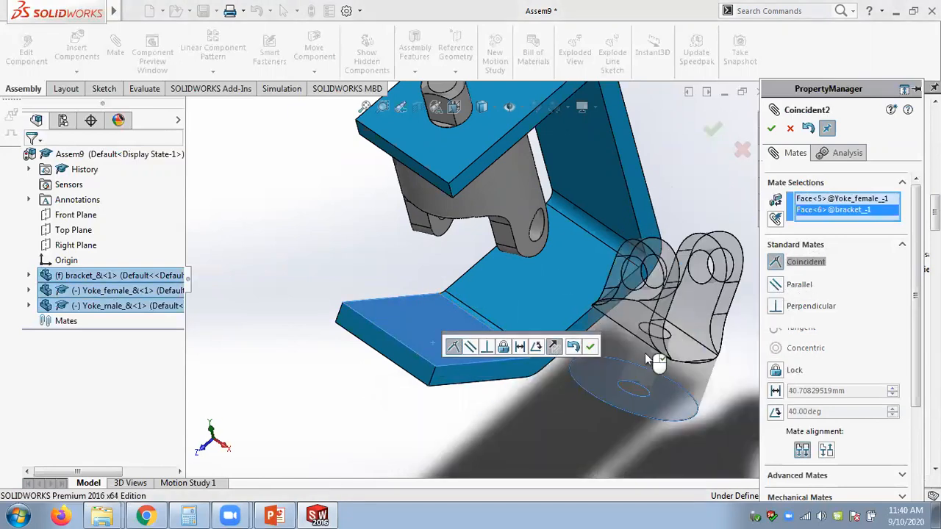
left_click(592, 348)
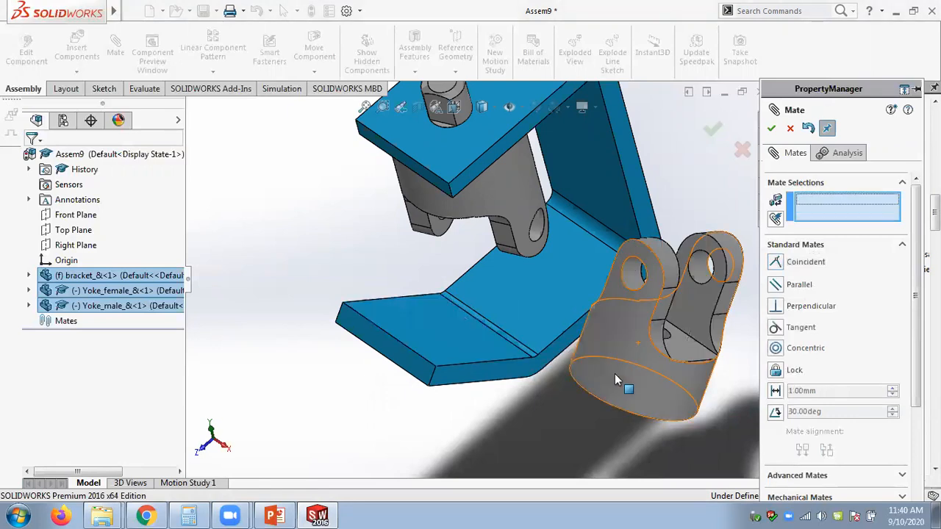
left_click_drag(409, 321, 672, 358)
scroll(544, 389, "up", 2)
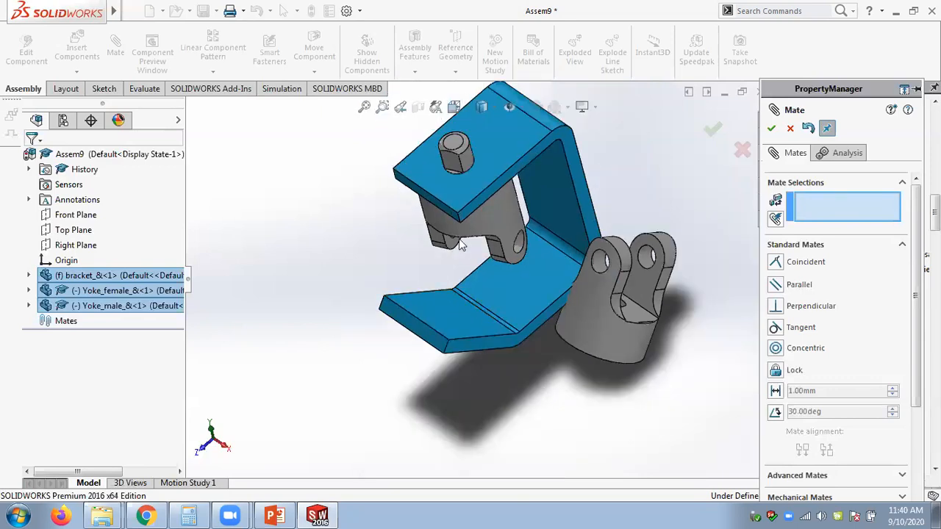
middle_click_drag(457, 333, 564, 388)
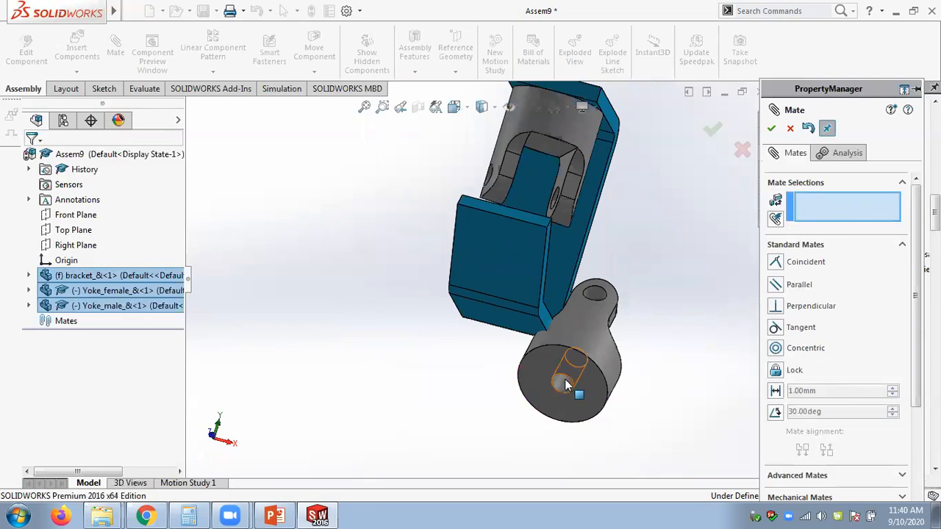
middle_click_drag(566, 387, 435, 294)
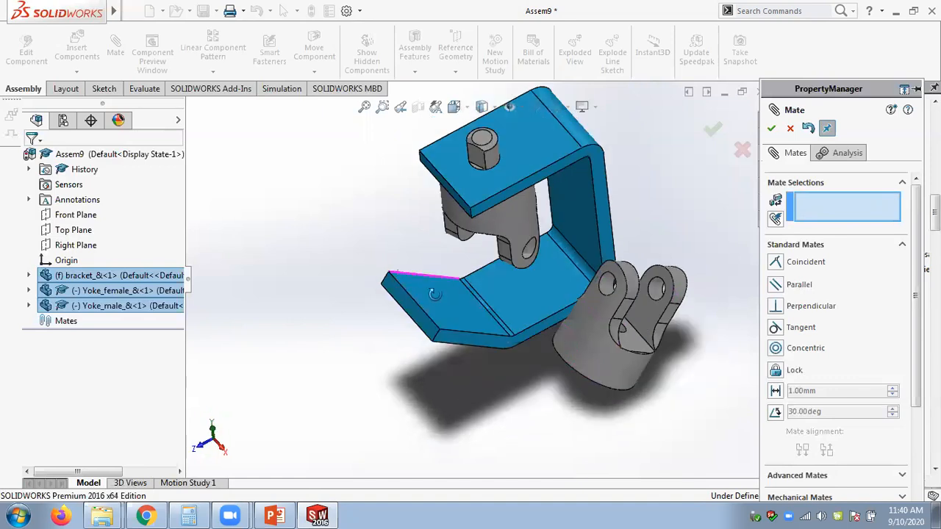
left_click(768, 129)
middle_click_drag(441, 183, 412, 234)
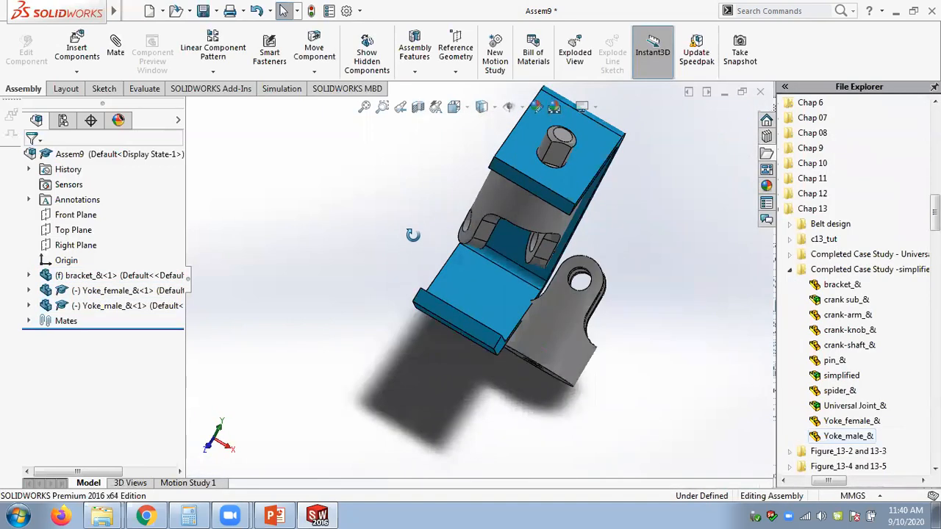
middle_click_drag(470, 298, 413, 276)
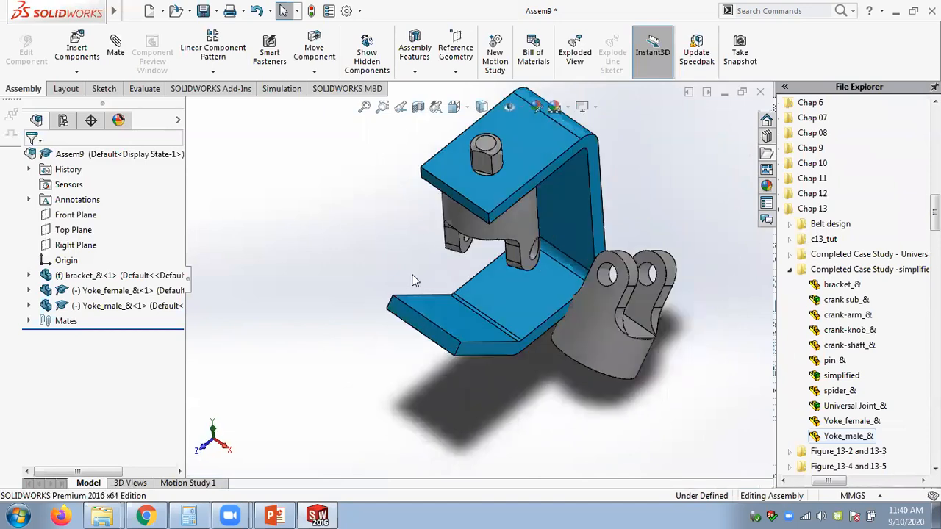
scroll(476, 339, "down", 2)
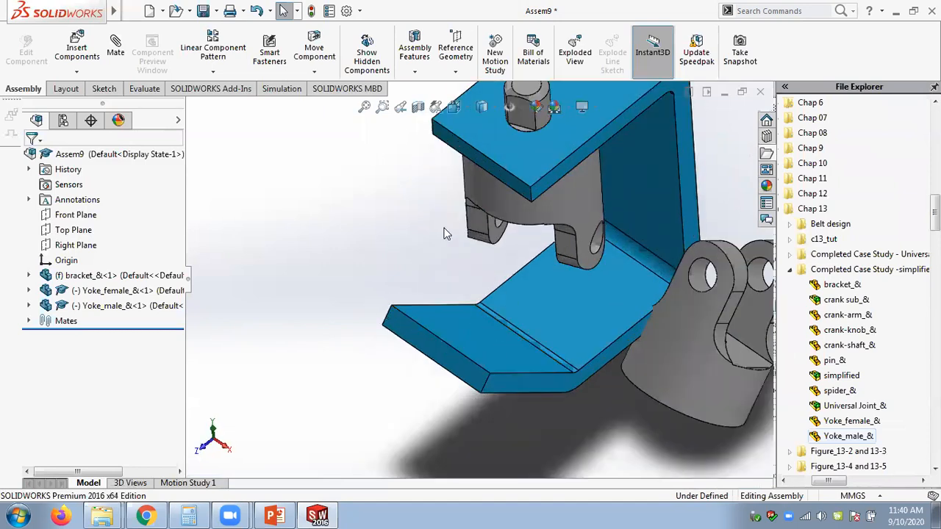
left_click(456, 72)
left_click(465, 107)
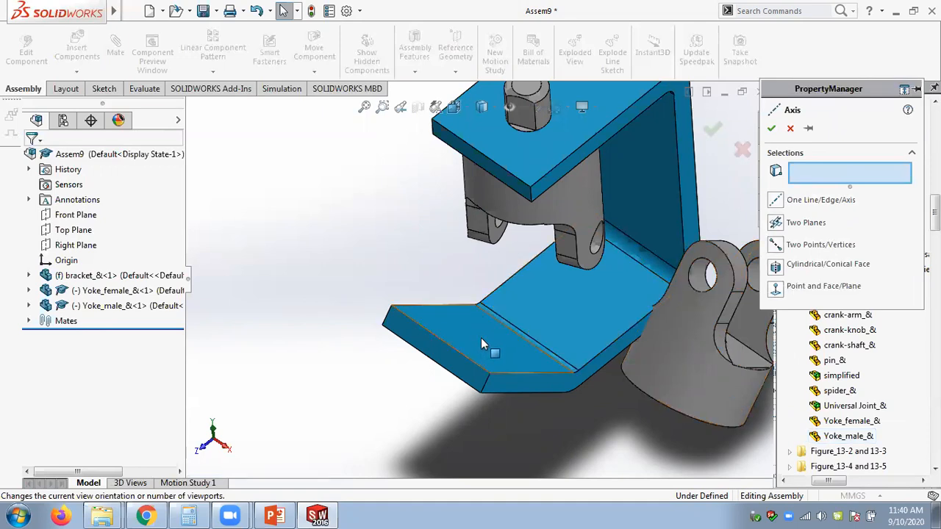
left_click(790, 128)
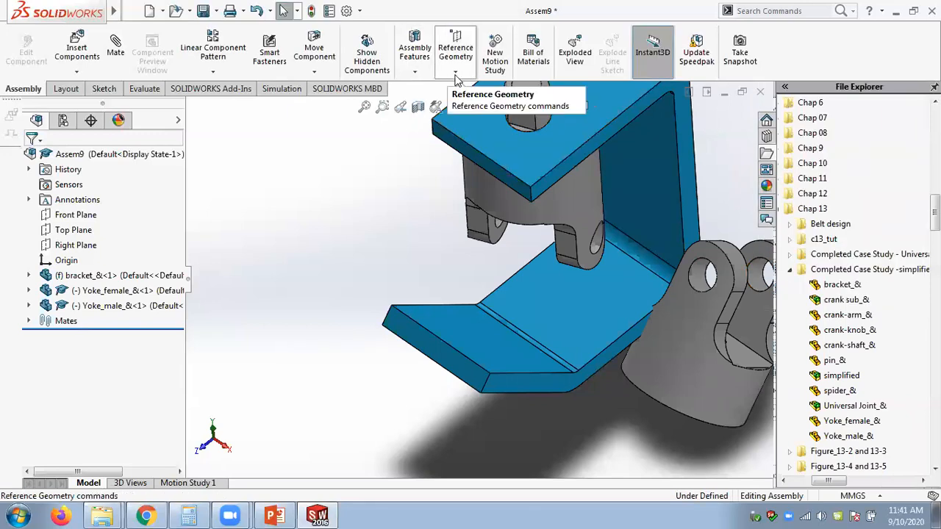
- Create a Center of Face reference point on the bracket's angled lower flange, displaying the model with hidden lines removed
left_click(454, 72)
left_click(471, 138)
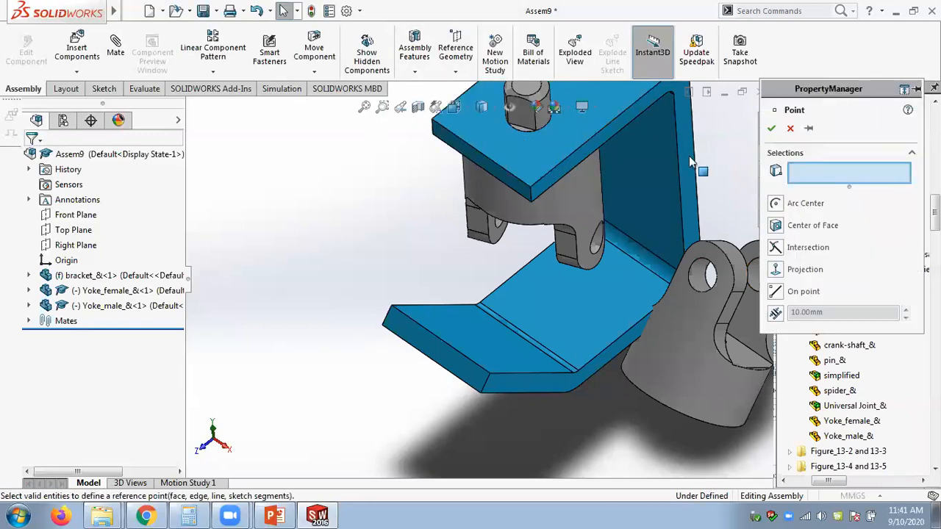
left_click(776, 225)
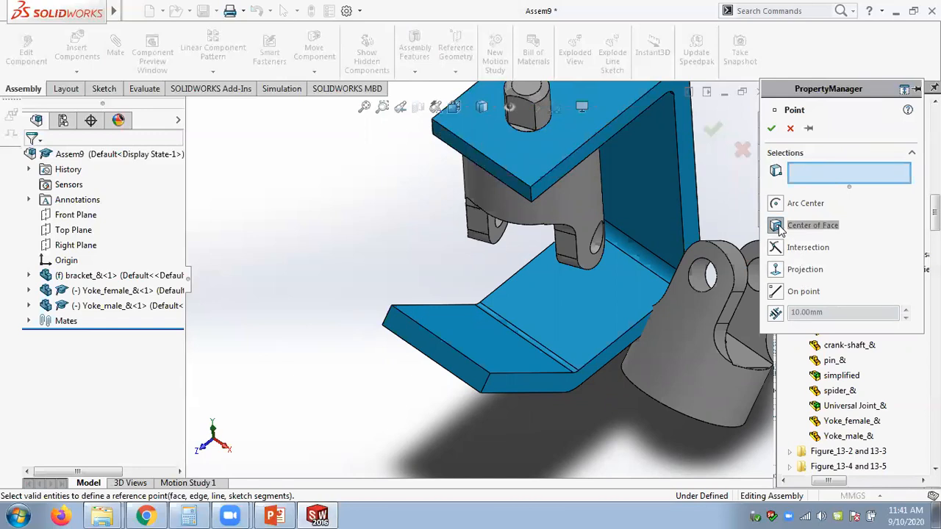
left_click(486, 344)
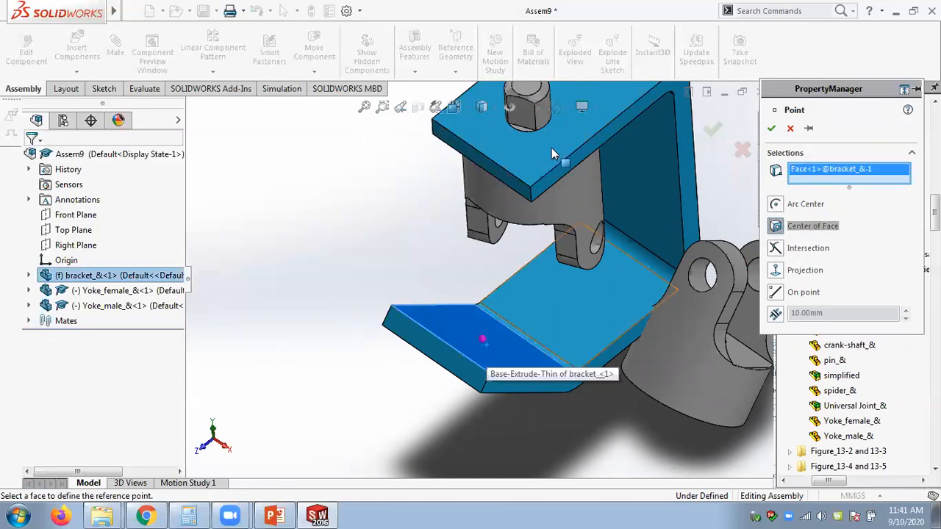
left_click(491, 108)
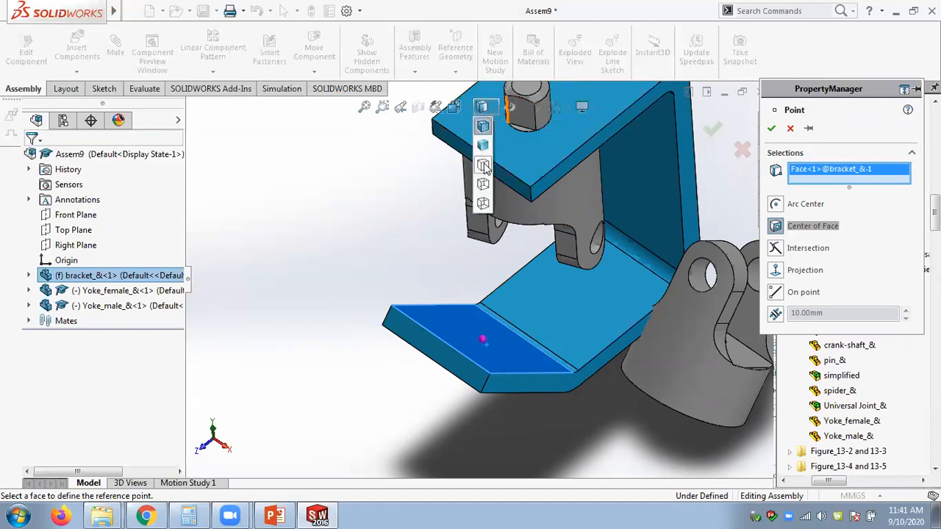
left_click(484, 155)
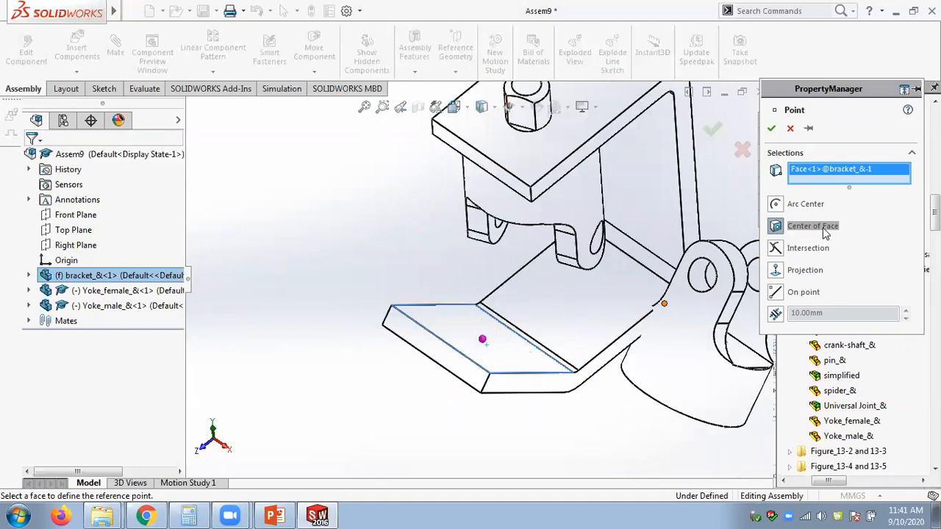
left_click(771, 129)
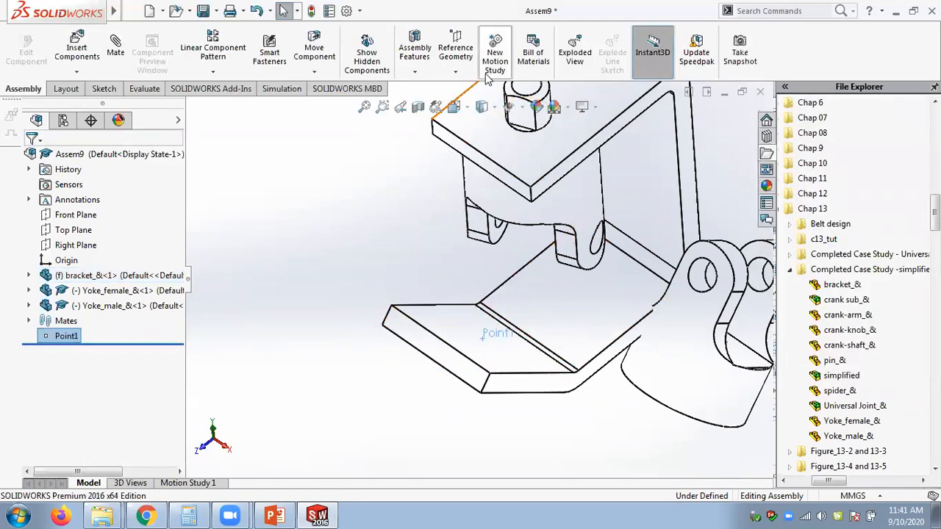
- Create a Point and Face/Plane reference axis through Point1, normal to the angled flange face
left_click(463, 71)
left_click(470, 107)
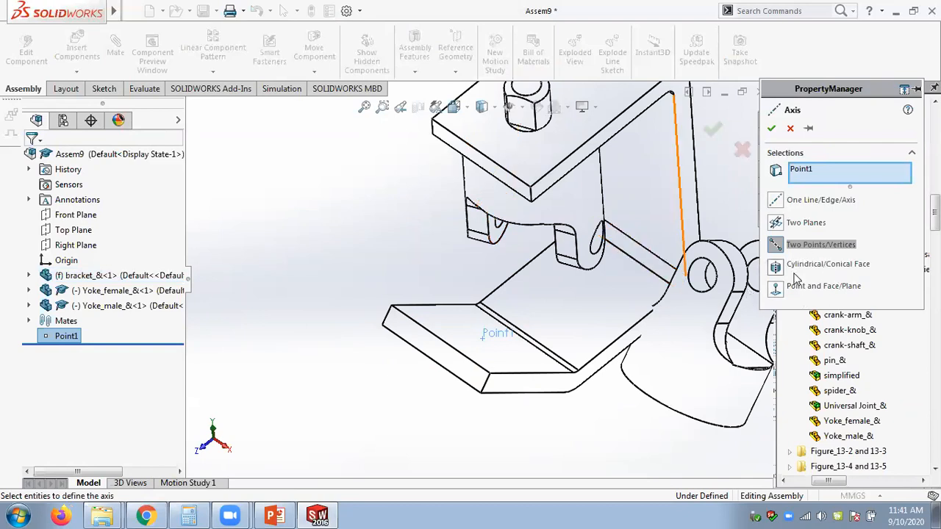
left_click(785, 289)
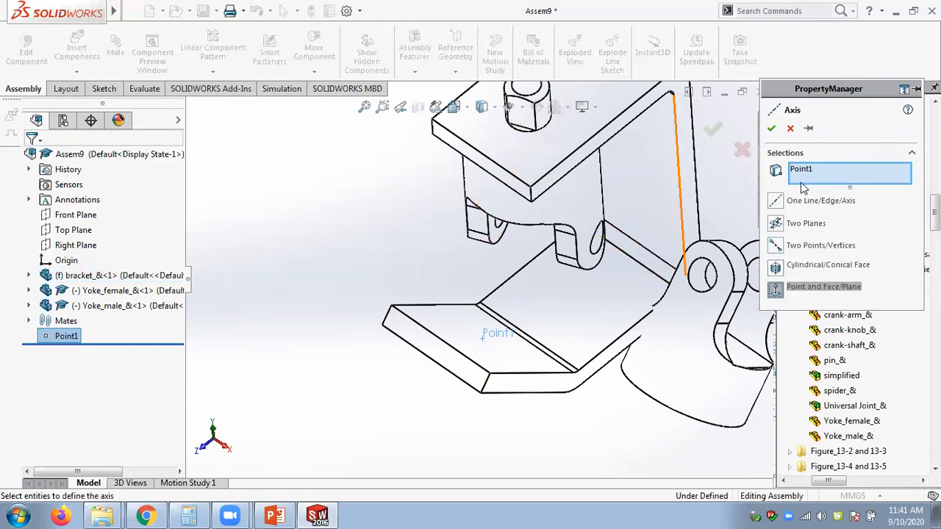
left_click(494, 365)
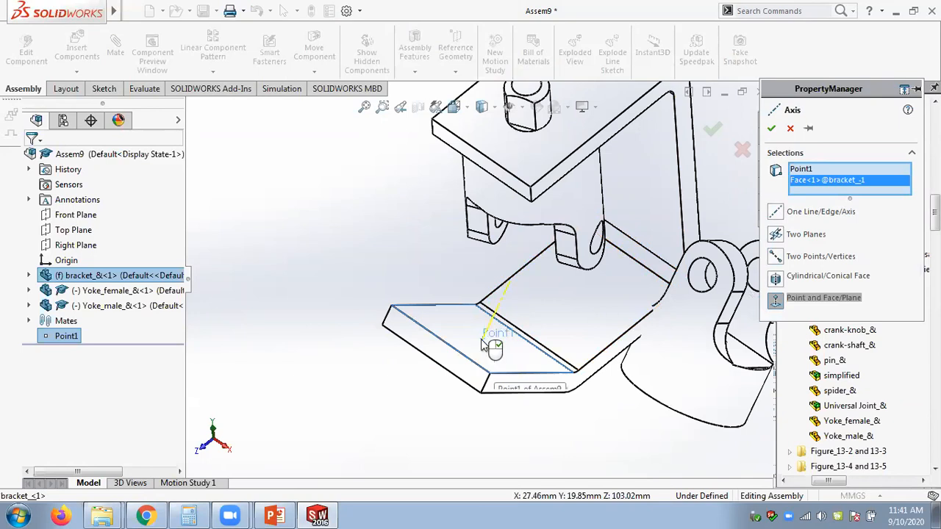
left_click(771, 128)
scroll(390, 236, "up", 3)
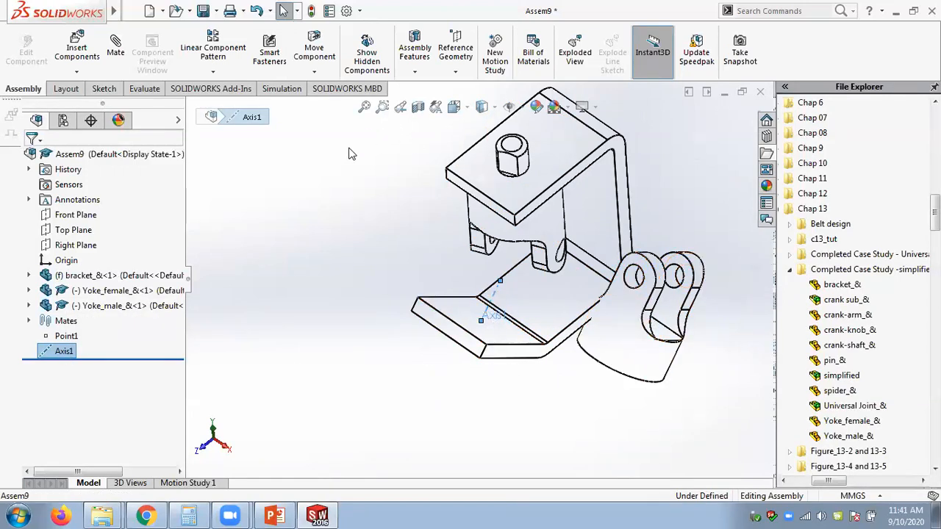
- Show the temporary axes and mate the female yoke's central axis coincident with Axis1
left_click(117, 52)
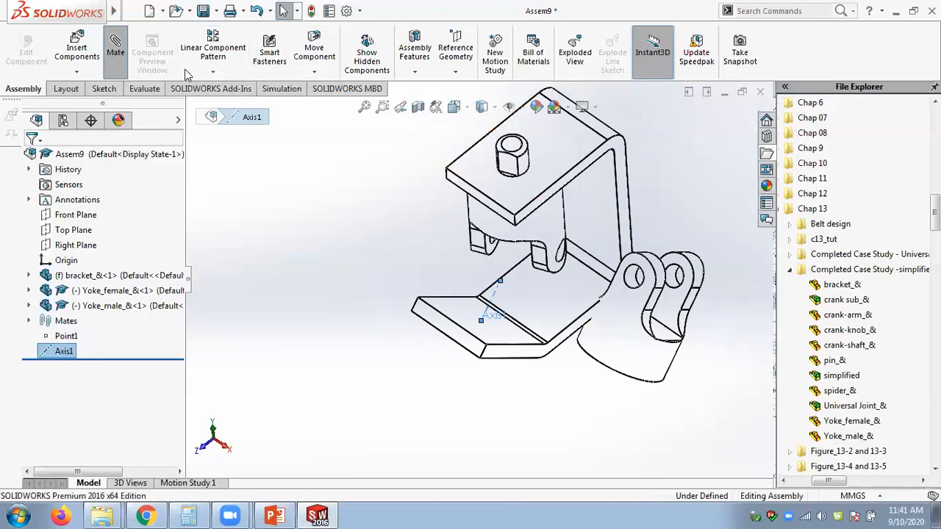
left_click(523, 110)
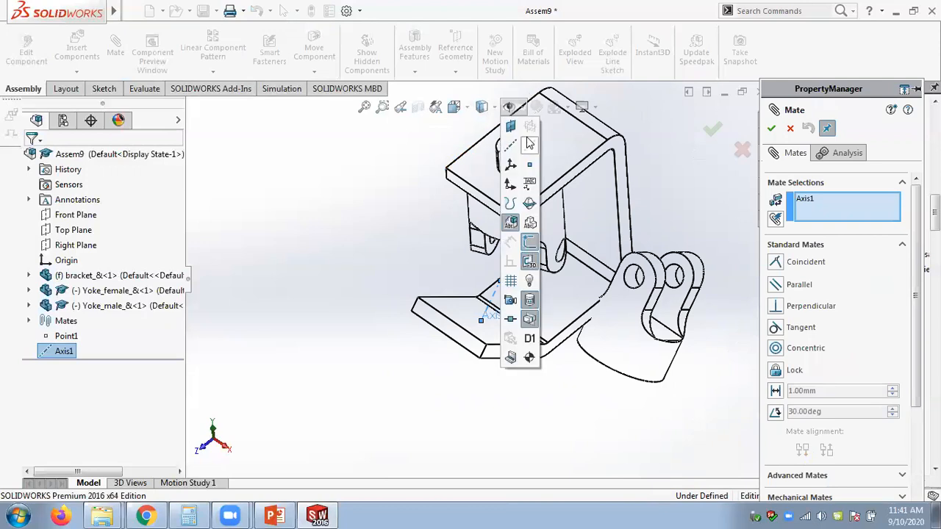
left_click(630, 349)
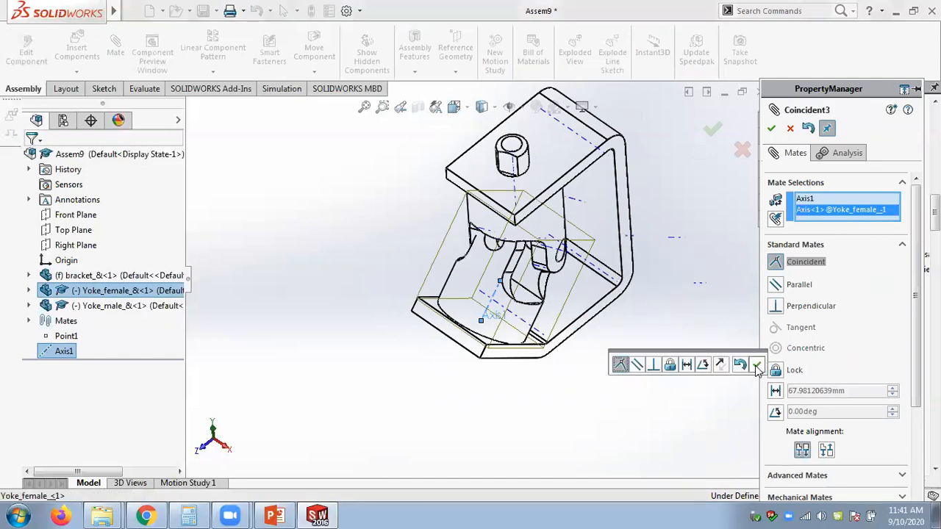
left_click(751, 363)
left_click(772, 130)
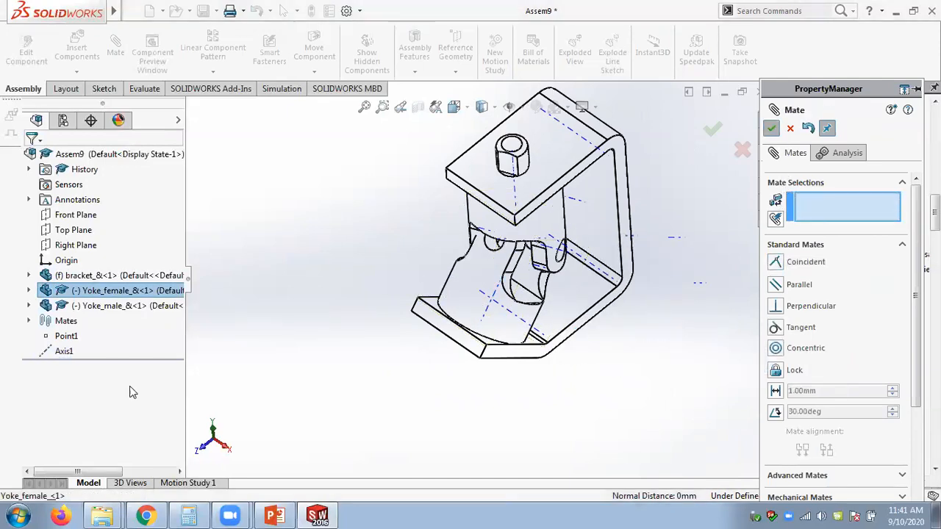
- Expand the list of mates, display the model shaded without edges, and turn the yokes to test their rotation
left_click(30, 322)
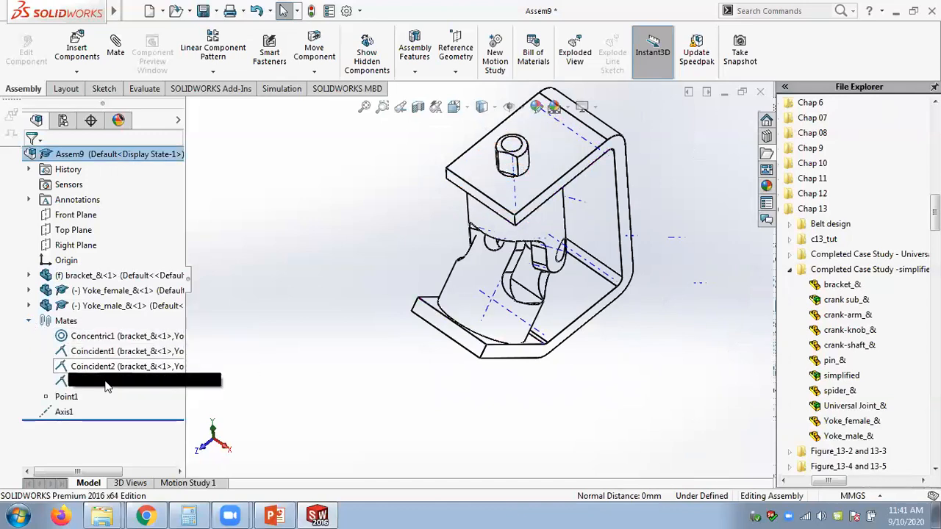
middle_click_drag(386, 376, 470, 242)
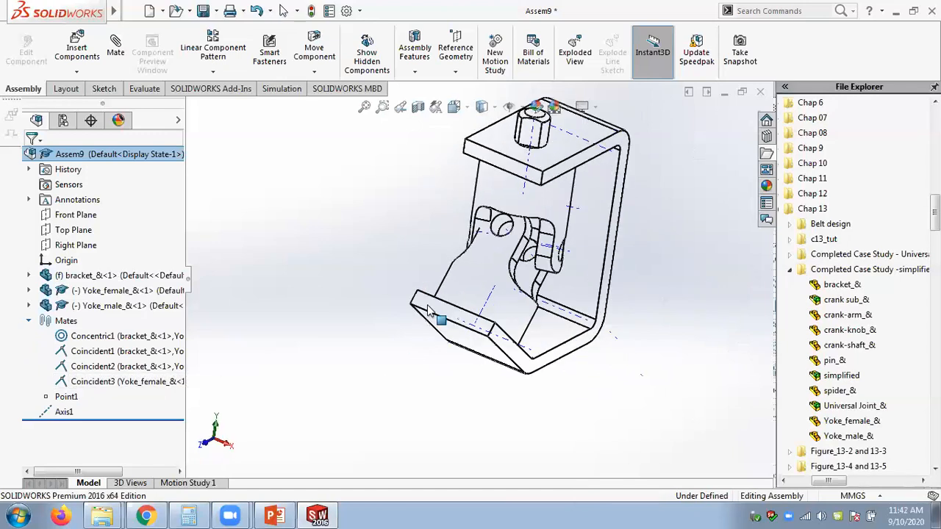
left_click(496, 109)
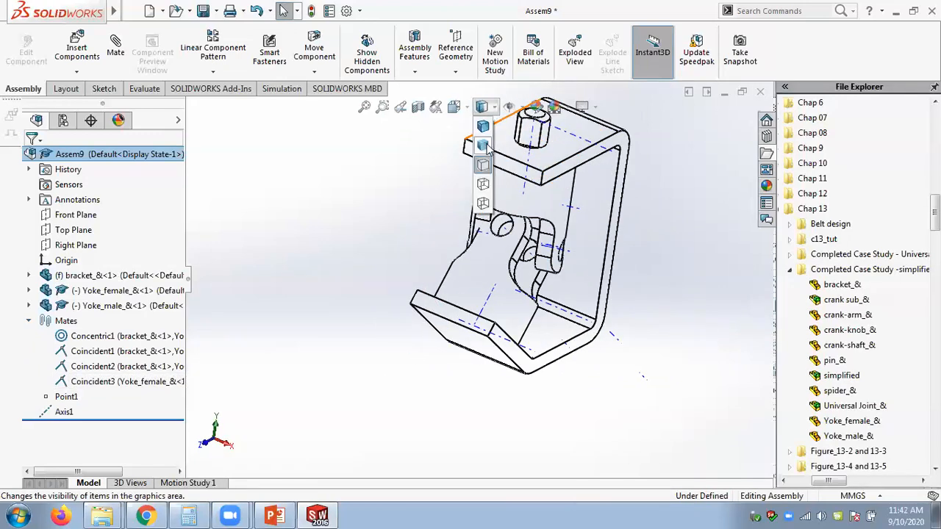
left_click(482, 138)
left_click_drag(439, 274, 378, 206)
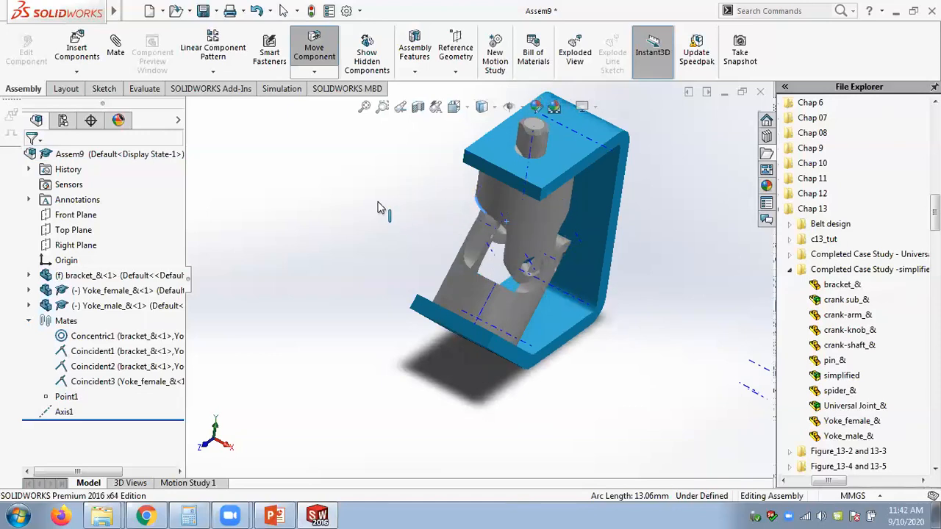
key("Escape")
- Hide the temporary axes and display the assembly as Shaded With Edges
scroll(538, 270, "down", 1)
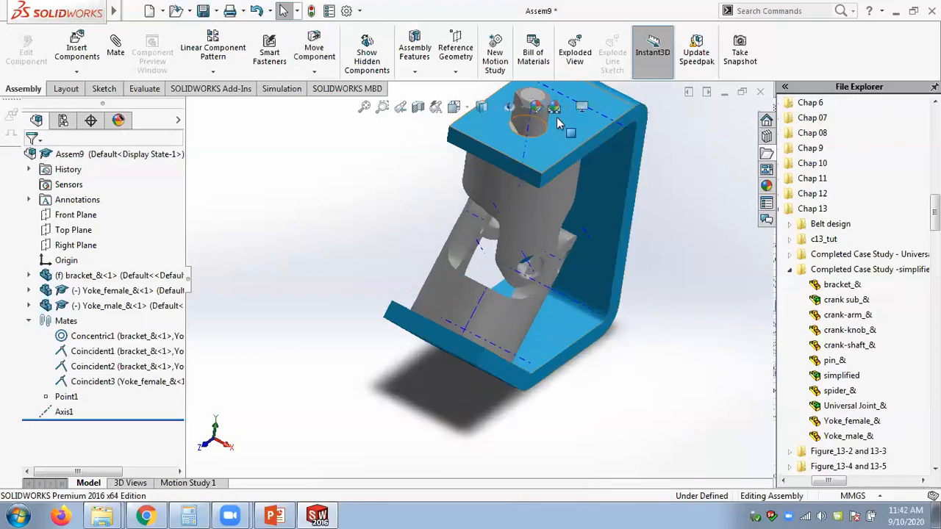
left_click(519, 110)
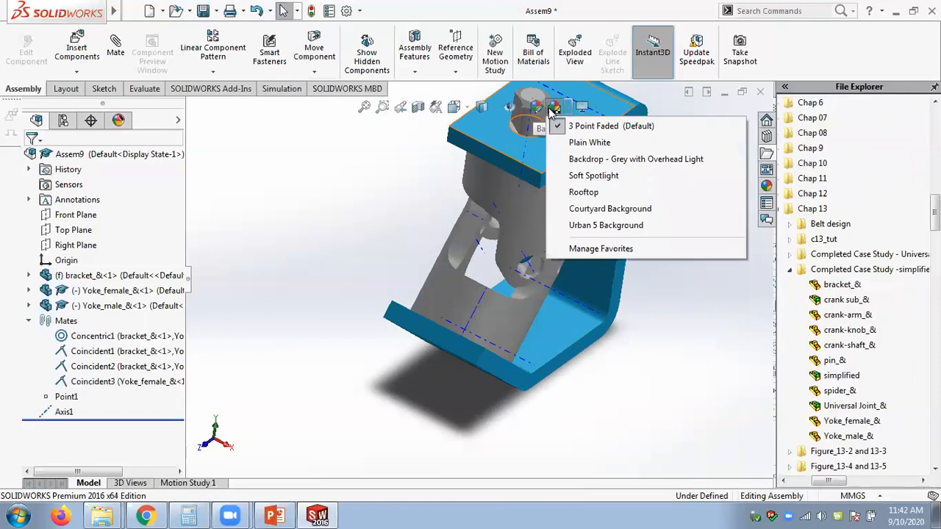
left_click(529, 145)
left_click(695, 278)
middle_click_drag(694, 277, 686, 251)
key("f")
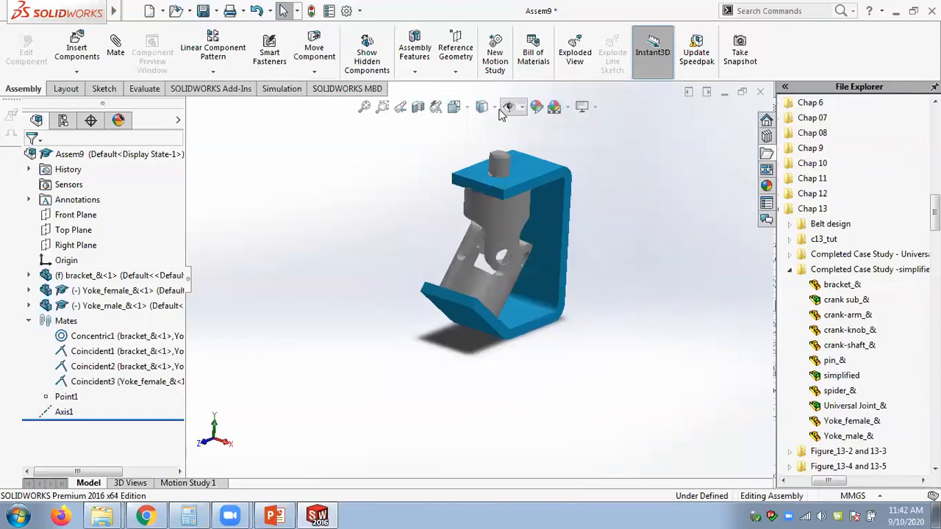
left_click(483, 106)
left_click(485, 127)
middle_click_drag(645, 238, 539, 233)
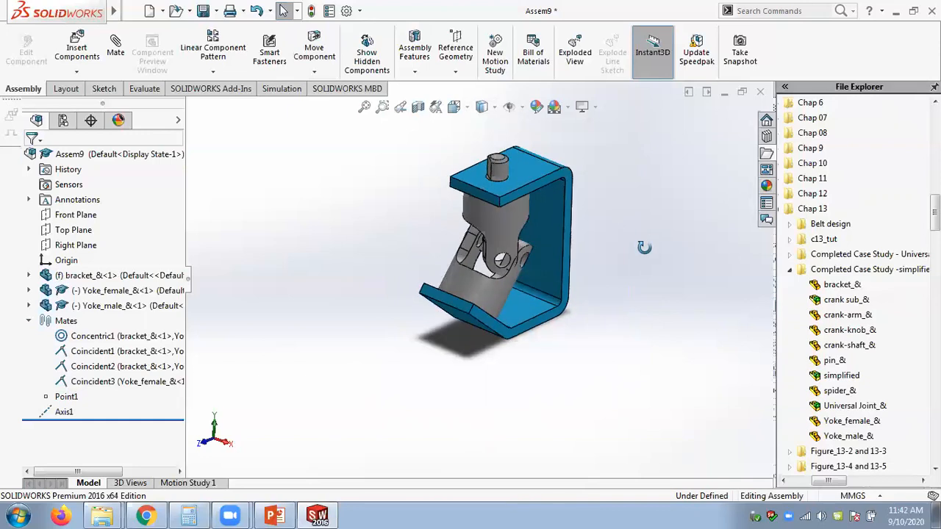
- Turn the male yoke and the female yoke about their axes to test that they still rotate independently
key("f")
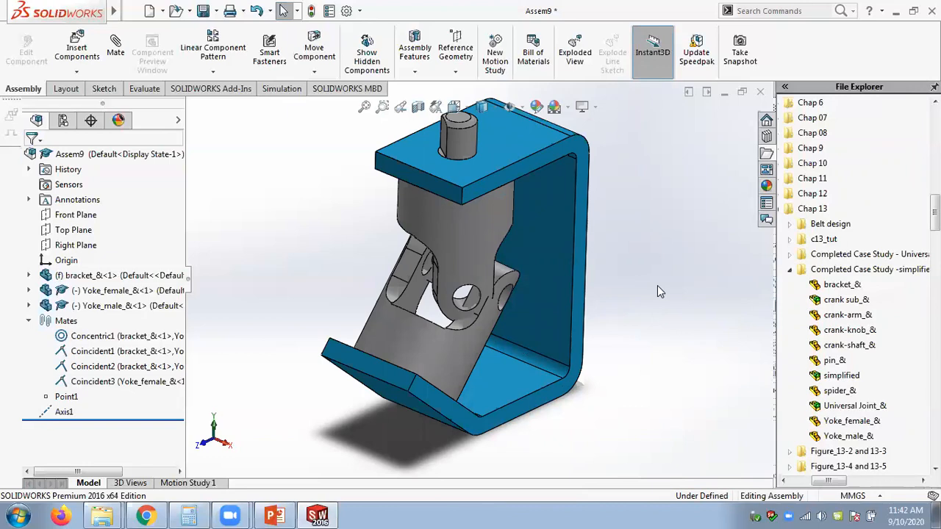
left_click_drag(464, 131, 443, 177)
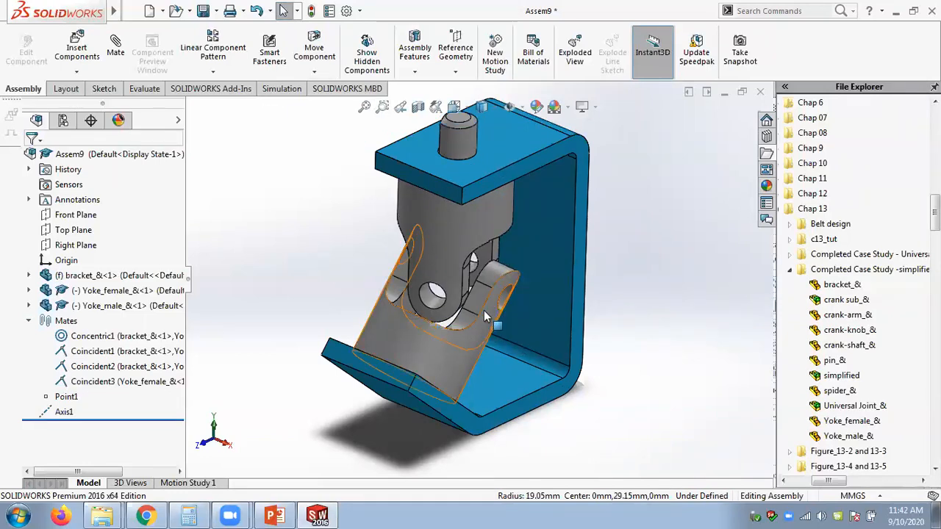
left_click_drag(483, 311, 339, 255)
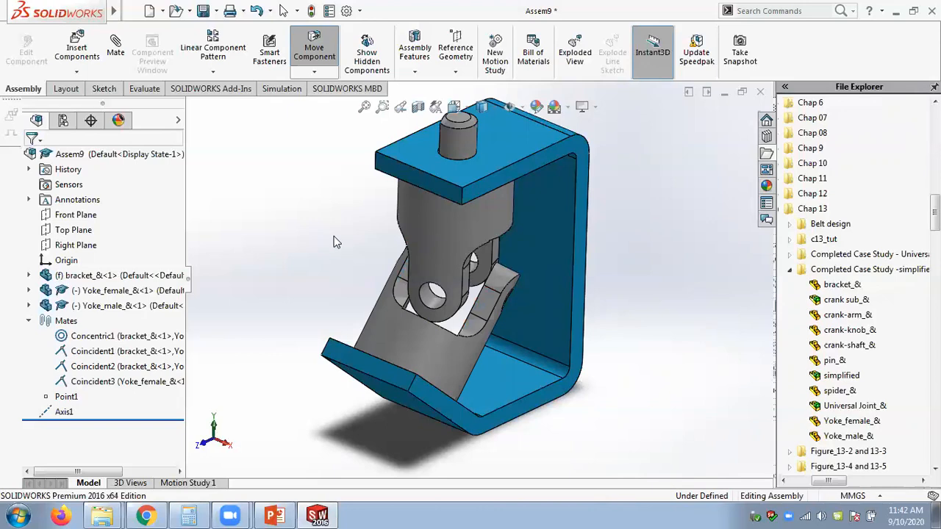
key("Escape")
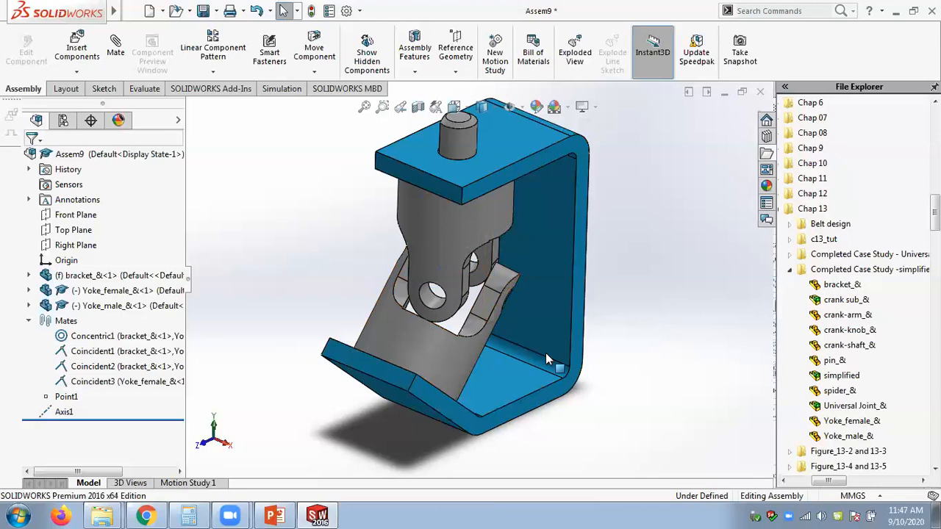
- Turn the female yoke and examine how the fork arms and holes of the two yokes fit together
scroll(450, 322, "down", 3)
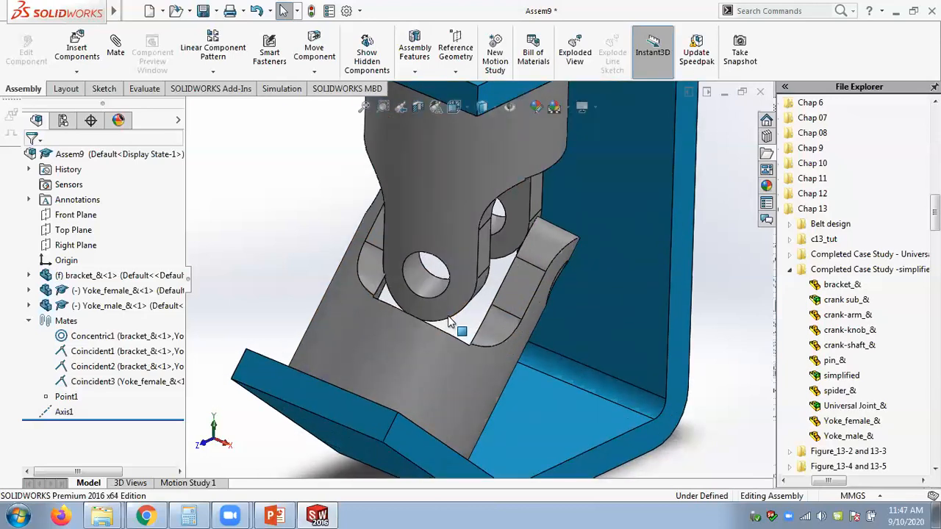
scroll(449, 322, "up", 3)
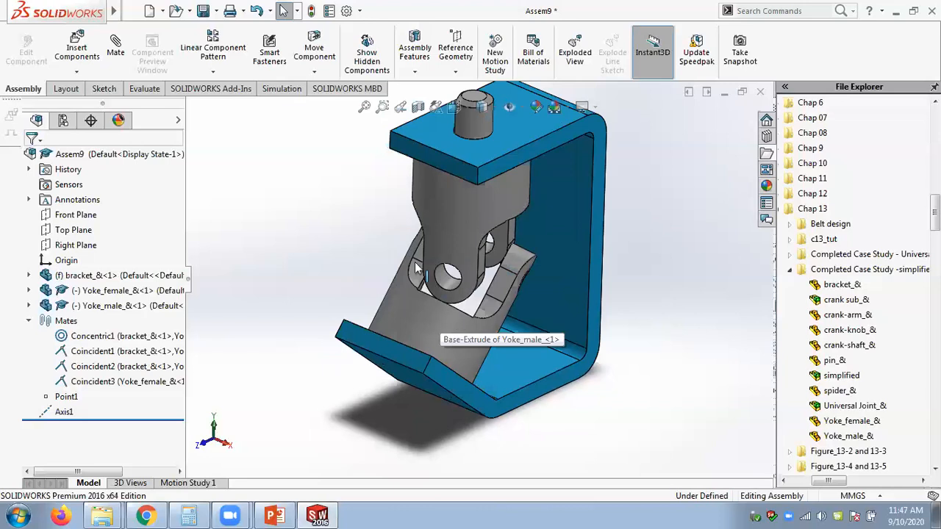
middle_click_drag(365, 234, 435, 274)
scroll(479, 309, "down", 3)
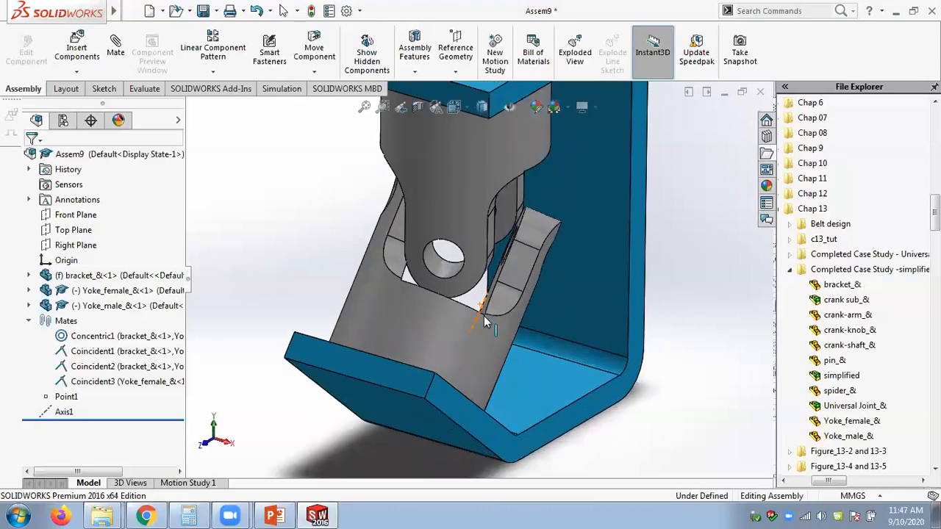
middle_click_drag(421, 318, 465, 338)
left_click_drag(441, 332, 518, 257)
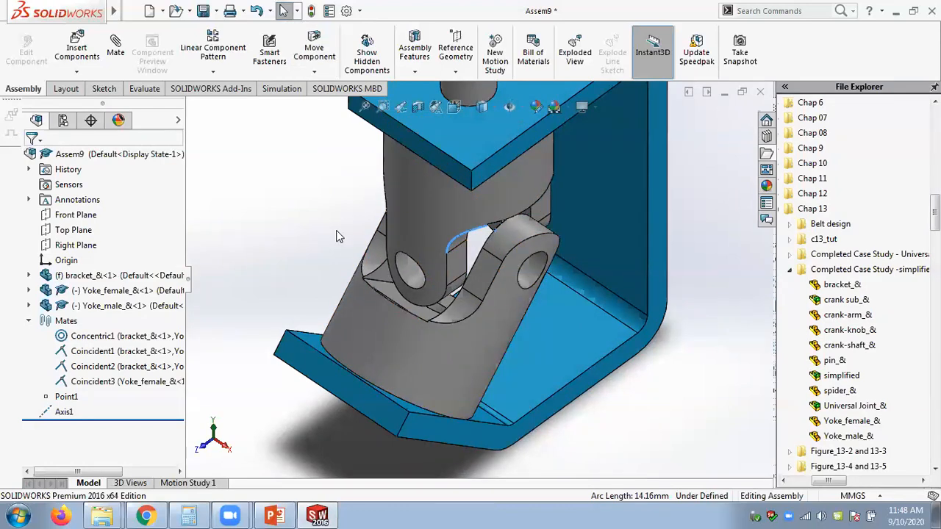
middle_click_drag(335, 230, 343, 197)
scroll(487, 292, "up", 2)
left_click_drag(483, 291, 475, 273)
left_click(355, 224)
scroll(354, 223, "up", 2)
scroll(488, 285, "down", 2)
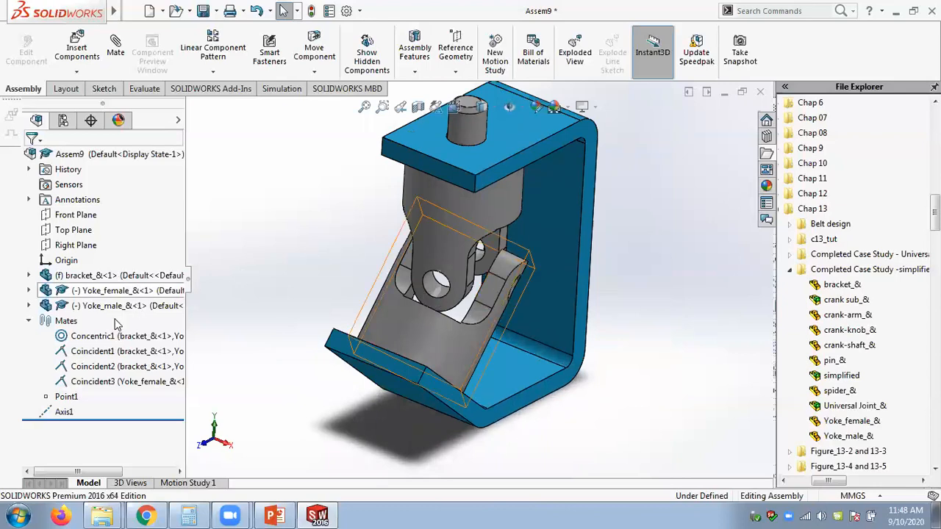
- Expand the female yoke's features to reach its planes and start a mate with Use for positioning only enabled
left_click(29, 291)
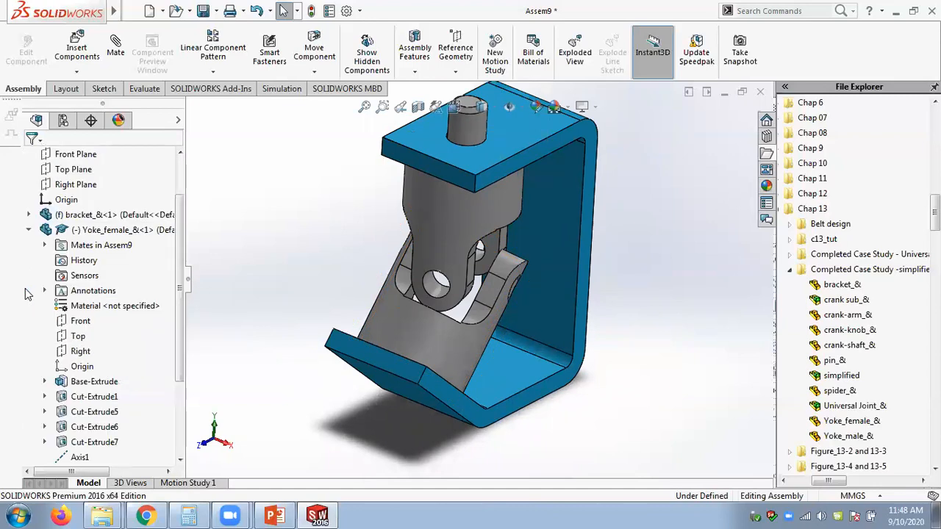
left_click(82, 353)
middle_click_drag(318, 260, 285, 259)
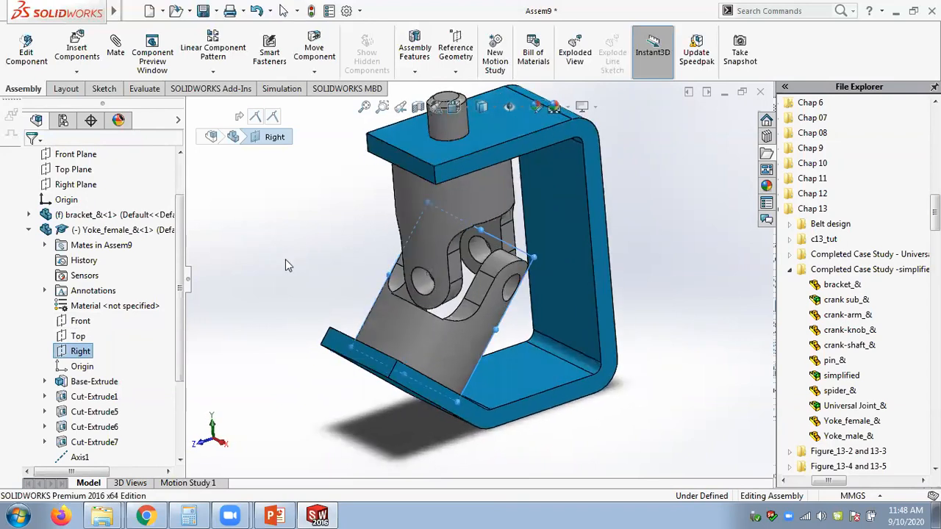
left_click(324, 339)
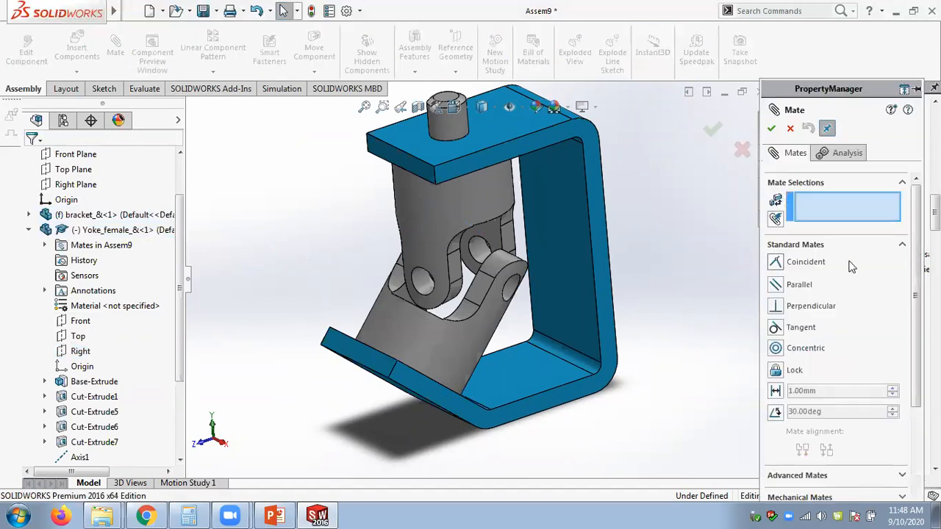
scroll(837, 397, "down", 3)
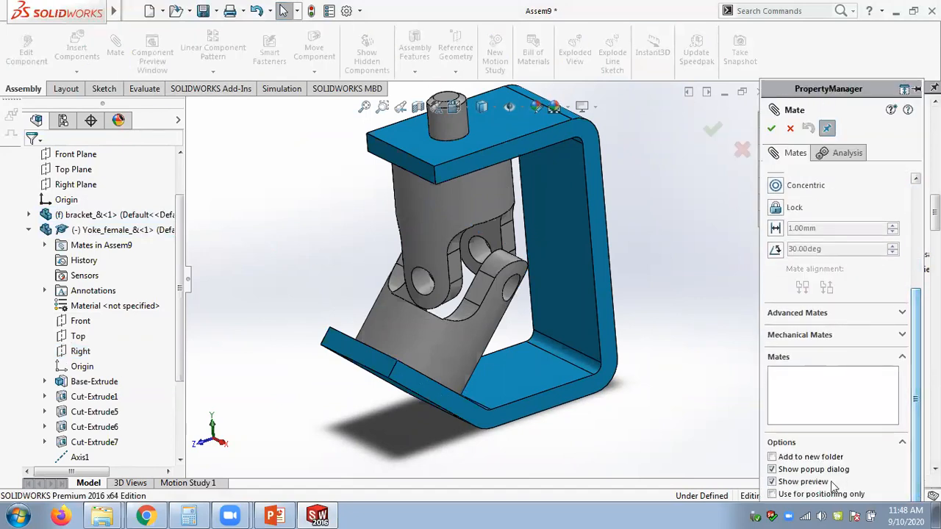
left_click(773, 494)
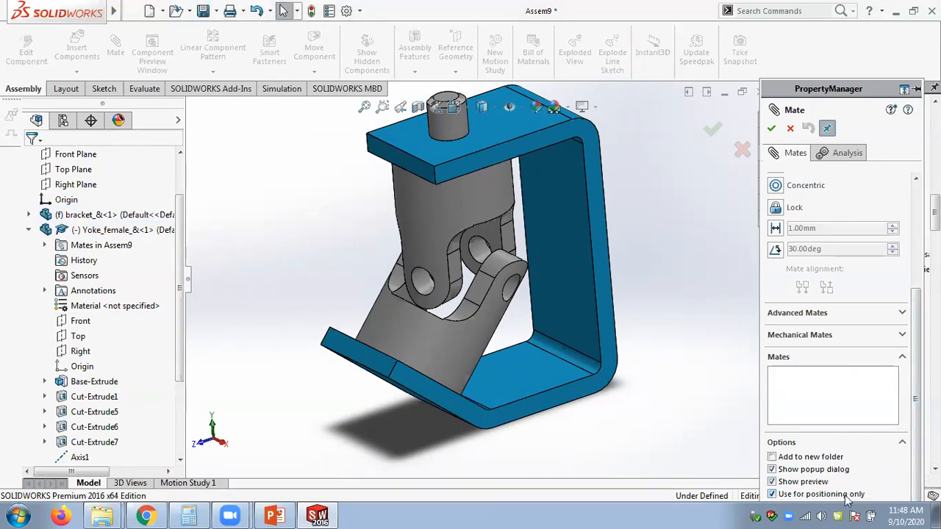
scroll(893, 484, "up", 3)
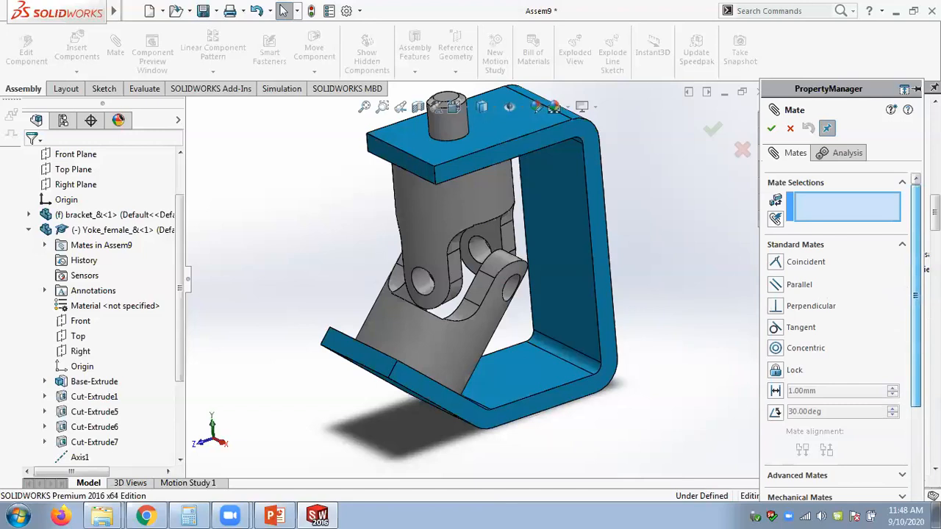
- Position the female yoke's Front plane perpendicular to the end face of the bracket's angled flange
left_click(364, 360)
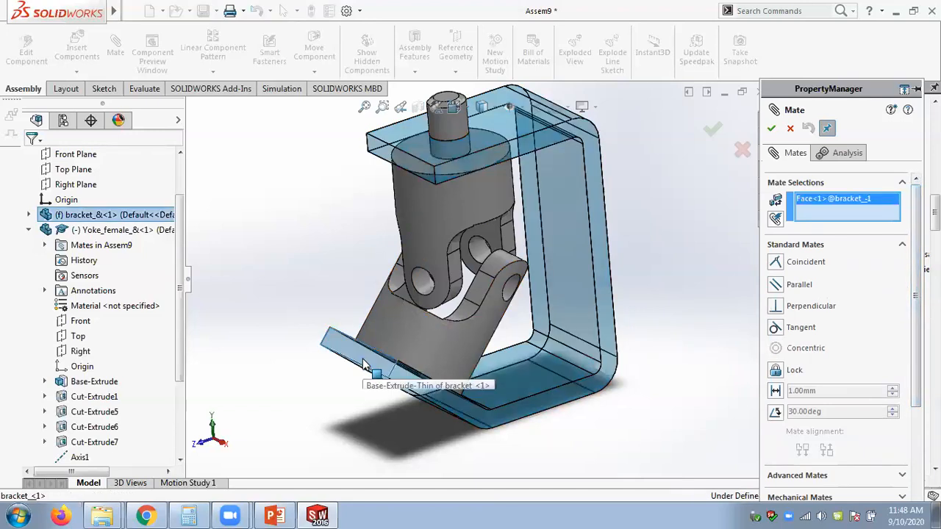
left_click(80, 322)
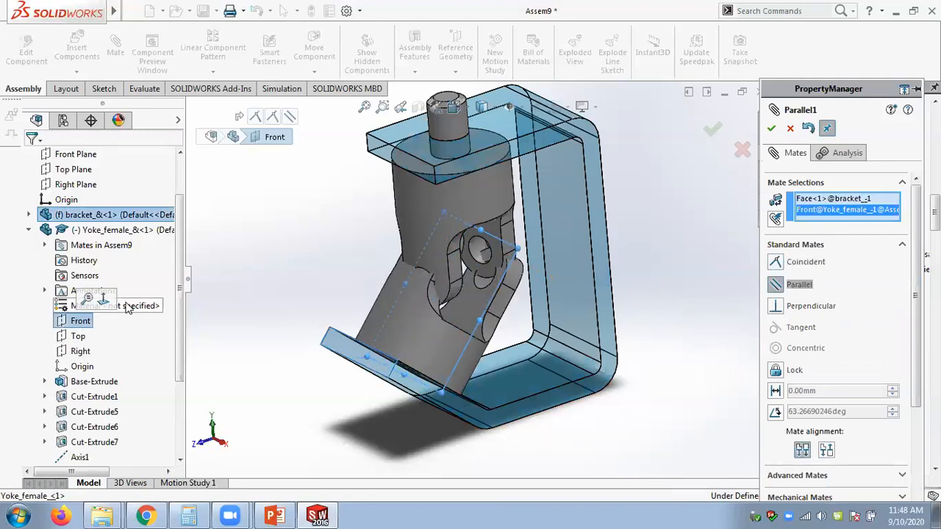
left_click(776, 306)
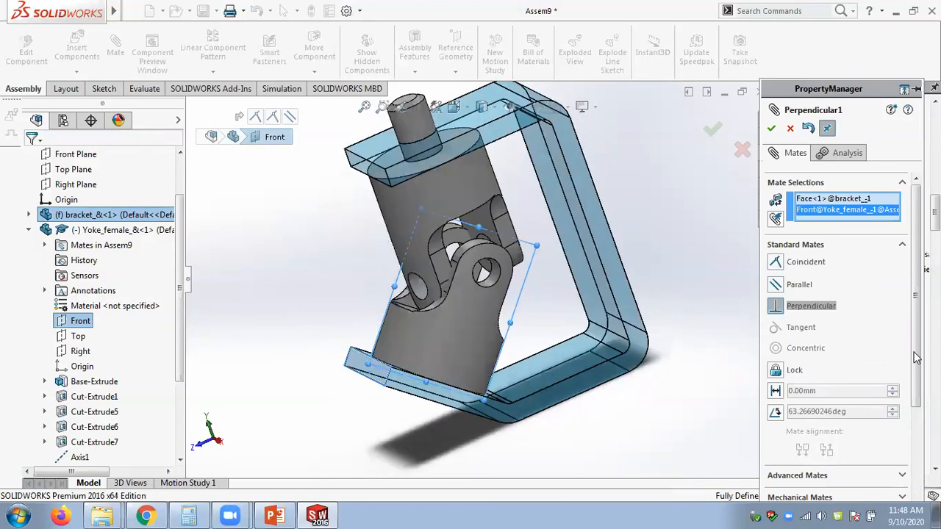
scroll(830, 463, "down", 5)
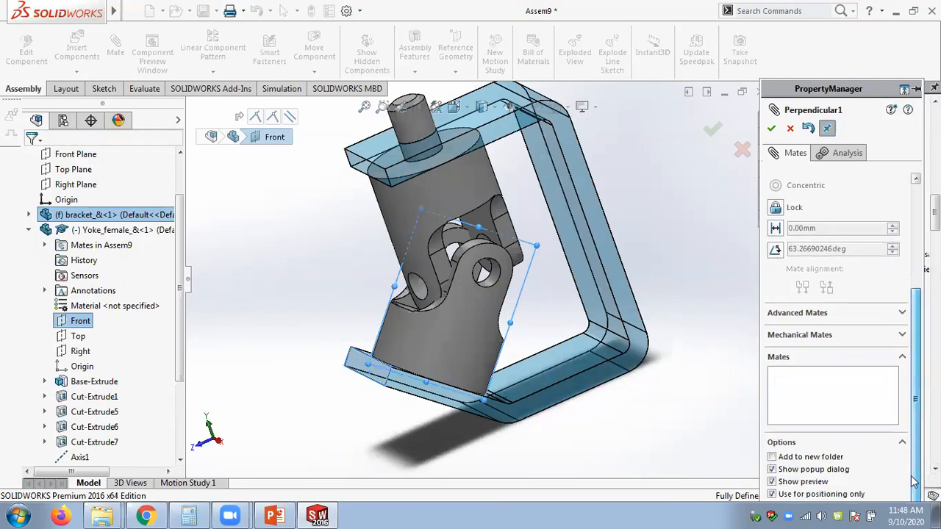
left_click(771, 128)
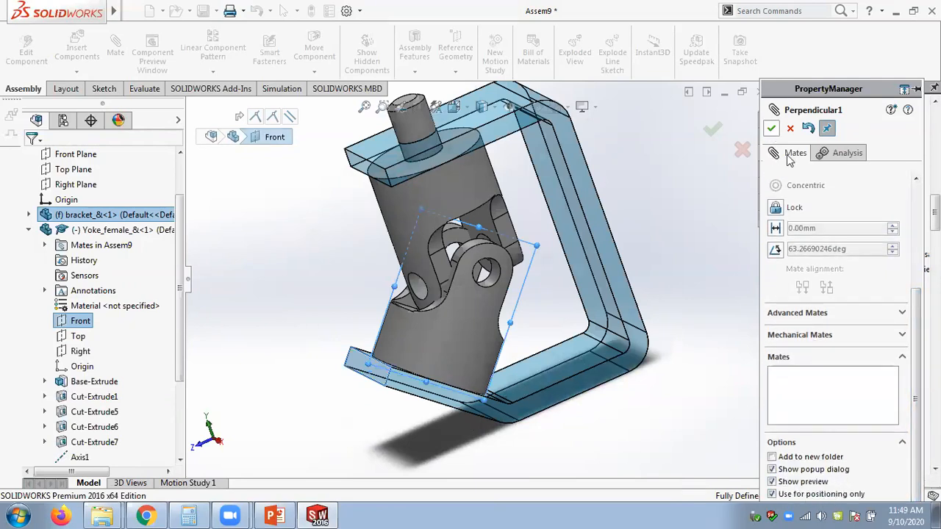
- Position the male yoke's Front plane parallel to the end face of the bracket's upper flange and finish mating
middle_click_drag(348, 262, 370, 252)
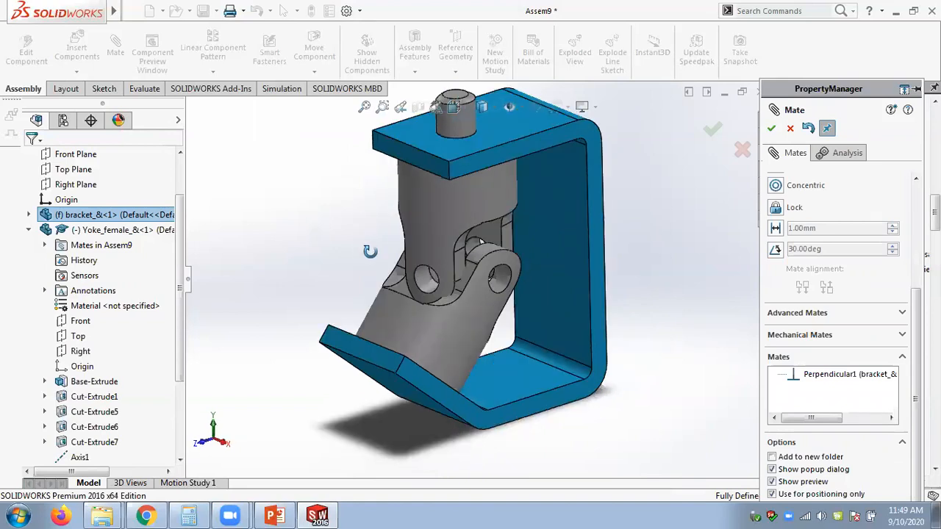
left_click(413, 158)
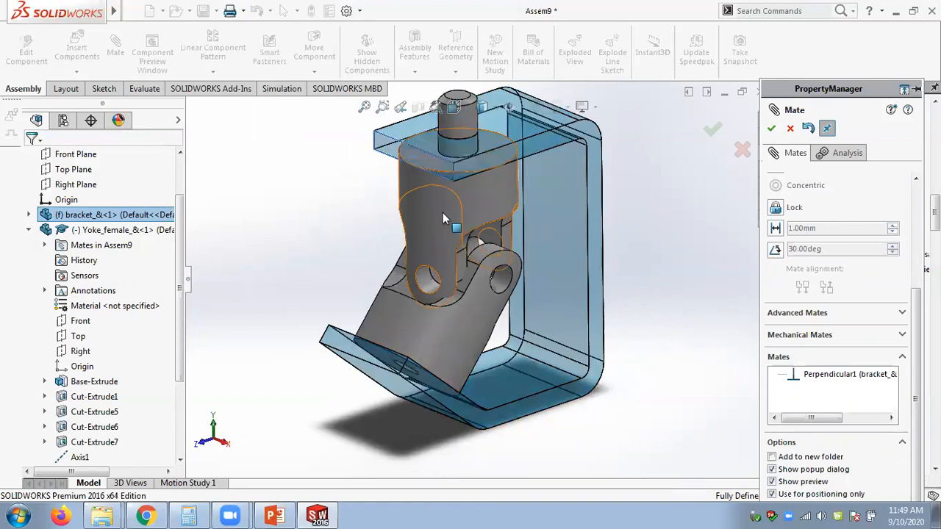
left_click(29, 230)
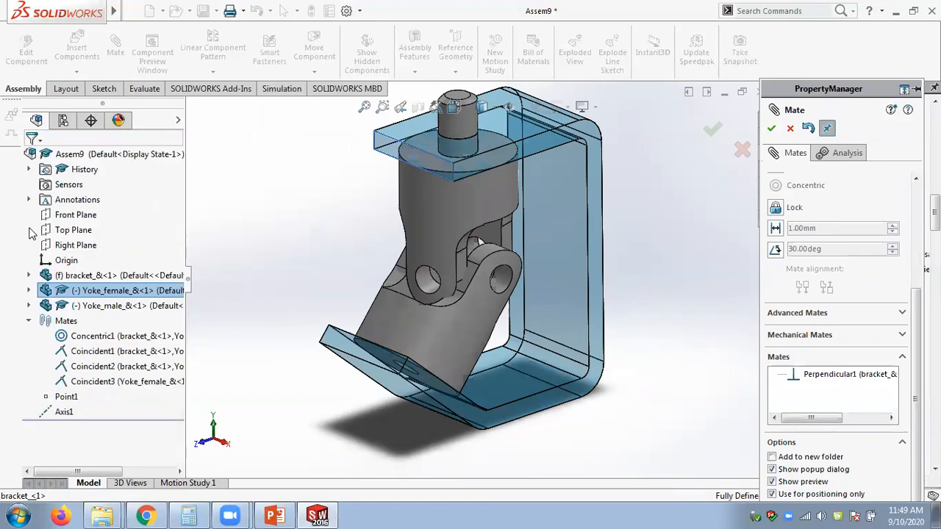
left_click(29, 306)
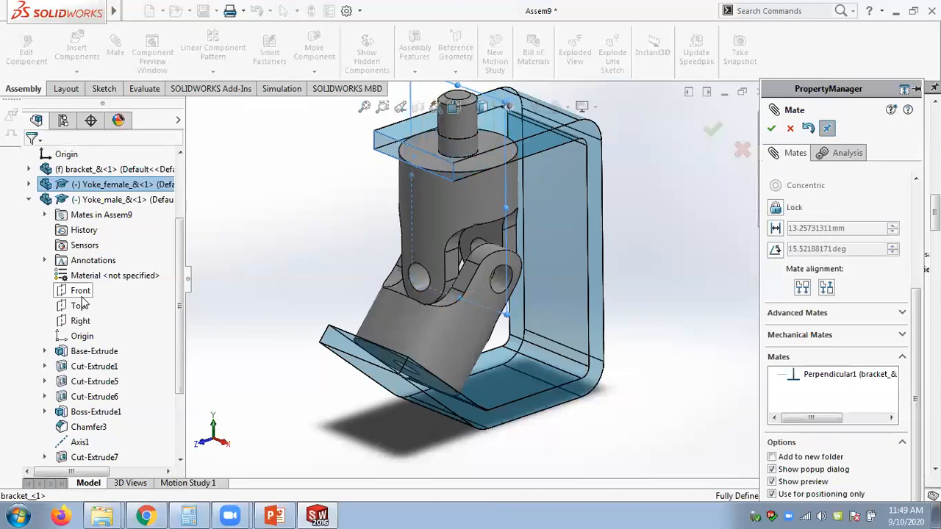
left_click(80, 292)
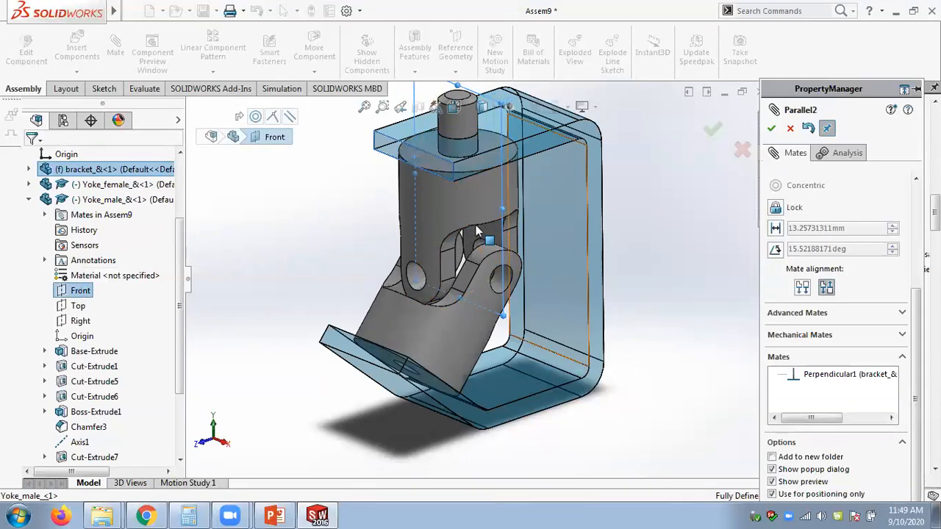
mouse_move(329, 224)
middle_mouse_down()
mouse_move(321, 278)
mouse_move(360, 229)
mouse_move(368, 252)
mouse_move(319, 210)
mouse_move(282, 194)
mouse_move(318, 198)
mouse_move(332, 219)
middle_mouse_up()
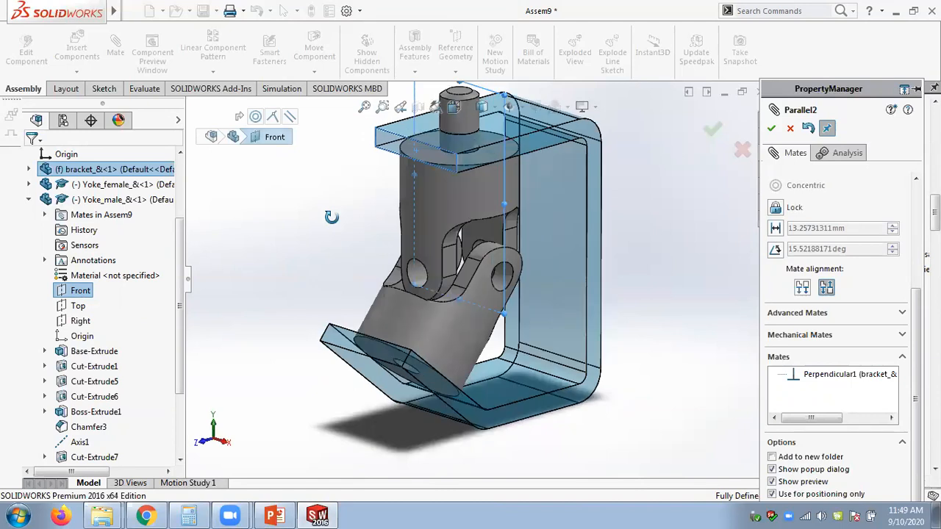
left_click(771, 129)
left_click(770, 129)
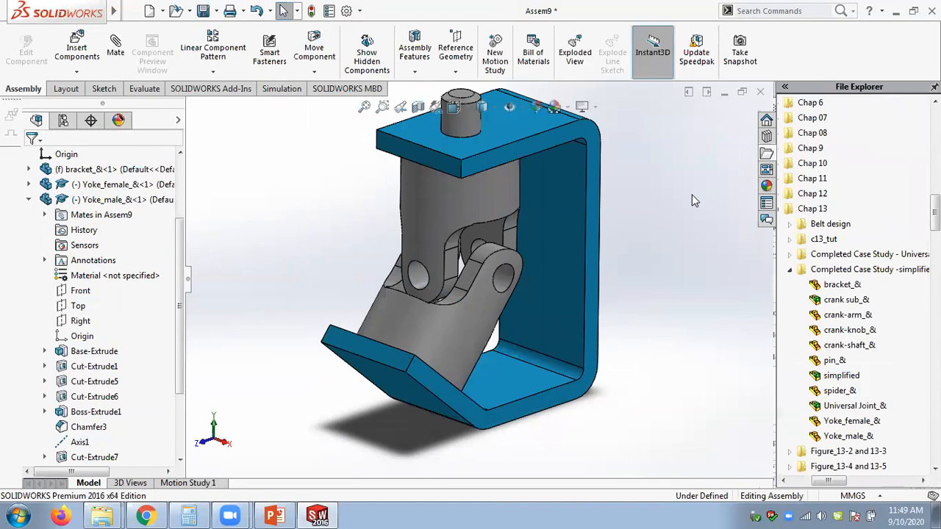
- Start a Universal Joint mate between the cylindrical body faces of the male yoke and the female yoke
left_click(115, 66)
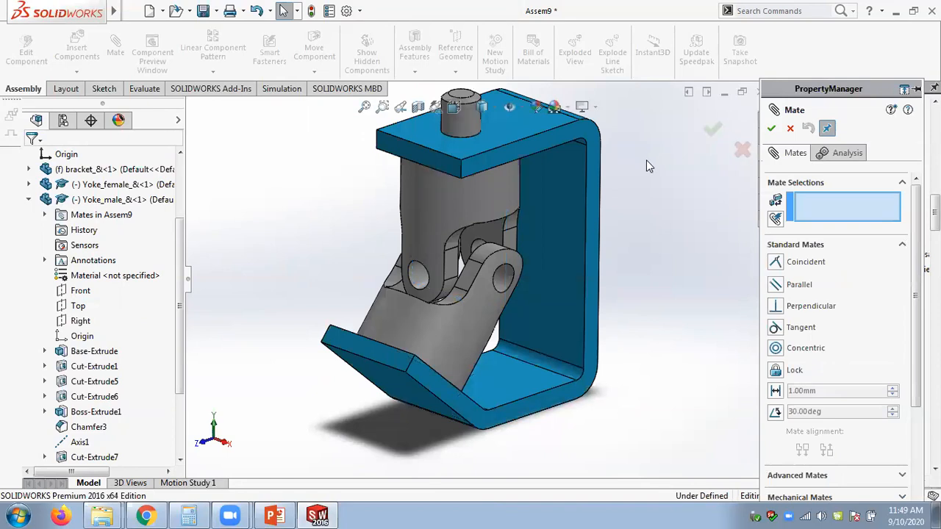
scroll(912, 320, "down", 3)
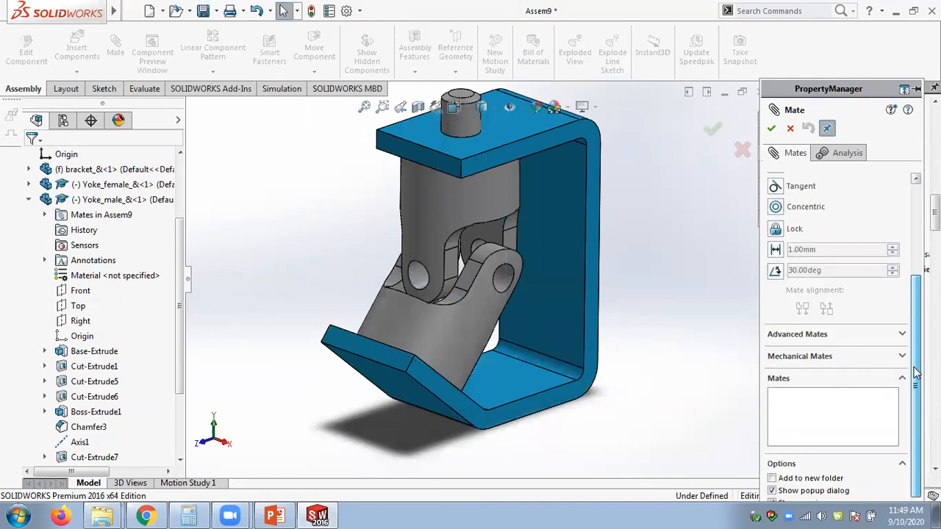
left_click(901, 356)
left_click(812, 313)
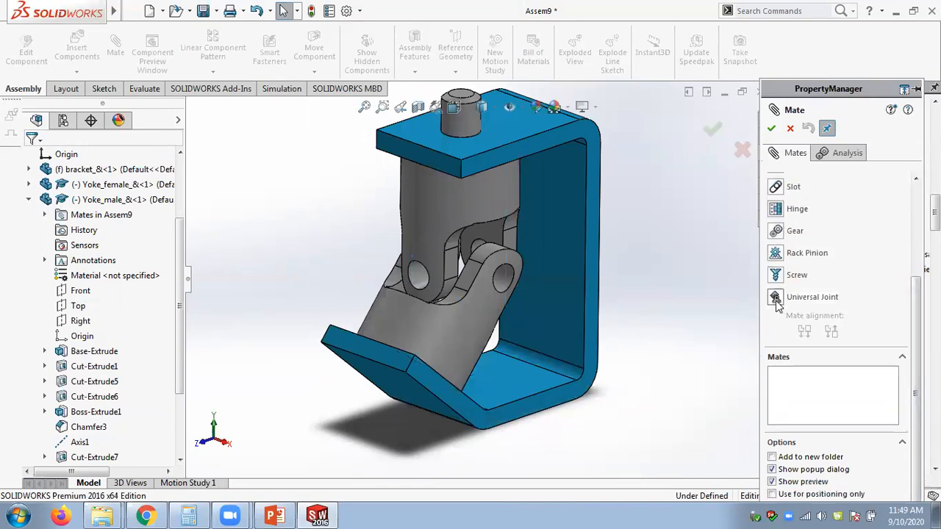
scroll(909, 228, "up", 5)
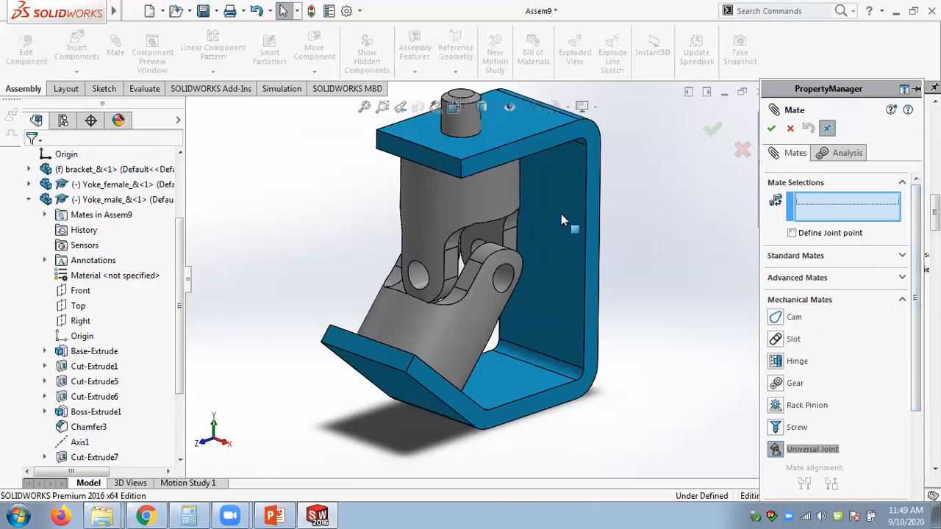
left_click(489, 193)
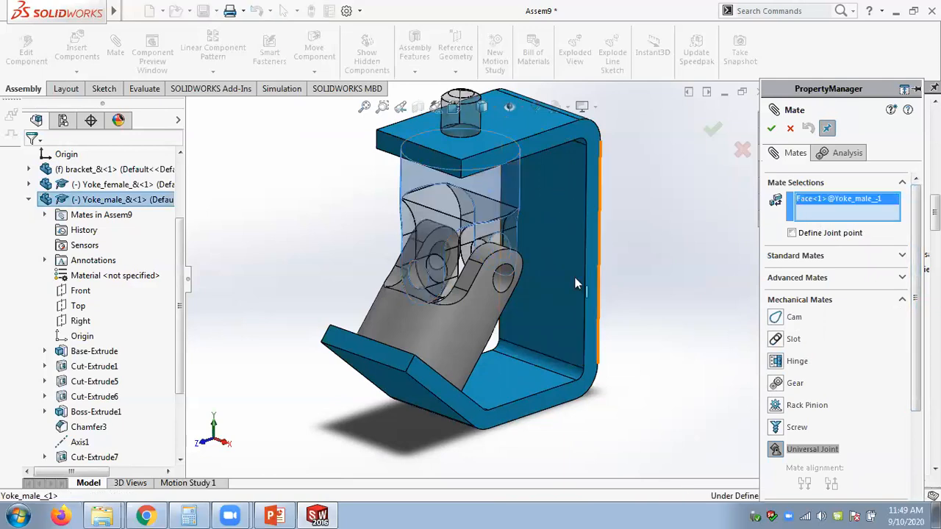
left_click(419, 335)
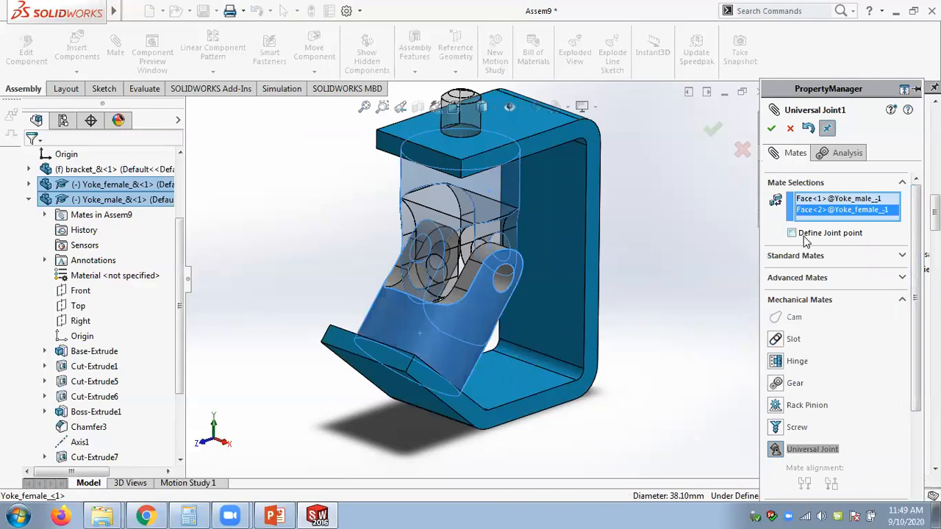
- Inspect the fork holes, try the Define Joint point option, leave it off and accept the Universal Joint mate
scroll(360, 261, "down", 3)
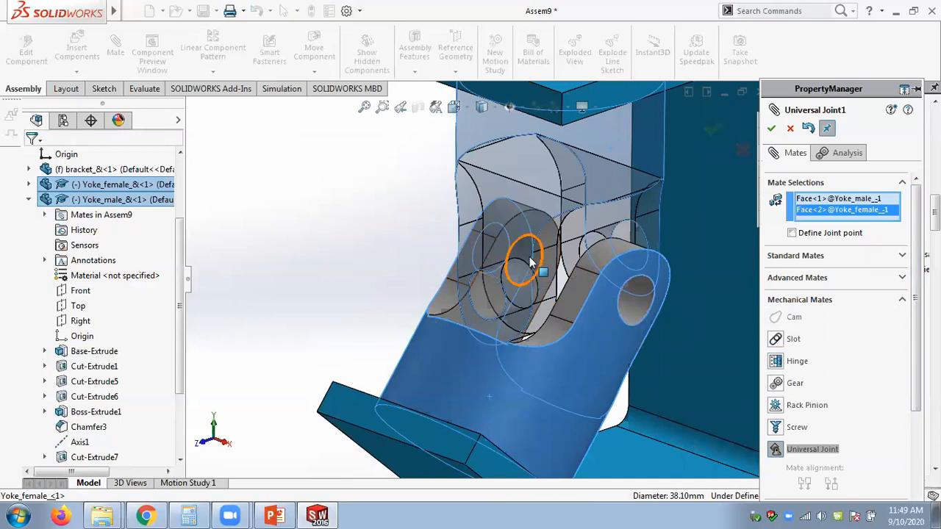
middle_click_drag(509, 221, 443, 186)
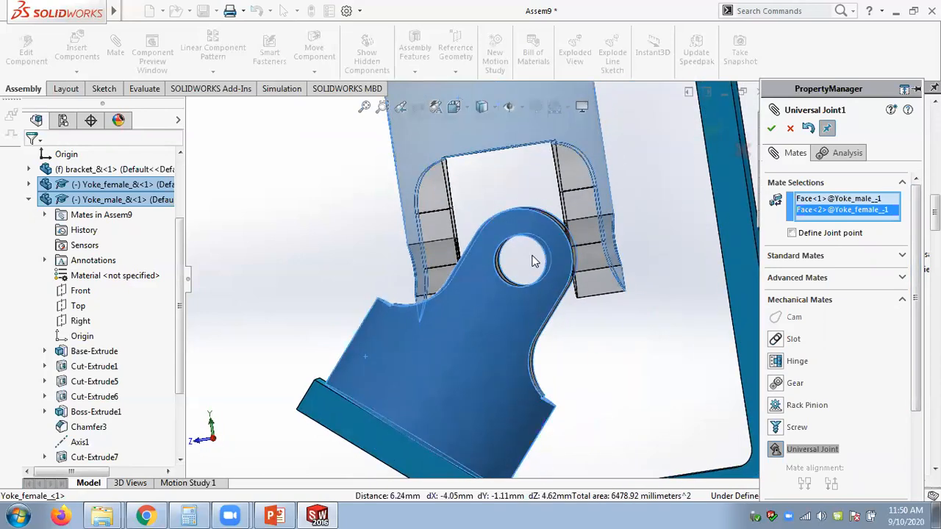
middle_click_drag(412, 250, 518, 246)
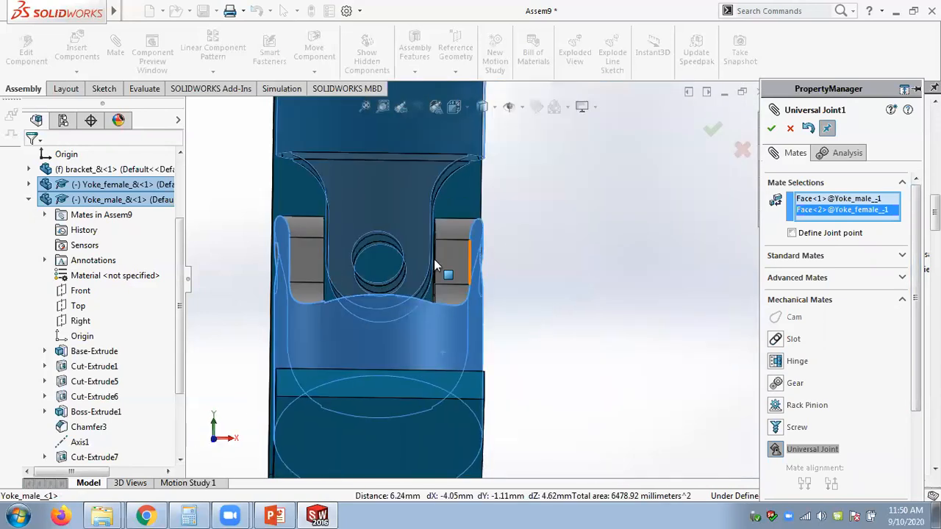
middle_click_drag(556, 280, 512, 333)
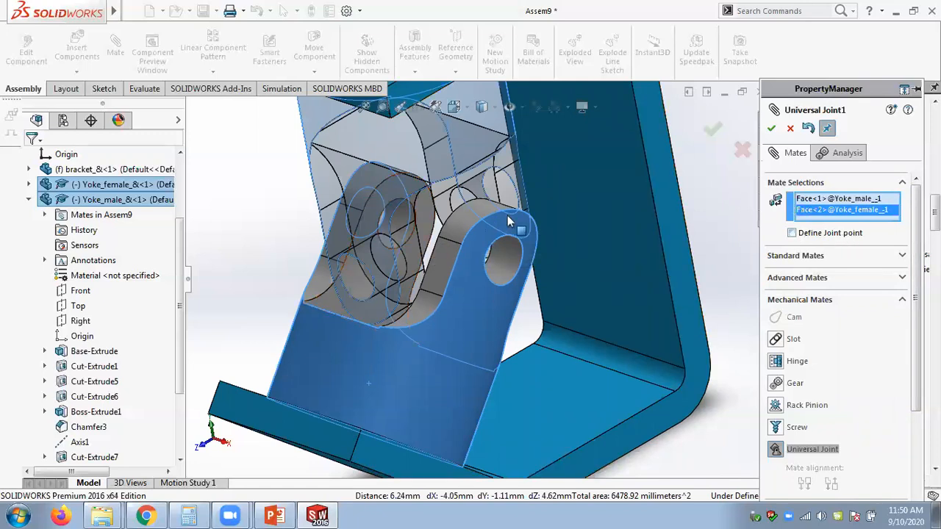
scroll(532, 216, "up", 2)
middle_click_drag(365, 285, 463, 265)
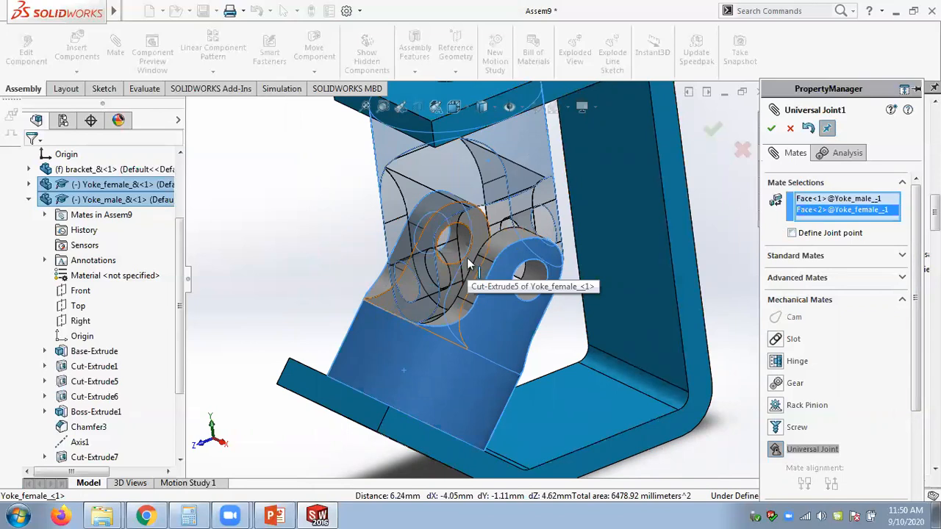
left_click(792, 233)
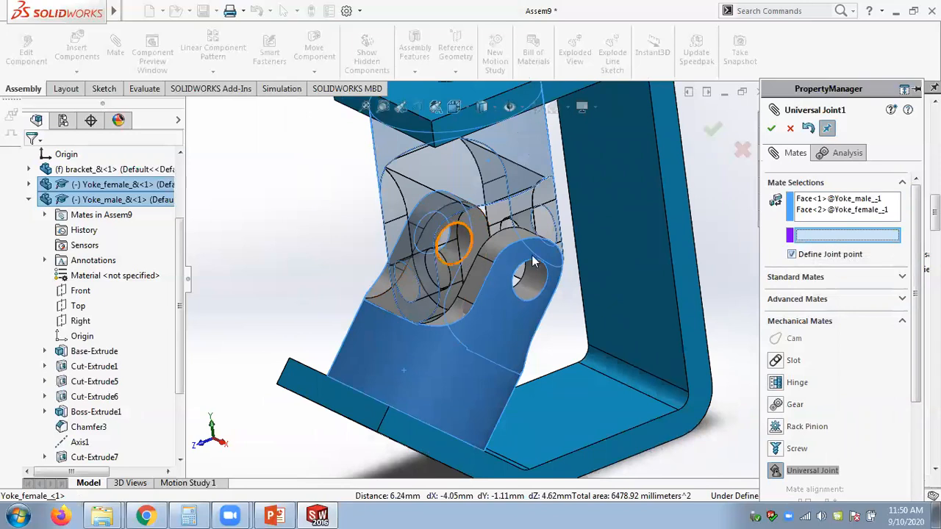
left_click(791, 254)
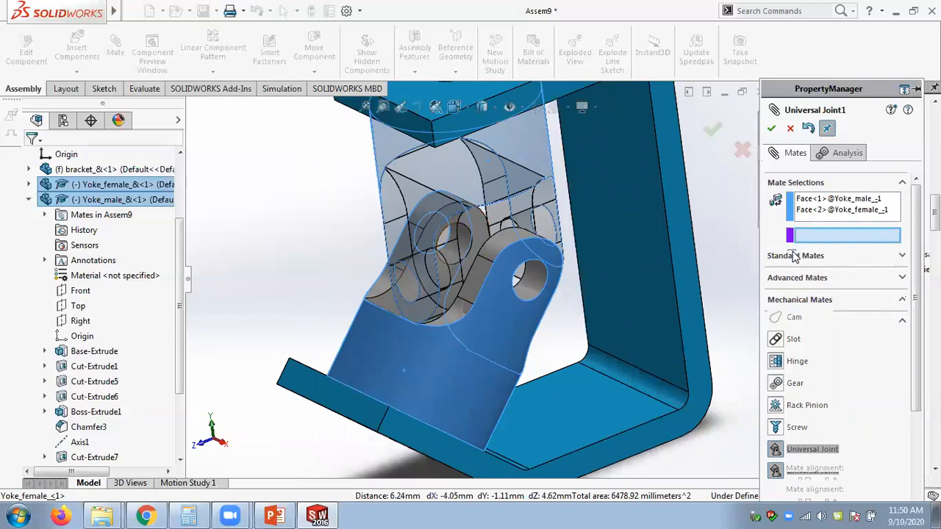
left_click(771, 130)
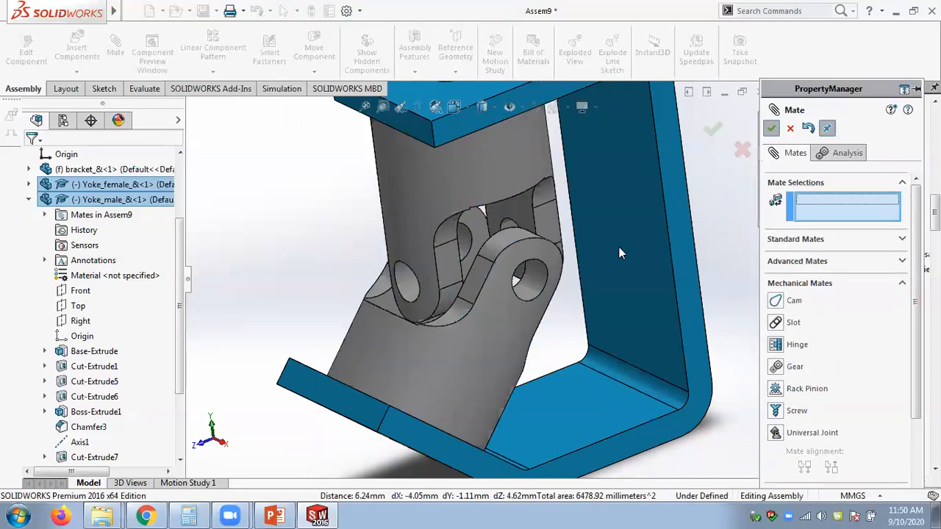
key("Escape")
- Rotate the male yoke's shaft back and forth and examine how the linked yokes turn together in the bracket
scroll(619, 250, "up", 4)
middle_click_drag(639, 238, 653, 255)
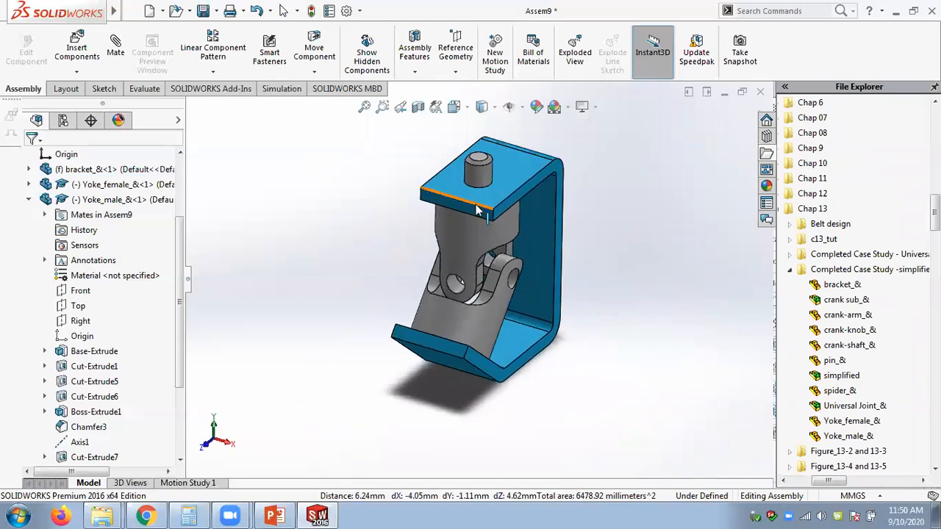
scroll(482, 162, "down", 3)
left_click_drag(483, 154, 388, 131)
left_click_drag(470, 149, 350, 231)
middle_click_drag(351, 231, 388, 211)
left_click_drag(525, 154, 433, 243)
middle_click_drag(433, 243, 436, 299)
scroll(435, 299, "down", 2)
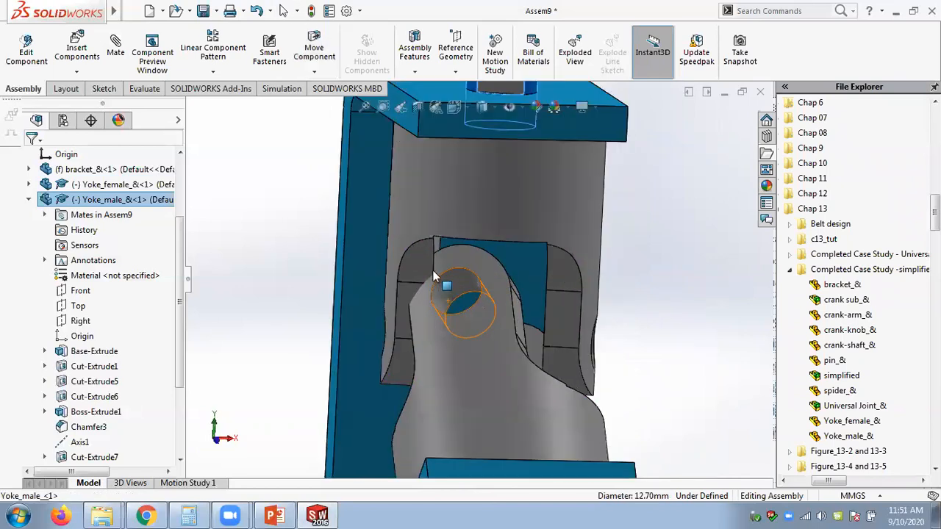
key("f")
middle_click_drag(564, 254, 502, 298)
left_click_drag(528, 168, 705, 148)
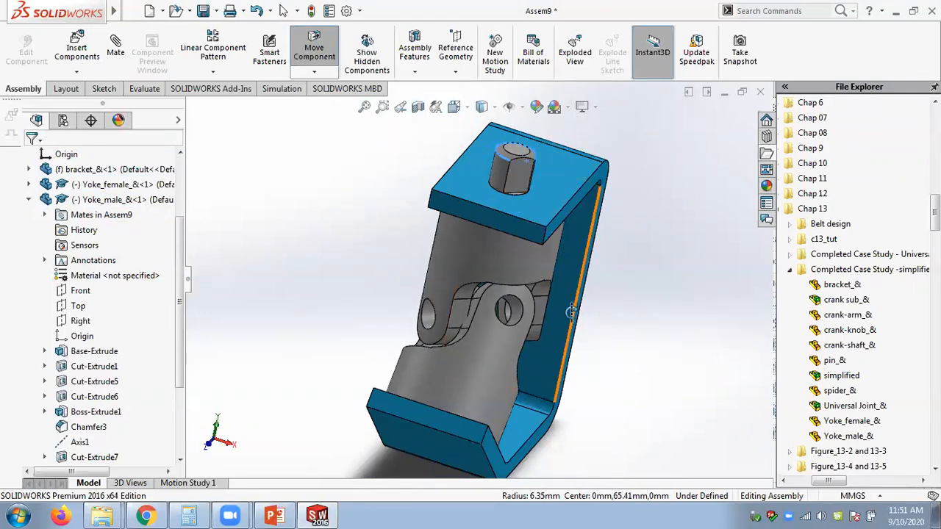
middle_click_drag(571, 311, 543, 297)
scroll(495, 319, "up", 2)
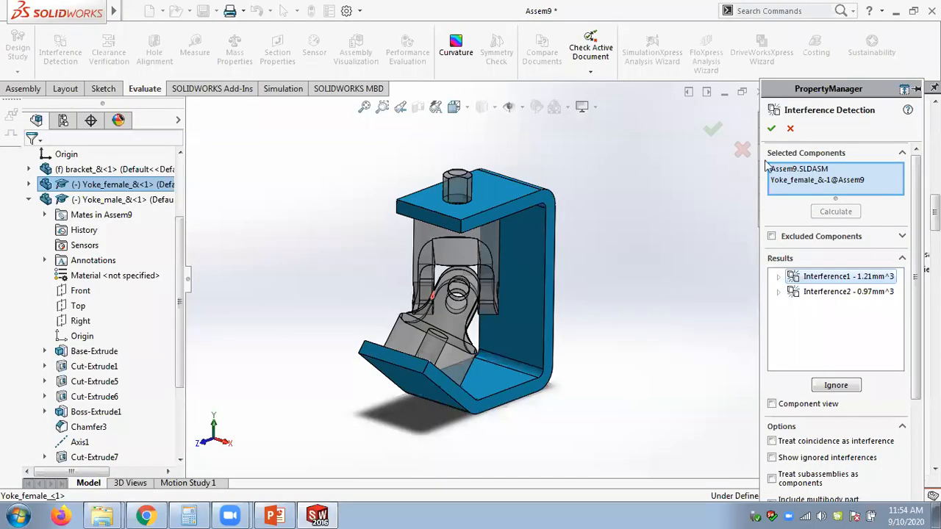
- Close Interference Detection, look over the assembly and consult the Checking Interferences slide in PowerPoint before returning to SOLIDWORKS
left_click(790, 129)
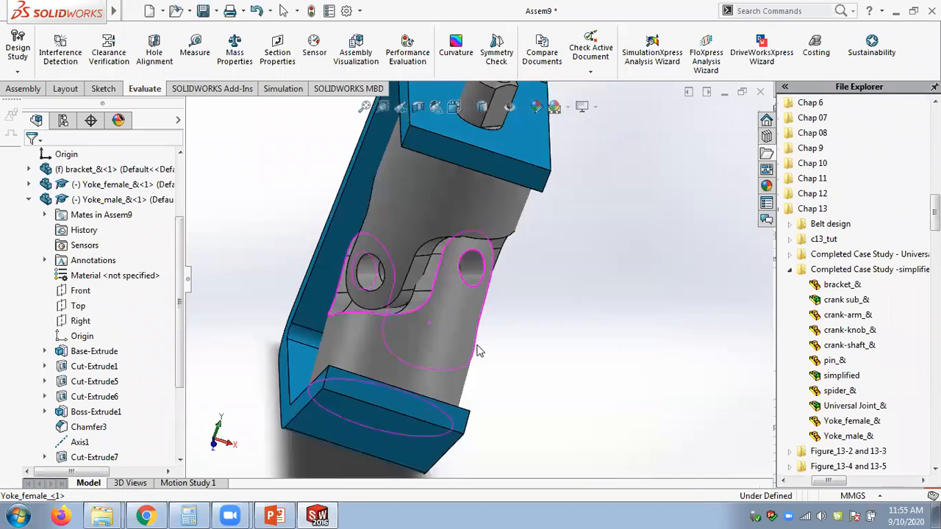
scroll(425, 257, "down", 3)
scroll(482, 319, "up", 4)
middle_click_drag(482, 319, 443, 296)
scroll(482, 298, "up", 2)
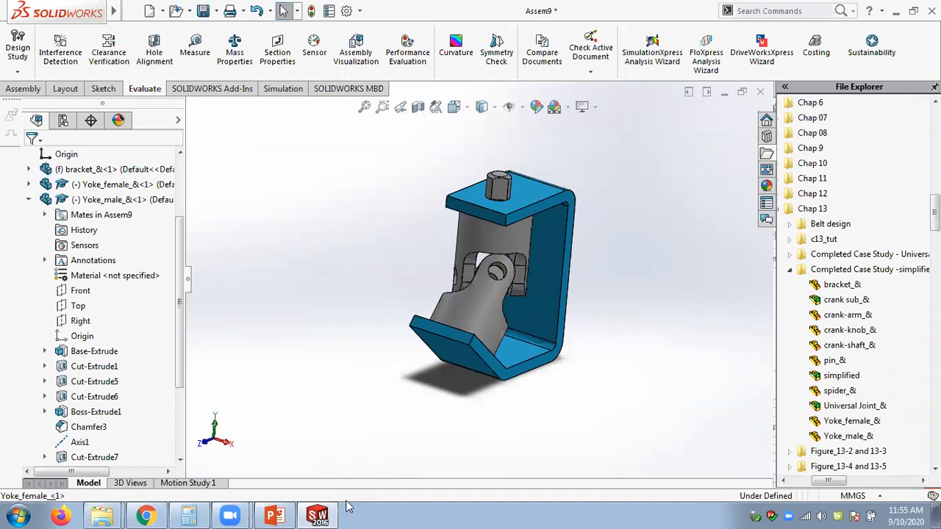
left_click(275, 516)
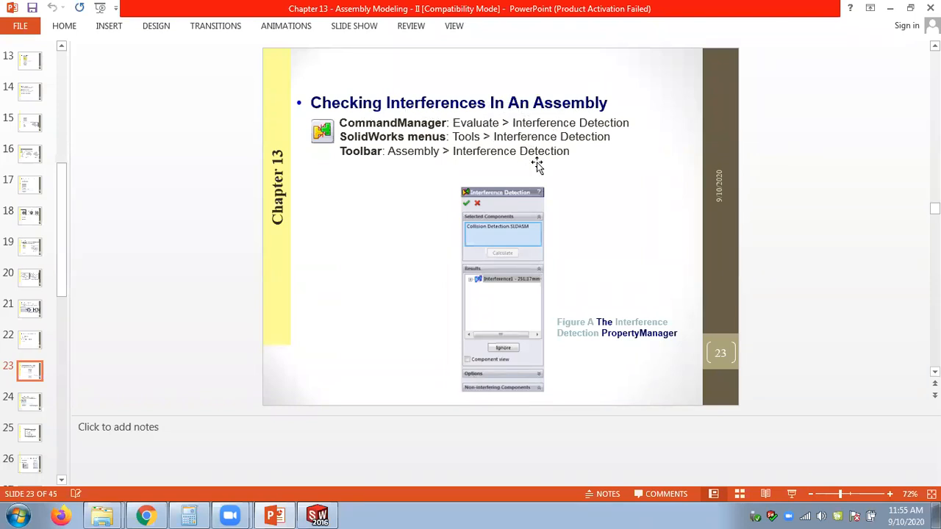
left_click(317, 515)
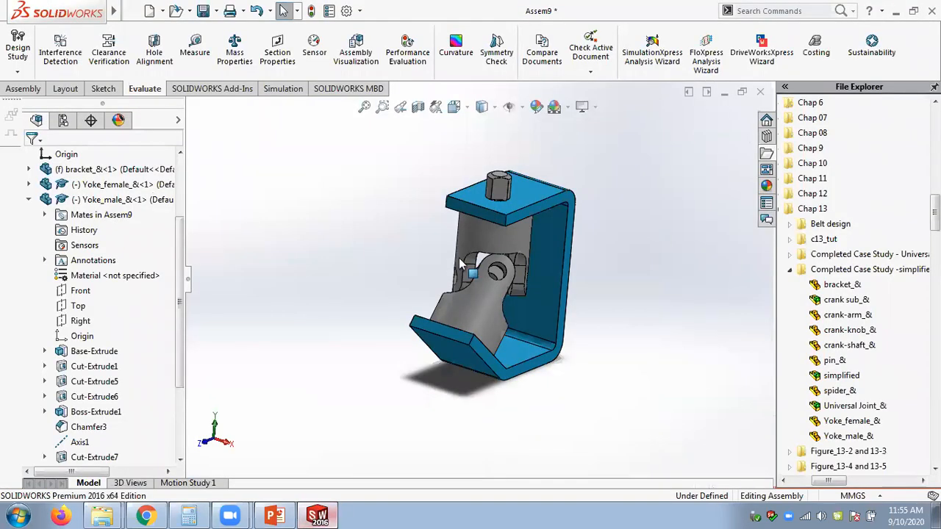
- Turn the female yoke to a new position, calculate its interferences with Interference Detection and inspect the overlapping region closely
left_click_drag(488, 284, 450, 294)
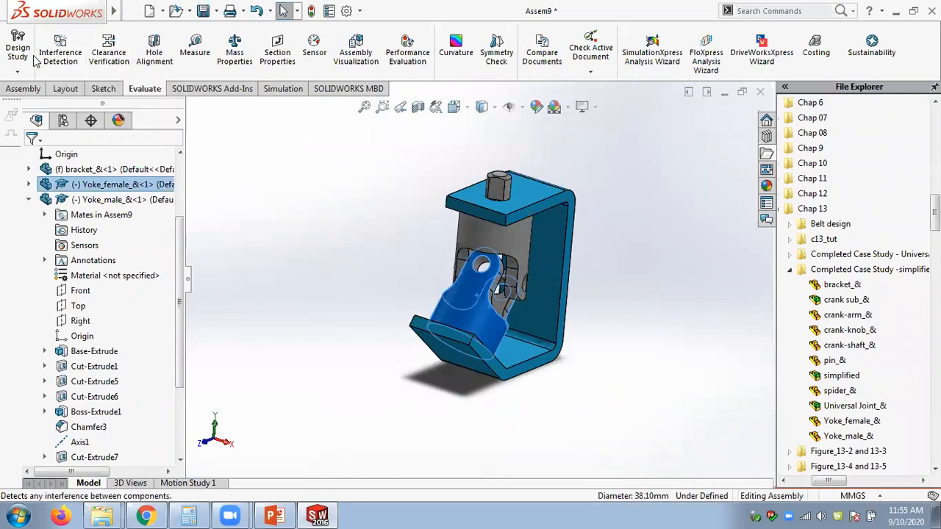
left_click(60, 59)
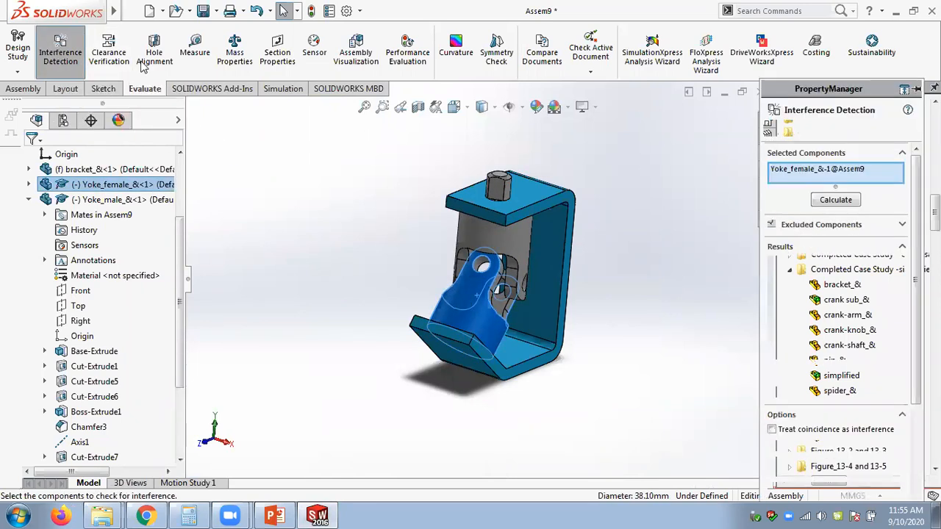
left_click(838, 201)
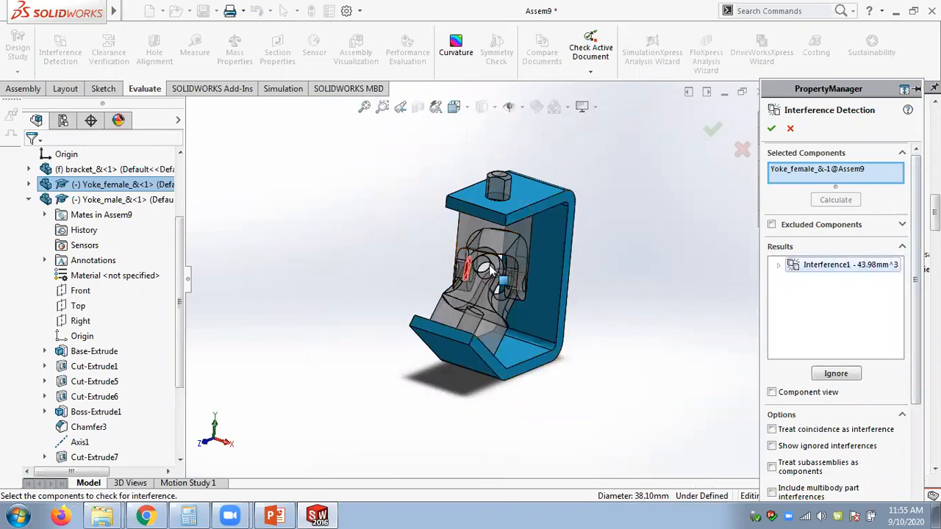
scroll(464, 277, "down", 7)
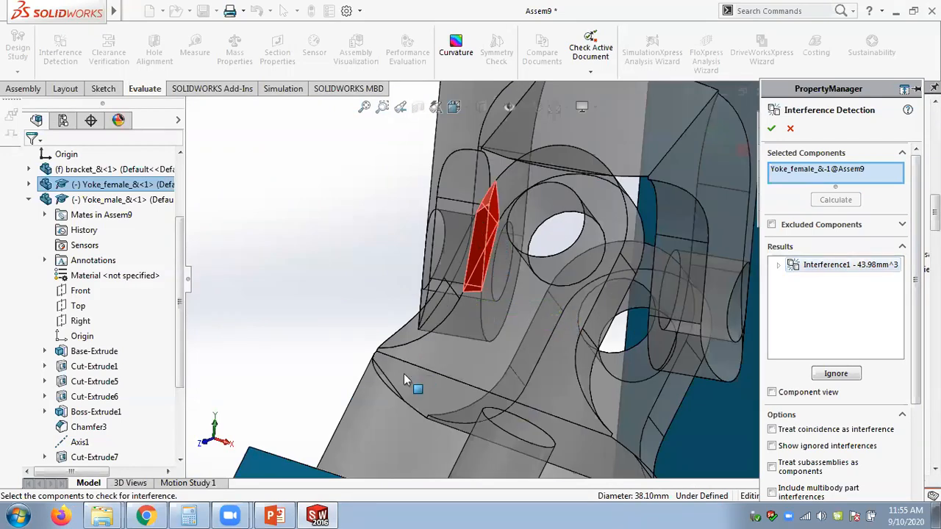
- Ignore the listed interference, try the Excluded Components option and close Interference Detection without accepting
left_click(839, 376)
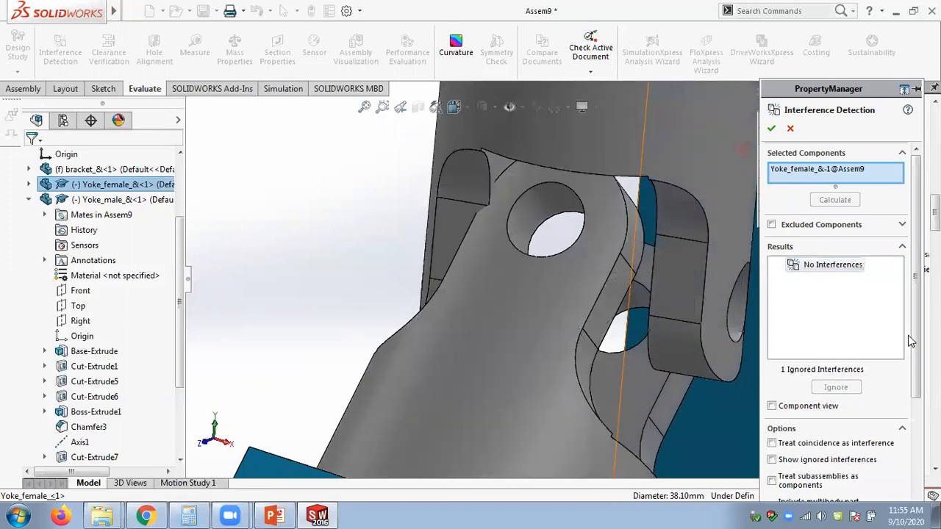
scroll(915, 294, "down", 3)
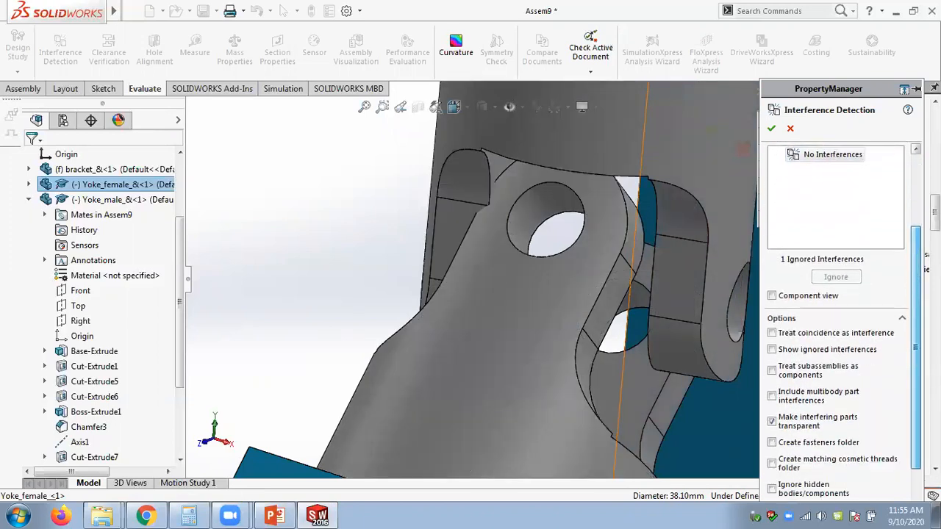
scroll(916, 294, "up", 3)
left_click(773, 225)
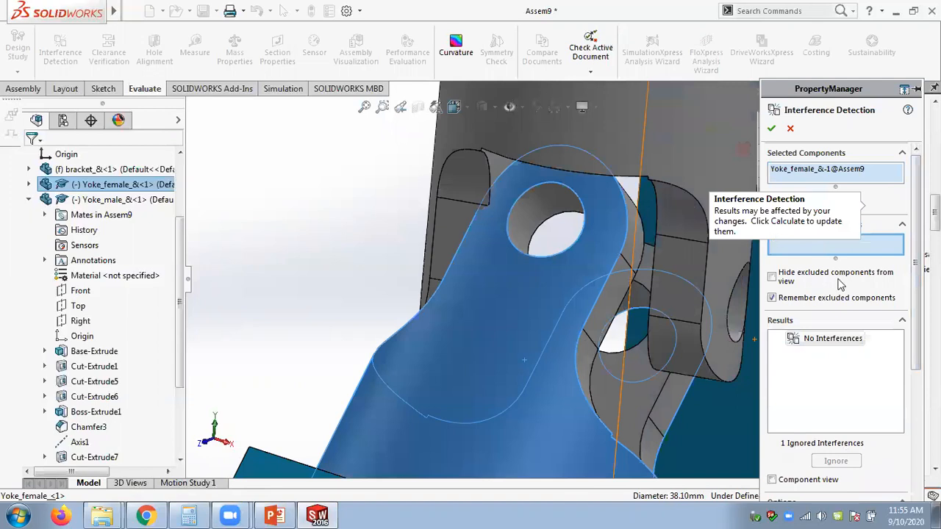
left_click(903, 224)
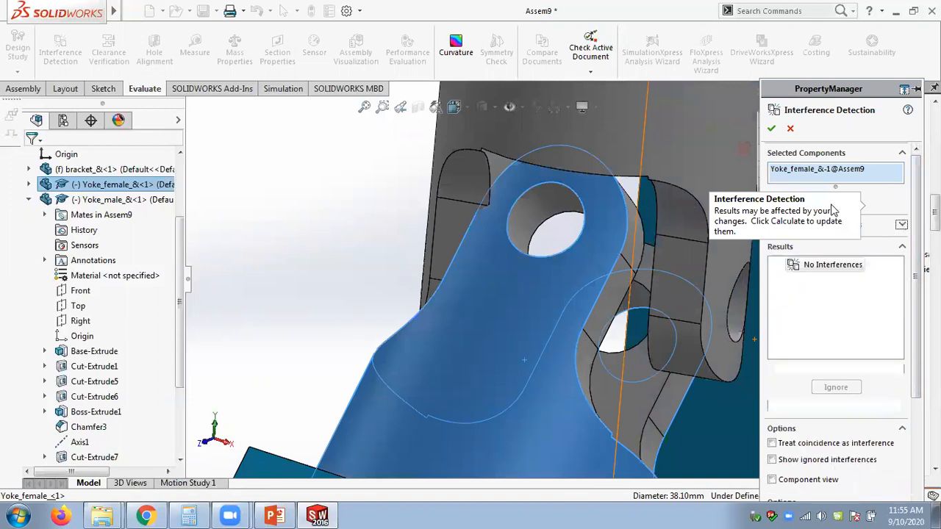
left_click(790, 127)
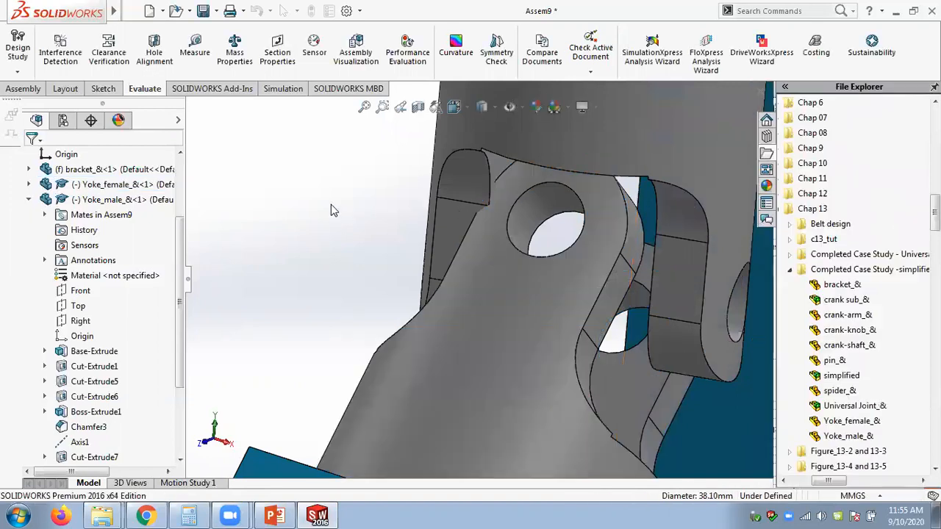
- Add the male yoke to the Interference Detection selection, calculate, expand the result to inspect its components and close without accepting
left_click(80, 64)
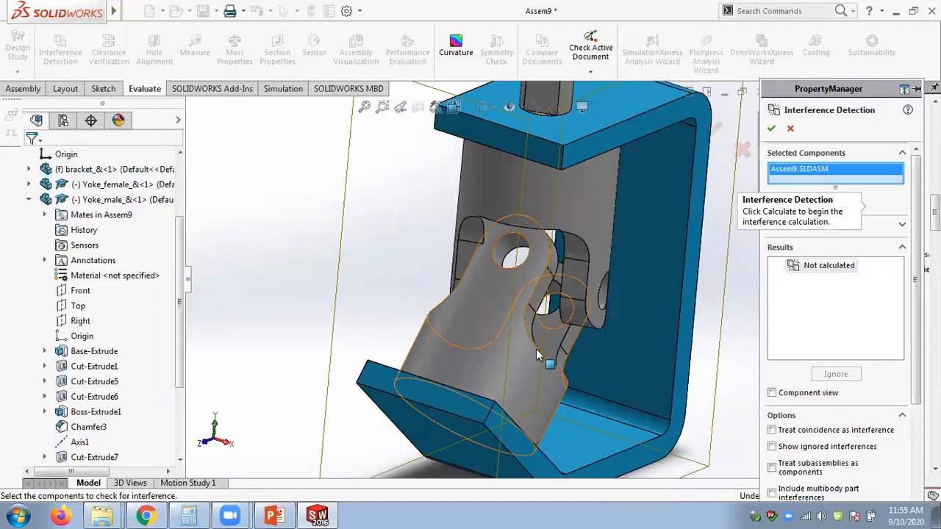
left_click(439, 312)
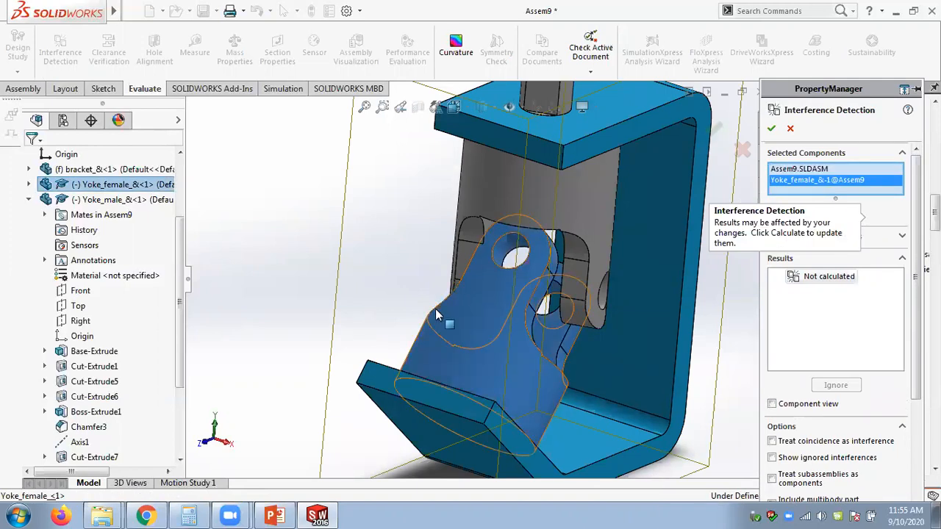
left_click(542, 346)
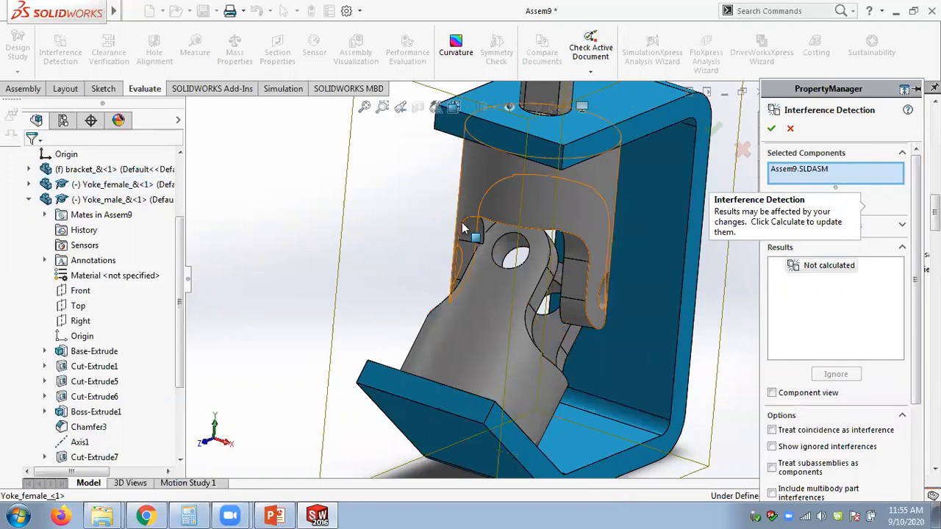
scroll(507, 187, "up", 4)
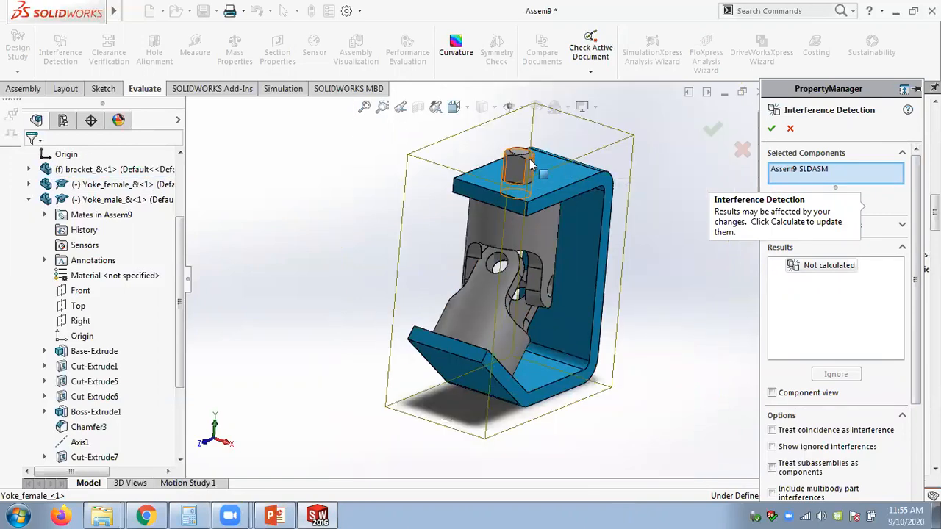
left_click(521, 165)
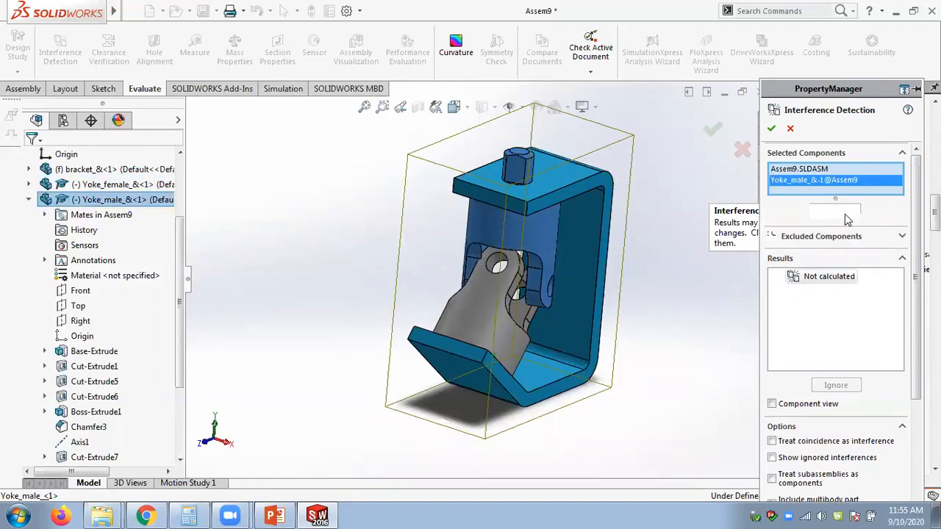
left_click(838, 217)
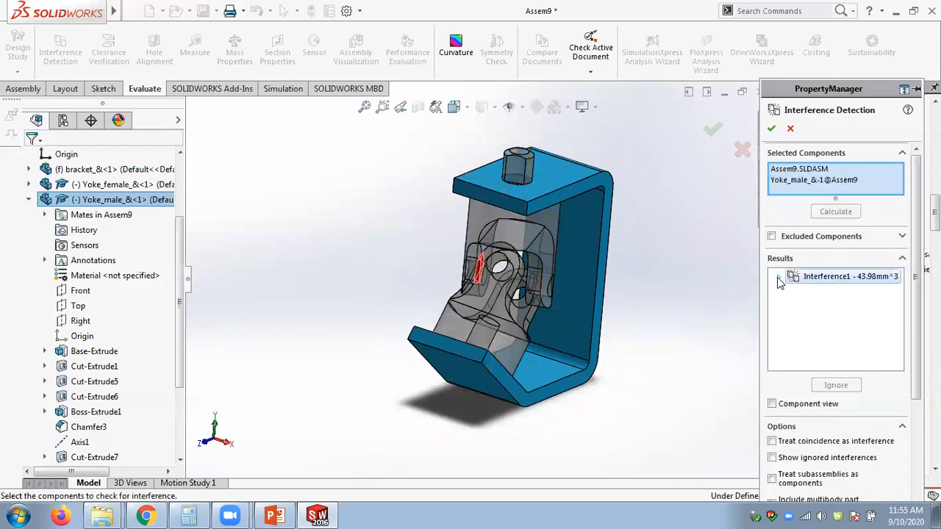
left_click(779, 277)
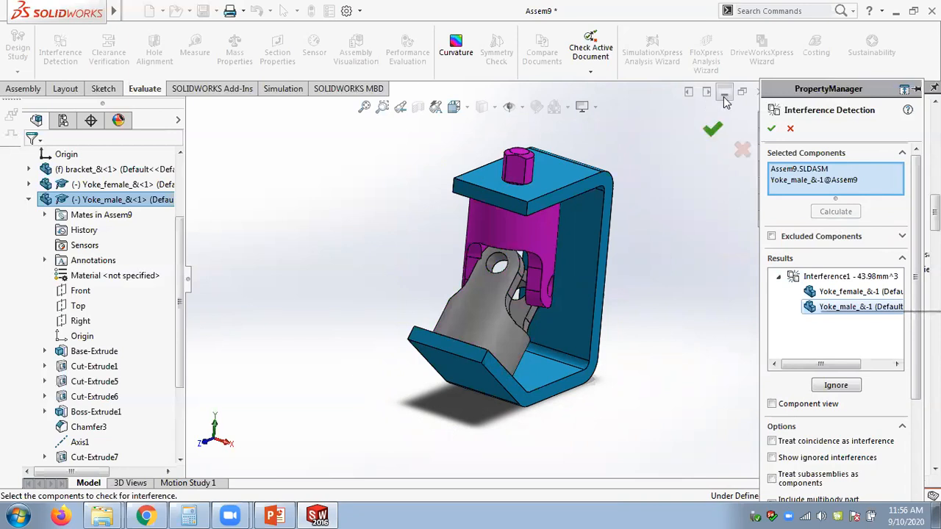
left_click(789, 130)
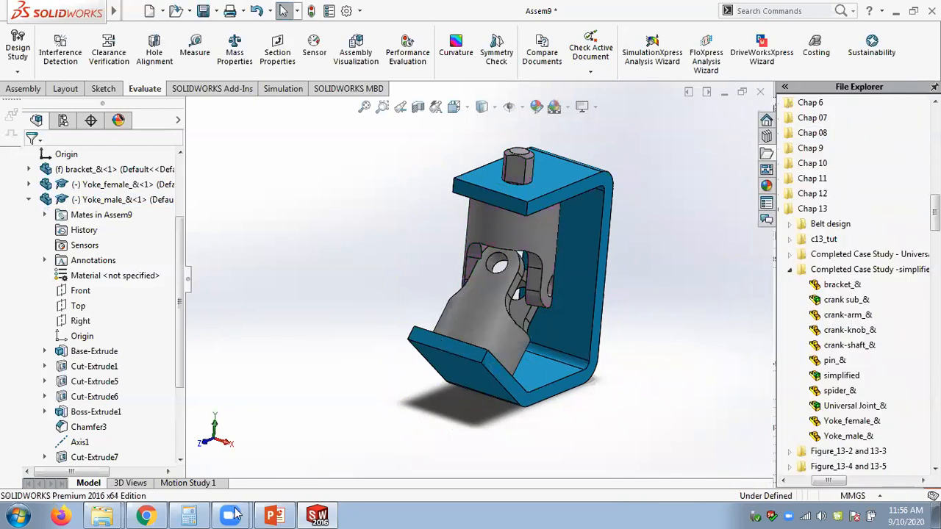
- Close the universal joint assembly without saving its changes
left_click(760, 92)
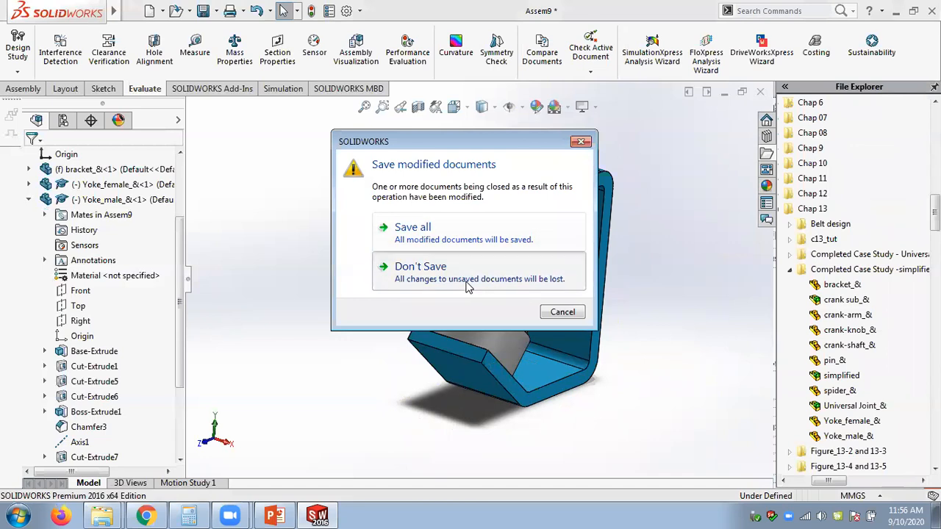
left_click(467, 287)
left_click(162, 15)
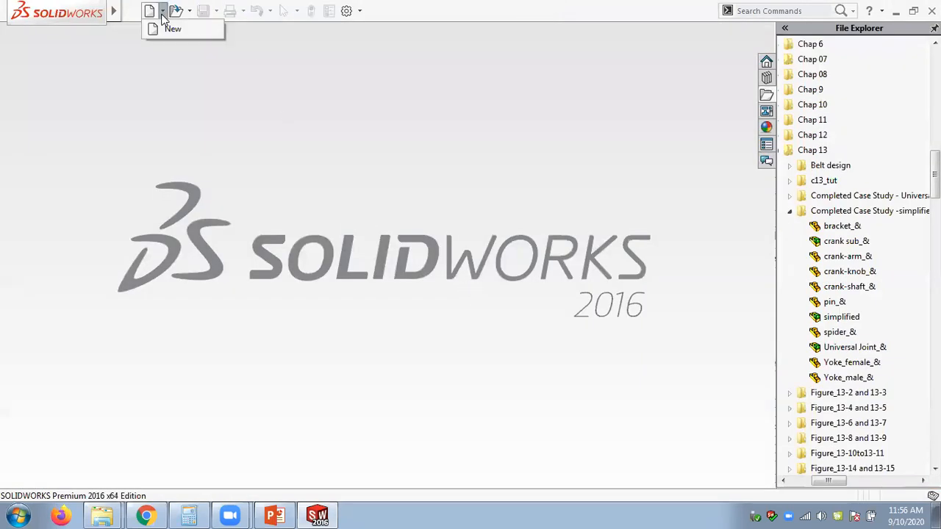
left_click(189, 11)
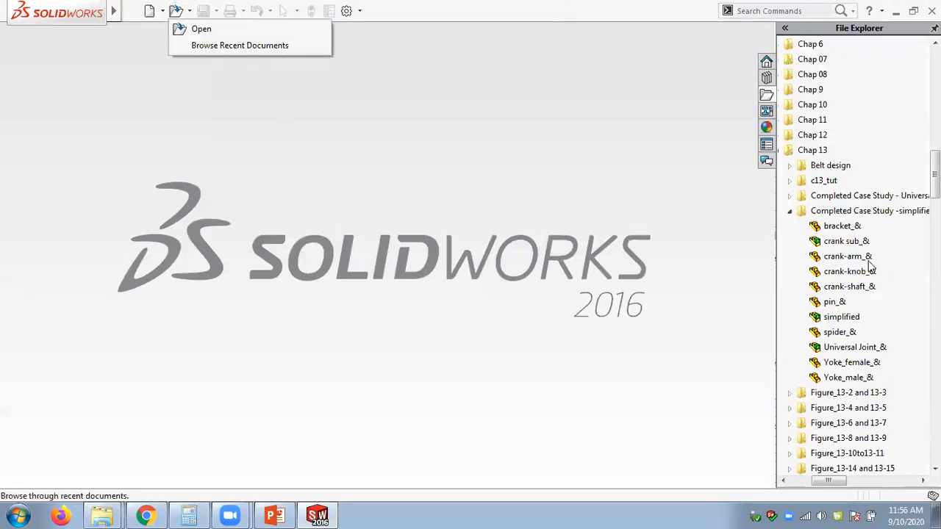
- Look through the Chap 13 figure folders and open the Collision Detection assembly from Figure_13-41 and 13-42
left_click(789, 212)
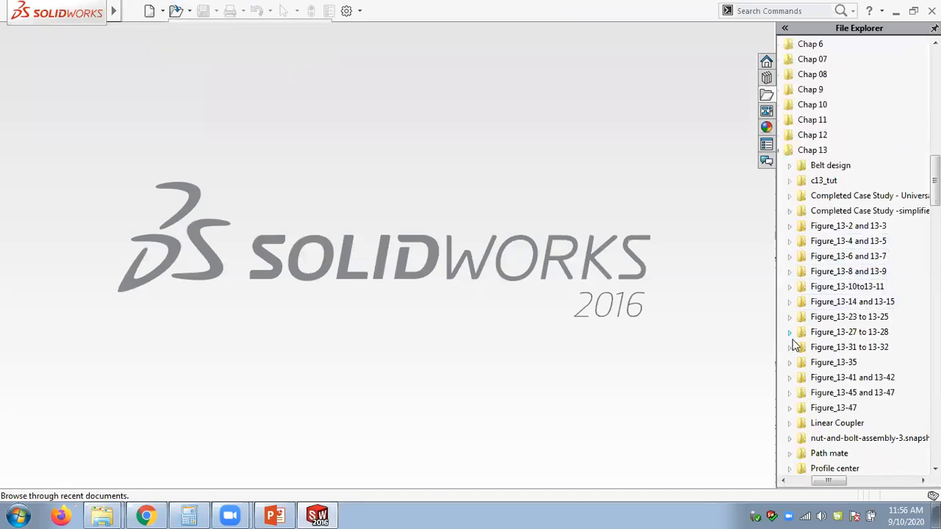
left_click(790, 348)
left_click(790, 348)
left_click(790, 363)
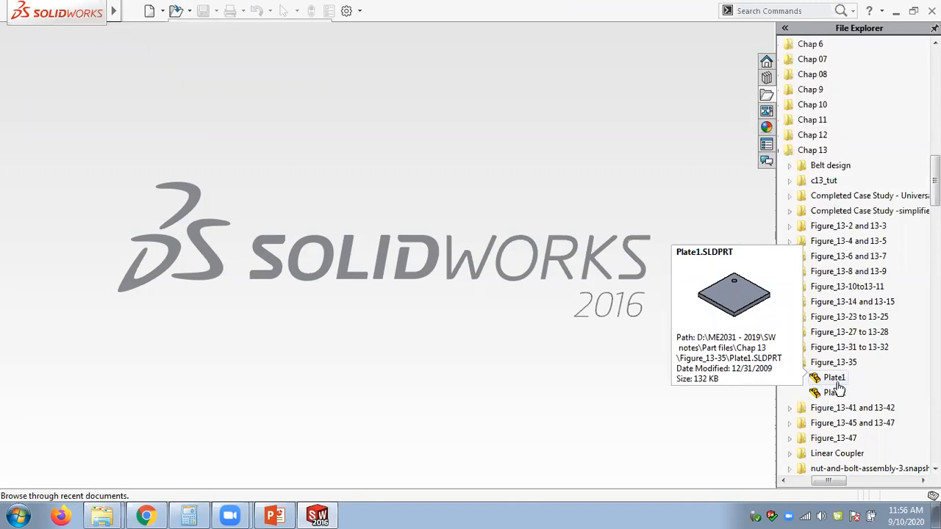
left_click(790, 363)
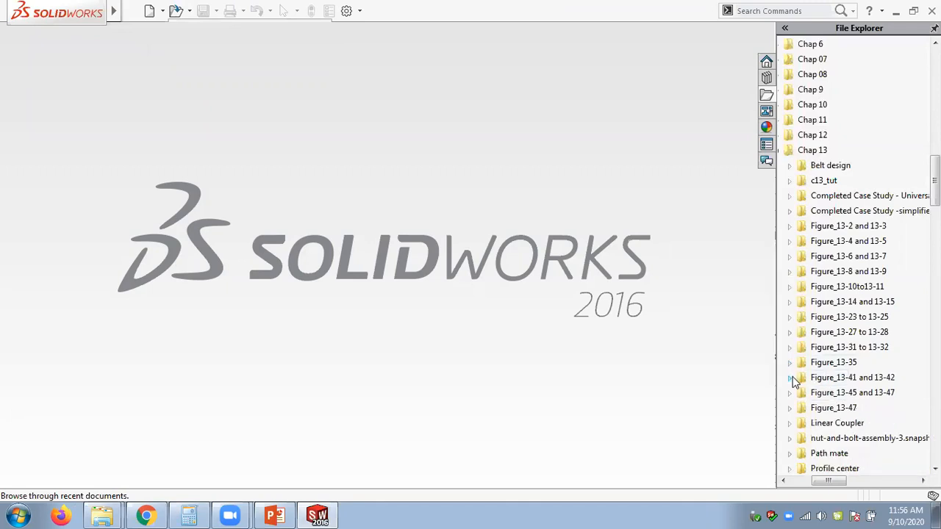
left_click(791, 377)
mouse_move(799, 388)
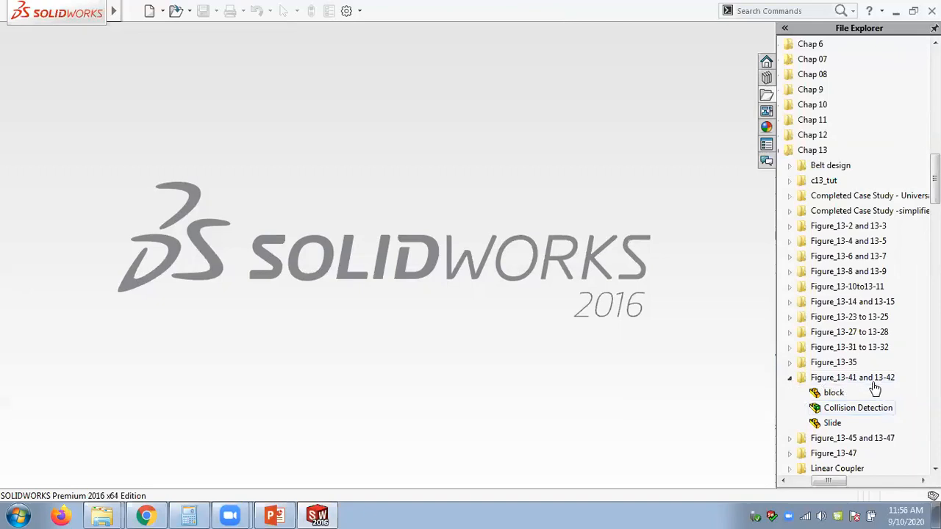
left_click_drag(858, 408, 522, 261)
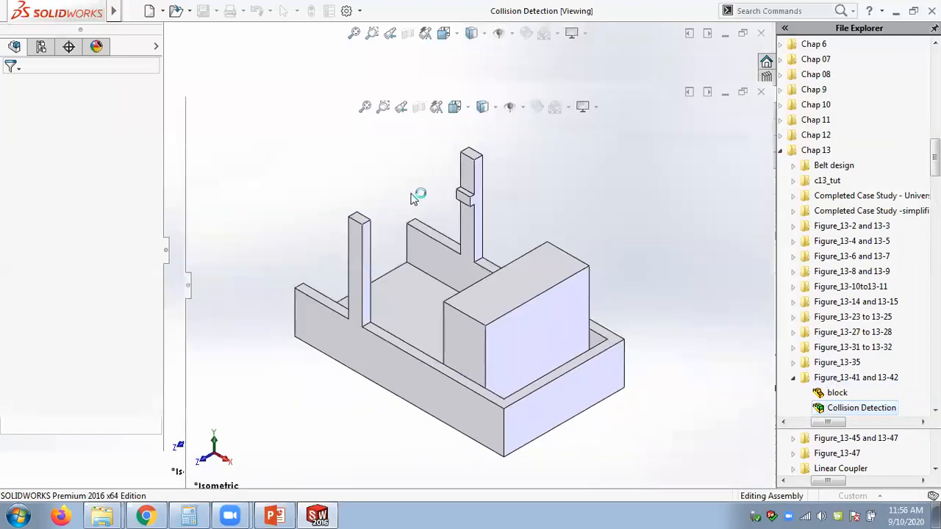
- Consult the slide on analyzing collisions with the Collision Detection tool in PowerPoint, then return to SOLIDWORKS
left_click(274, 516)
scroll(239, 275, "up", 1)
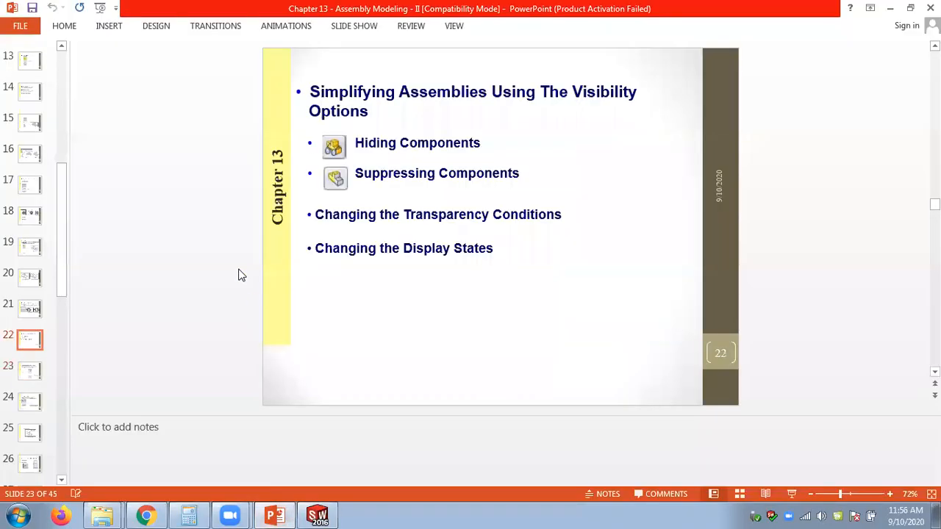
scroll(239, 274, "down", 4)
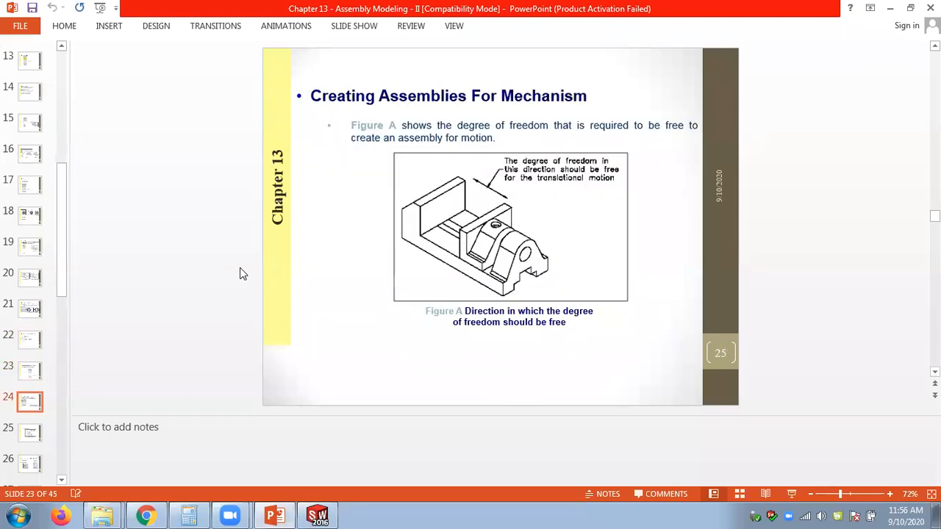
scroll(243, 273, "down", 1)
scroll(242, 274, "up", 1)
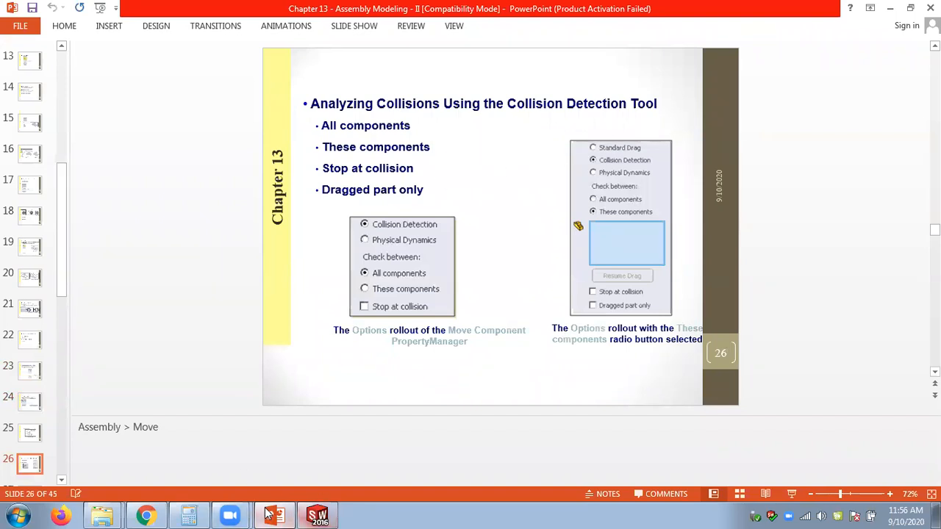
left_click(146, 516)
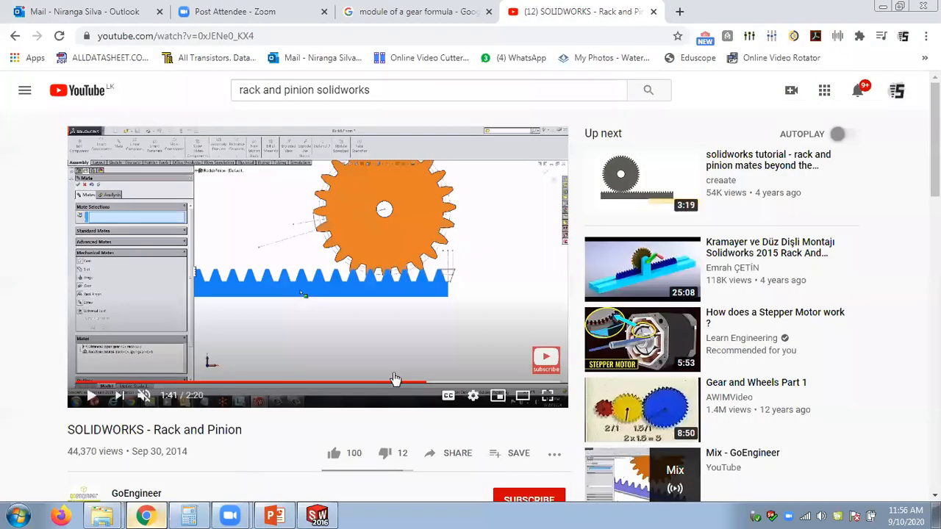
left_click(316, 517)
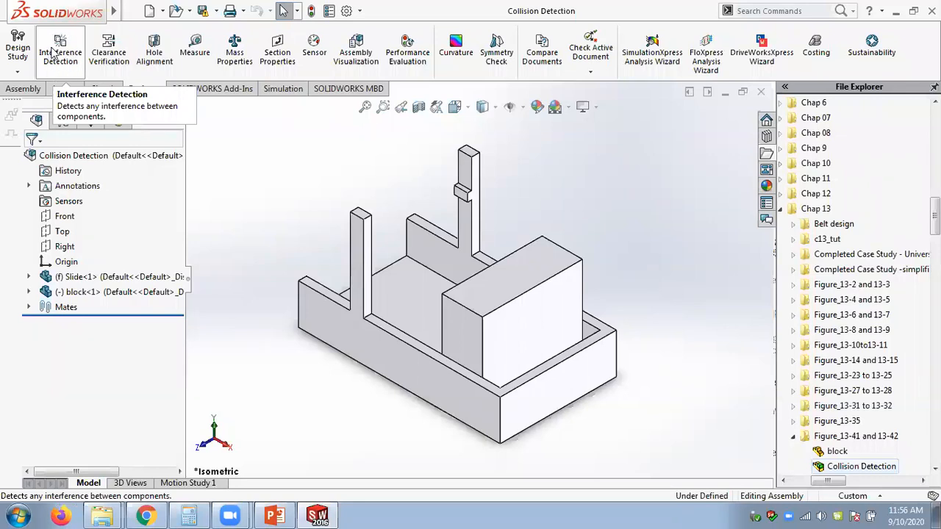
- Start Move Component with Collision Detection between all components and slide the block along the tray towards the uprights
left_click(23, 92)
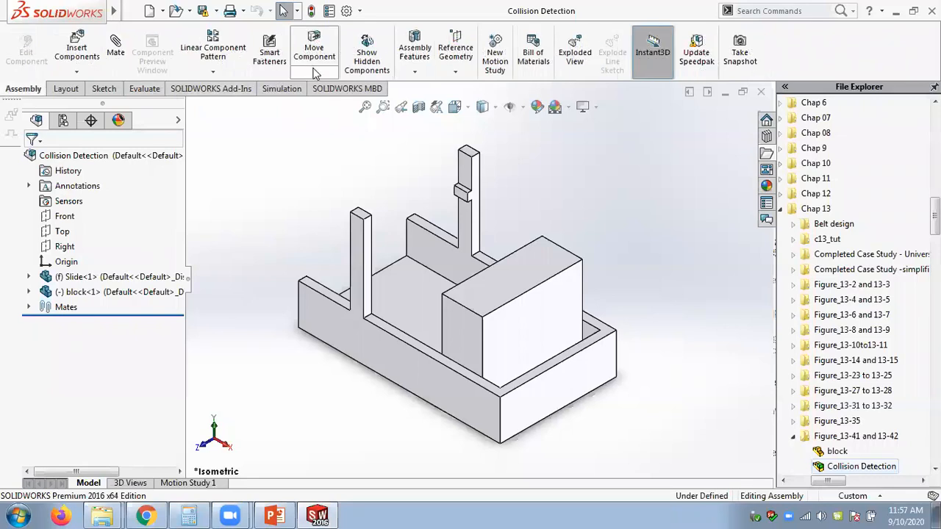
left_click(314, 72)
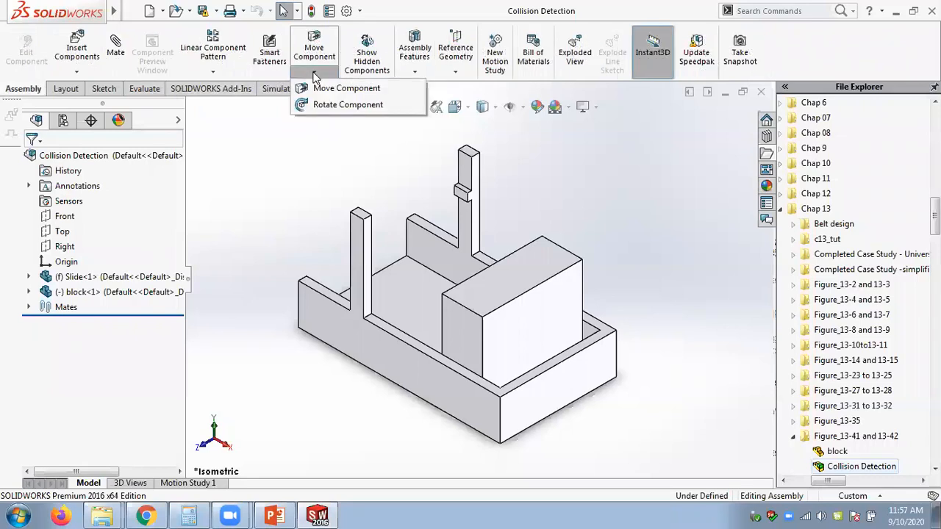
left_click(319, 86)
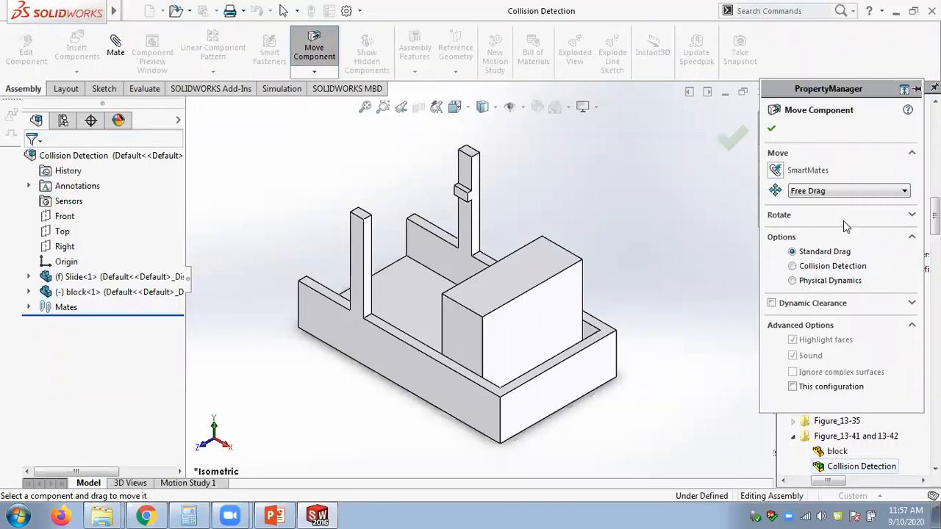
left_click(797, 269)
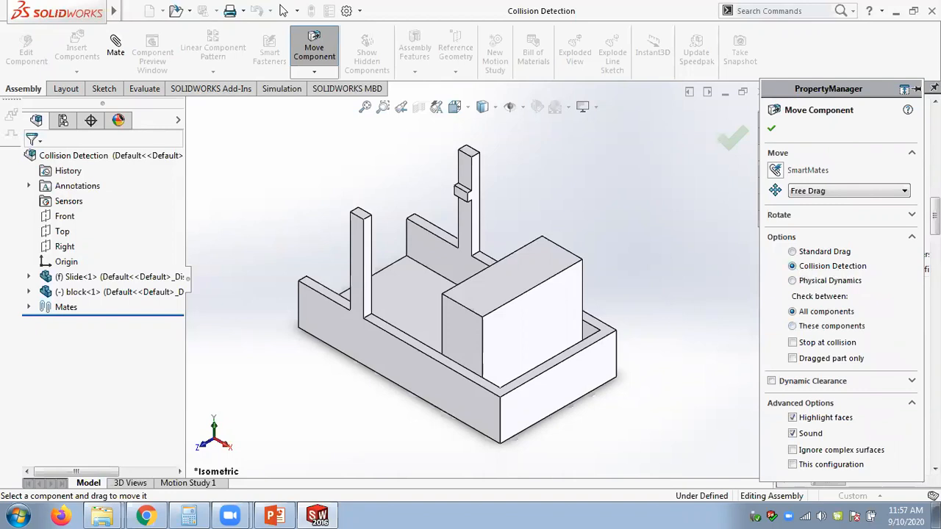
left_click_drag(546, 289, 463, 299)
mouse_move(396, 216)
left_mouse_down()
mouse_move(344, 169)
mouse_move(412, 209)
mouse_move(337, 167)
mouse_move(392, 212)
left_mouse_up()
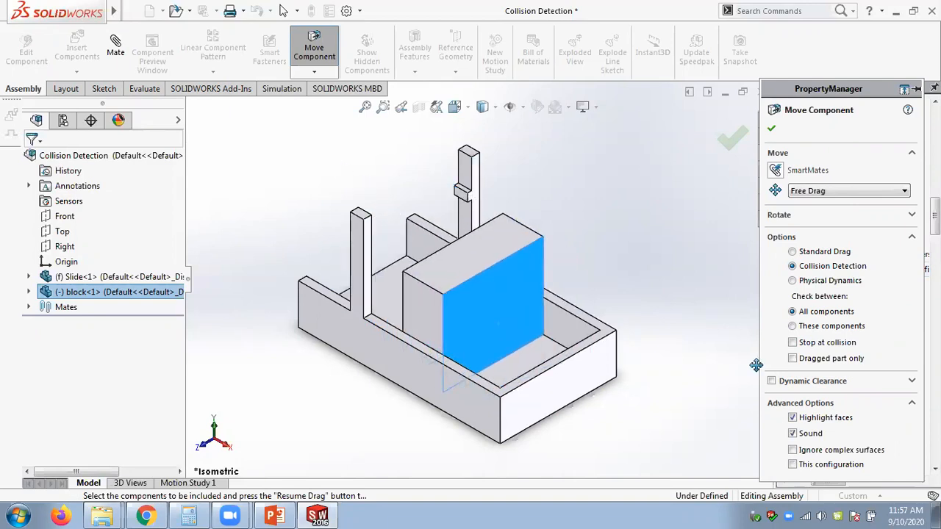
- Enable Stop at collision, slide the block against the uprights, pull it back and finish Move Component
left_click(792, 343)
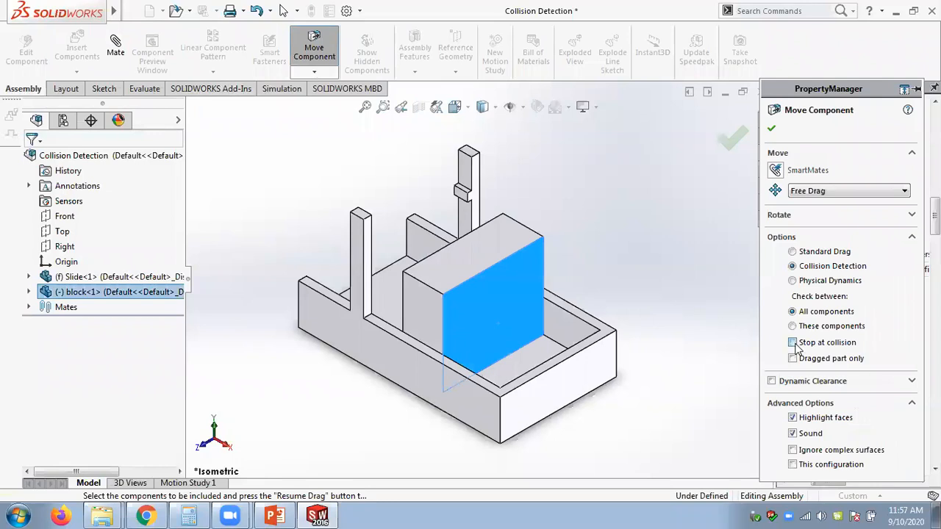
left_click_drag(514, 302, 411, 177)
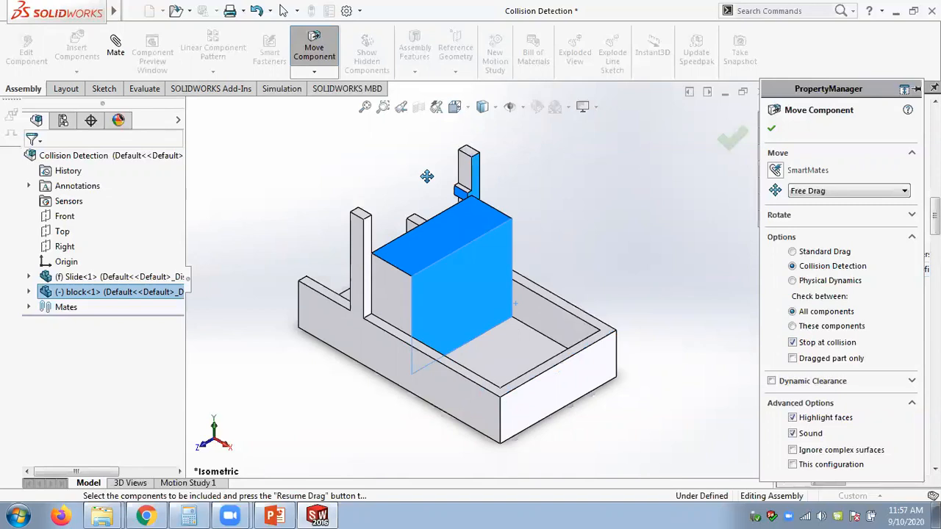
left_click_drag(438, 247, 475, 301)
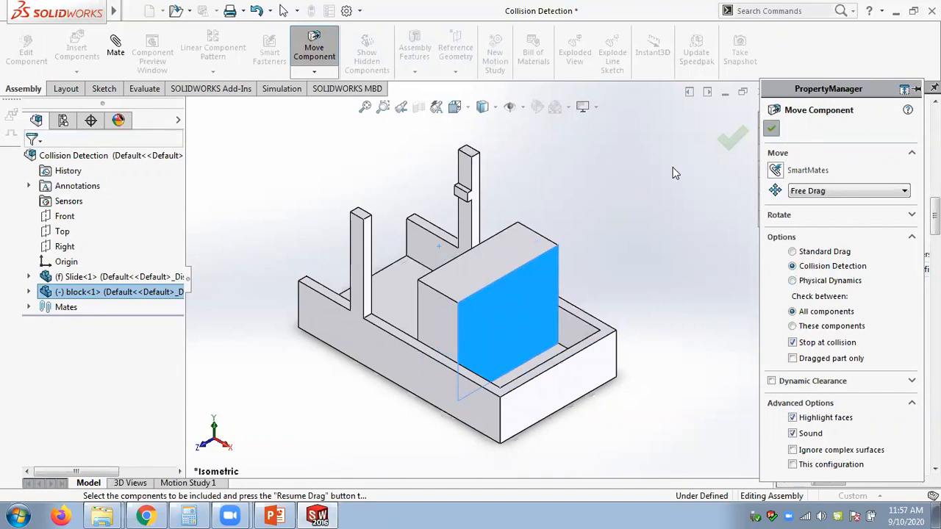
- Calculate interferences for the whole assembly with the block clear of the uprights and close Interference Detection
left_click(153, 89)
left_click(60, 50)
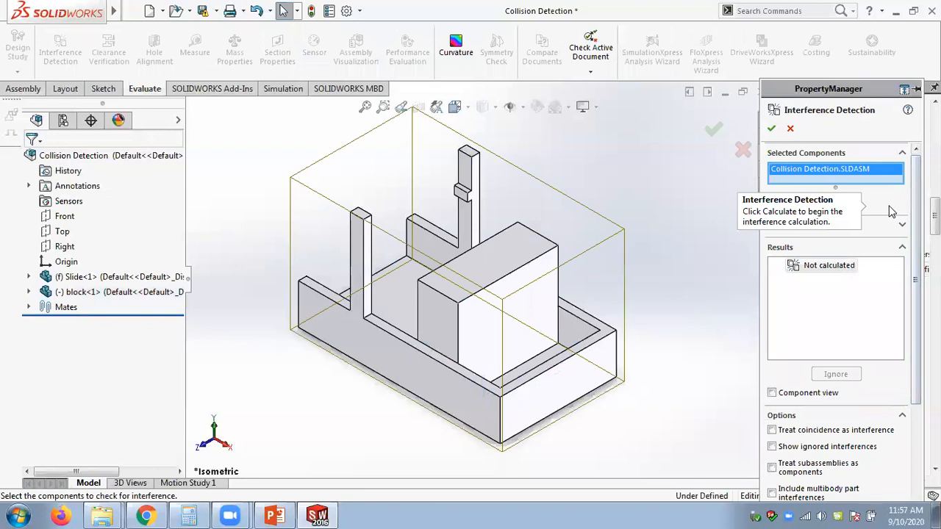
left_click(821, 203)
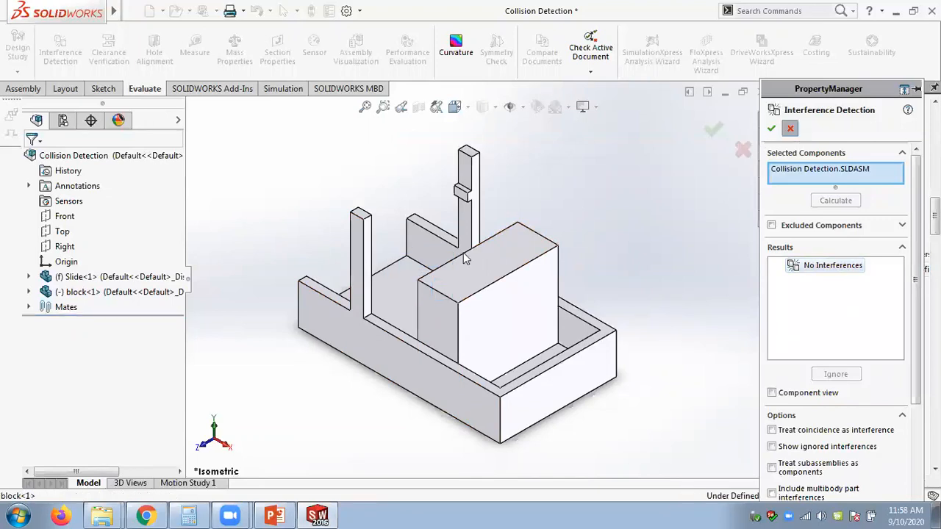
- Slide the block into the small lug on the rear upright, calculate interferences, close the tool and pull the block back
left_click_drag(459, 303, 389, 238)
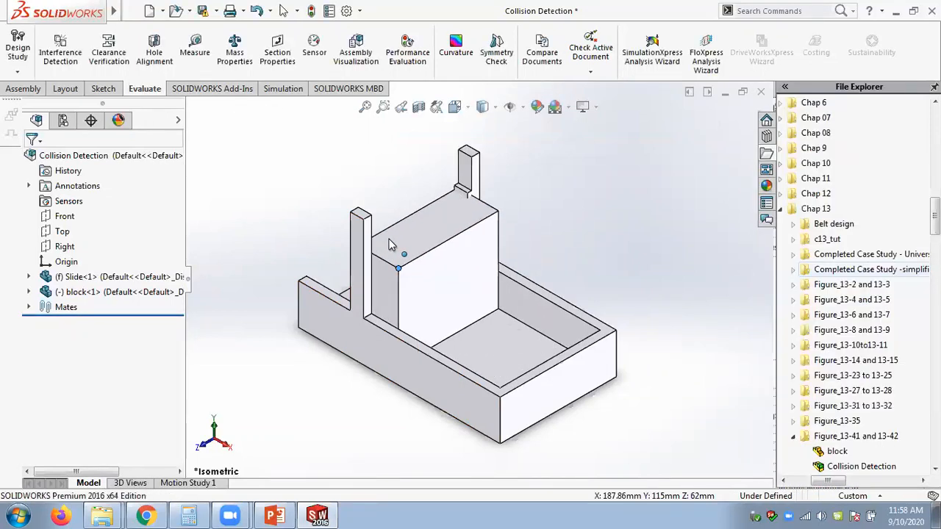
left_click(64, 57)
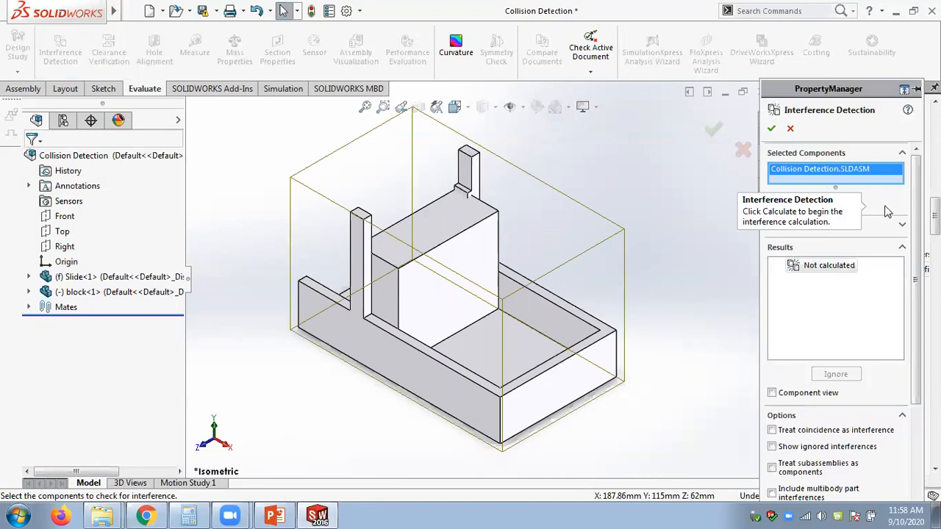
left_click(830, 204)
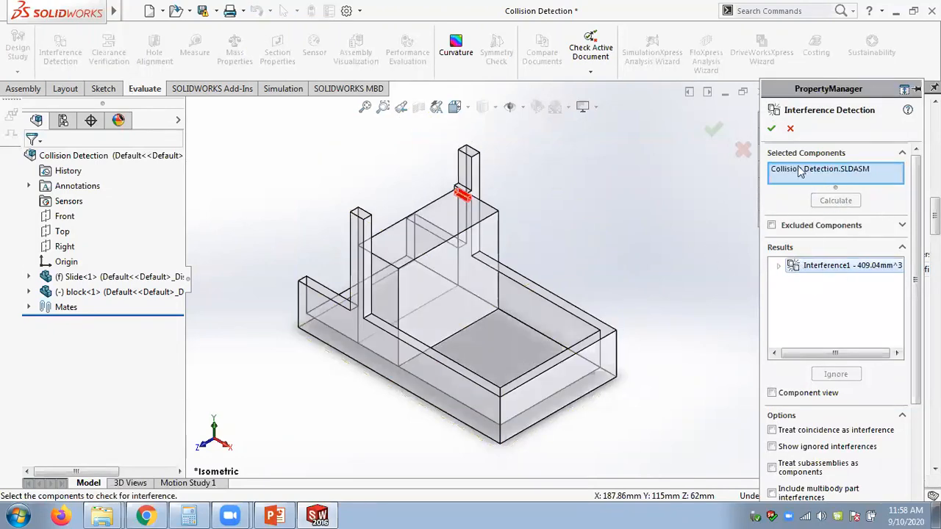
left_click(790, 129)
left_click_drag(414, 251, 464, 278)
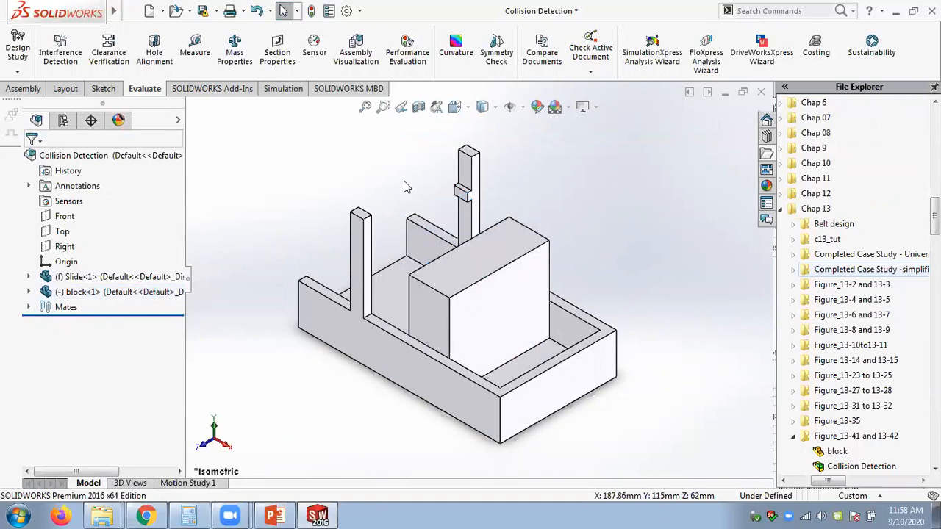
- Restart Move Component with Collision Detection between all components and Stop at collision enabled, and move the block slightly within the tray
left_click(25, 89)
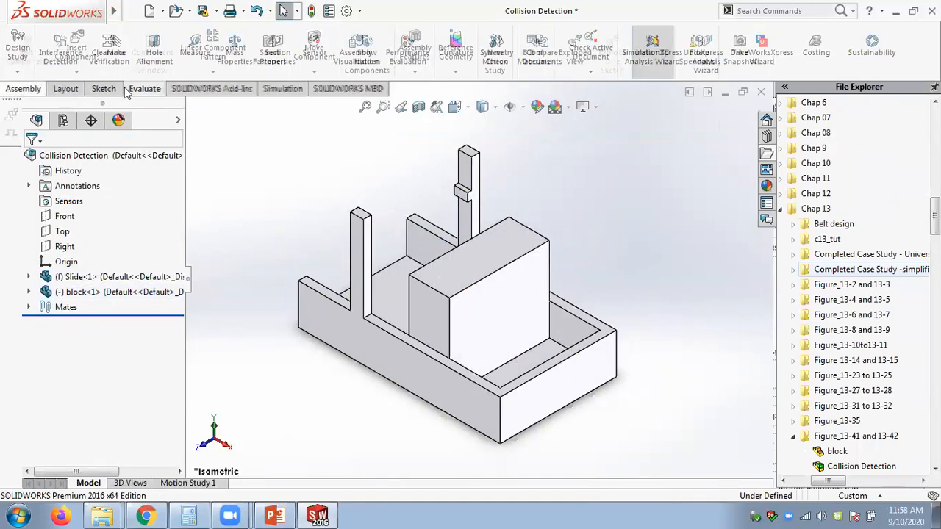
left_click(313, 71)
left_click(324, 90)
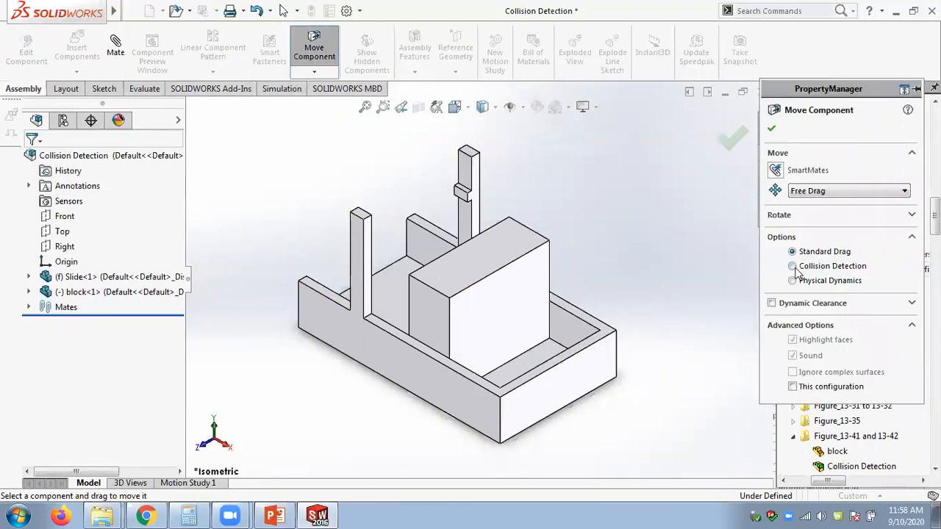
left_click(793, 267)
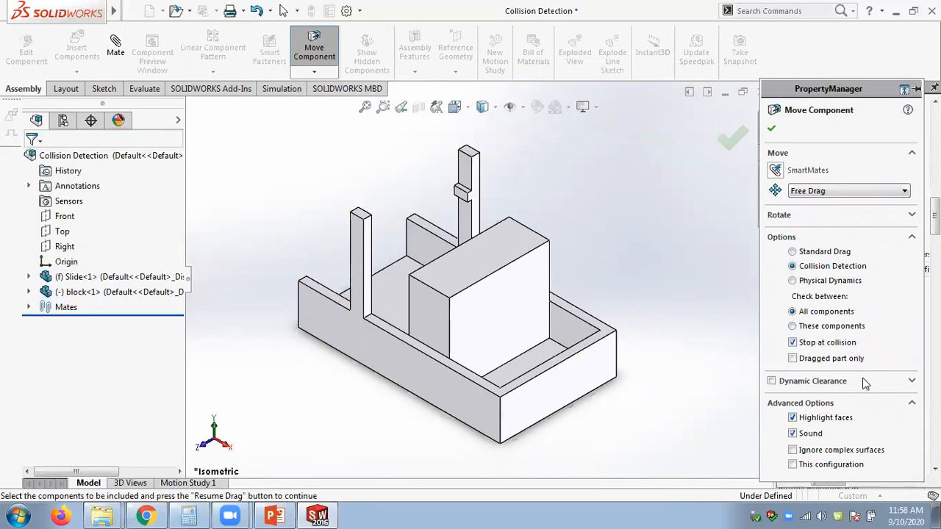
left_click_drag(430, 267, 522, 341)
left_click_drag(426, 233, 457, 263)
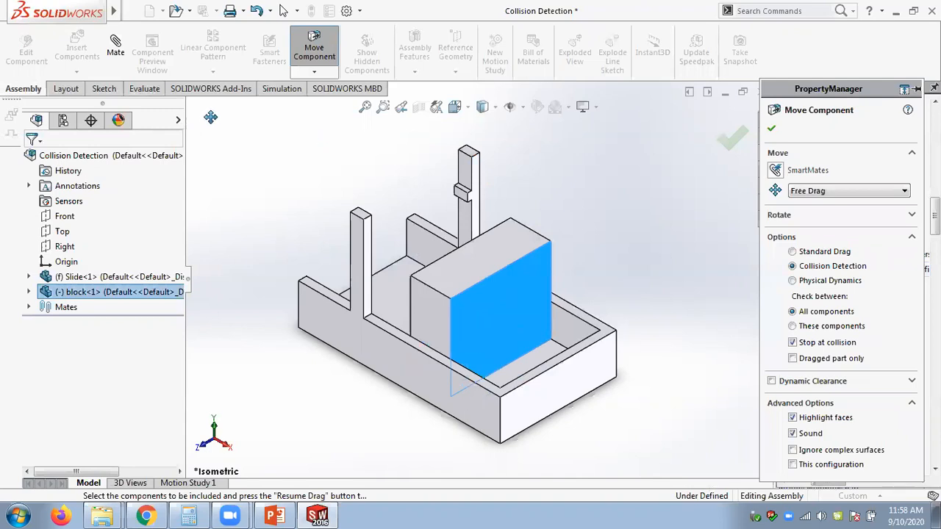
left_click(144, 89)
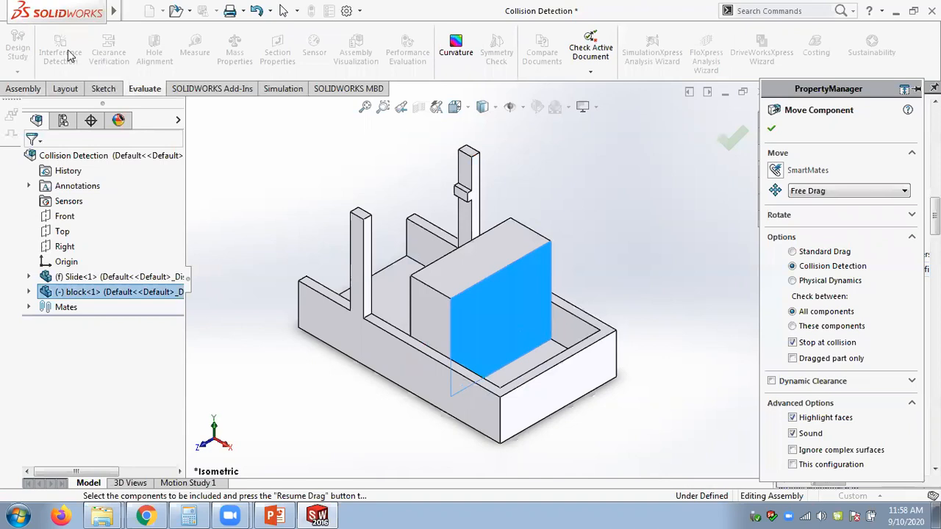
left_click(24, 89)
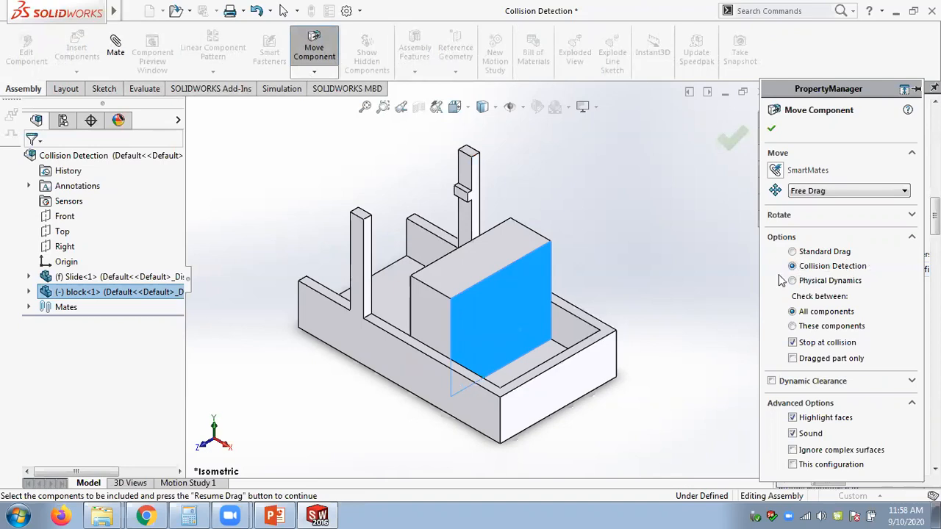
- Show the Checking Hole Alignment slide in PowerPoint, return to SOLIDWORKS and finish Move Component
left_click(286, 514)
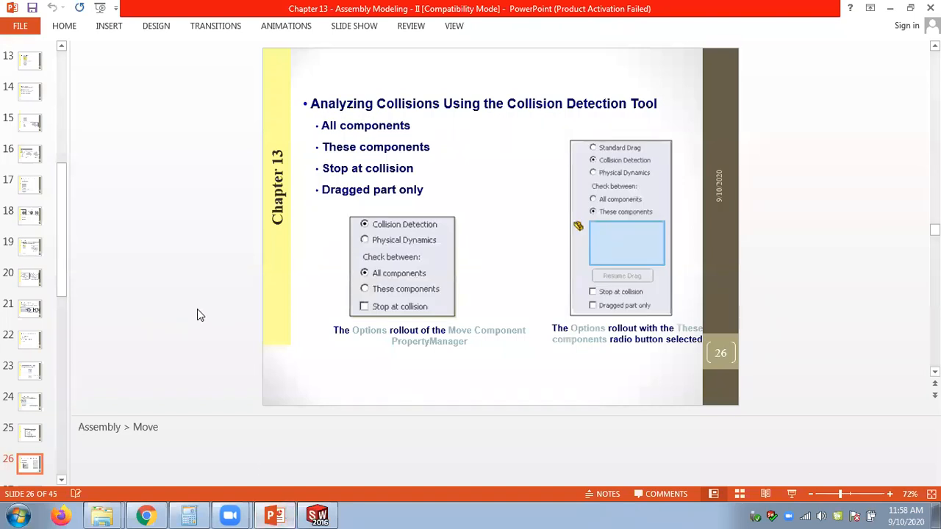
scroll(197, 310, "up", 1)
scroll(197, 314, "up", 1)
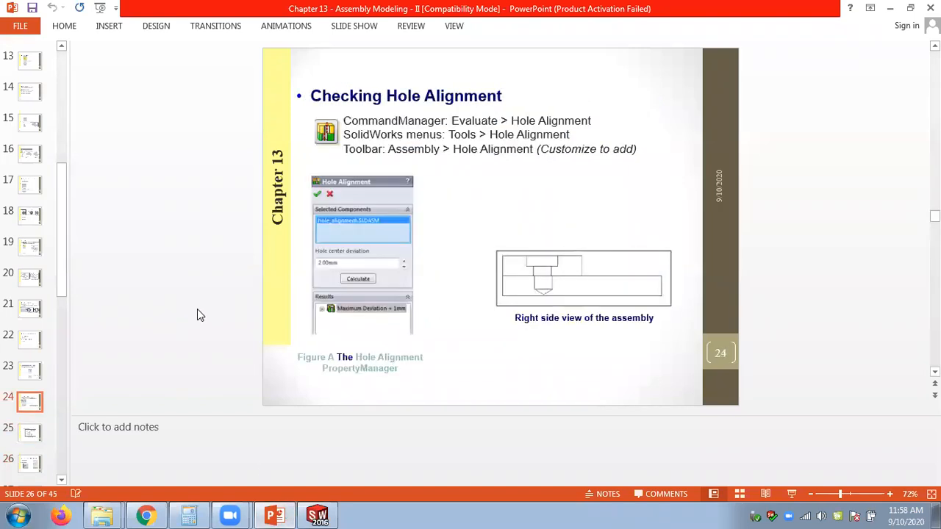
left_click(317, 514)
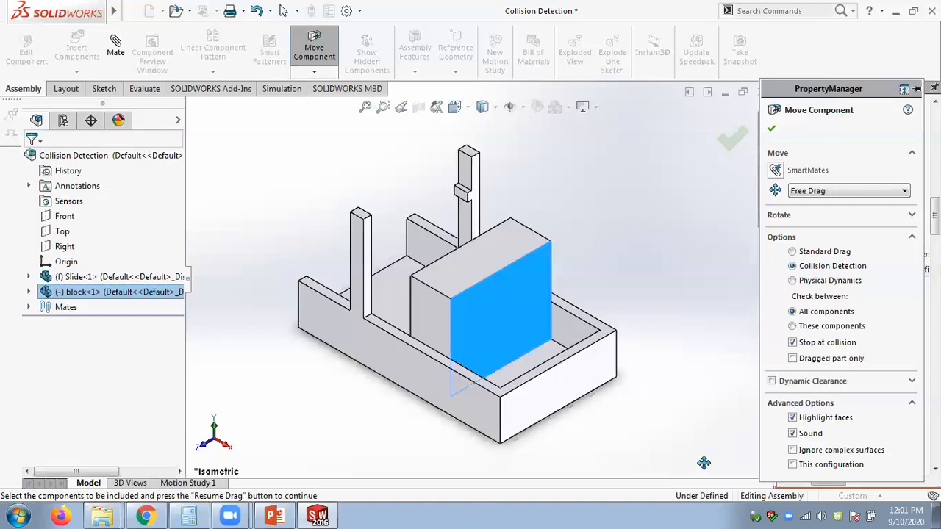
left_click(772, 130)
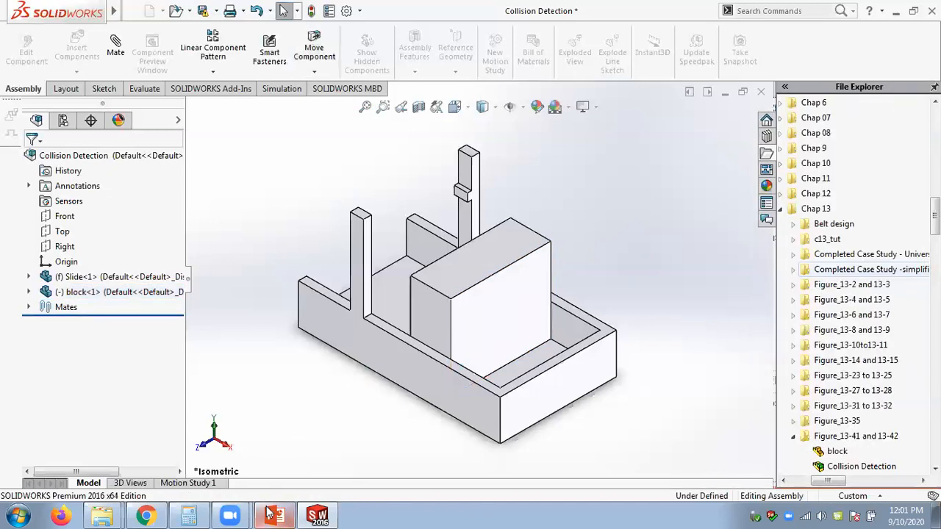
- Switch to PowerPoint and enlarge the Checking Hole Alignment slide to 100% to read it
left_click(274, 515)
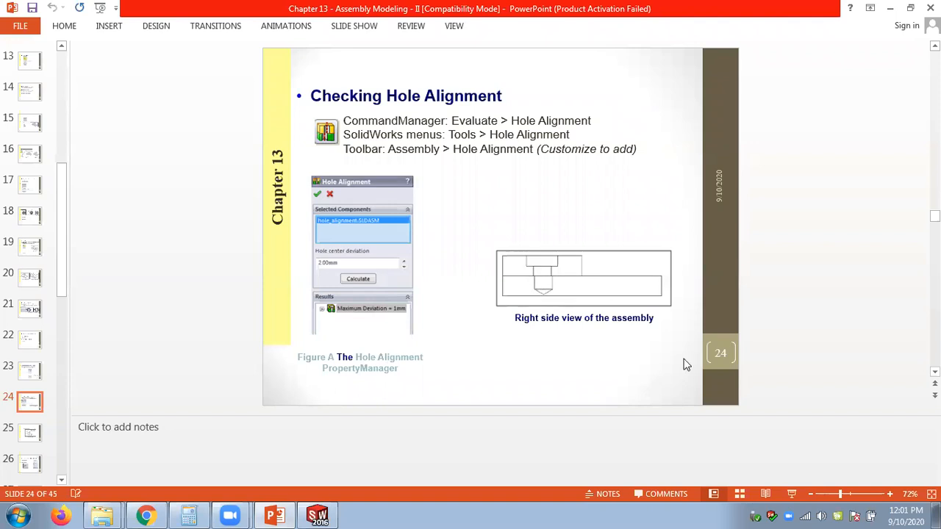
left_click(890, 494)
left_click(891, 492)
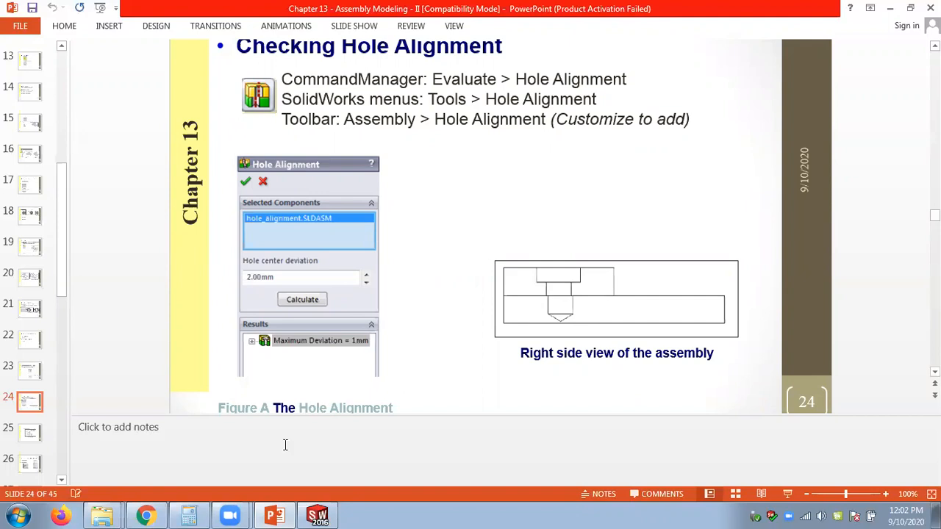
- Switch back to SOLIDWORKS and close the Collision Detection assembly without saving its changes
left_click(318, 515)
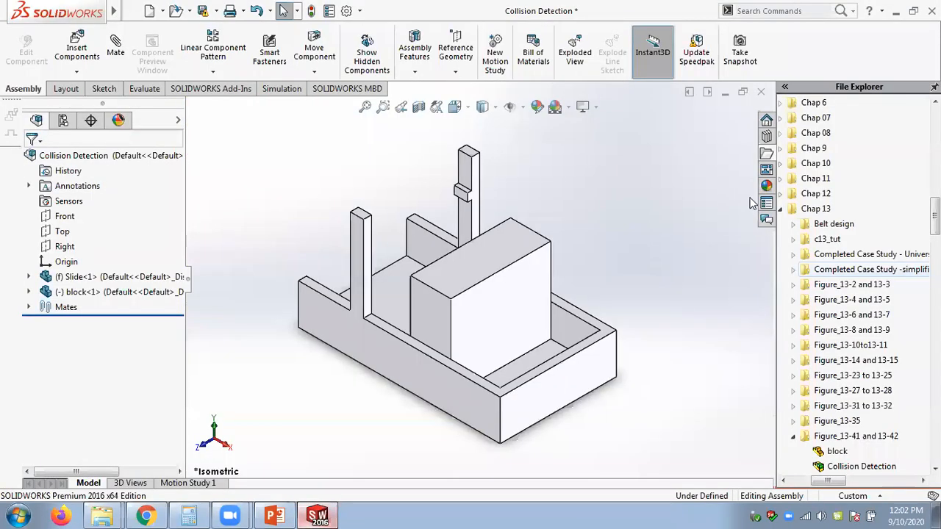
left_click(761, 93)
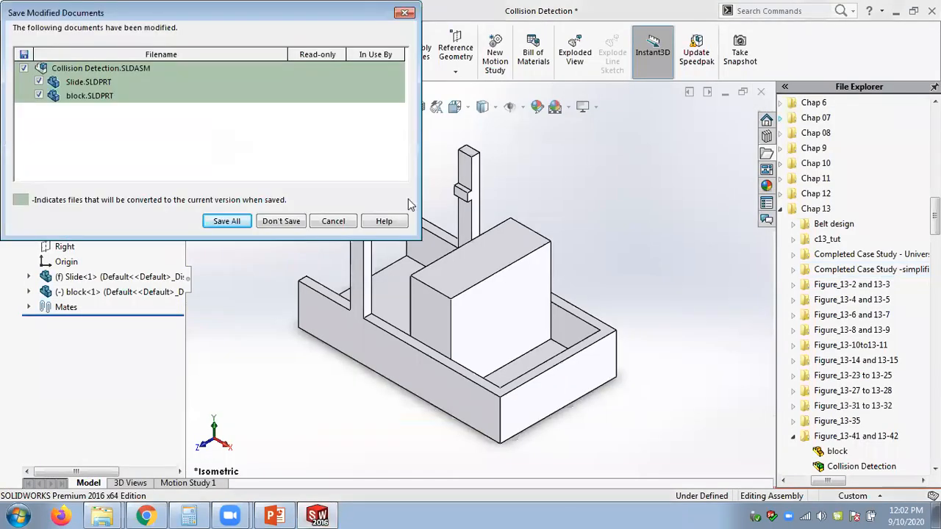
left_click(289, 222)
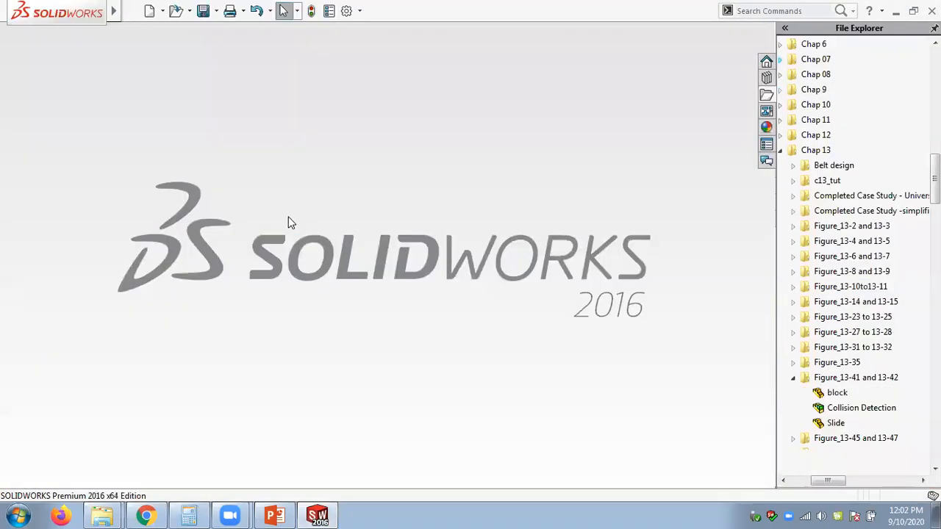
- Show the parts in the Figure_13-35 folder and create a new assembly, dismissing Begin Assembly
left_click(792, 378)
left_click(793, 363)
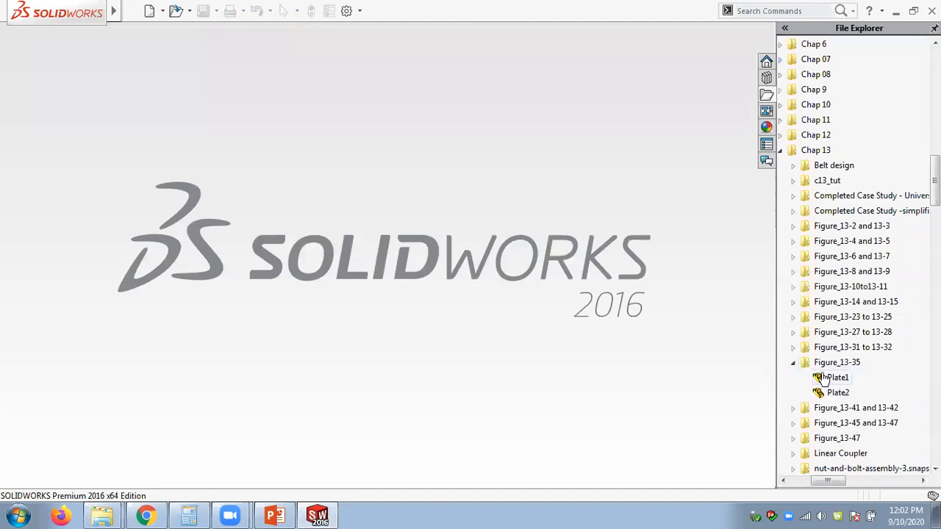
mouse_move(839, 393)
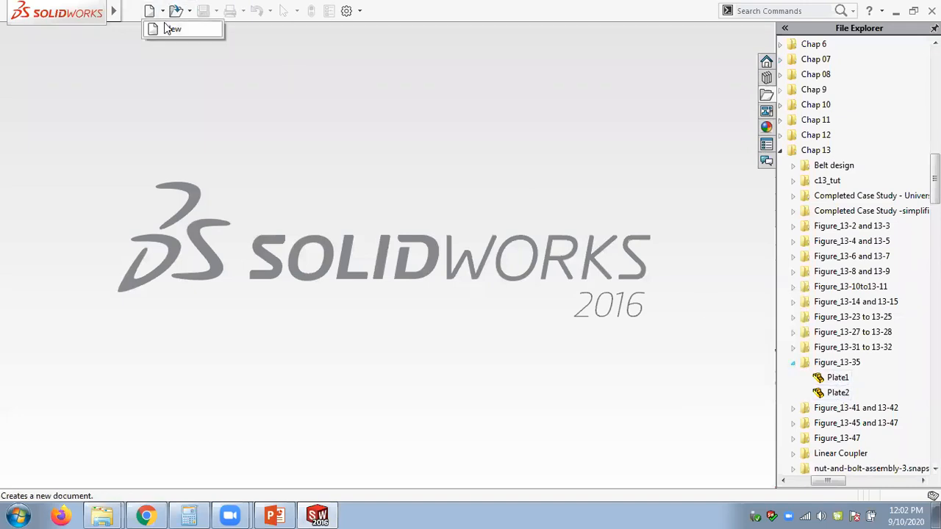
left_click(169, 29)
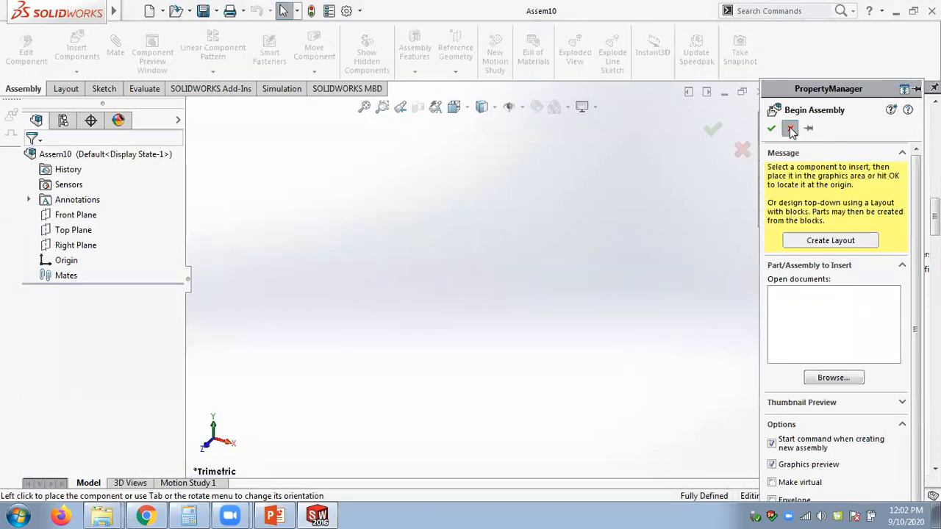
left_click(790, 128)
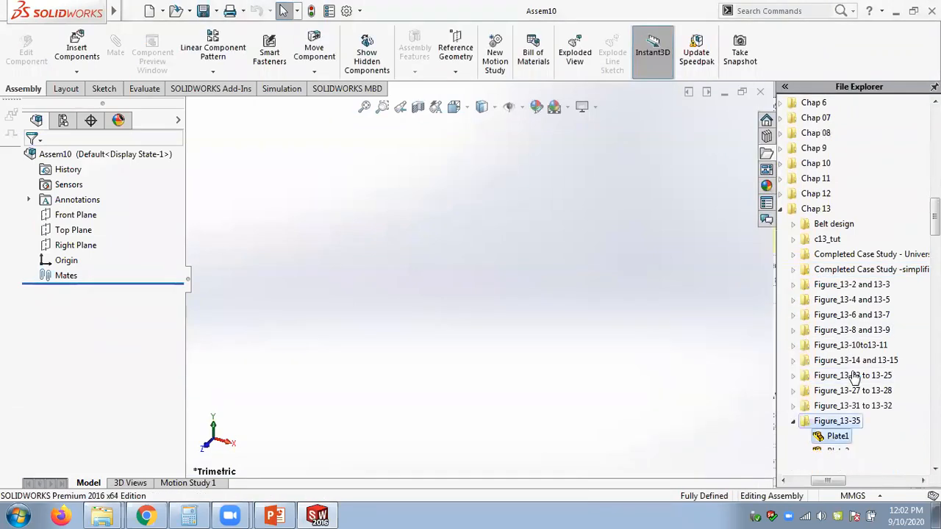
- Insert Plate1 and Plate2 from the Figure_13-35 folder, placing Plate2 above Plate1
left_click_drag(837, 436, 447, 308)
left_click_drag(841, 450, 615, 213)
middle_click_drag(459, 280, 541, 282)
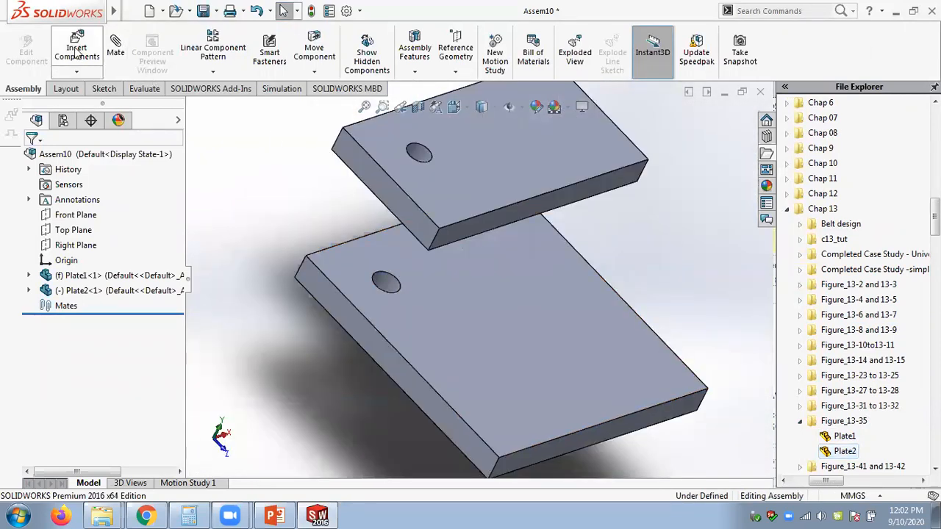
- Add a Coincident mate between the narrow side faces beside the holes of Plate2 and Plate1
left_click(115, 47)
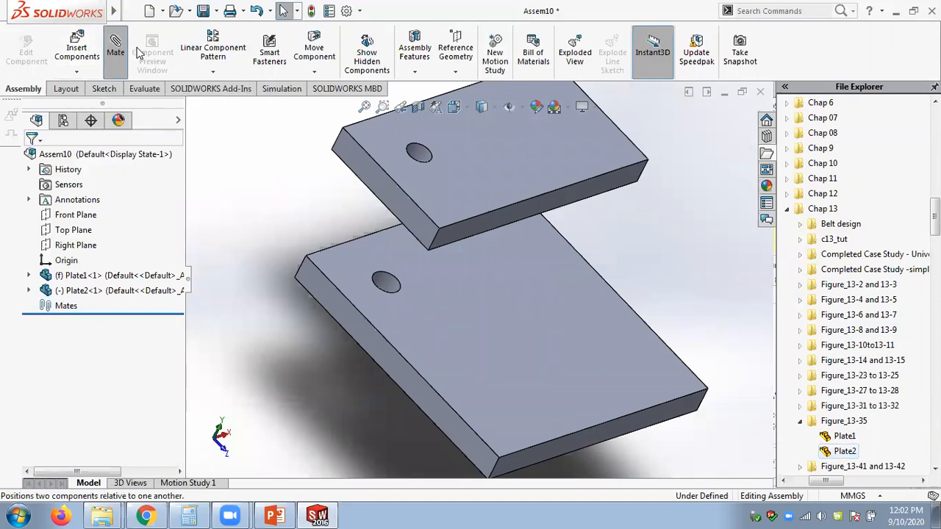
left_click(372, 169)
left_click(336, 306)
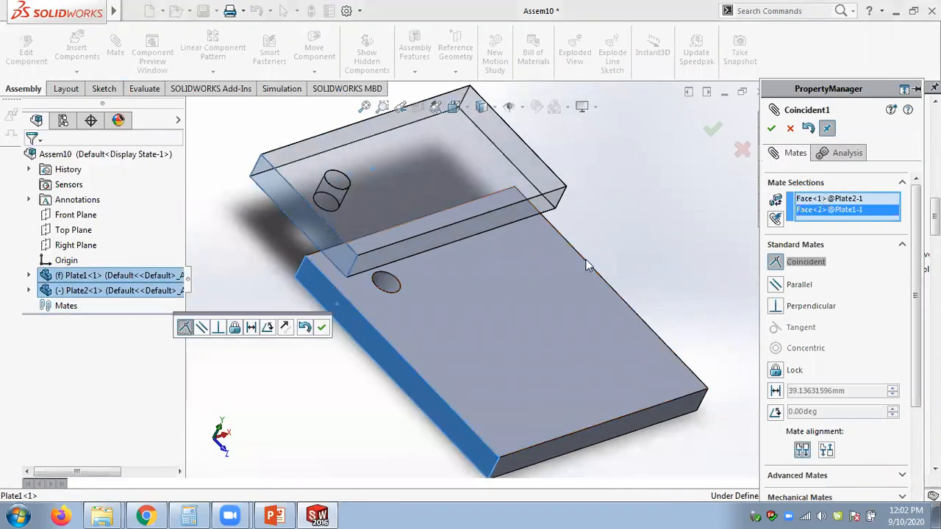
left_click(321, 327)
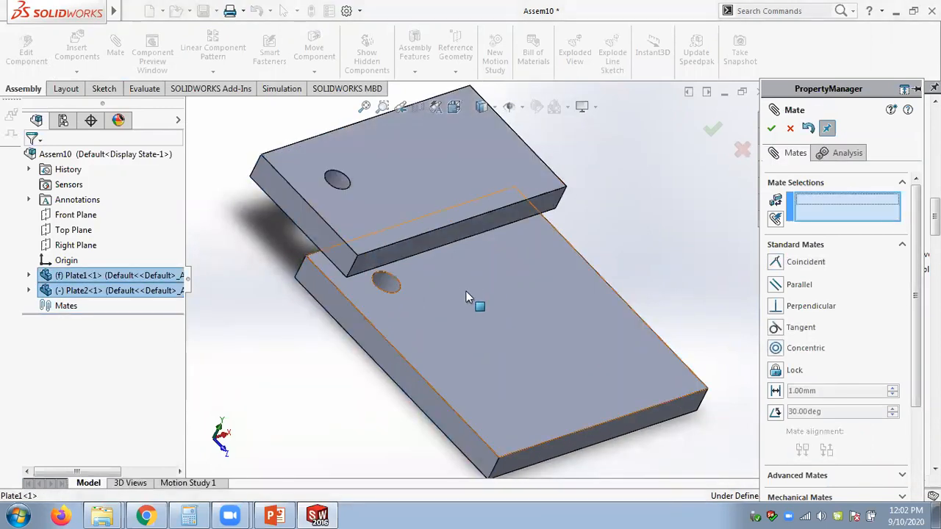
- Mate the top face of Plate1 coincident with the underside of Plate2
left_click(468, 292)
middle_click_drag(478, 257, 503, 193)
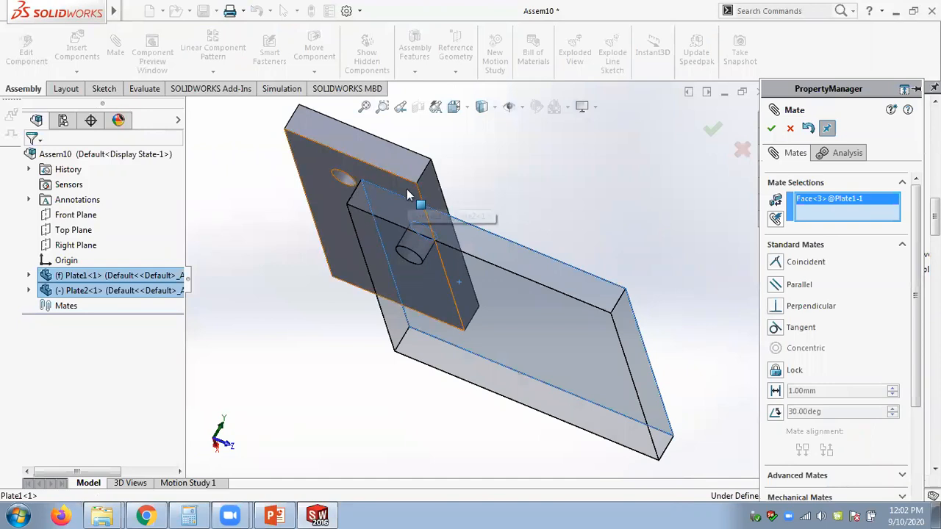
left_click(425, 218)
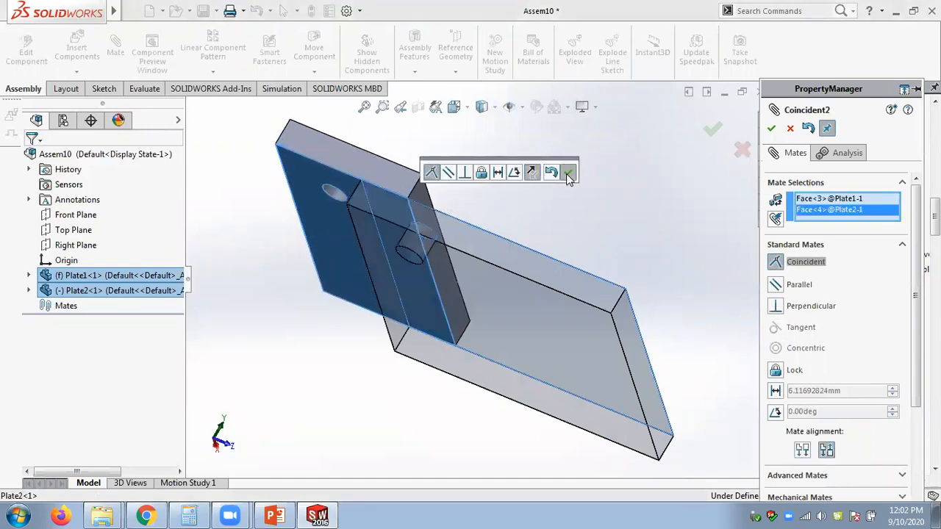
left_click(567, 173)
- Mate the remaining side faces nearest the holes of Plate2 and Plate1 coincident and finish the Mate command
middle_click_drag(319, 143, 426, 293)
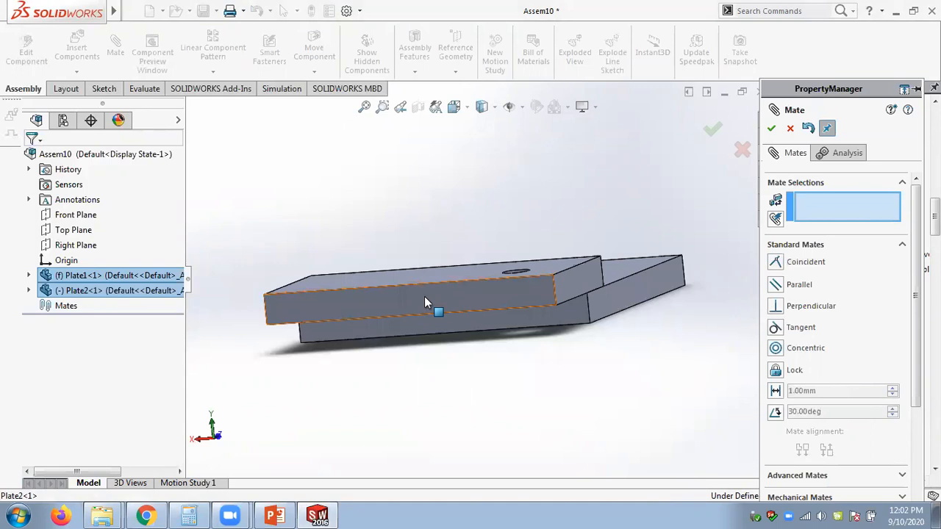
left_click(424, 296)
left_click(545, 316)
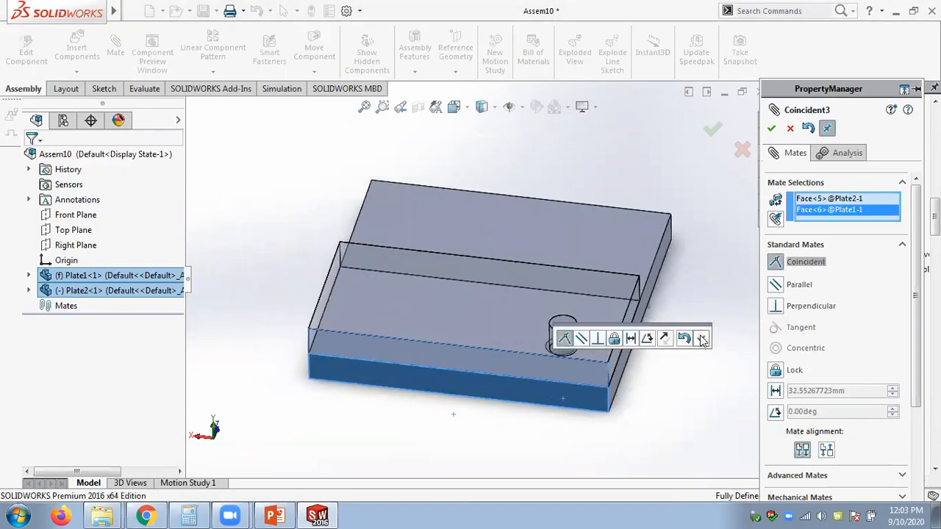
scroll(534, 349, "down", 3)
middle_click_drag(533, 342, 509, 322)
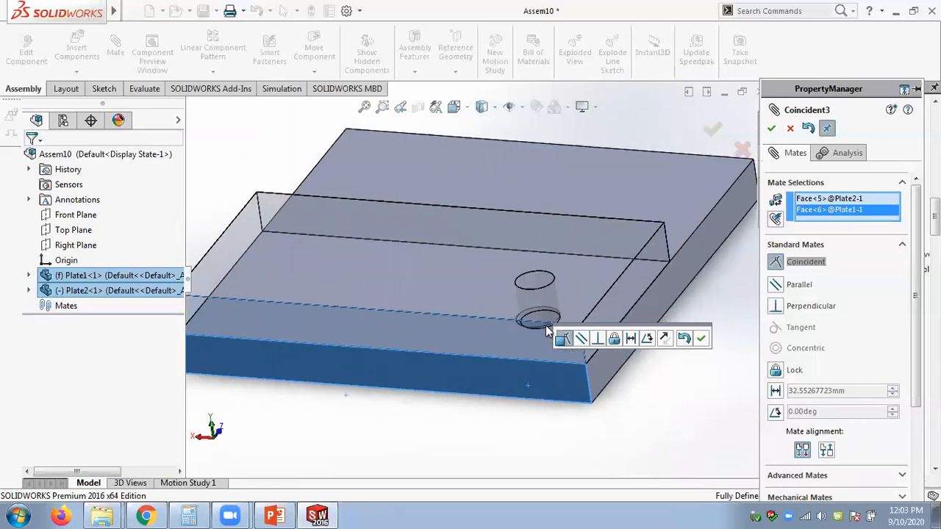
scroll(497, 305, "down", 3)
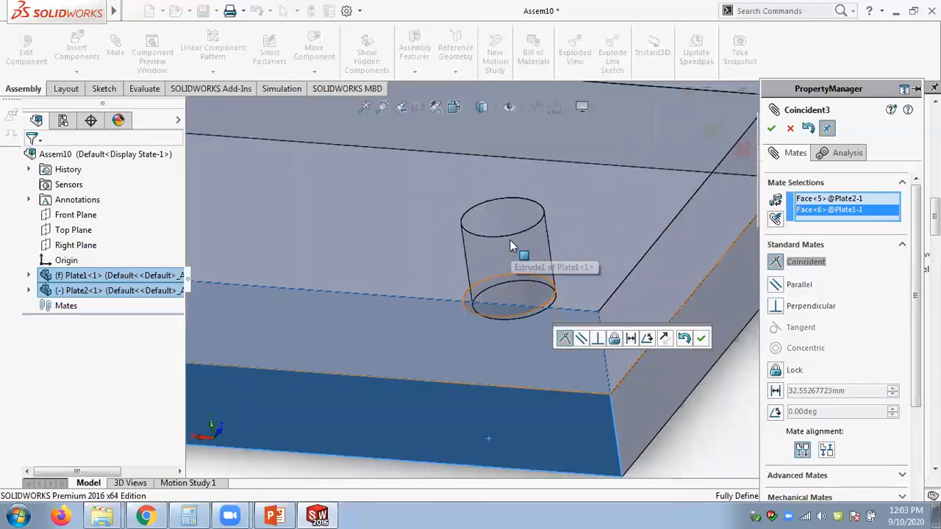
scroll(489, 257, "up", 4)
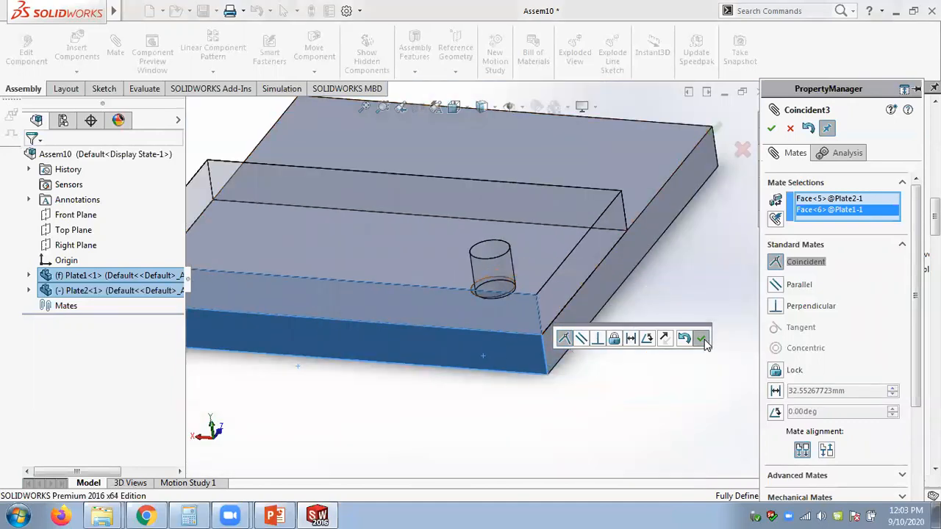
left_click(702, 339)
left_click(771, 128)
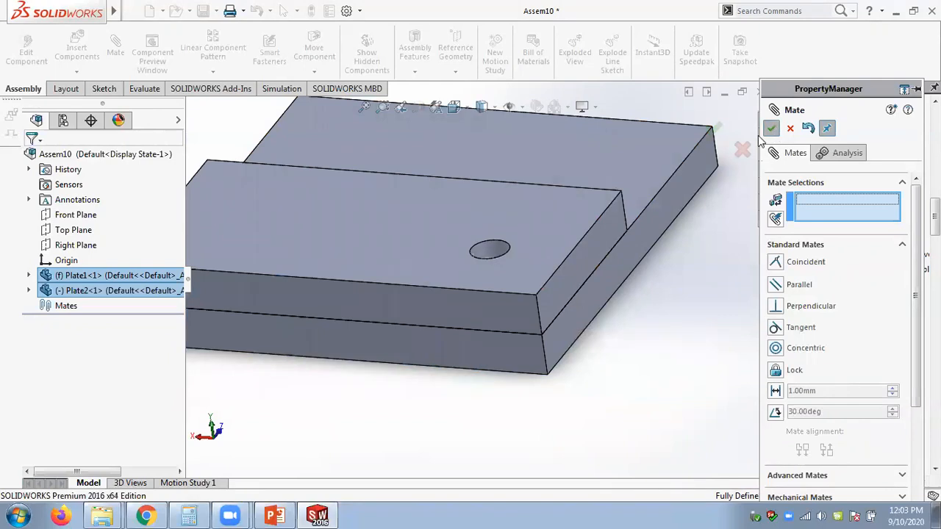
- Set the display style to Hidden Lines Visible and examine how the holes in the two stacked plates line up
left_click(493, 106)
left_click(482, 178)
middle_click_drag(556, 293, 611, 258)
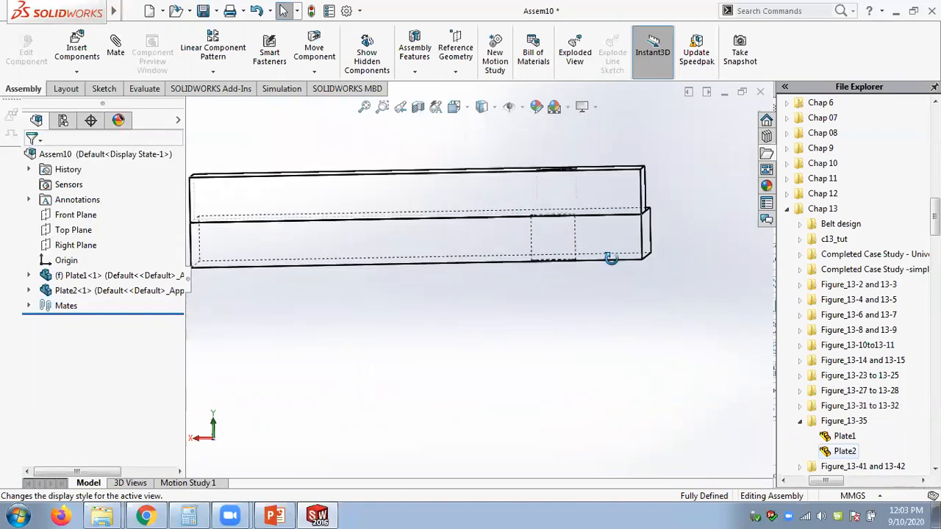
scroll(547, 229, "down", 5)
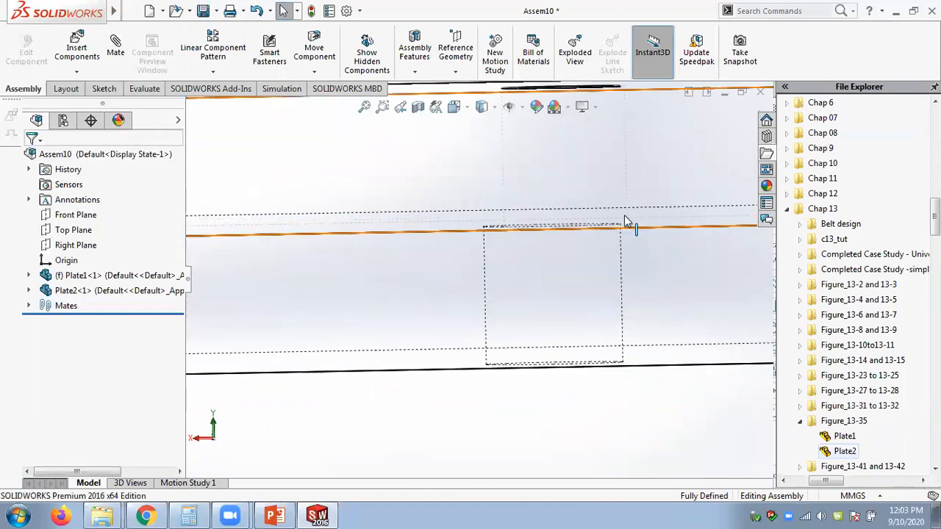
middle_click_drag(634, 283, 446, 313)
scroll(446, 312, "up", 6)
scroll(391, 293, "down", 4)
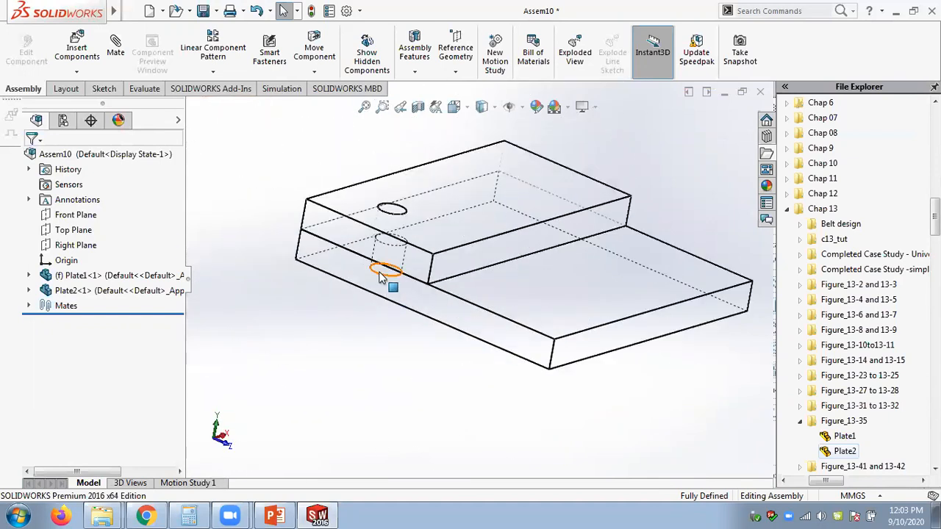
middle_click_drag(335, 144, 336, 156)
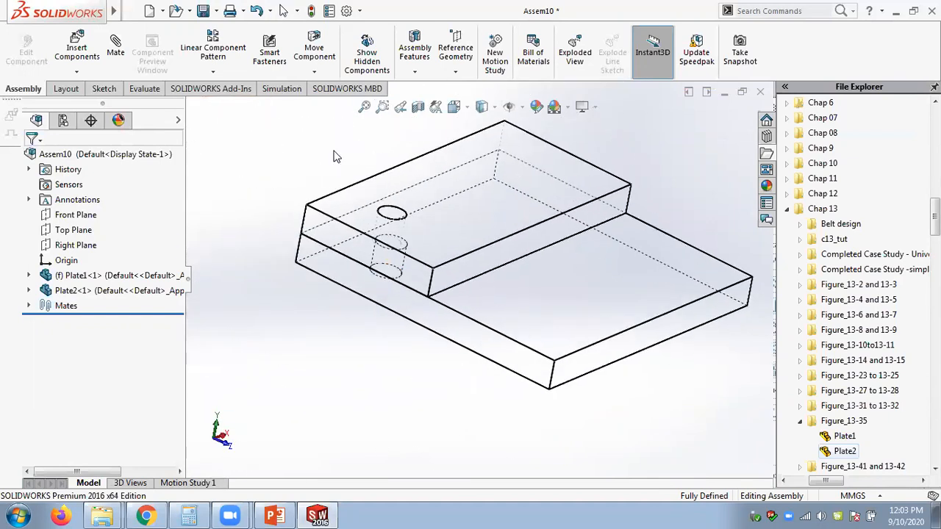
- Run a Hole Alignment check on the assembly with a 10 mm hole center deviation and highlight the individual holes listed in the results
left_click(144, 88)
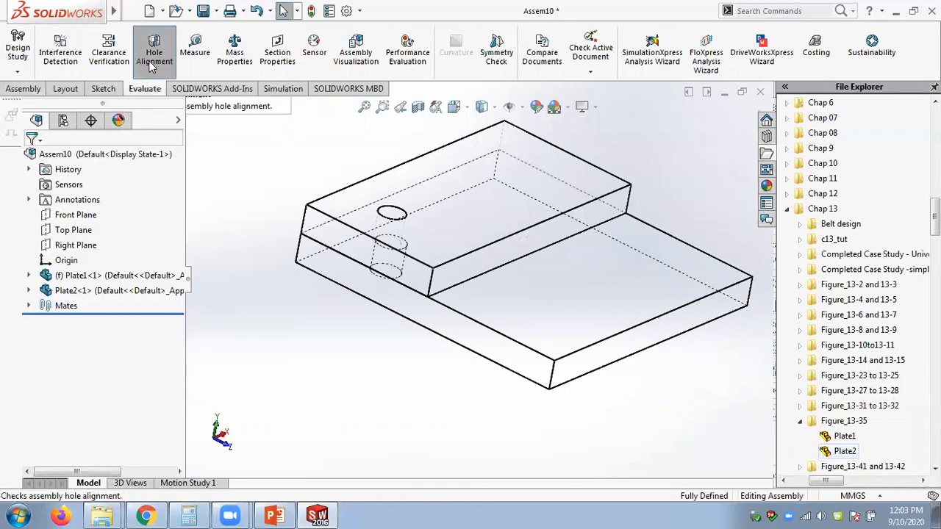
left_click(152, 62)
left_click_drag(815, 213, 737, 216)
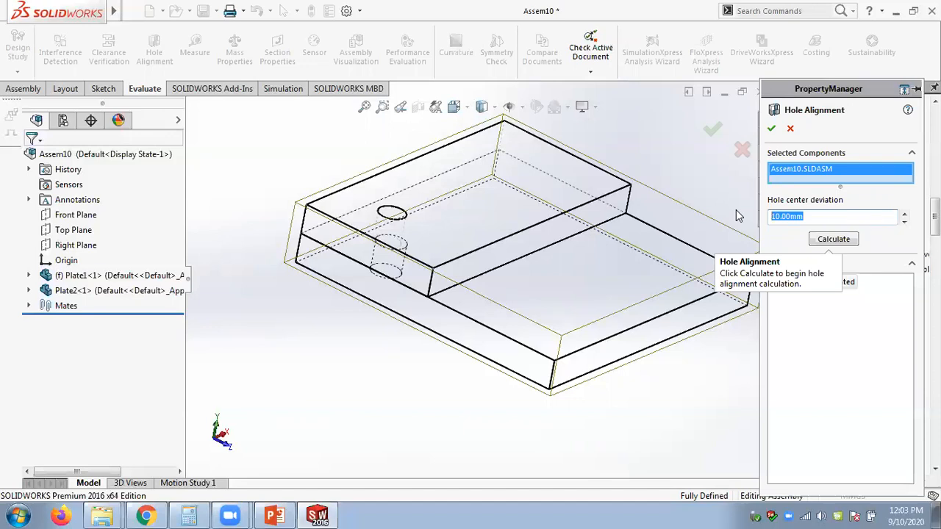
left_click(844, 241)
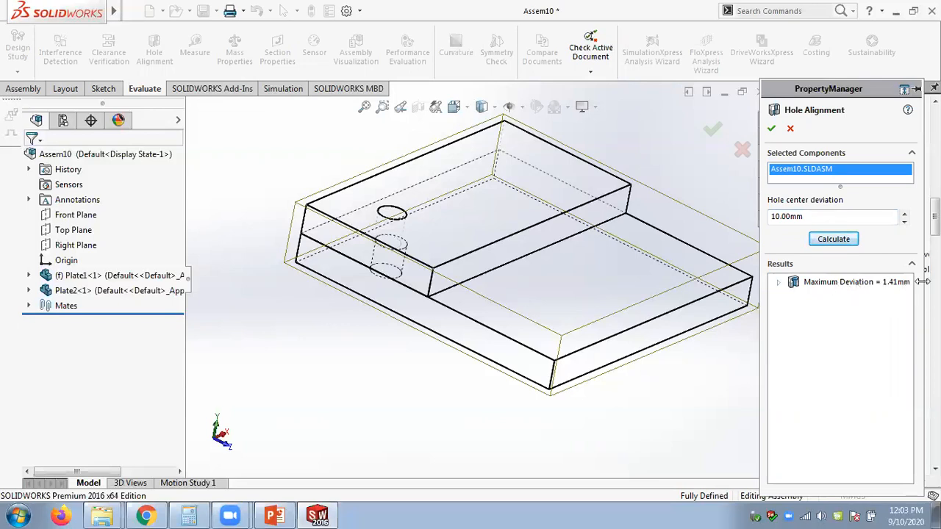
left_click(779, 284)
left_click(837, 312)
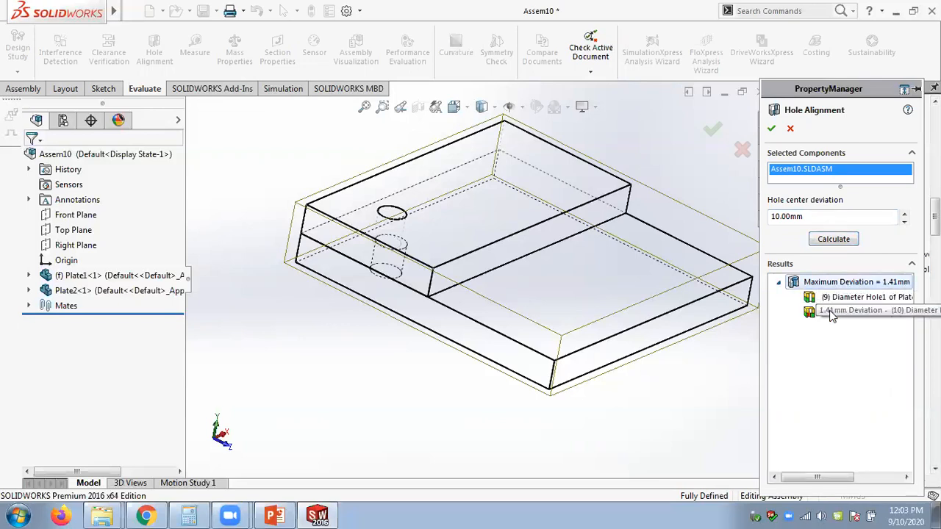
left_click(834, 297)
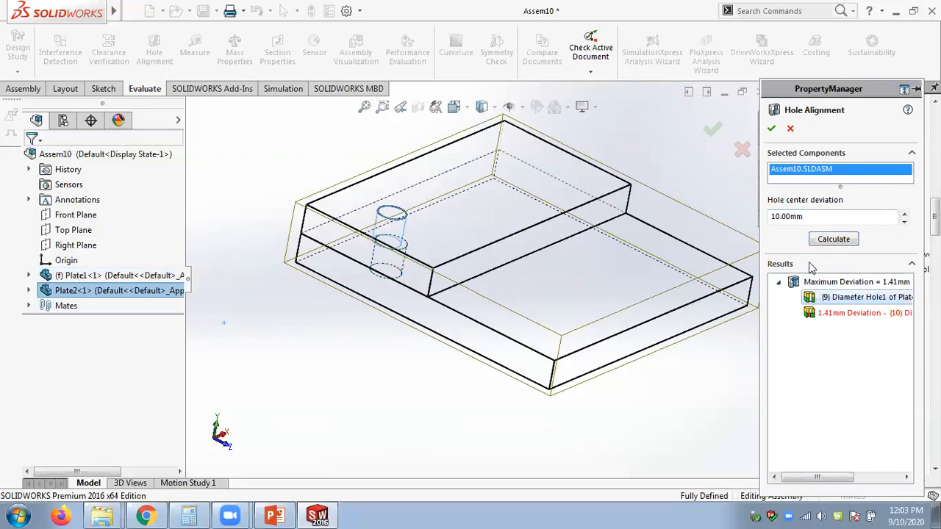
- Recalculate the hole alignment with a hole center deviation of 1 mm
left_click_drag(882, 215, 741, 206)
type("1")
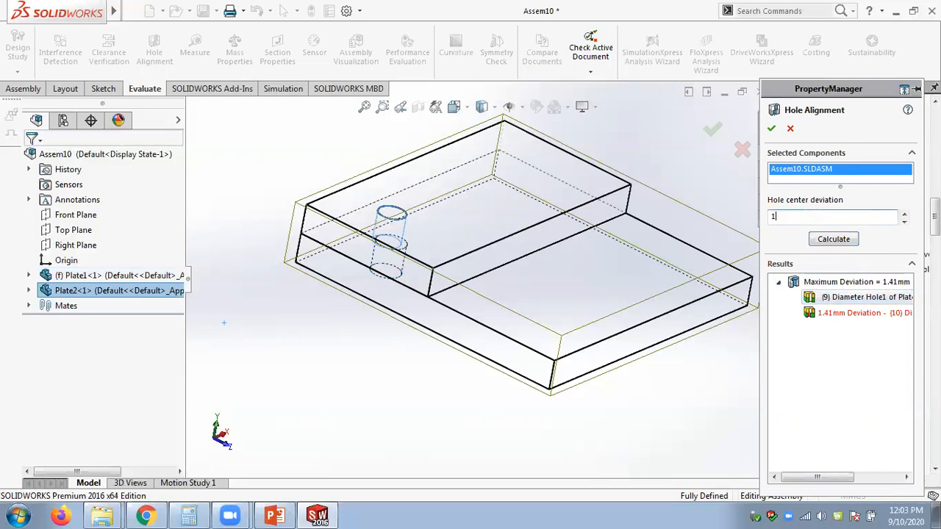
left_click(830, 240)
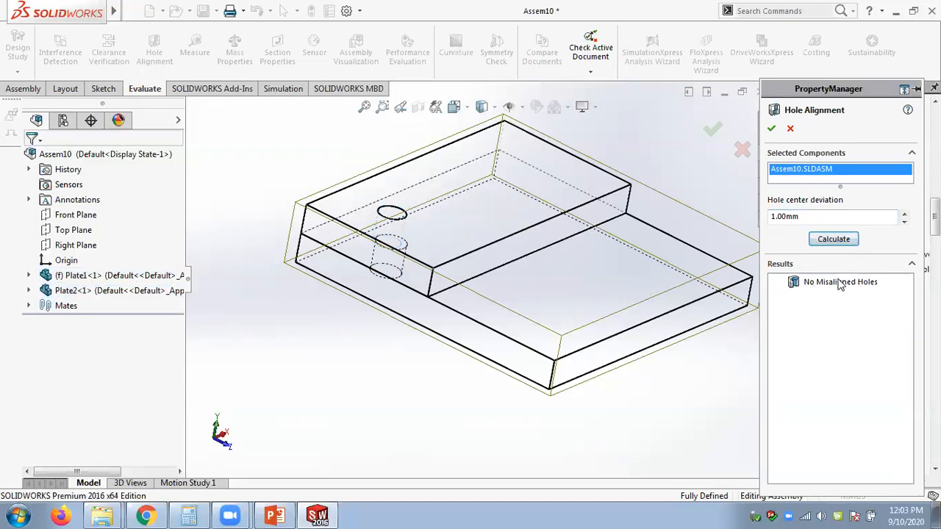
- Recalculate the hole alignment with a 2 mm center deviation, highlight the listed hole of Plate1, and close the check
double_click(806, 219)
type("2")
left_click(823, 241)
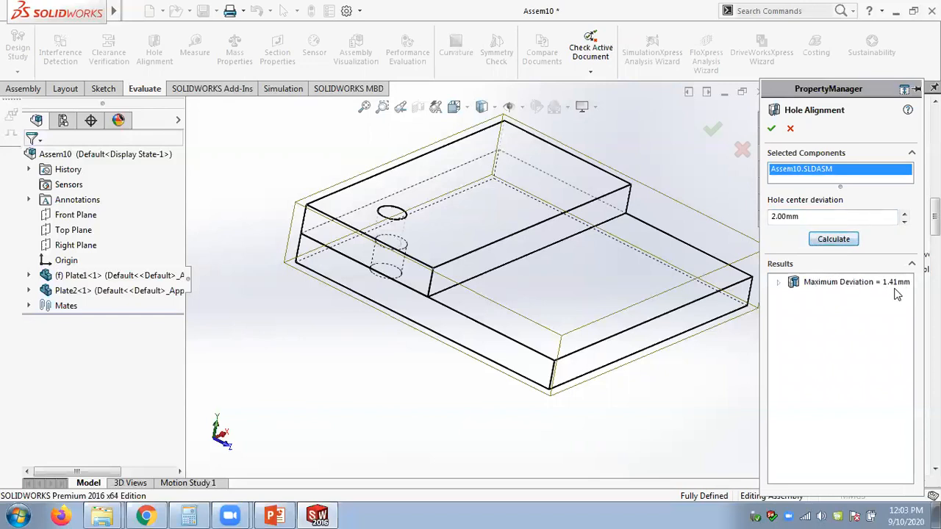
double_click(815, 216)
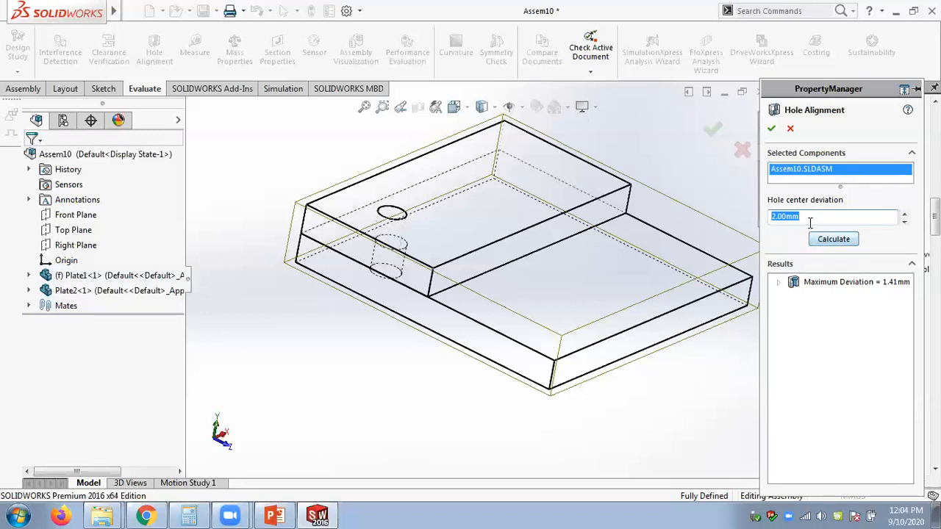
left_click(824, 244)
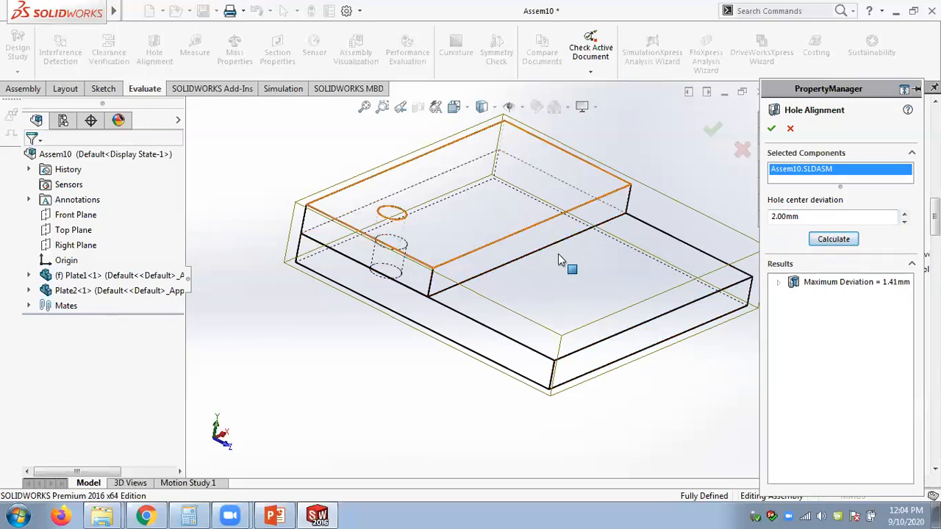
left_click(779, 283)
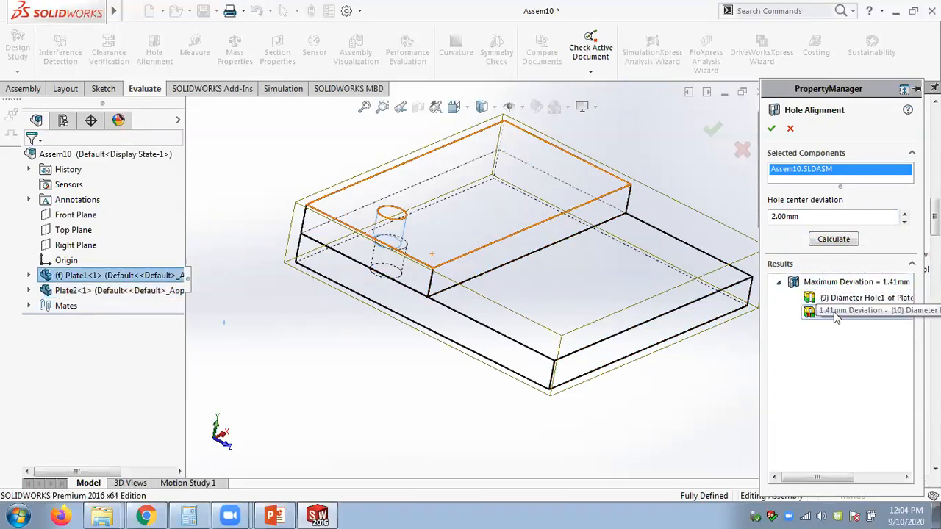
left_click(834, 313)
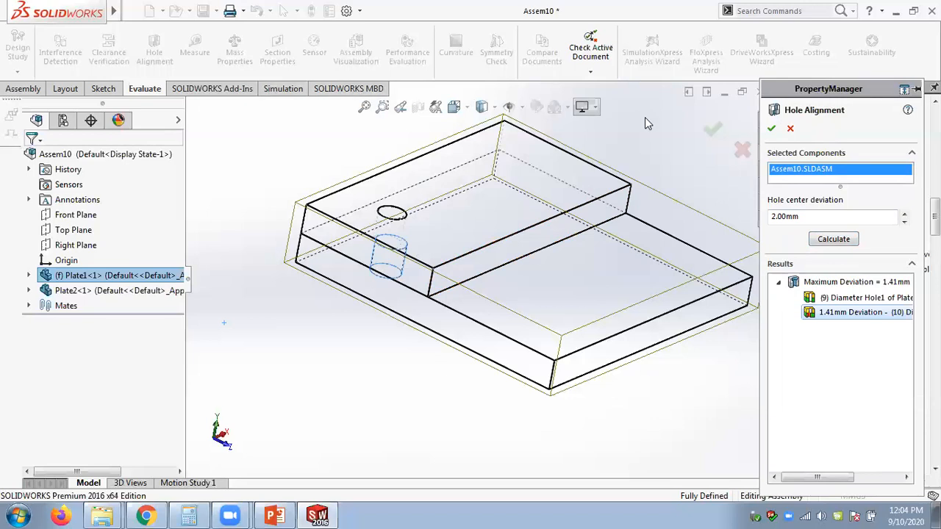
left_click(790, 129)
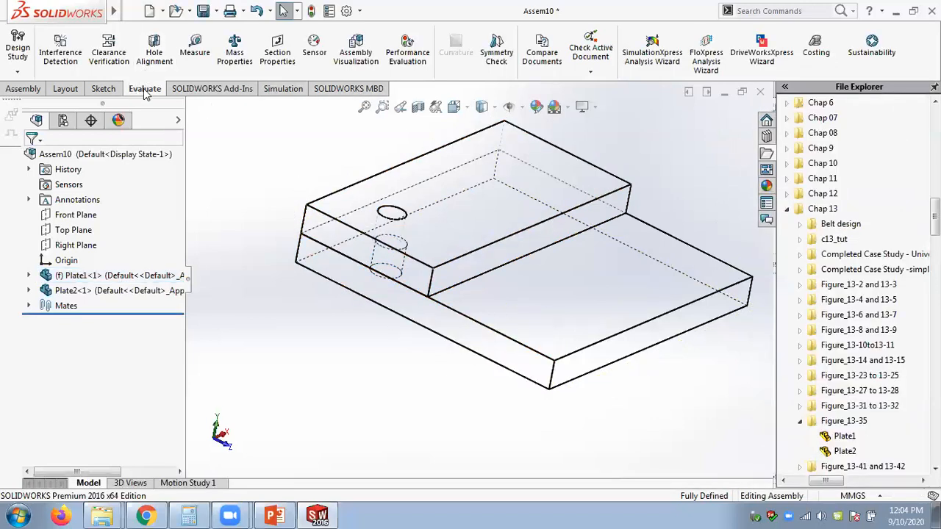
- Start a new Hole Alignment check and calculate it with center deviations of 5 mm and 1 mm
left_click(153, 54)
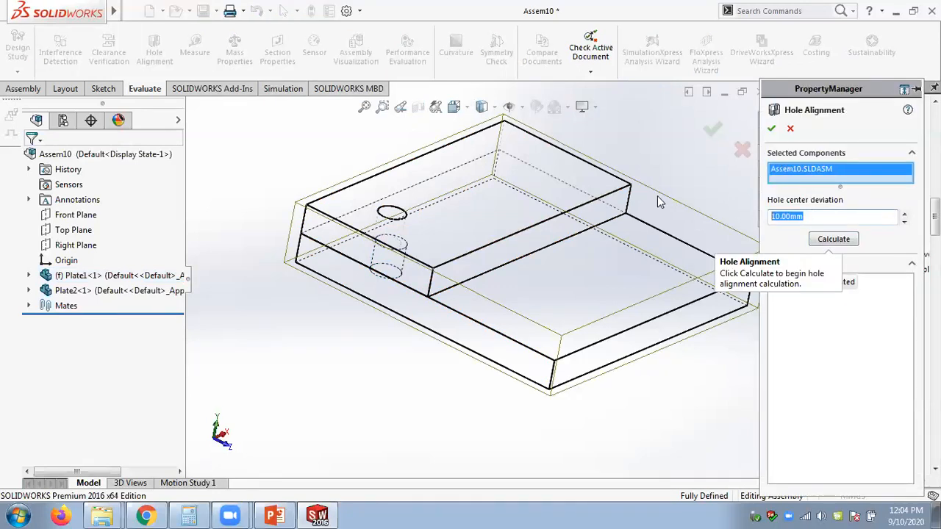
type("5")
left_click(834, 238)
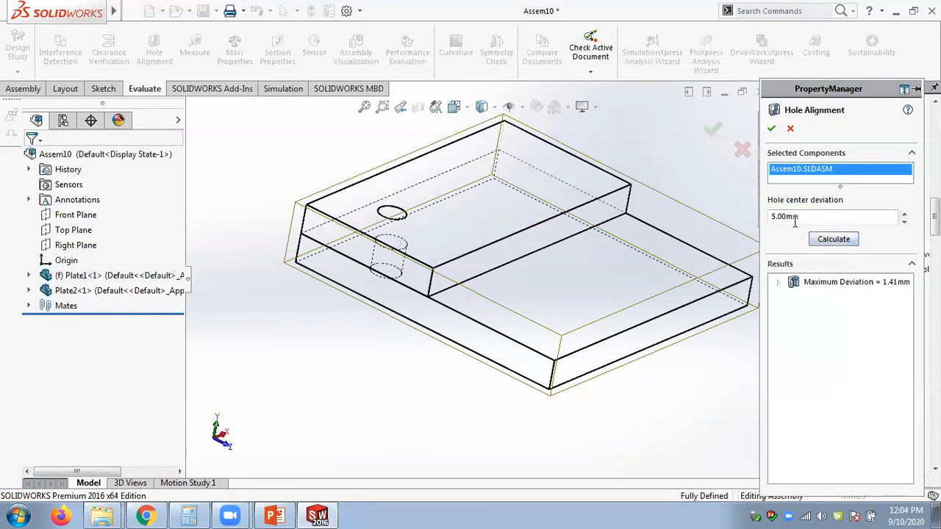
left_click_drag(800, 216, 764, 214)
type("1")
left_click(835, 244)
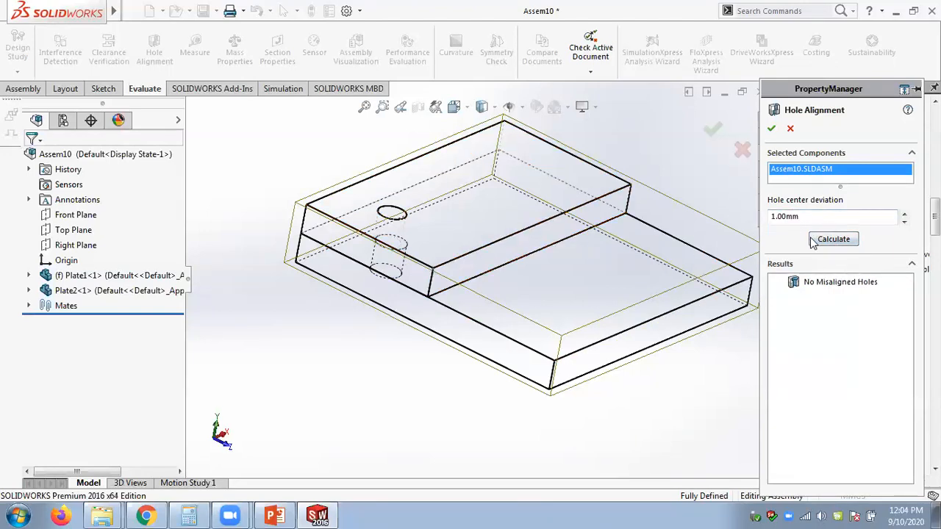
- Calculate the hole alignment with a center deviation of 1.5 mm and close the check
left_click_drag(809, 216, 710, 207)
type("1.5")
left_click(826, 242)
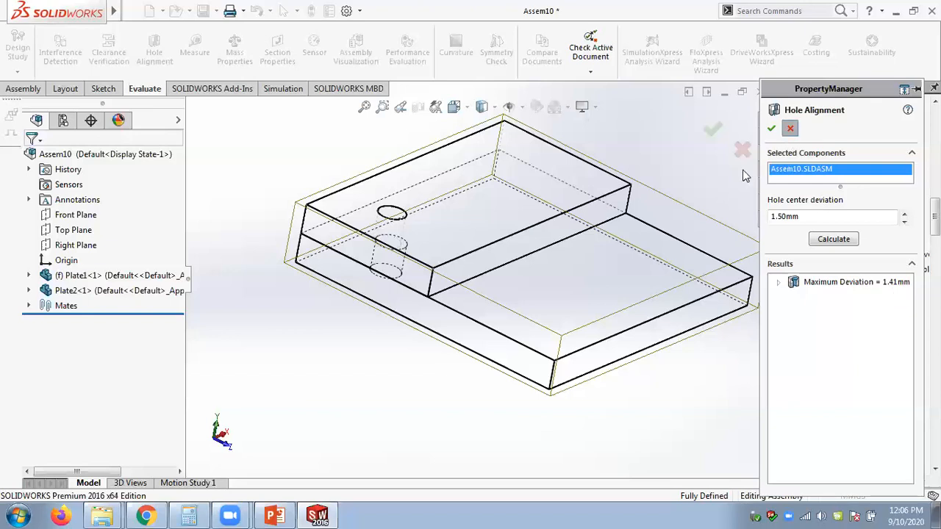
left_click(790, 129)
- Switch to the Chapter 13 PowerPoint presentation, zoom out to 70%, and go back to the Creating Subassemblies slide
left_click(274, 514)
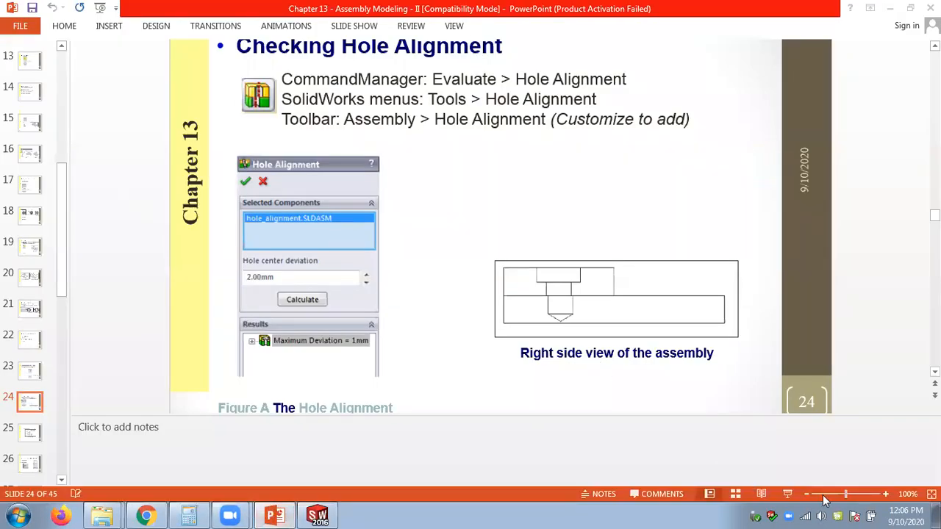
left_click(809, 495)
left_click(809, 496)
left_click(809, 495)
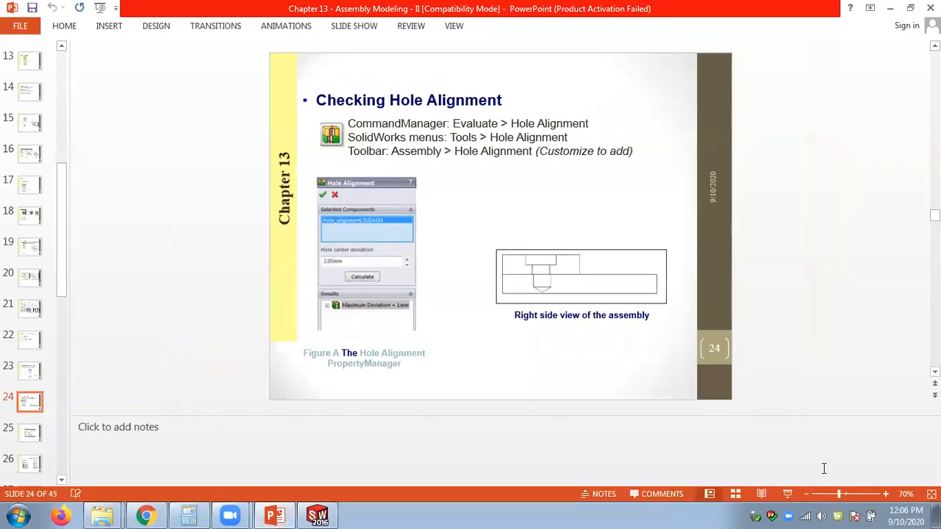
scroll(824, 468, "up", 1)
scroll(824, 468, "up", 4)
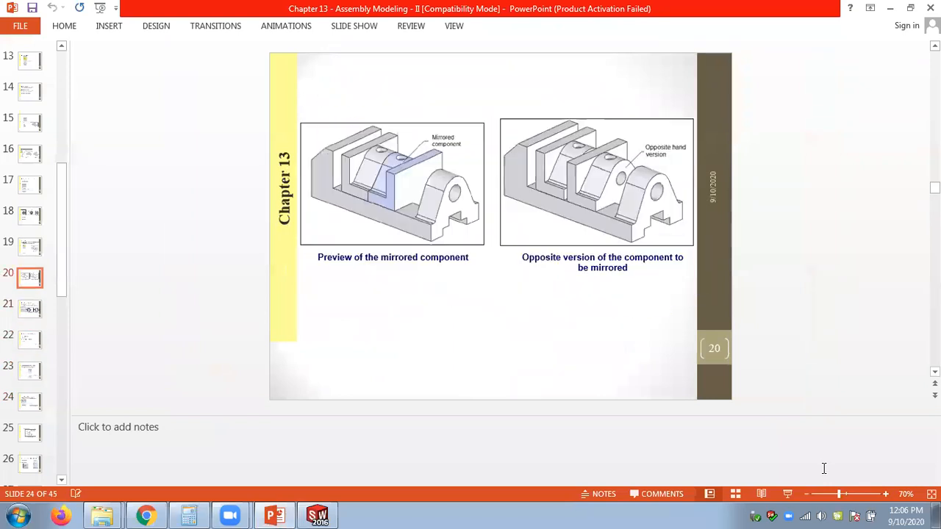
scroll(824, 468, "up", 8)
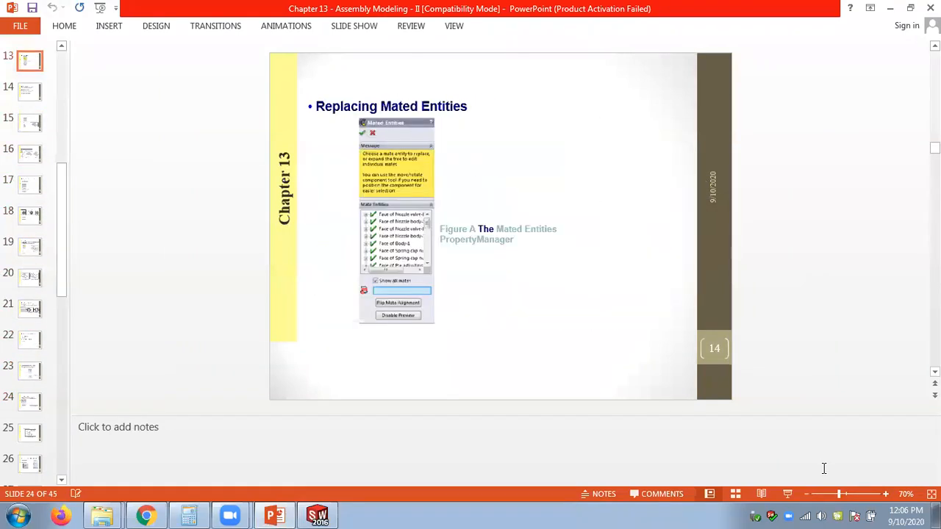
scroll(823, 468, "up", 1)
scroll(823, 468, "down", 1)
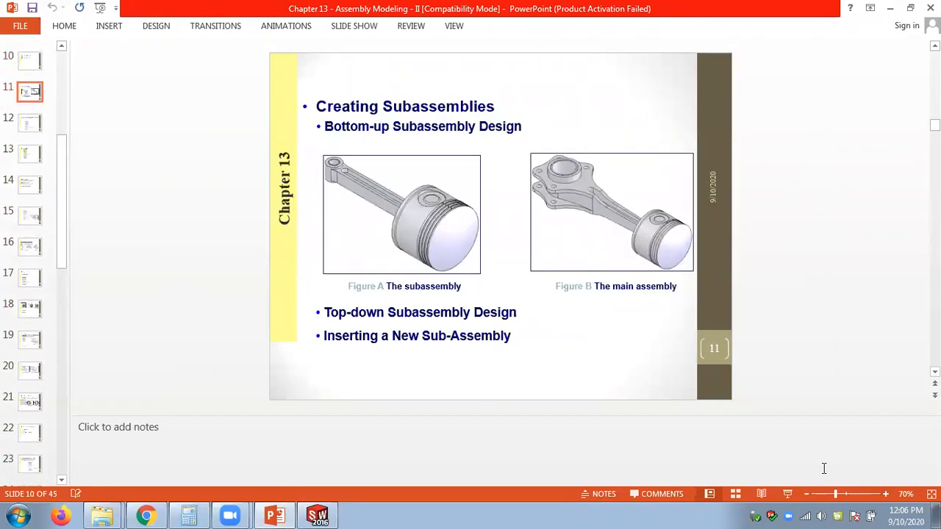